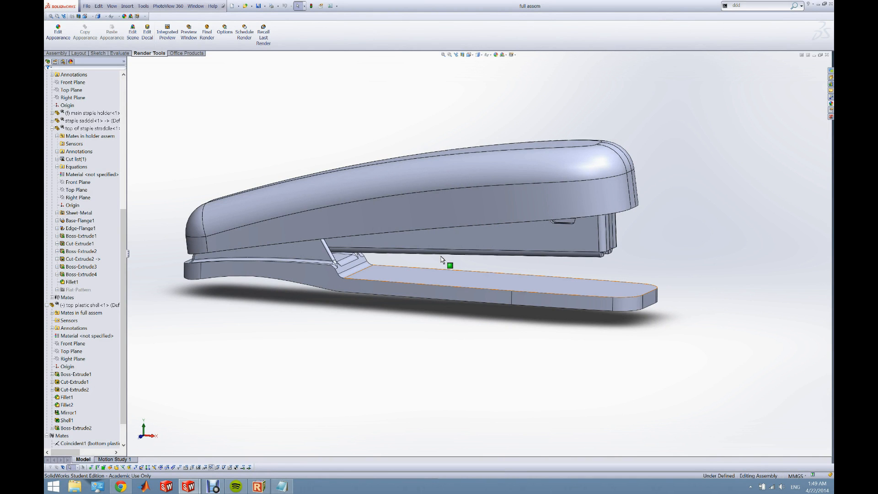
Examine the closed stapler assembly from the side and from above.
{"action": "mouse_move", "coordinate": [449, 265]}
{"action": "middle_mouse_down"}
{"action": "mouse_move", "coordinate": [439, 256]}
{"action": "mouse_move", "coordinate": [438, 277]}
{"action": "middle_mouse_up"}
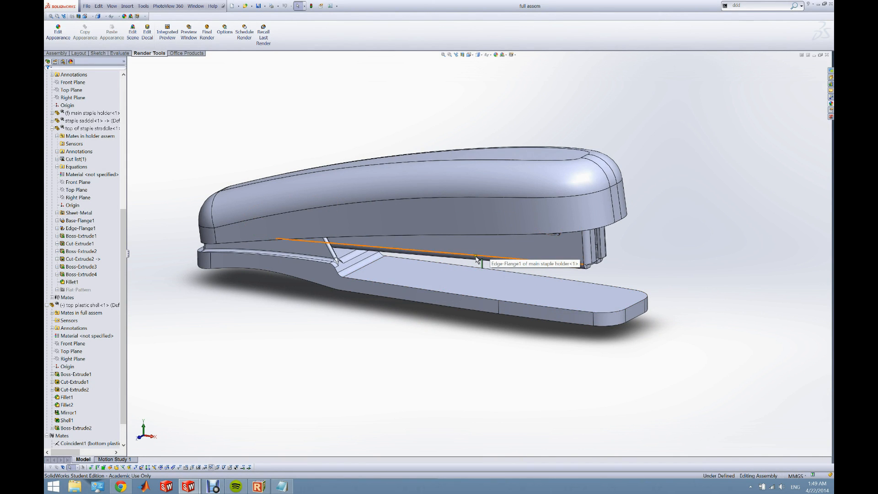
{"action": "middle_click_drag", "start_coordinate": [364, 317], "coordinate": [398, 267]}
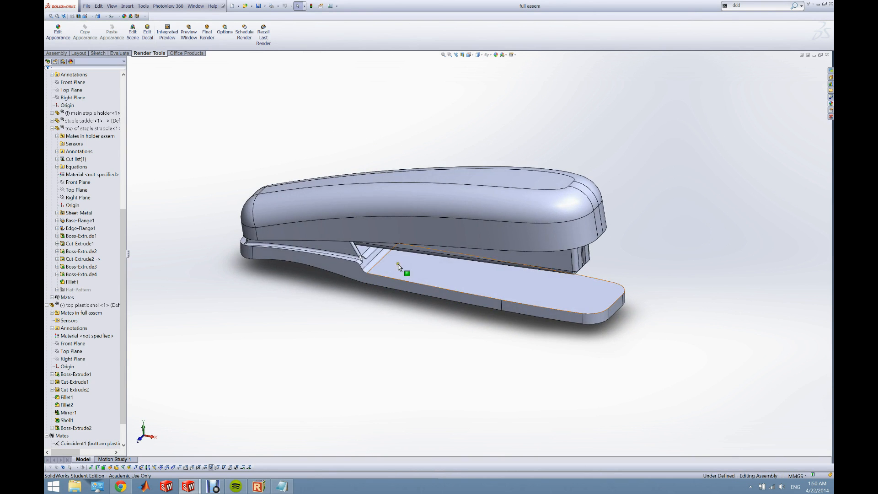
{"action": "scroll", "coordinate": [599, 273], "scroll_direction": "down", "scroll_amount": 2}
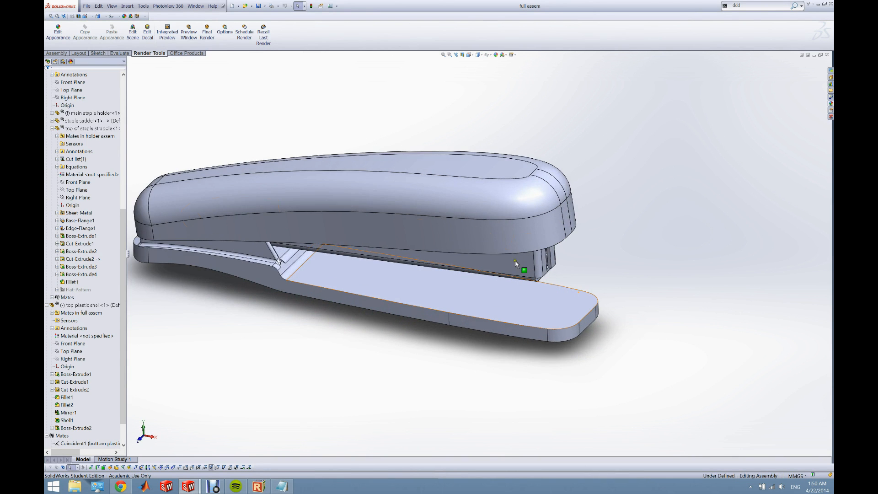
{"action": "left_click_drag", "start_coordinate": [505, 260], "coordinate": [506, 282]}
{"action": "middle_click_drag", "start_coordinate": [505, 282], "coordinate": [518, 273]}
{"action": "key", "text": "ctrl+7"}
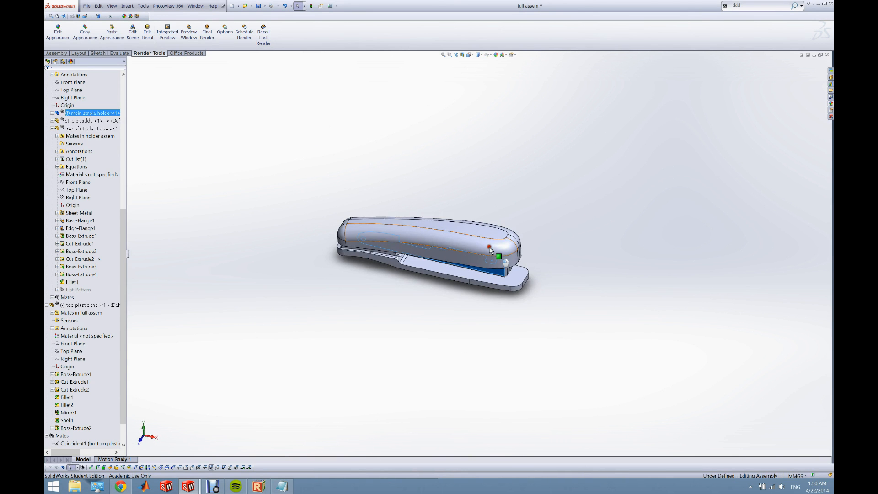
Hide the top plastic shell of the stapler, continuing past the low-memory warning.
{"action": "left_click", "coordinate": [490, 250]}
{"action": "right_click", "coordinate": [490, 250]}
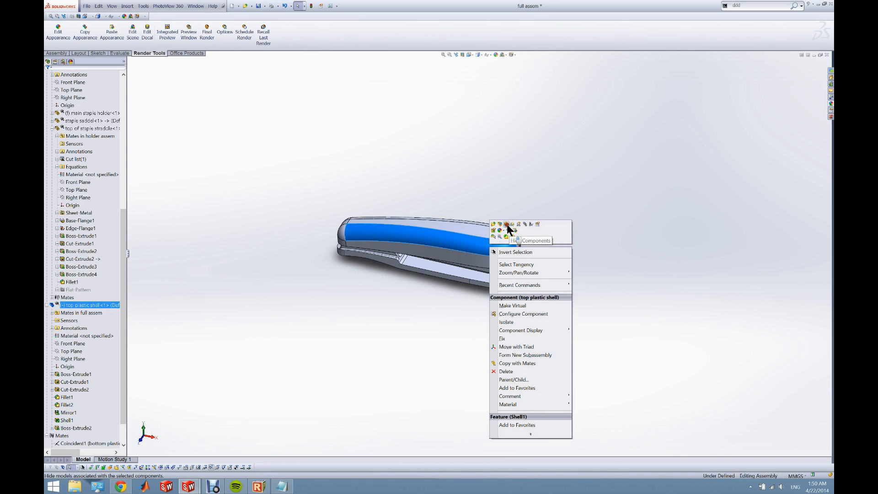
{"action": "left_click", "coordinate": [507, 224]}
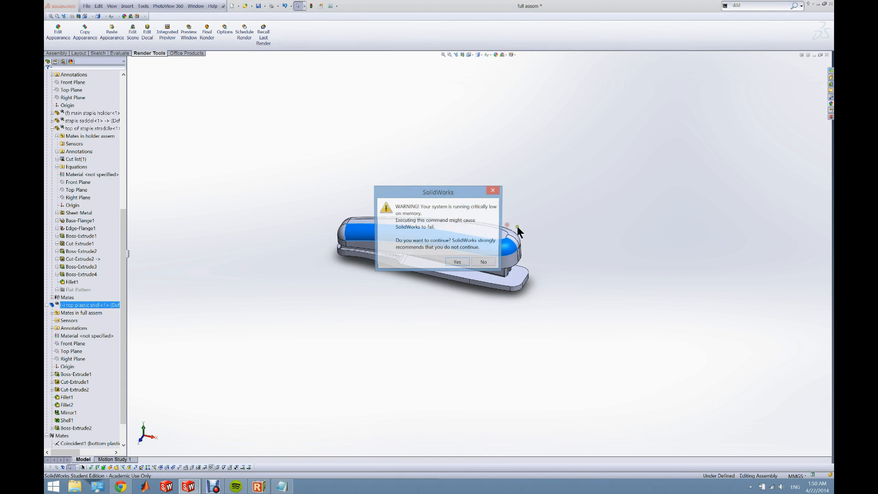
{"action": "left_click", "coordinate": [465, 265]}
{"action": "left_click", "coordinate": [447, 294]}
{"action": "scroll", "coordinate": [440, 319], "scroll_direction": "up", "scroll_amount": 5}
{"action": "middle_click_drag", "start_coordinate": [439, 308], "coordinate": [432, 343]}
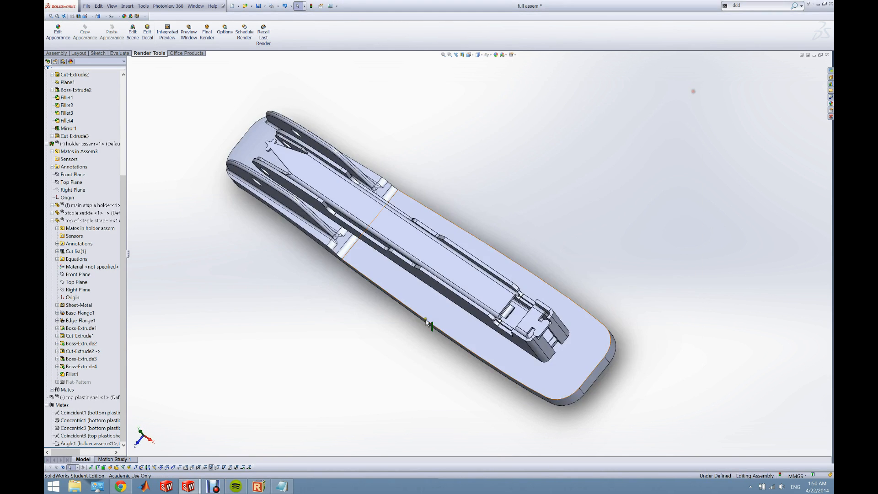
Close Repetier-Host and quit Spotify to free up system memory.
{"action": "right_click", "coordinate": [236, 487]}
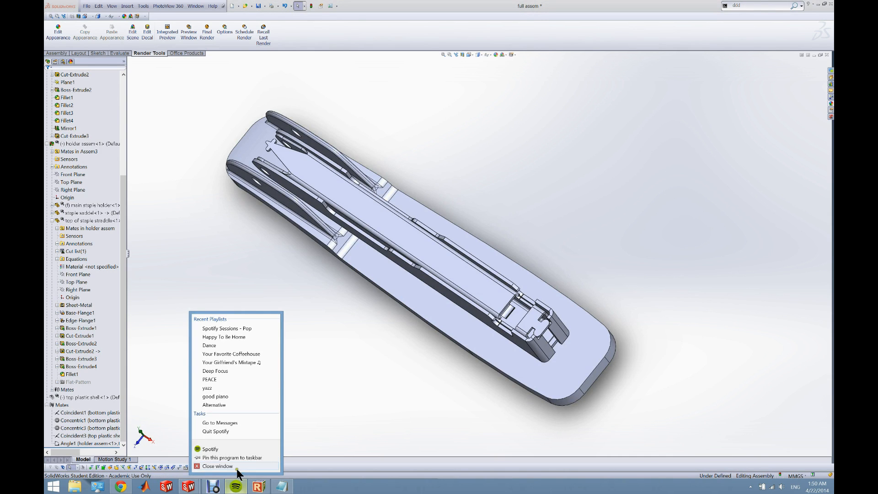
{"action": "left_click", "coordinate": [236, 469]}
{"action": "right_click", "coordinate": [252, 487]}
{"action": "left_click", "coordinate": [247, 467]}
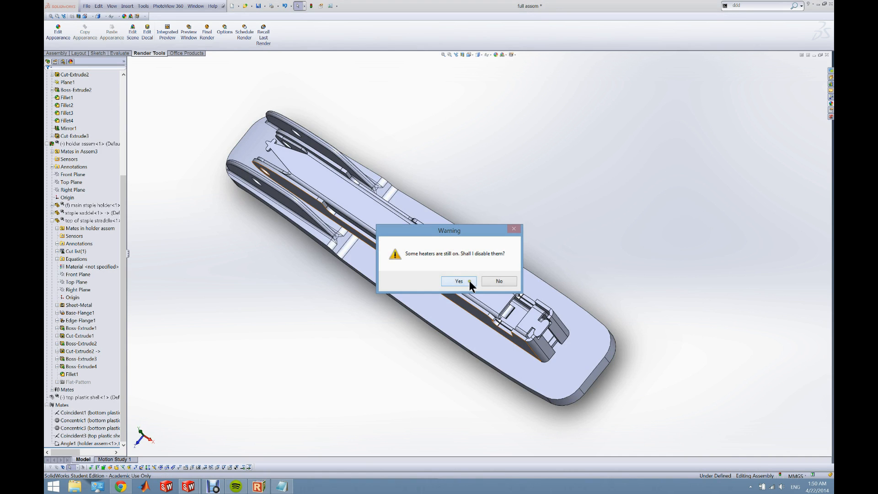
{"action": "left_click", "coordinate": [469, 281]}
{"action": "right_click", "coordinate": [258, 480]}
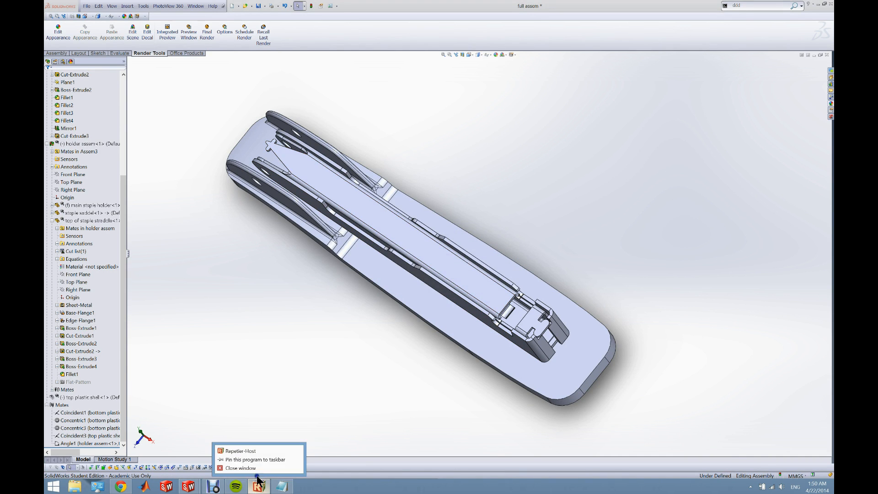
{"action": "left_click", "coordinate": [256, 467]}
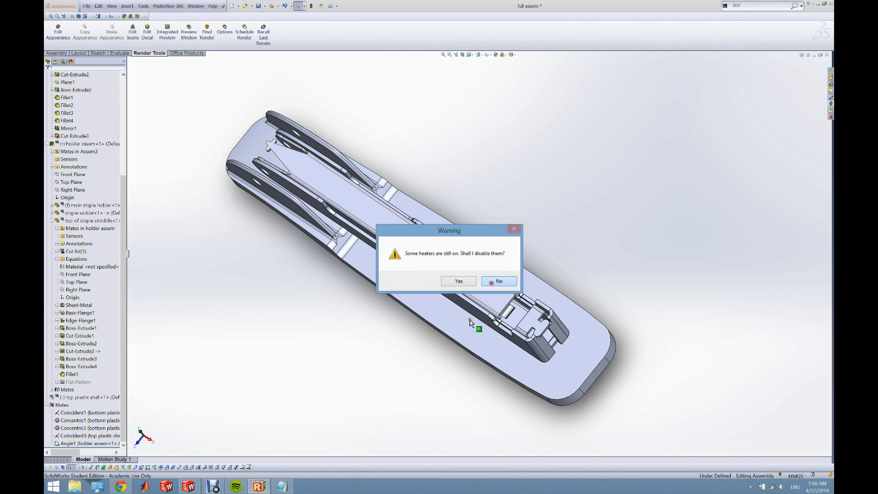
{"action": "left_click", "coordinate": [469, 280]}
{"action": "right_click", "coordinate": [227, 487]}
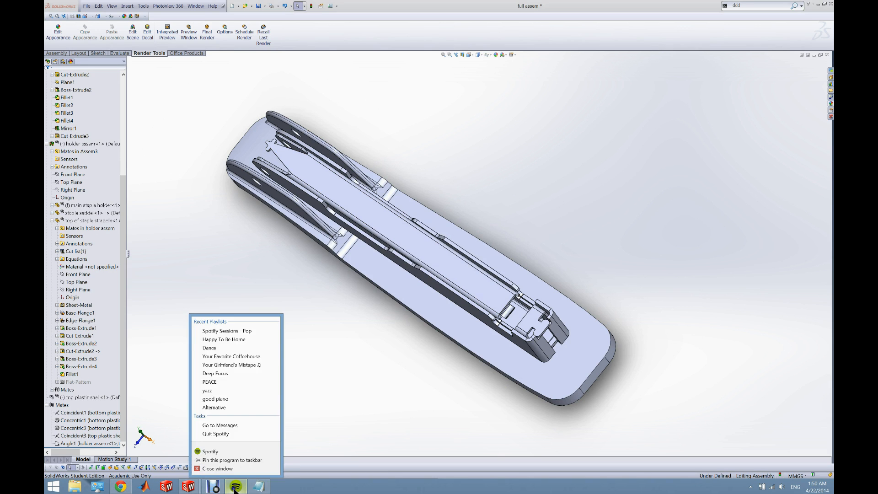
{"action": "left_click", "coordinate": [223, 431]}
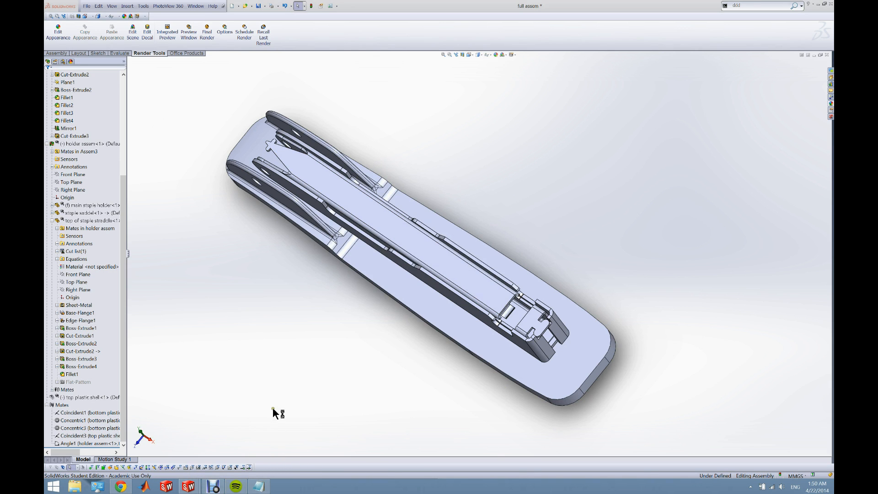
Hide the top of staple straddle component in the holder assembly.
{"action": "middle_click_drag", "start_coordinate": [440, 359], "coordinate": [437, 258]}
{"action": "left_click_drag", "start_coordinate": [454, 242], "coordinate": [457, 197]}
{"action": "middle_click_drag", "start_coordinate": [414, 250], "coordinate": [422, 215]}
{"action": "right_click", "coordinate": [421, 219]}
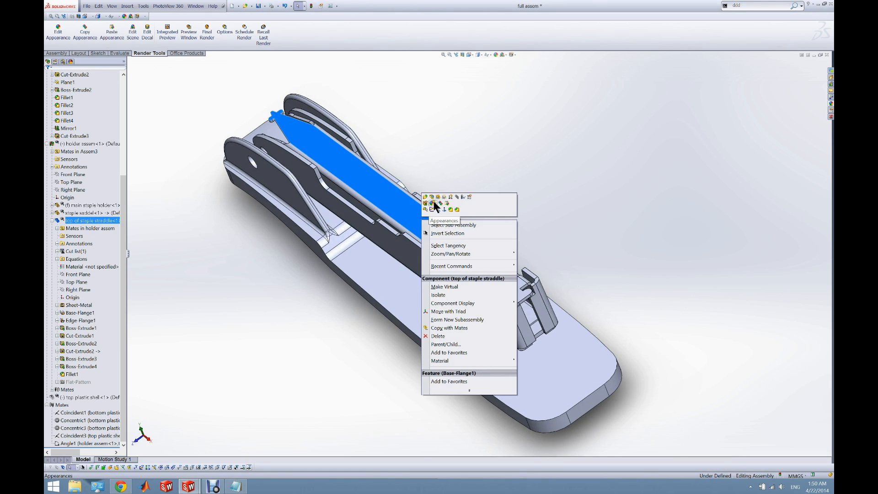
{"action": "left_click", "coordinate": [435, 202]}
Examine the main staple holder in the assembly, including its channel, side flanges, pivot holes and front end.
{"action": "middle_click_drag", "start_coordinate": [493, 192], "coordinate": [397, 306]}
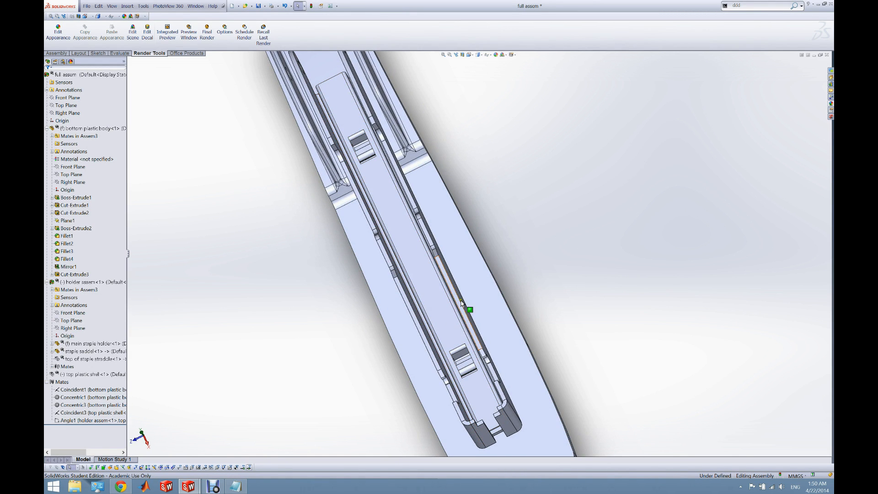
{"action": "middle_click_drag", "start_coordinate": [464, 341], "coordinate": [524, 461]}
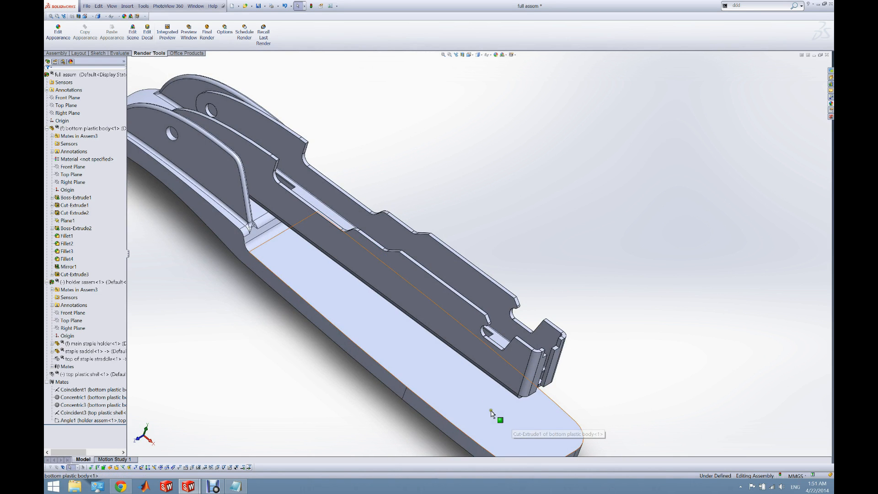
{"action": "scroll", "coordinate": [491, 413], "scroll_direction": "up", "scroll_amount": 3}
{"action": "middle_click_drag", "start_coordinate": [469, 365], "coordinate": [411, 301]}
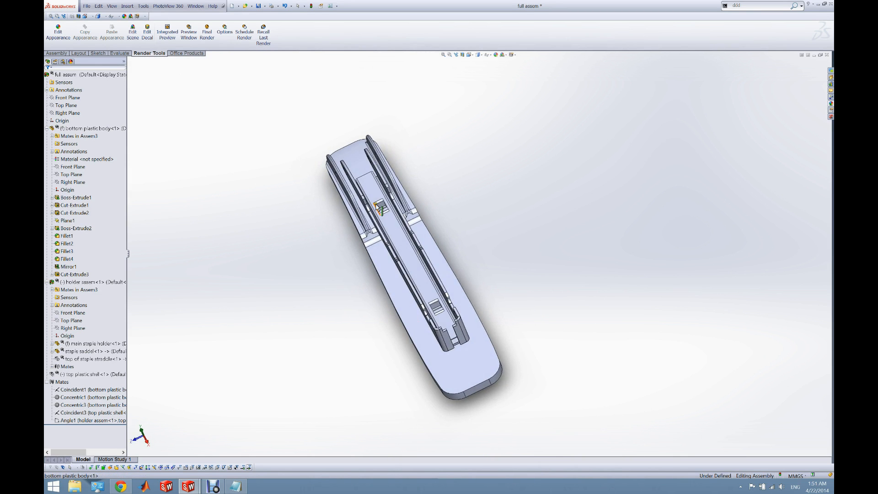
{"action": "scroll", "coordinate": [378, 207], "scroll_direction": "down", "scroll_amount": 3}
{"action": "mouse_move", "coordinate": [386, 204]}
{"action": "middle_mouse_down"}
{"action": "mouse_move", "coordinate": [390, 130]}
{"action": "mouse_move", "coordinate": [427, 123]}
{"action": "mouse_move", "coordinate": [456, 104]}
{"action": "mouse_move", "coordinate": [457, 88]}
{"action": "mouse_move", "coordinate": [451, 147]}
{"action": "mouse_move", "coordinate": [414, 155]}
{"action": "mouse_move", "coordinate": [418, 171]}
{"action": "mouse_move", "coordinate": [392, 191]}
{"action": "middle_mouse_up"}
{"action": "scroll", "coordinate": [420, 179], "scroll_direction": "up", "scroll_amount": 2}
{"action": "scroll", "coordinate": [391, 191], "scroll_direction": "down", "scroll_amount": 4}
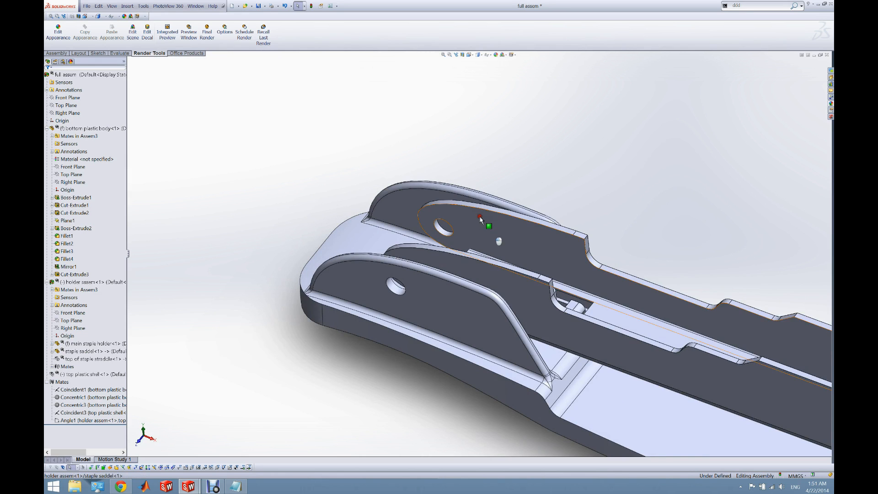
{"action": "left_click", "coordinate": [480, 220]}
{"action": "scroll", "coordinate": [478, 201], "scroll_direction": "up", "scroll_amount": 3}
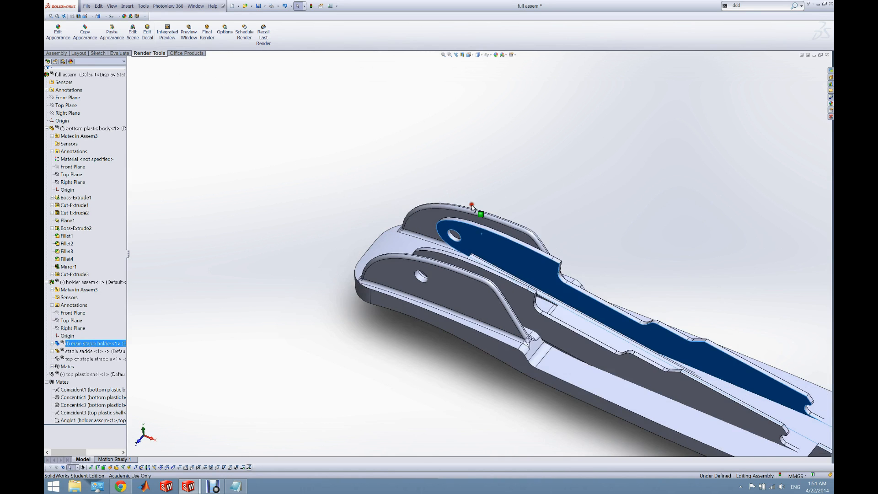
{"action": "scroll", "coordinate": [498, 251], "scroll_direction": "up", "scroll_amount": 5}
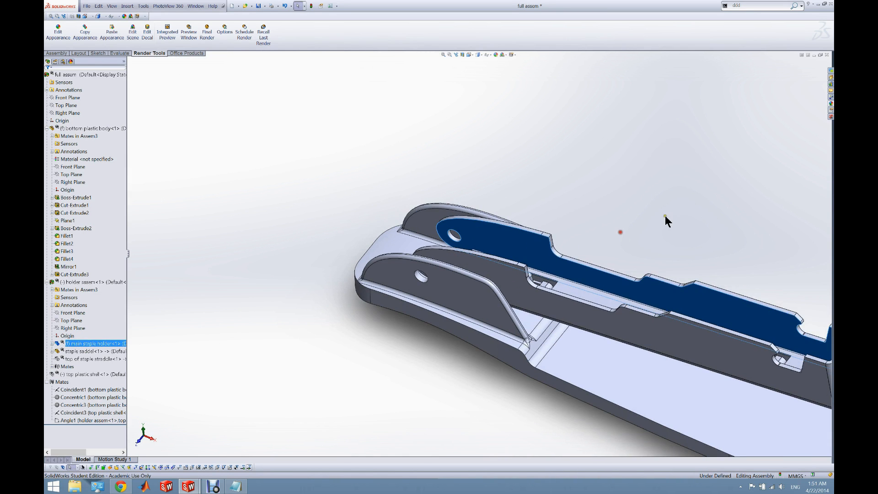
{"action": "left_click", "coordinate": [661, 277]}
{"action": "middle_click_drag", "start_coordinate": [619, 291], "coordinate": [592, 307]}
Switch to the main staple holder part and flatten it to view the sheet metal flat pattern.
{"action": "left_click", "coordinate": [191, 486]}
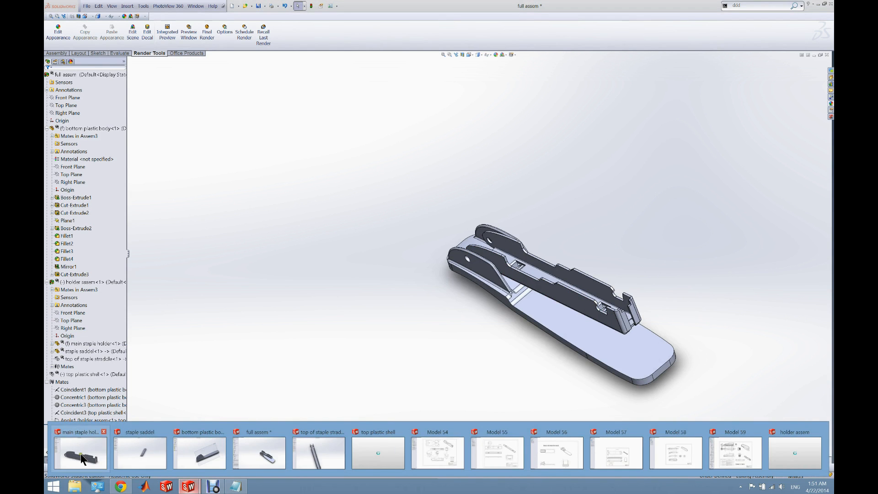
{"action": "left_click", "coordinate": [78, 452]}
{"action": "scroll", "coordinate": [478, 257], "scroll_direction": "up", "scroll_amount": 3}
{"action": "middle_click_drag", "start_coordinate": [479, 257], "coordinate": [445, 299]}
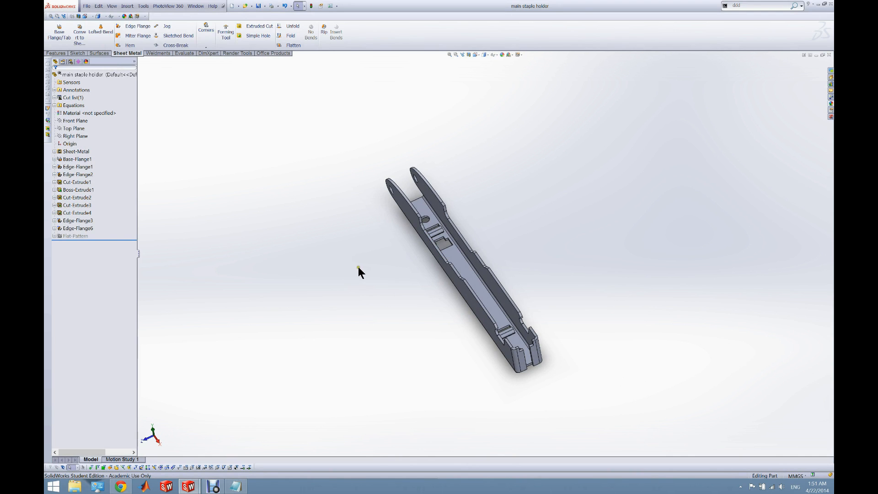
{"action": "left_click", "coordinate": [290, 48]}
{"action": "middle_click_drag", "start_coordinate": [395, 343], "coordinate": [393, 452]}
Switch to the main staple holder drawing and examine its flat pattern, orthographic and detail views with their dimensions.
{"action": "mouse_move", "coordinate": [201, 491]}
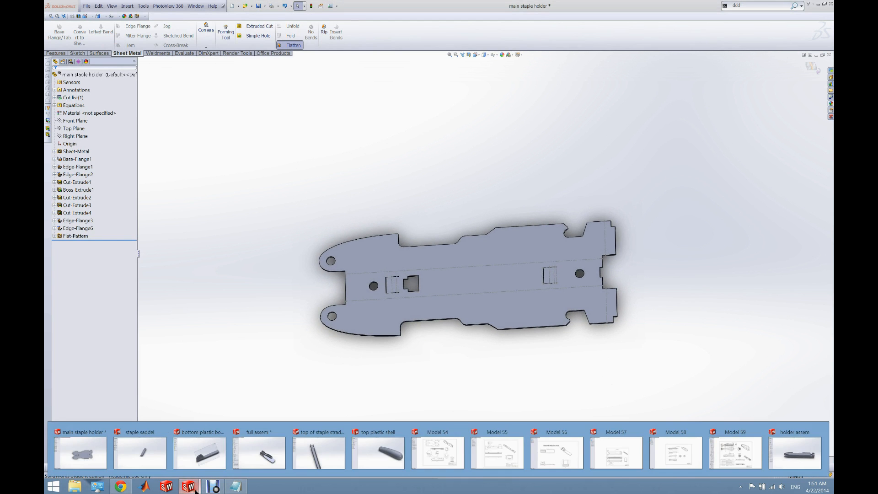
{"action": "left_click", "coordinate": [440, 444]}
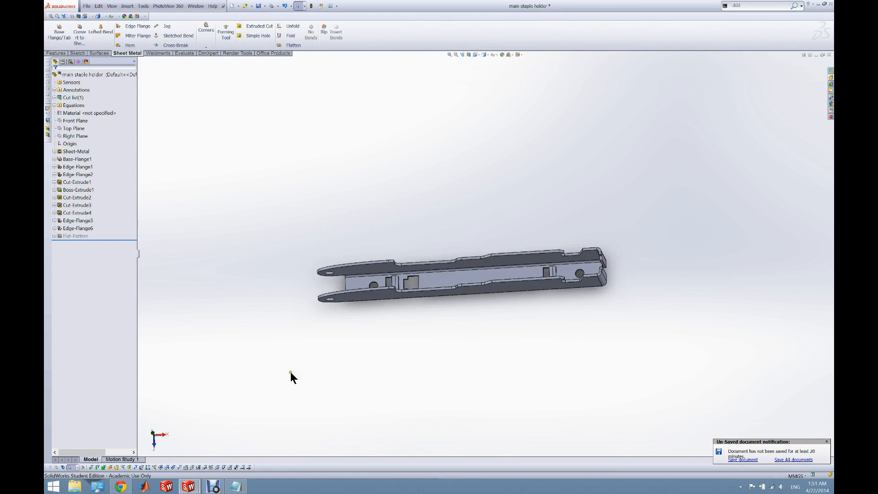
{"action": "left_click", "coordinate": [212, 487]}
{"action": "mouse_move", "coordinate": [189, 486]}
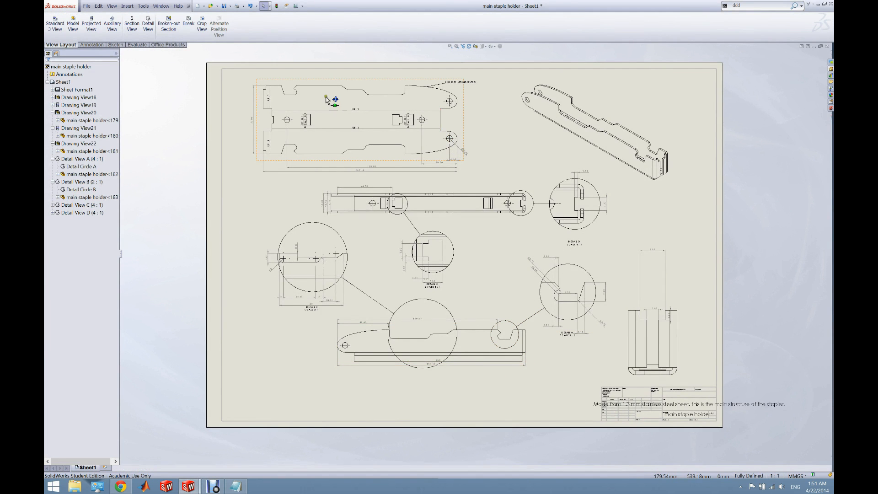
{"action": "scroll", "coordinate": [289, 109], "scroll_direction": "down", "scroll_amount": 2}
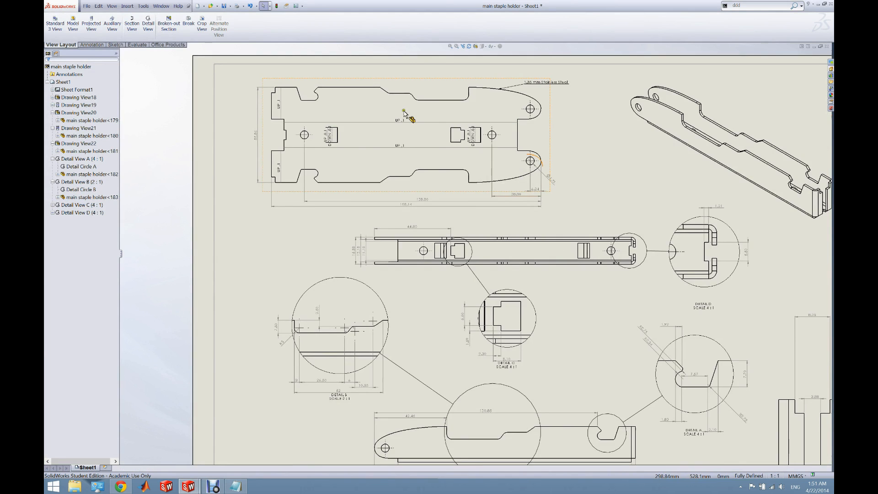
{"action": "scroll", "coordinate": [403, 113], "scroll_direction": "down", "scroll_amount": 2}
{"action": "scroll", "coordinate": [262, 137], "scroll_direction": "up", "scroll_amount": 3}
{"action": "mouse_move", "coordinate": [368, 296]}
{"action": "middle_mouse_down"}
{"action": "mouse_move", "coordinate": [349, 249]}
{"action": "mouse_move", "coordinate": [290, 201]}
{"action": "mouse_move", "coordinate": [296, 223]}
{"action": "middle_mouse_up"}
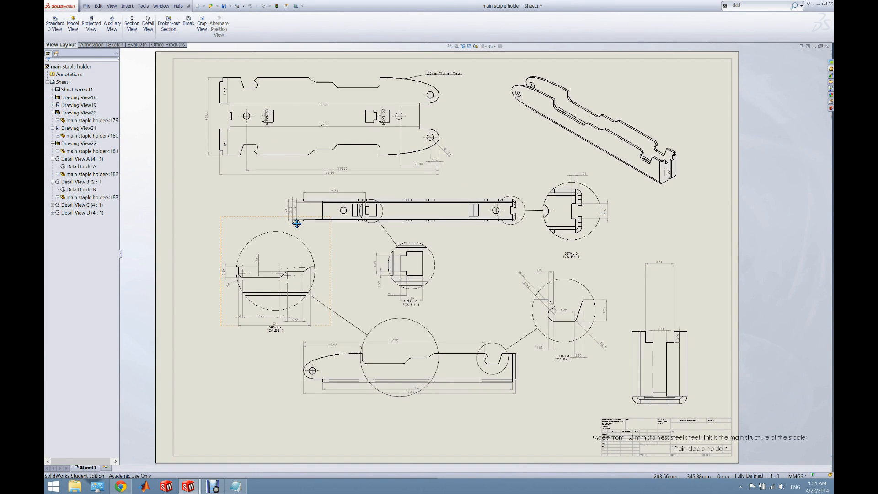
Return to the main staple holder part and roll the feature history back to just after Base-Flange1.
{"action": "left_click", "coordinate": [188, 485]}
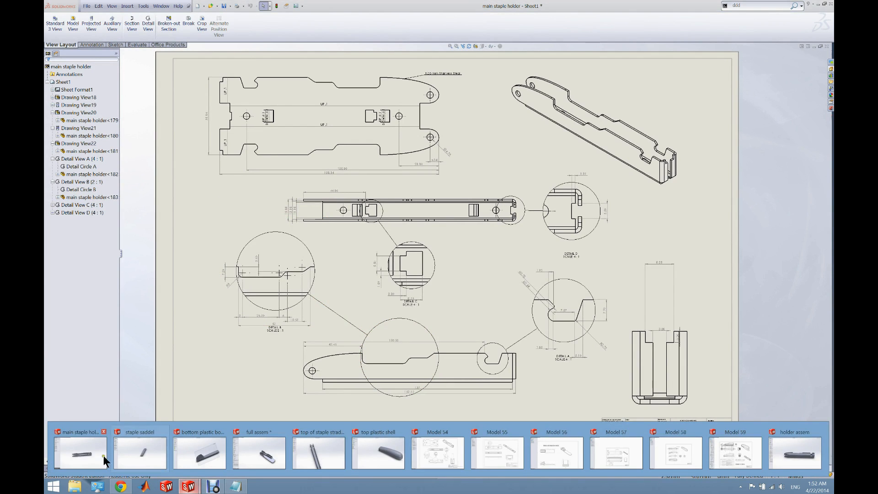
{"action": "left_click", "coordinate": [92, 453]}
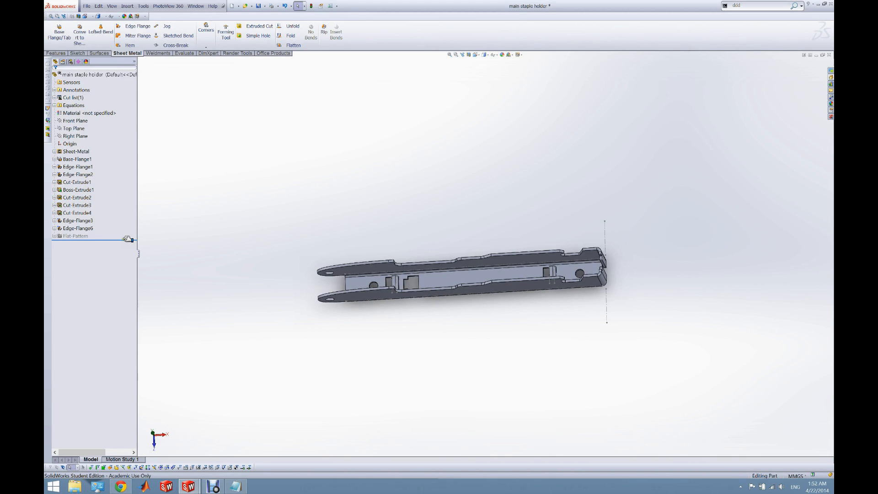
{"action": "left_click_drag", "start_coordinate": [128, 239], "coordinate": [118, 204]}
{"action": "left_click_drag", "start_coordinate": [109, 162], "coordinate": [109, 163]}
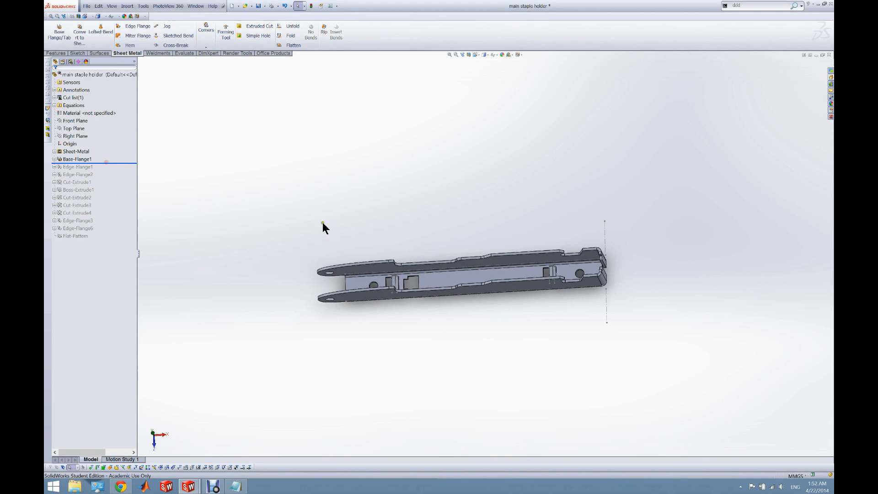
{"action": "middle_click_drag", "start_coordinate": [533, 304], "coordinate": [531, 327]}
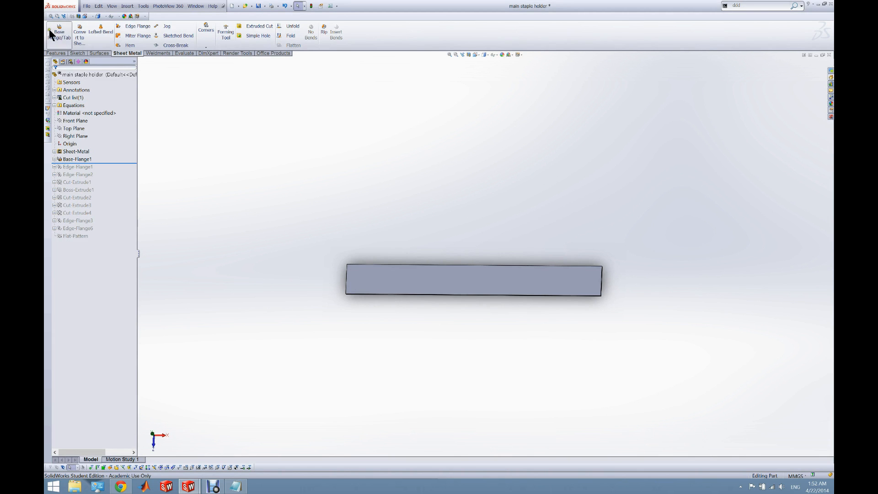
Open Base-Flange1 for editing, review its sketch dimensions and sheet thickness, and accept it without changes.
{"action": "right_click", "coordinate": [73, 157]}
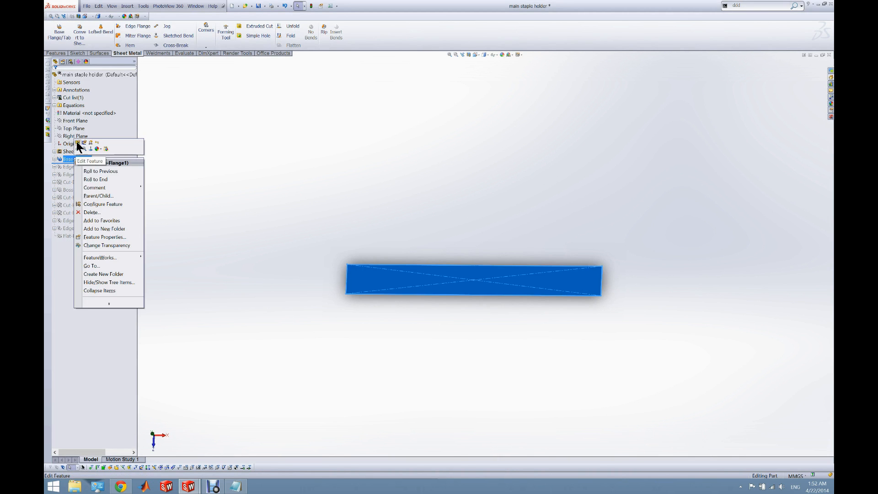
{"action": "left_click", "coordinate": [76, 141]}
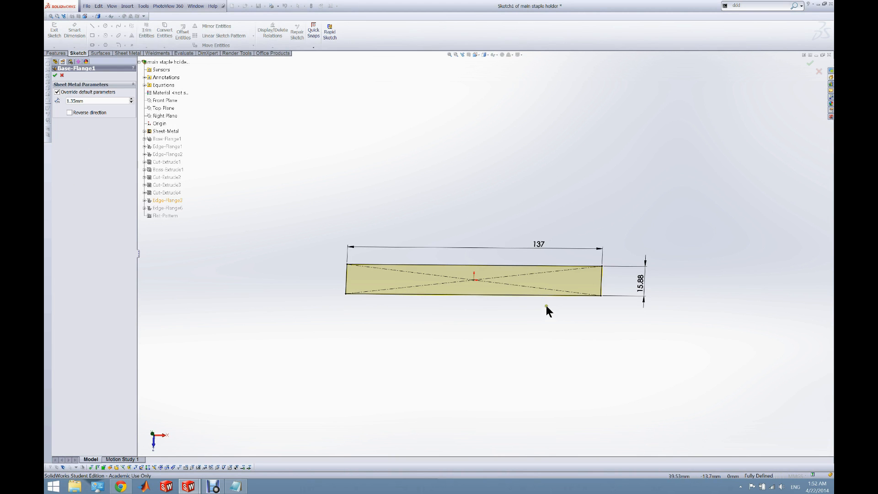
{"action": "mouse_move", "coordinate": [549, 324]}
{"action": "middle_mouse_down"}
{"action": "mouse_move", "coordinate": [509, 311]}
{"action": "mouse_move", "coordinate": [484, 221]}
{"action": "mouse_move", "coordinate": [473, 257]}
{"action": "middle_mouse_up"}
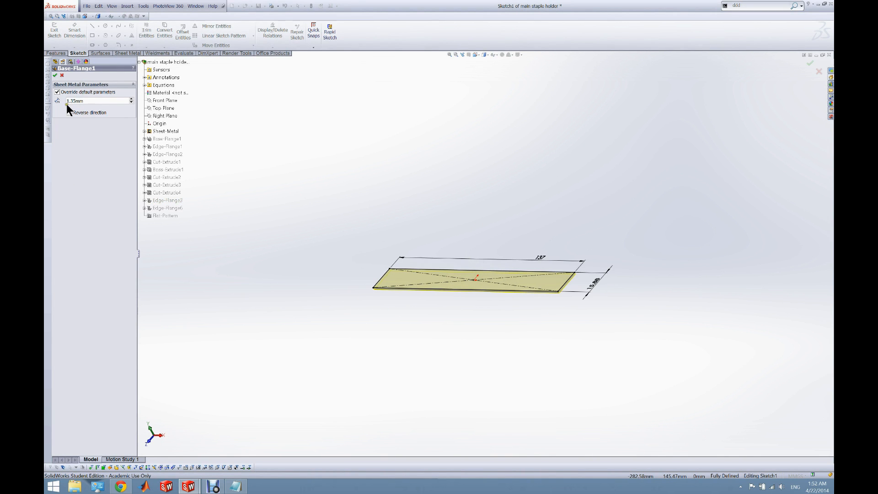
{"action": "left_click", "coordinate": [55, 76]}
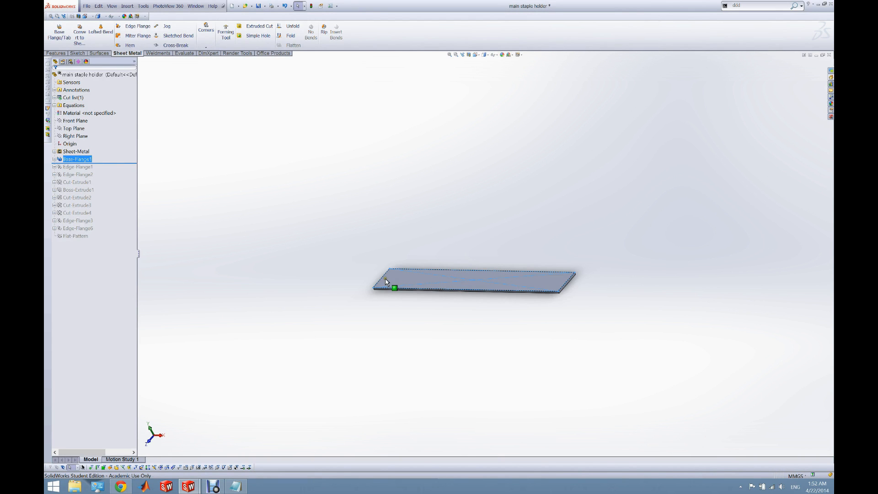
Roll the feature history forward to include Edge-Flange1 and open that feature for editing.
{"action": "middle_click_drag", "start_coordinate": [426, 337], "coordinate": [348, 293]}
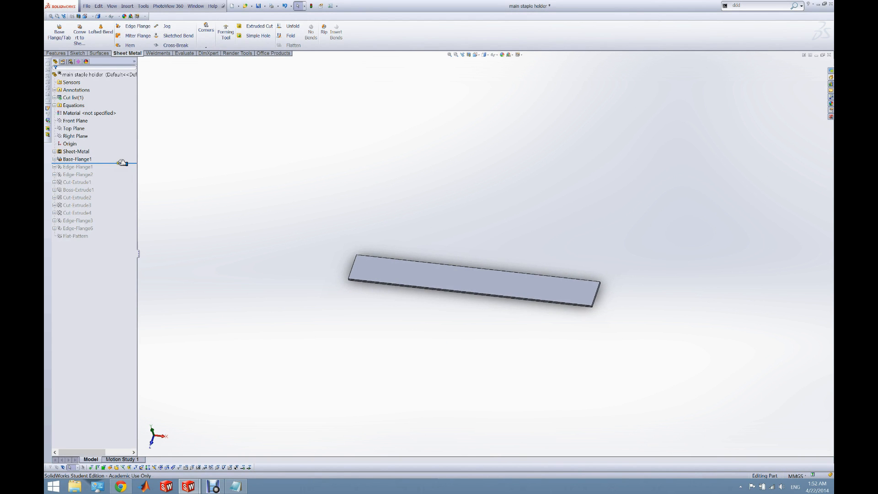
{"action": "left_click_drag", "start_coordinate": [123, 163], "coordinate": [122, 168]}
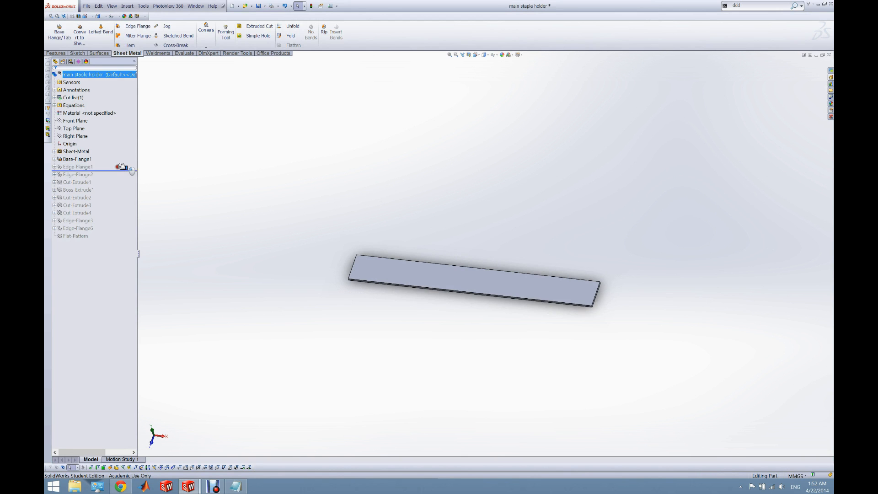
{"action": "right_click", "coordinate": [78, 166]}
{"action": "left_click", "coordinate": [80, 151]}
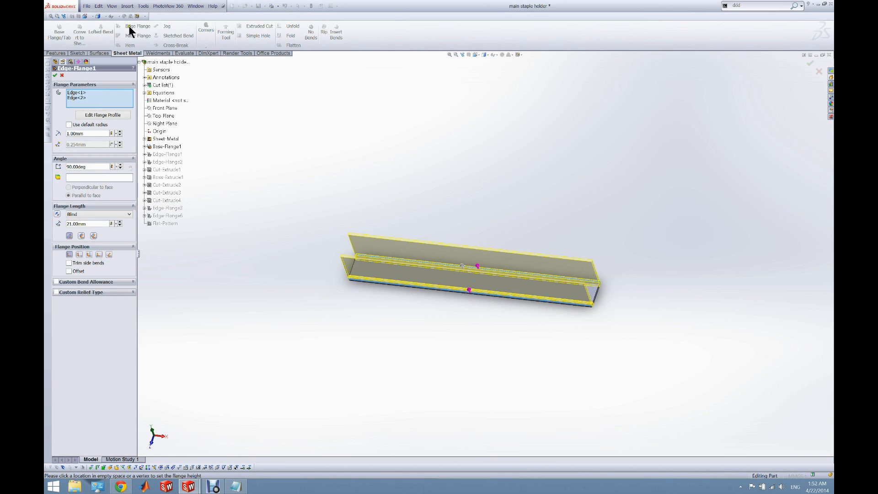
Clear the edge selection of Edge-Flange1 and reselect the two long edges of the base flange.
{"action": "middle_click_drag", "start_coordinate": [433, 292], "coordinate": [432, 333]}
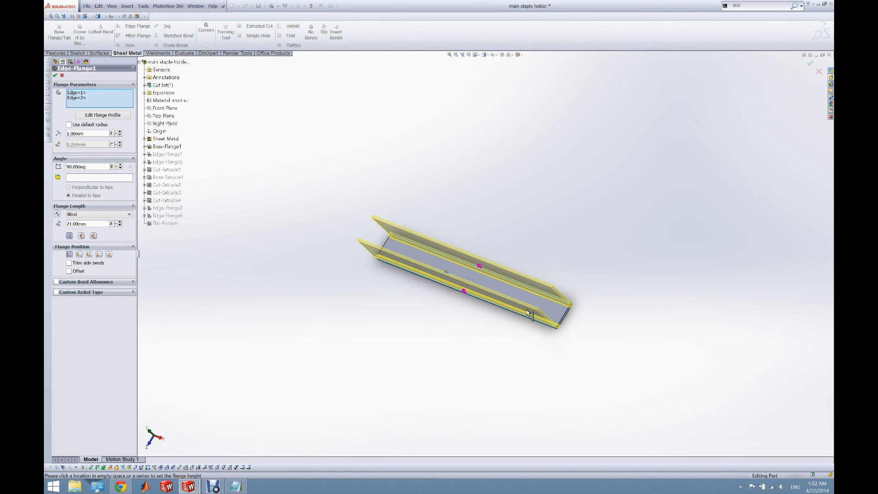
{"action": "scroll", "coordinate": [558, 324], "scroll_direction": "down", "scroll_amount": 5}
{"action": "middle_click_drag", "start_coordinate": [540, 298], "coordinate": [302, 248]}
{"action": "right_click", "coordinate": [115, 98]}
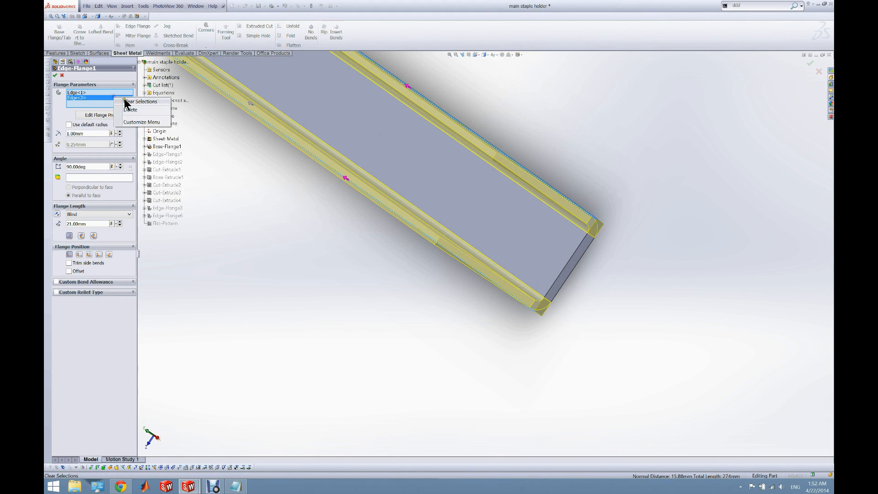
{"action": "left_click", "coordinate": [436, 243]}
{"action": "left_click", "coordinate": [530, 175]}
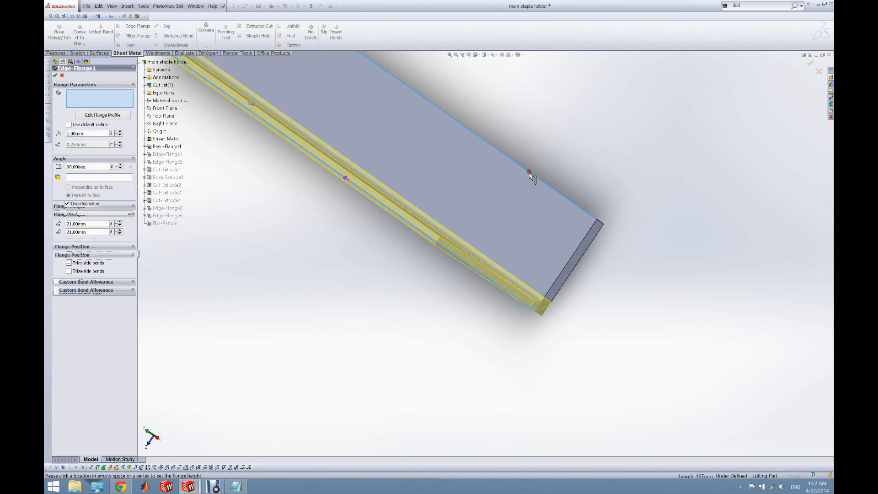
{"action": "middle_click_drag", "start_coordinate": [515, 239], "coordinate": [488, 220]}
{"action": "scroll", "coordinate": [218, 156], "scroll_direction": "up", "scroll_amount": 3}
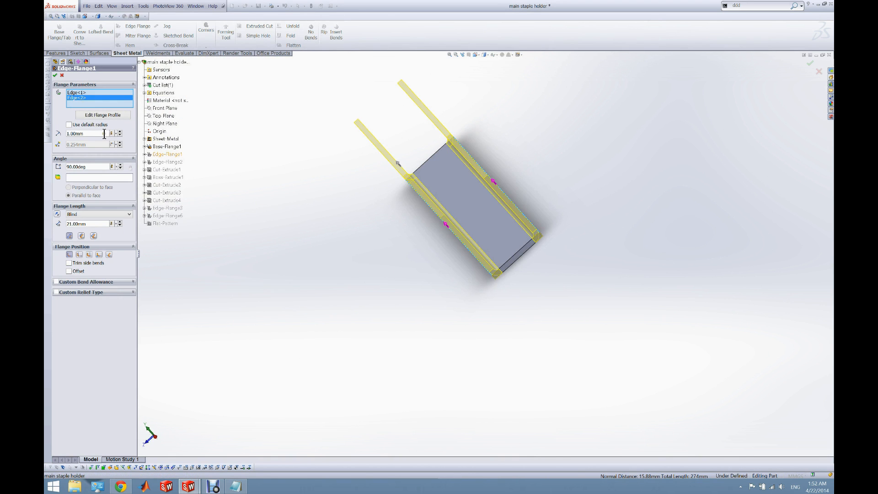
Review the bend radius, angle, length and flange position of Edge-Flange1, and accept the feature.
{"action": "middle_click_drag", "start_coordinate": [319, 299], "coordinate": [286, 223]}
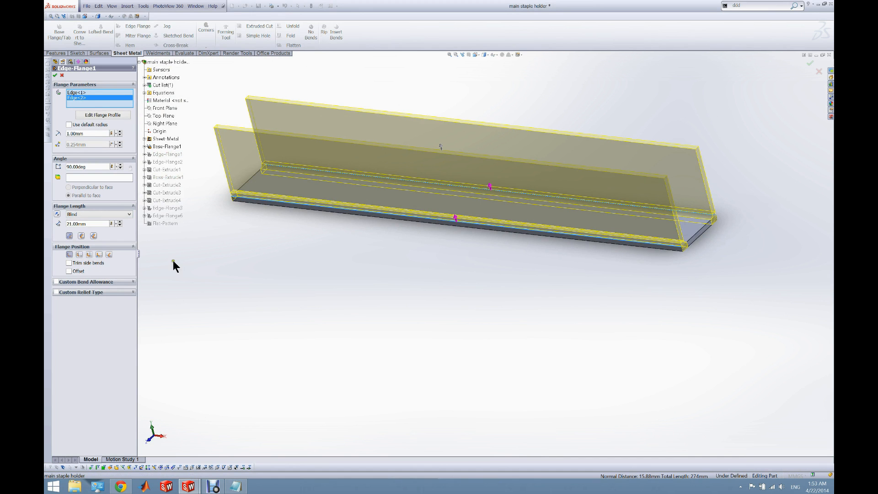
{"action": "middle_click_drag", "start_coordinate": [268, 249], "coordinate": [421, 173]}
{"action": "middle_click_drag", "start_coordinate": [489, 200], "coordinate": [488, 270]}
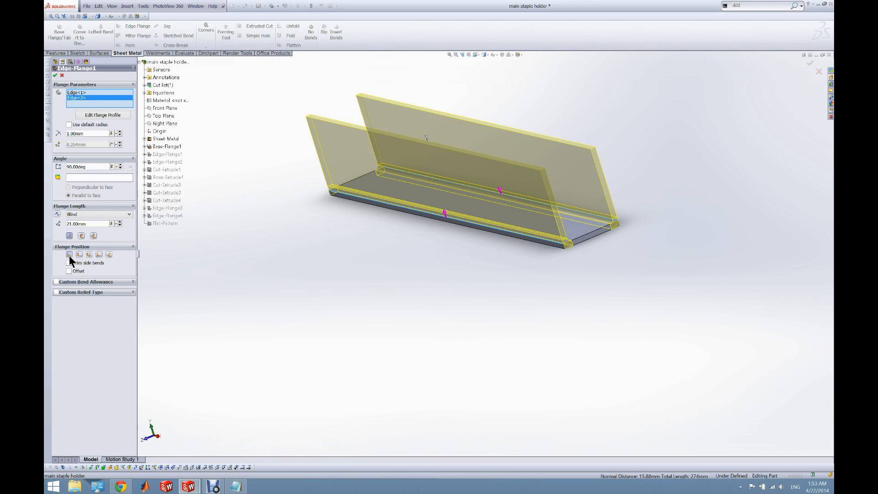
{"action": "middle_click_drag", "start_coordinate": [347, 301], "coordinate": [344, 303]}
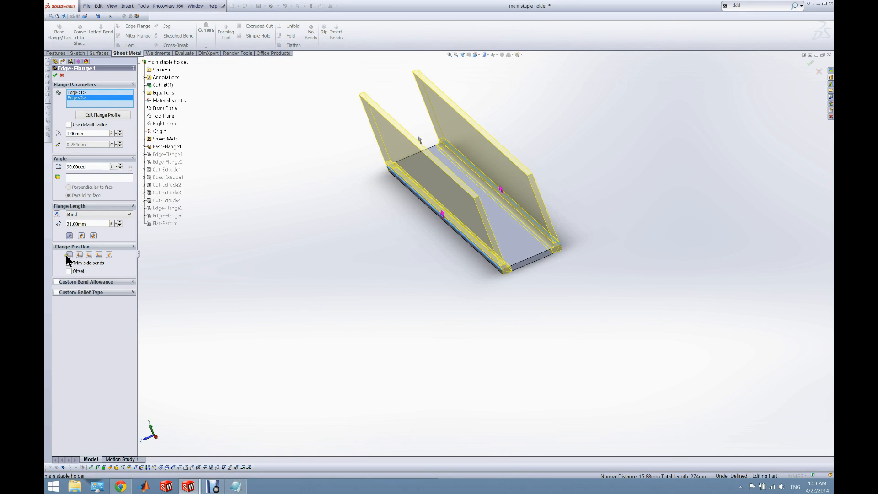
{"action": "left_click", "coordinate": [55, 75]}
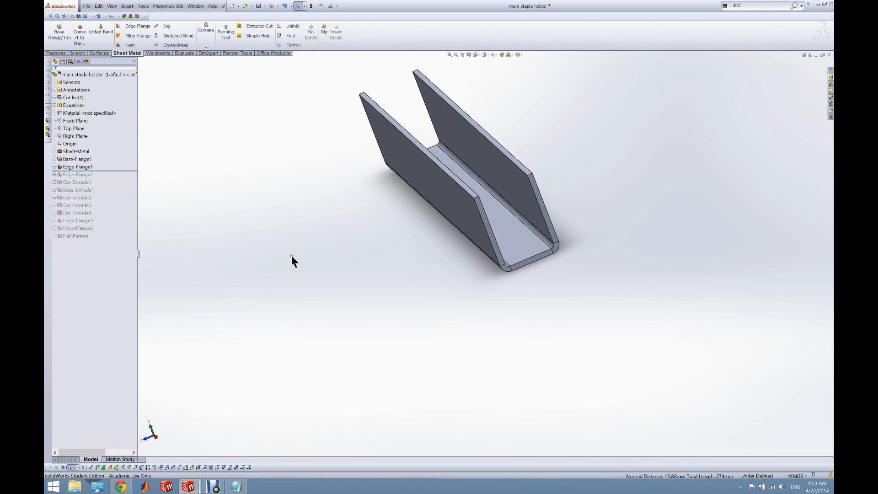
Roll the feature history forward to include Edge-Flange2 and inspect the two small end flanges closely.
{"action": "mouse_move", "coordinate": [447, 298]}
{"action": "middle_mouse_down"}
{"action": "mouse_move", "coordinate": [428, 268]}
{"action": "mouse_move", "coordinate": [441, 304]}
{"action": "middle_mouse_up"}
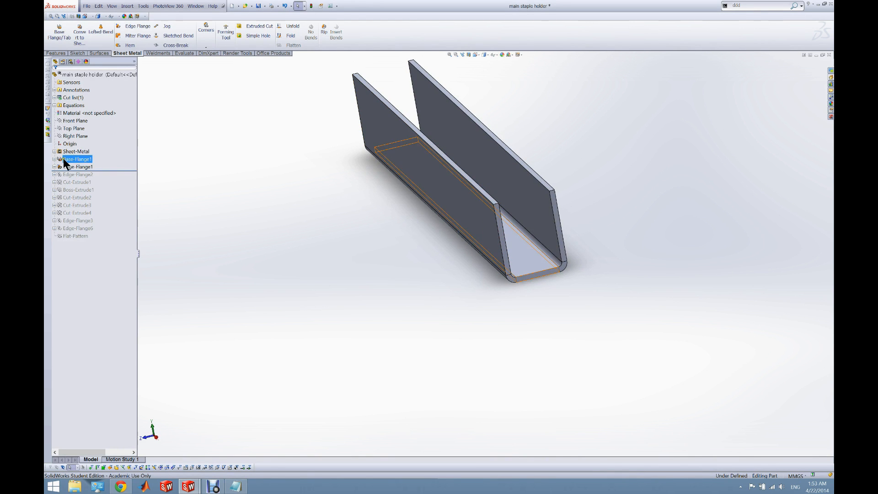
{"action": "left_click_drag", "start_coordinate": [108, 171], "coordinate": [108, 178]}
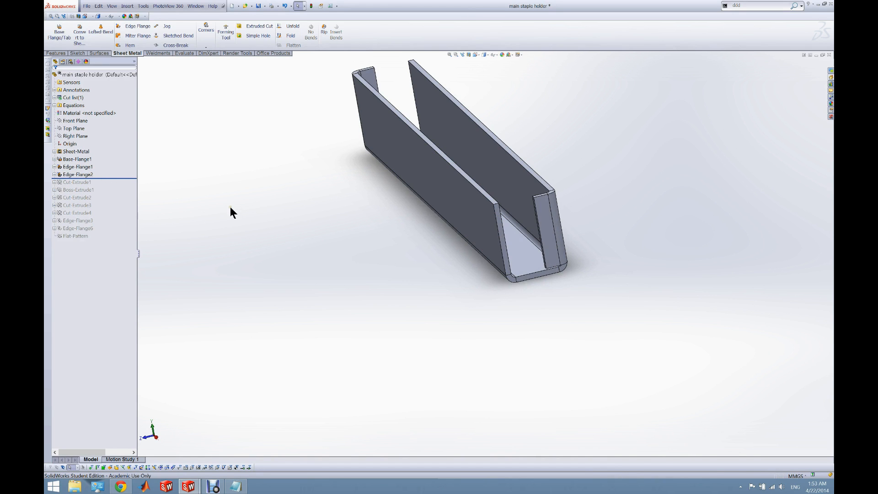
{"action": "key", "text": "Up"}
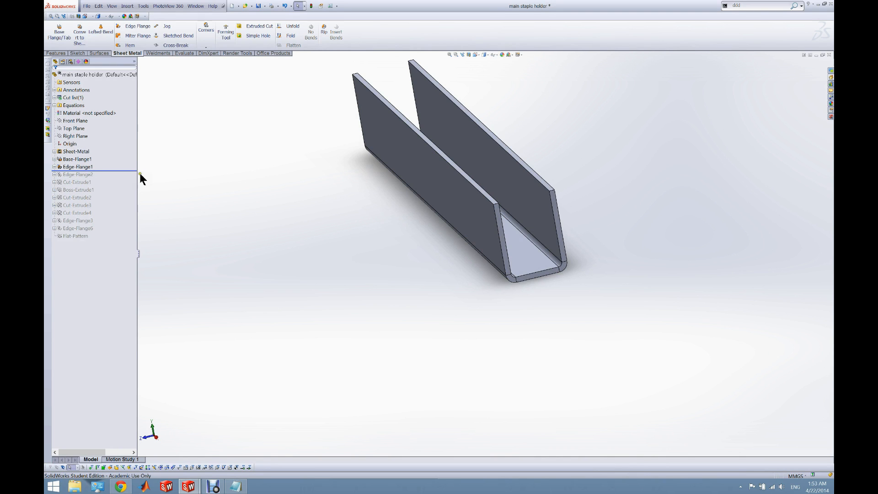
{"action": "left_click_drag", "start_coordinate": [136, 171], "coordinate": [138, 178]}
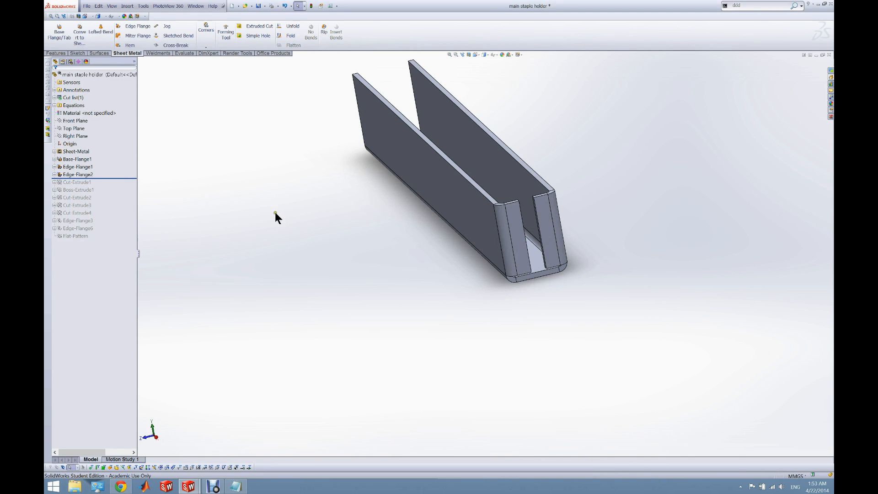
{"action": "scroll", "coordinate": [553, 226], "scroll_direction": "down", "scroll_amount": 5}
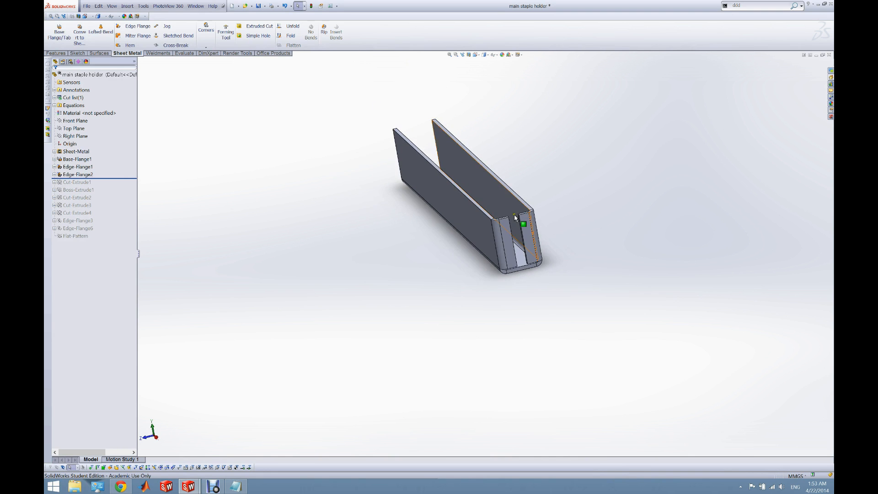
{"action": "middle_click_drag", "start_coordinate": [511, 275], "coordinate": [513, 317]}
{"action": "scroll", "coordinate": [588, 331], "scroll_direction": "up", "scroll_amount": 3}
{"action": "scroll", "coordinate": [531, 313], "scroll_direction": "down", "scroll_amount": 2}
{"action": "scroll", "coordinate": [529, 312], "scroll_direction": "down", "scroll_amount": 1}
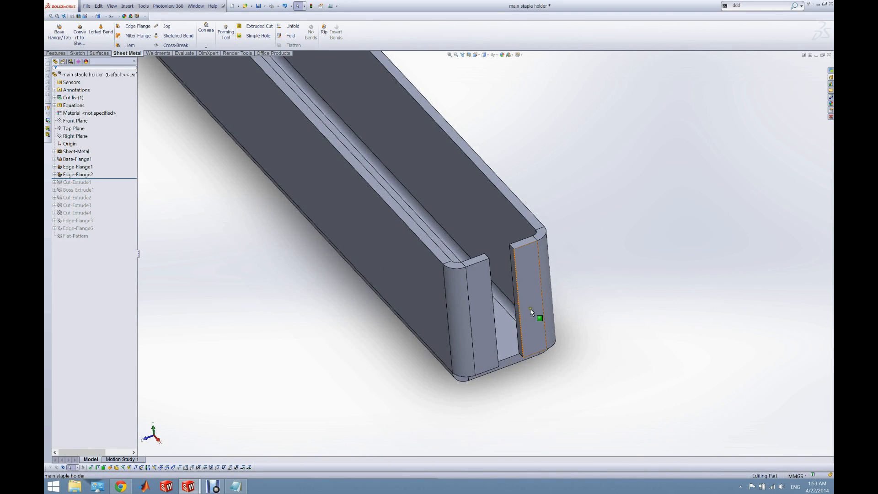
{"action": "mouse_move", "coordinate": [539, 362]}
{"action": "middle_mouse_down"}
{"action": "mouse_move", "coordinate": [556, 434]}
{"action": "mouse_move", "coordinate": [547, 475]}
{"action": "mouse_move", "coordinate": [541, 365]}
{"action": "mouse_move", "coordinate": [546, 372]}
{"action": "middle_mouse_up"}
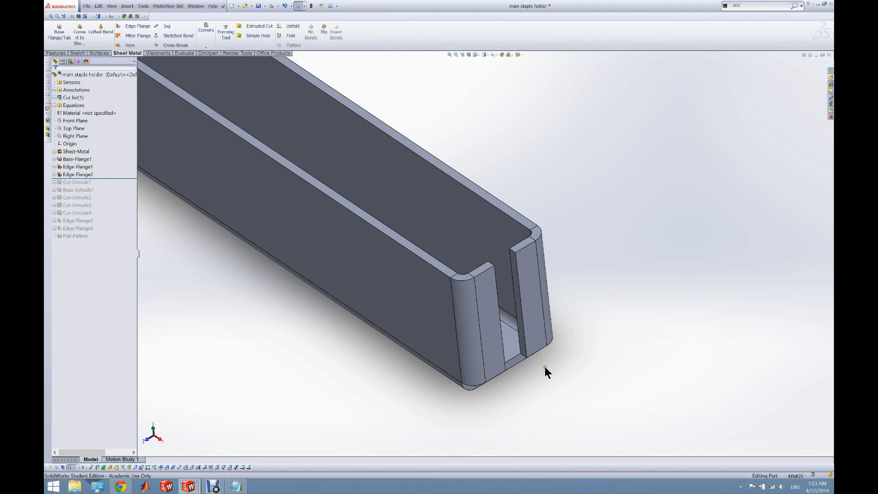
Open Edge-Flange2 for editing, review its length and position settings, keep the Bend Outside flange position, and accept the feature.
{"action": "right_click", "coordinate": [65, 173]}
{"action": "left_click", "coordinate": [70, 156]}
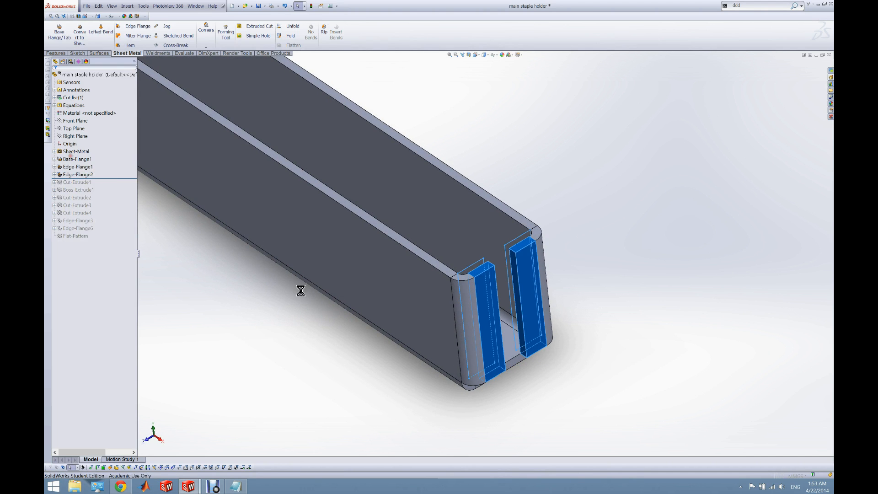
{"action": "middle_click_drag", "start_coordinate": [542, 257], "coordinate": [476, 314]}
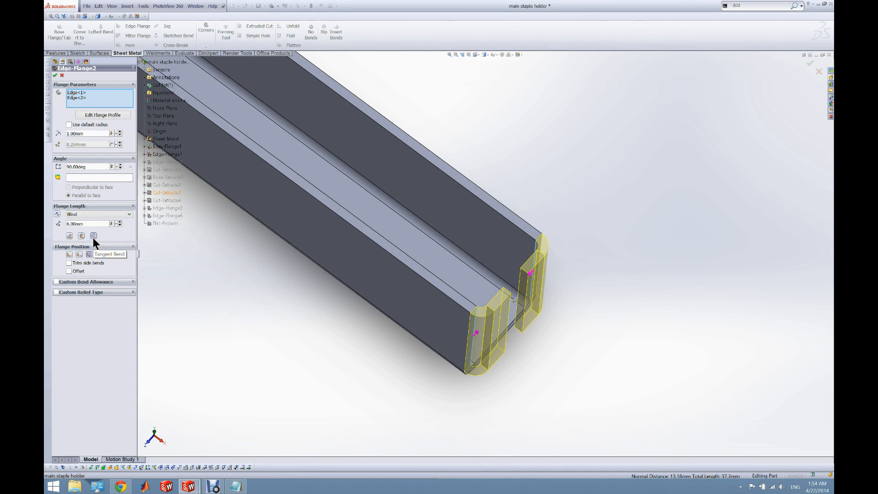
{"action": "middle_click_drag", "start_coordinate": [481, 334], "coordinate": [430, 372]}
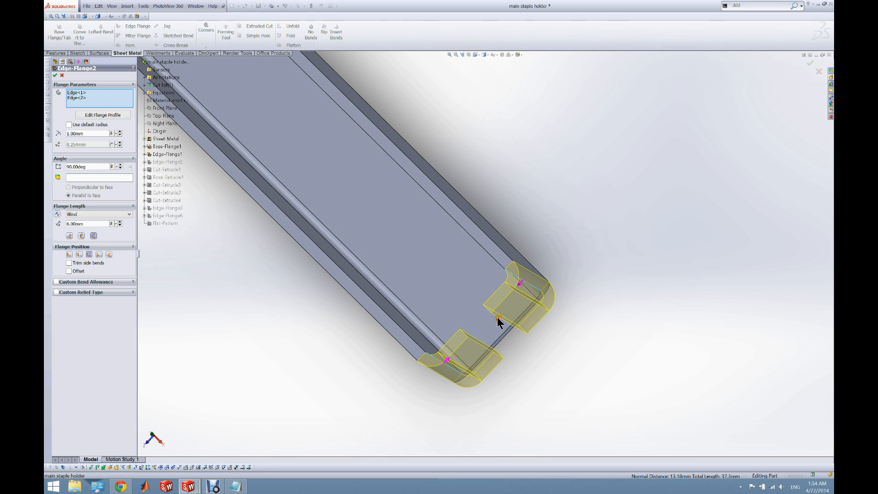
{"action": "left_click", "coordinate": [89, 255]}
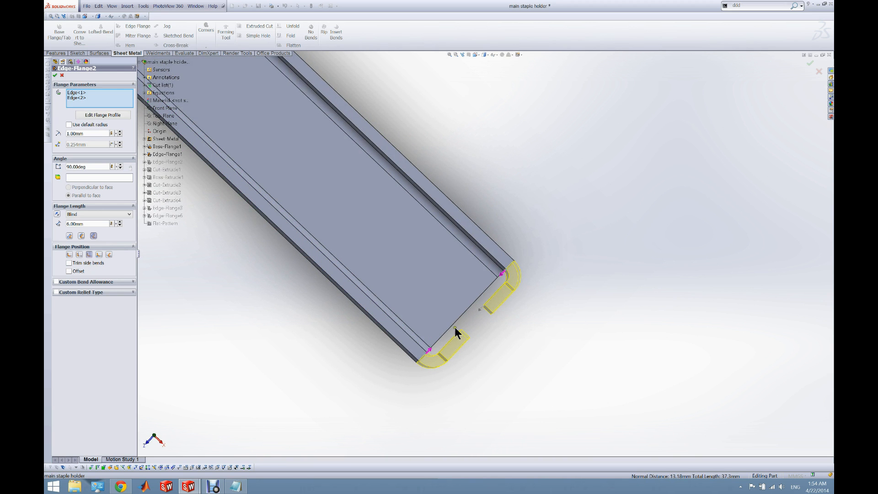
{"action": "middle_click_drag", "start_coordinate": [481, 302], "coordinate": [405, 208]}
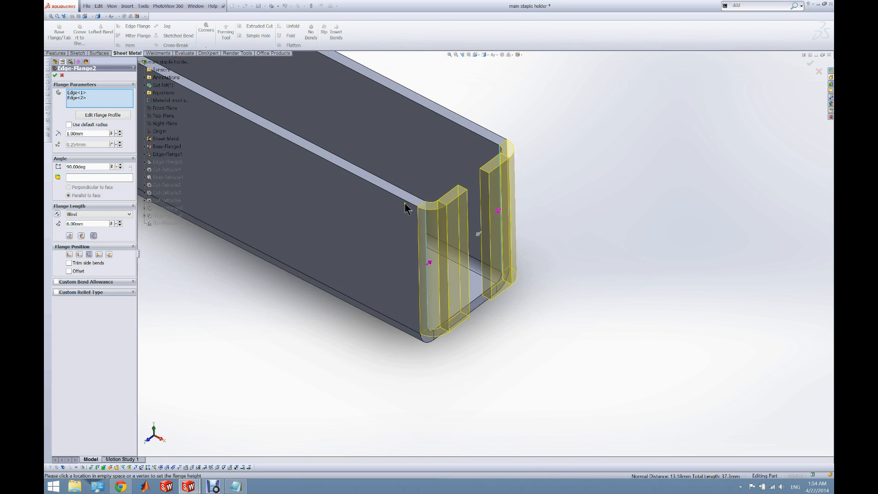
{"action": "left_click", "coordinate": [54, 76]}
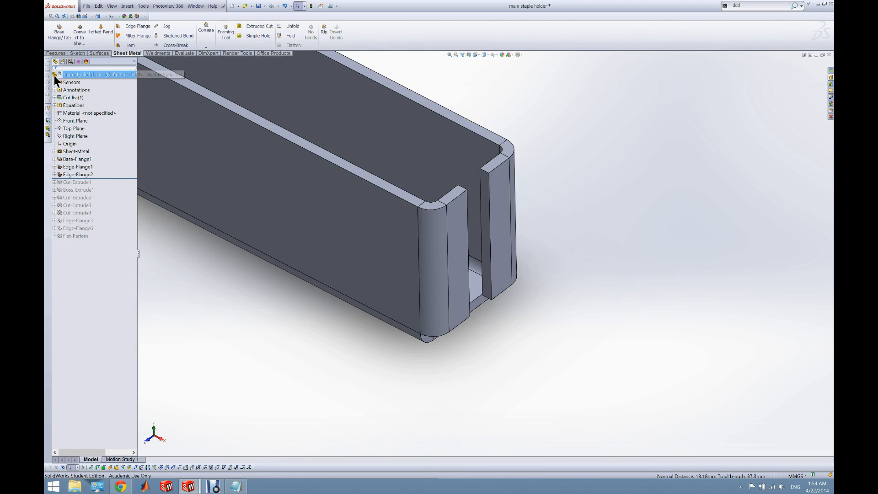
Roll the feature history forward to include Cut-Extrude1 and show the cutouts in the side walls.
{"action": "scroll", "coordinate": [257, 285], "scroll_direction": "up", "scroll_amount": 10}
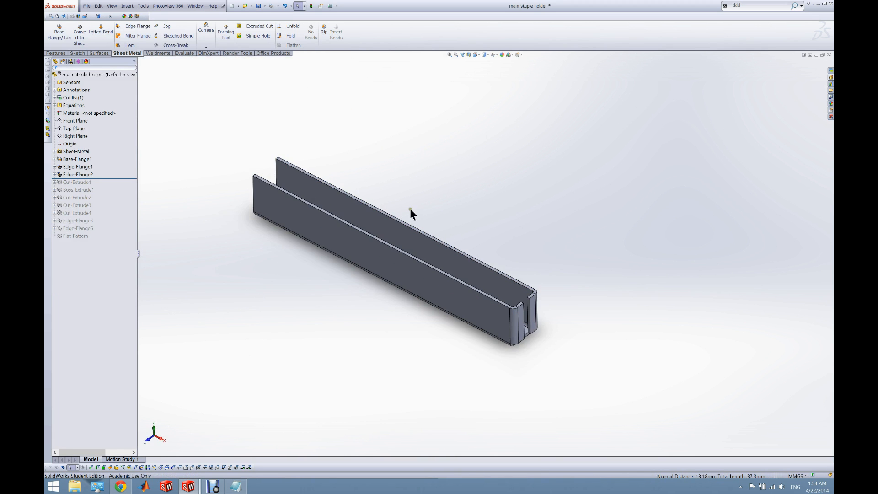
{"action": "scroll", "coordinate": [403, 214], "scroll_direction": "down", "scroll_amount": 2}
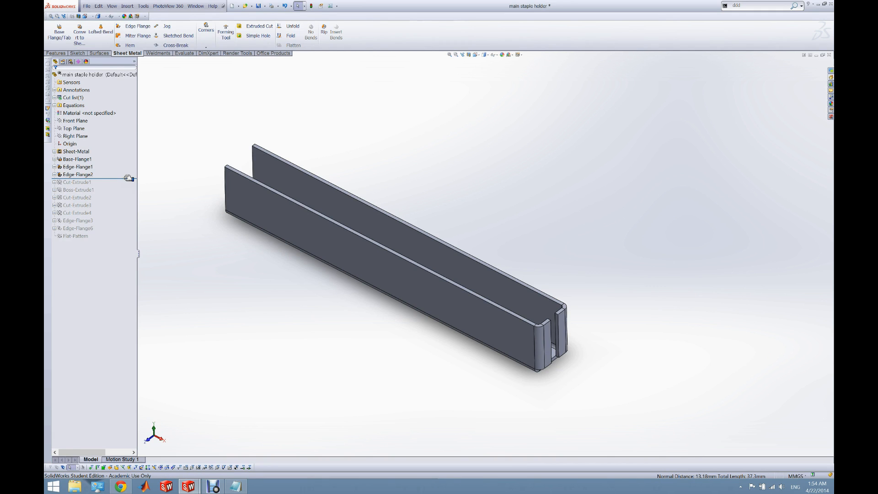
{"action": "left_click_drag", "start_coordinate": [128, 178], "coordinate": [124, 186]}
{"action": "middle_click_drag", "start_coordinate": [234, 282], "coordinate": [280, 219]}
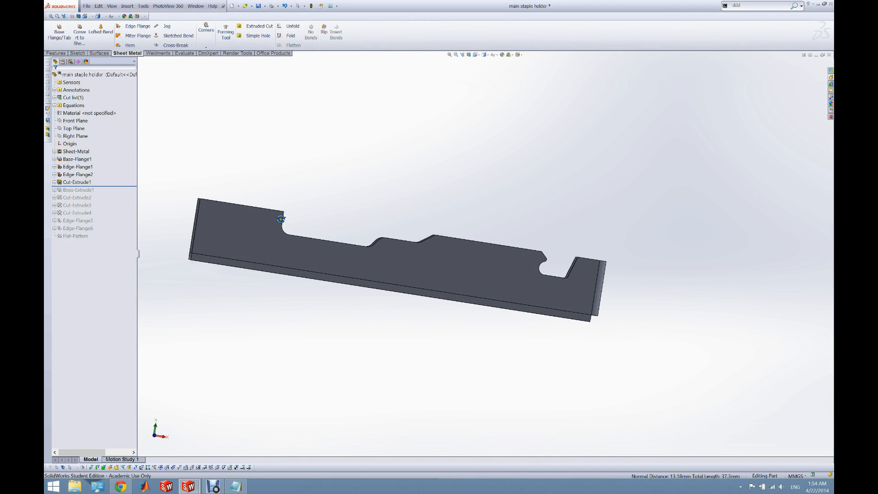
Open the sketch of Cut-Extrude1 for editing and view it normal to the sketch plane.
{"action": "right_click", "coordinate": [88, 183]}
{"action": "left_click", "coordinate": [111, 185]}
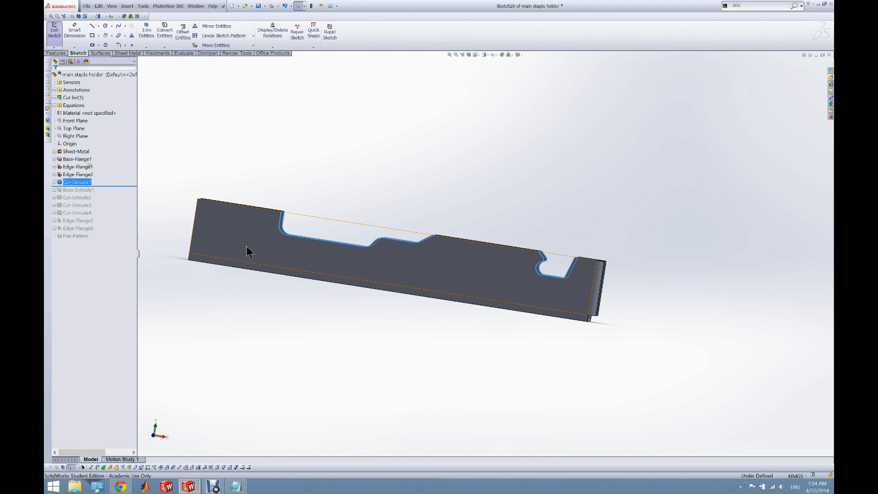
{"action": "scroll", "coordinate": [367, 321], "scroll_direction": "up", "scroll_amount": 2}
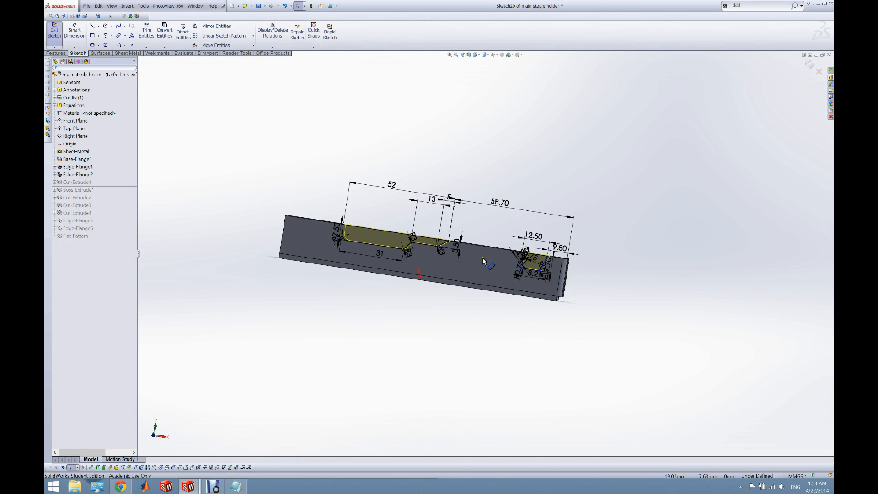
{"action": "scroll", "coordinate": [482, 257], "scroll_direction": "down", "scroll_amount": 5}
{"action": "middle_click_drag", "start_coordinate": [477, 289], "coordinate": [462, 268]}
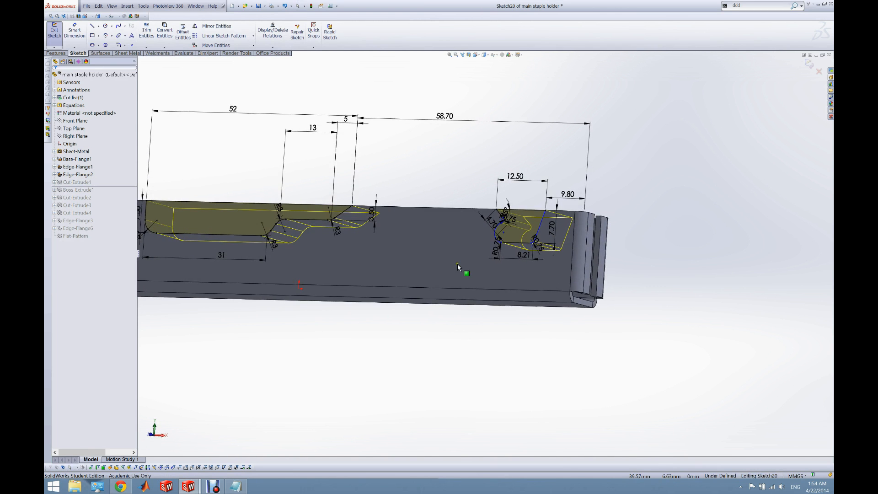
{"action": "left_click", "coordinate": [54, 182]}
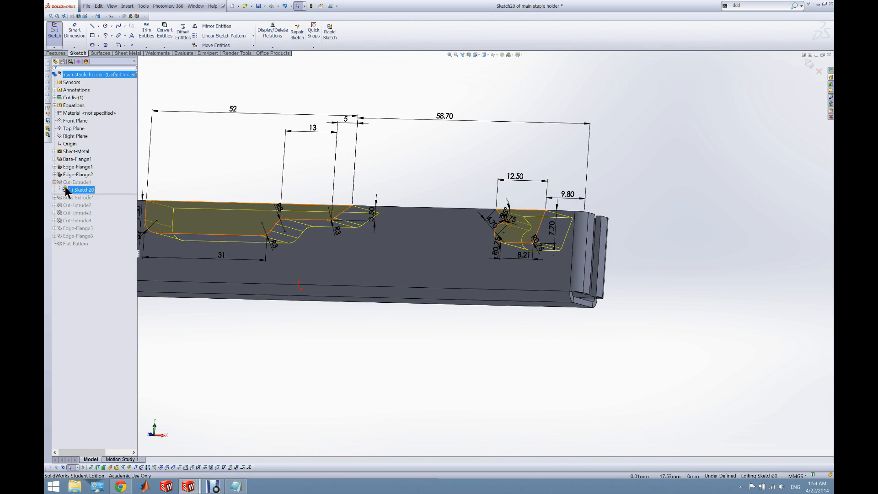
{"action": "right_click", "coordinate": [68, 189]}
{"action": "left_click", "coordinate": [76, 179]}
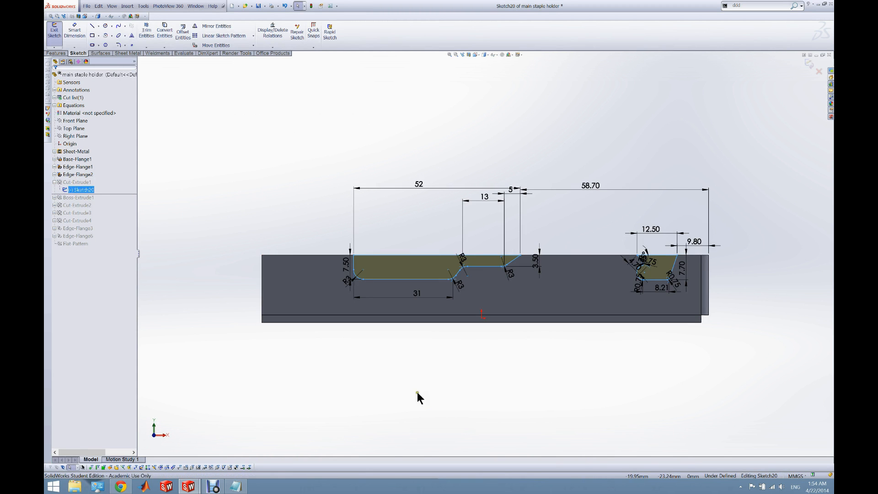
Examine the dimensions of the small rounded notch near the flanged end and of the long stepped cutout.
{"action": "scroll", "coordinate": [640, 279], "scroll_direction": "down", "scroll_amount": 2}
{"action": "scroll", "coordinate": [651, 268], "scroll_direction": "down", "scroll_amount": 3}
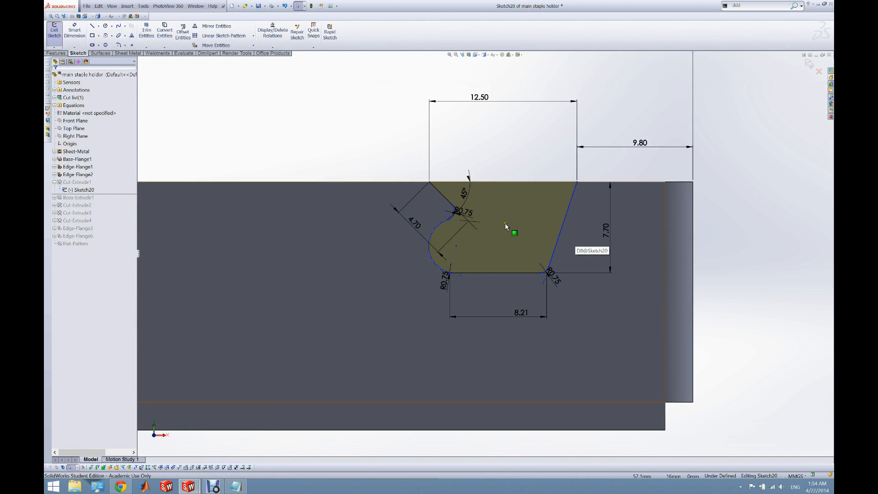
{"action": "scroll", "coordinate": [505, 224], "scroll_direction": "down", "scroll_amount": 2}
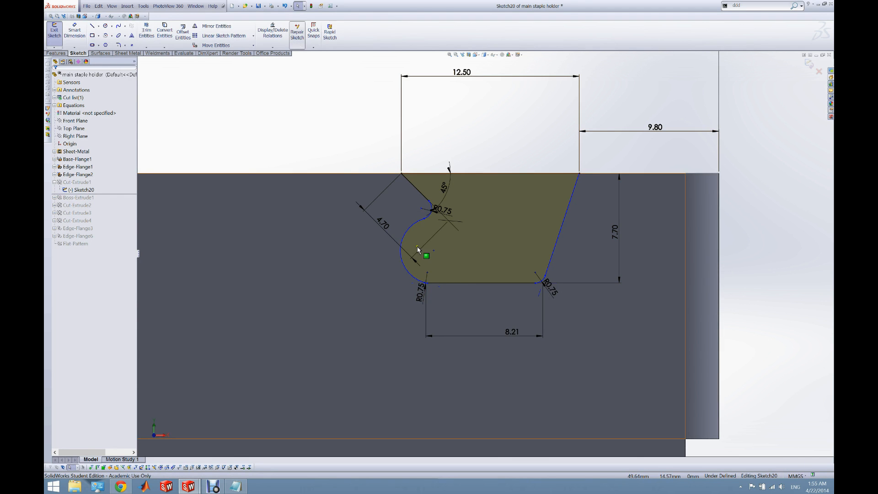
{"action": "scroll", "coordinate": [412, 250], "scroll_direction": "up", "scroll_amount": 3}
{"action": "scroll", "coordinate": [315, 243], "scroll_direction": "up", "scroll_amount": 4}
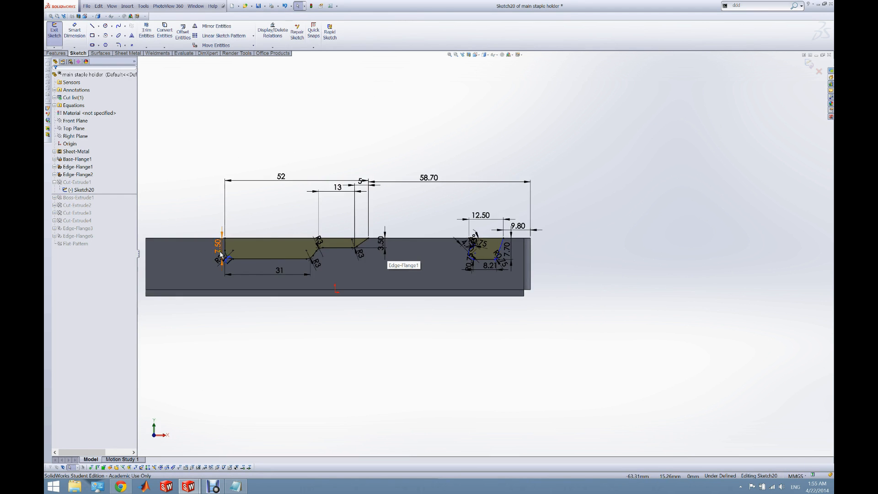
Review the dimensions of the long stepped cutout, close the Cut-Extrude1 sketch, and view the cut side walls in 3D.
{"action": "scroll", "coordinate": [223, 250], "scroll_direction": "down", "scroll_amount": 4}
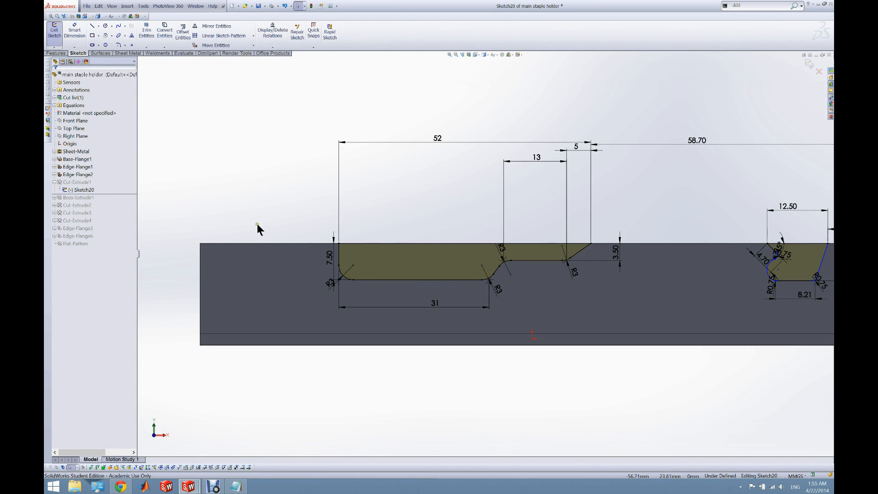
{"action": "scroll", "coordinate": [257, 224], "scroll_direction": "up", "scroll_amount": 2}
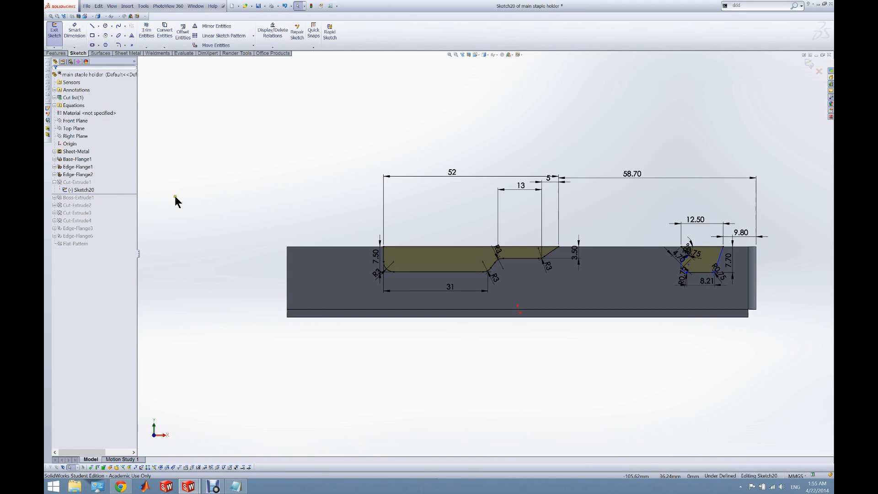
{"action": "left_click", "coordinate": [54, 30]}
{"action": "middle_click_drag", "start_coordinate": [328, 210], "coordinate": [276, 283]}
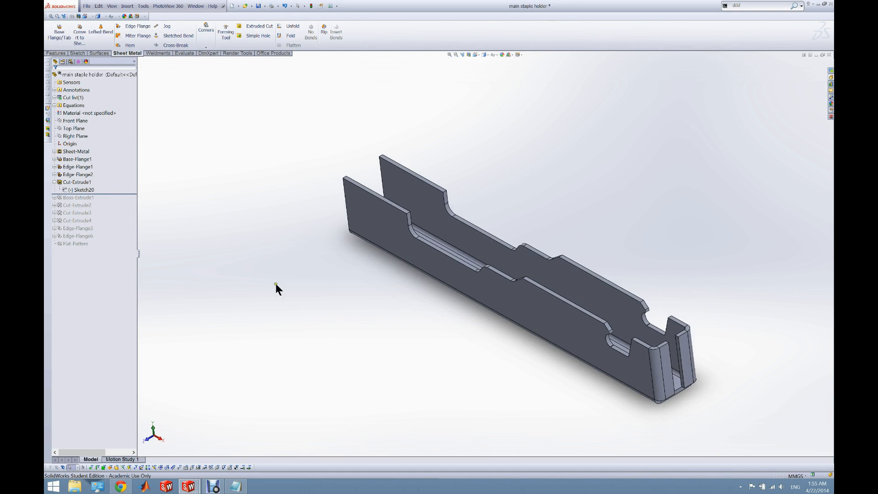
Roll the feature history forward to include Boss-Extrude1 and view the extended side walls at the open end.
{"action": "left_click", "coordinate": [54, 181]}
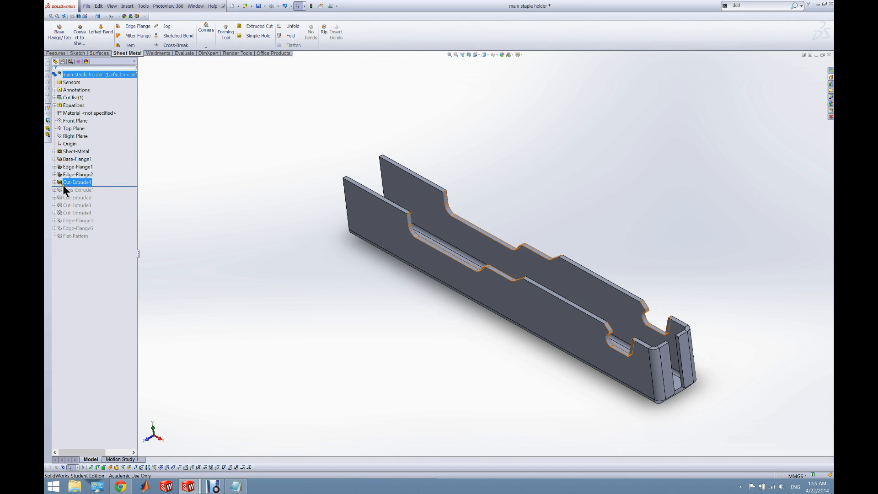
{"action": "left_click_drag", "start_coordinate": [63, 185], "coordinate": [62, 192]}
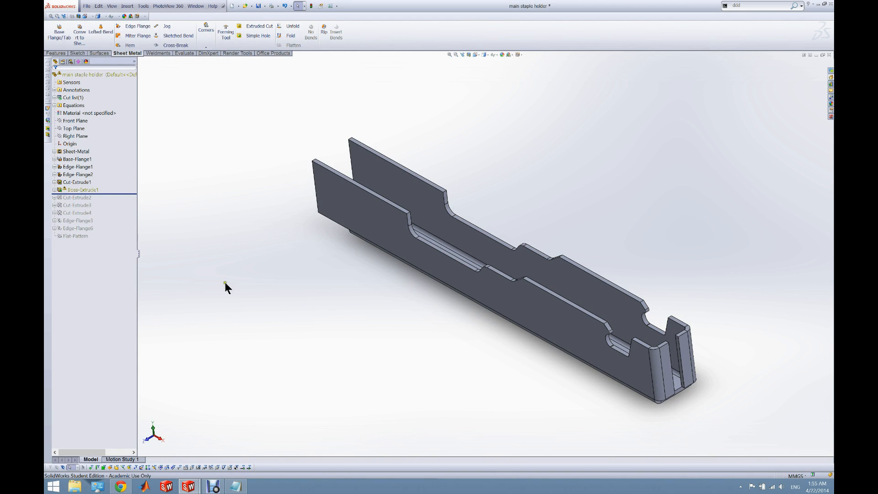
{"action": "middle_click_drag", "start_coordinate": [295, 251], "coordinate": [454, 309]}
{"action": "scroll", "coordinate": [454, 308], "scroll_direction": "down", "scroll_amount": 2}
{"action": "left_click", "coordinate": [84, 189]}
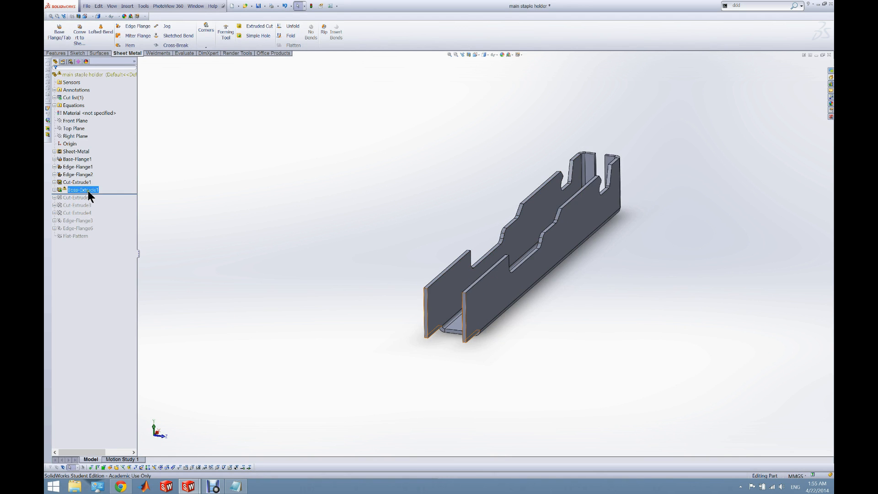
Roll the feature history back to just after Base-Flange1, dismissing the rebuild warning on the way.
{"action": "left_click", "coordinate": [64, 187]}
{"action": "left_click", "coordinate": [143, 207]}
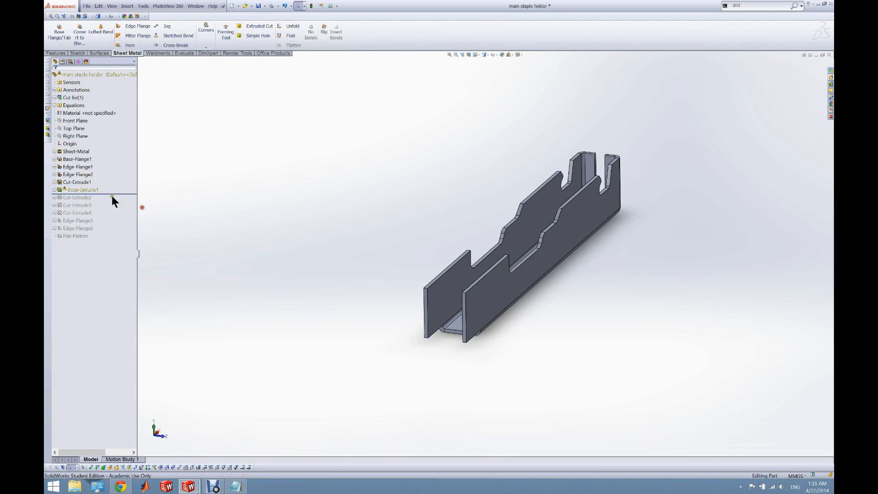
{"action": "key", "text": "Up"}
{"action": "key", "text": "Up"}
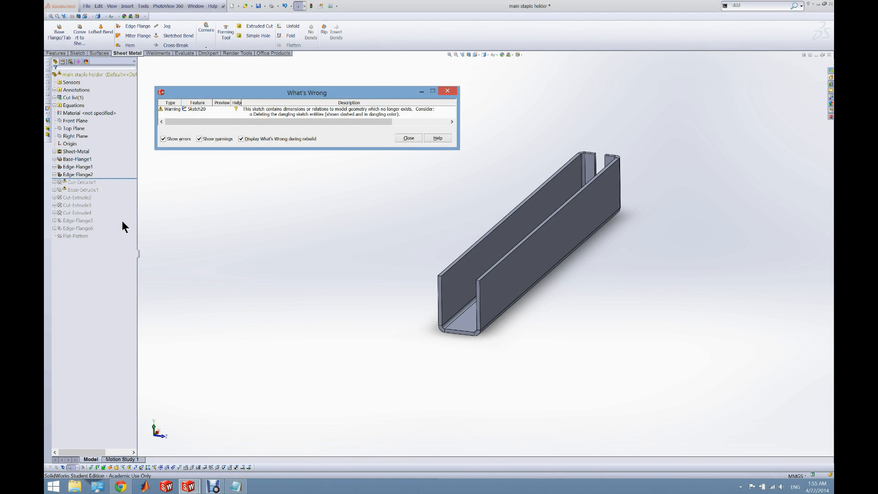
{"action": "left_click", "coordinate": [406, 137]}
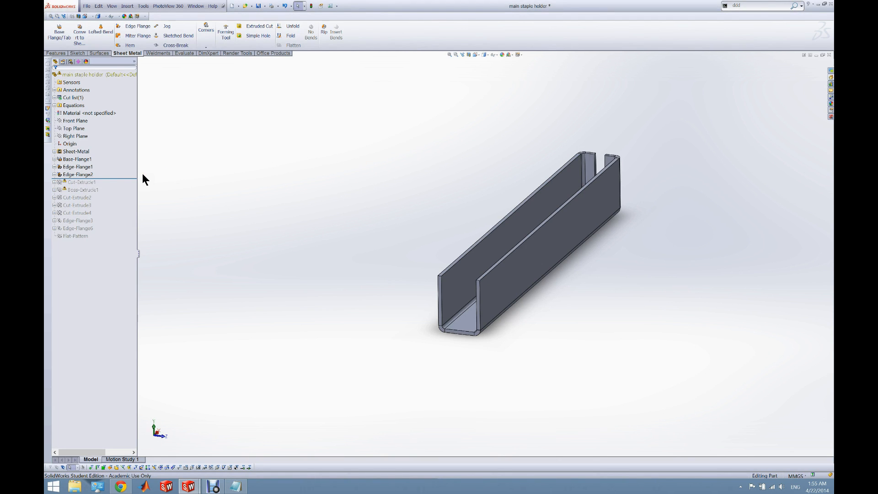
{"action": "key", "text": "Up"}
{"action": "key", "text": "Up"}
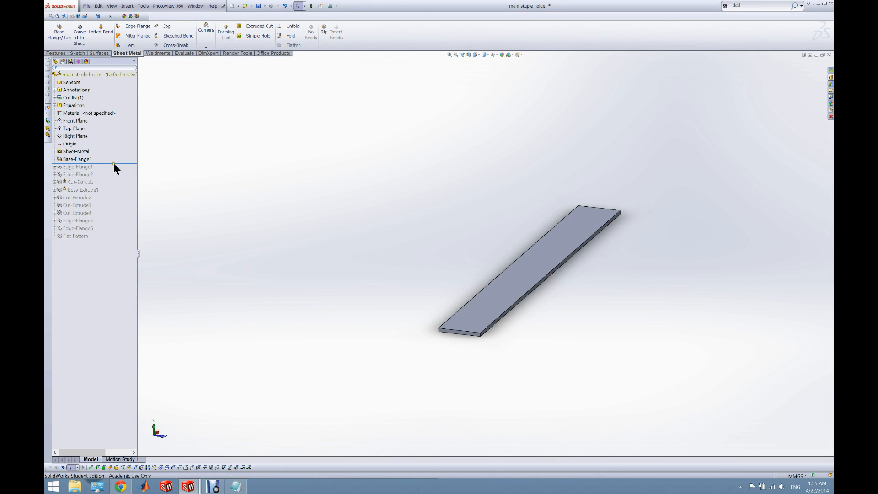
Restore the feature history through Edge-Flange6 and view the completed staple holder from its open end.
{"action": "left_click", "coordinate": [287, 6]}
{"action": "left_click", "coordinate": [75, 190]}
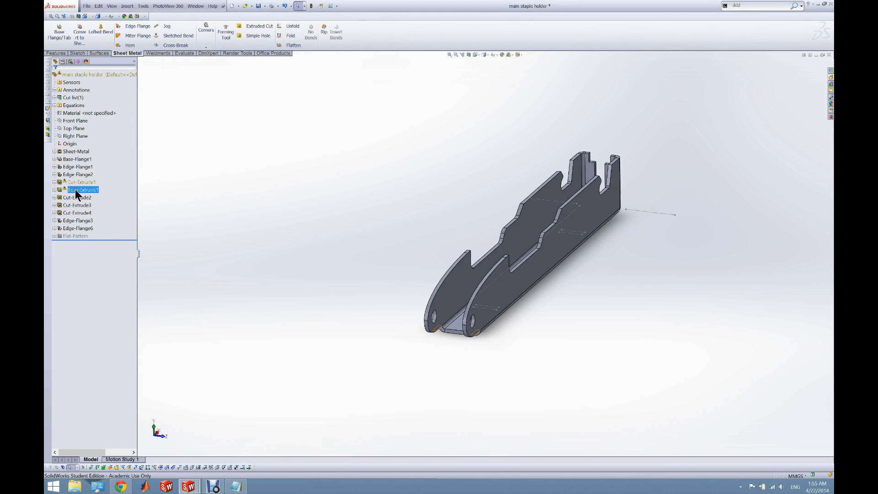
{"action": "left_click", "coordinate": [63, 181]}
{"action": "middle_click_drag", "start_coordinate": [303, 290], "coordinate": [428, 285]}
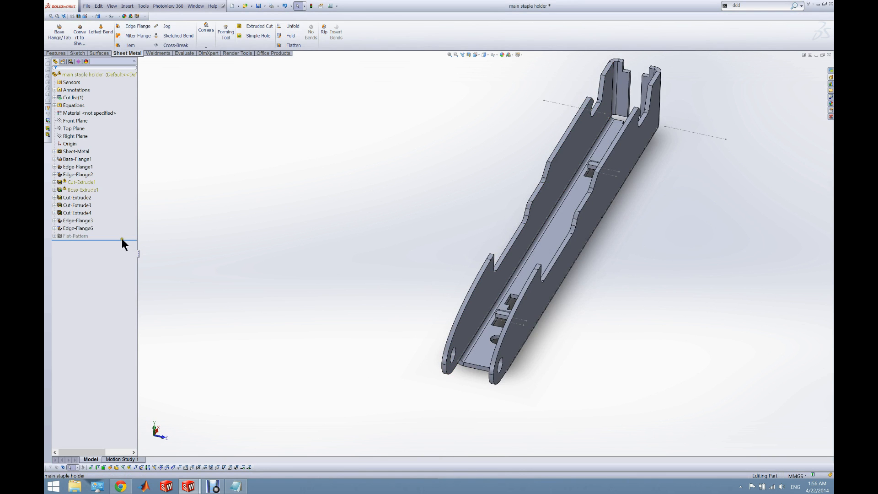
Roll the feature history back to just after Boss-Extrude1 and show the wall extensions up close.
{"action": "left_click_drag", "start_coordinate": [121, 239], "coordinate": [121, 238]}
{"action": "left_click_drag", "start_coordinate": [122, 186], "coordinate": [121, 193]}
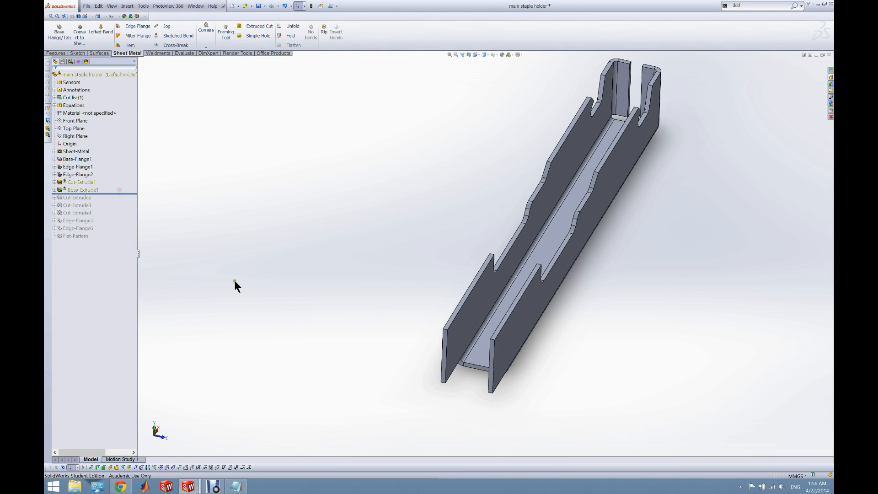
{"action": "scroll", "coordinate": [464, 348], "scroll_direction": "down", "scroll_amount": 3}
{"action": "middle_click_drag", "start_coordinate": [464, 348], "coordinate": [454, 287]}
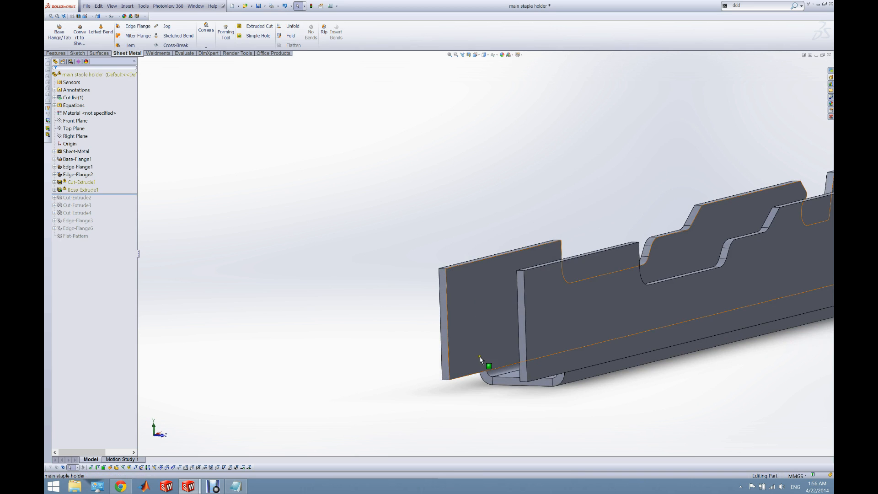
Open the sketch of Boss-Extrude1 to view the wall-end profiles, close it, and dismiss the rebuild warnings.
{"action": "right_click", "coordinate": [70, 187]}
{"action": "left_click", "coordinate": [78, 171]}
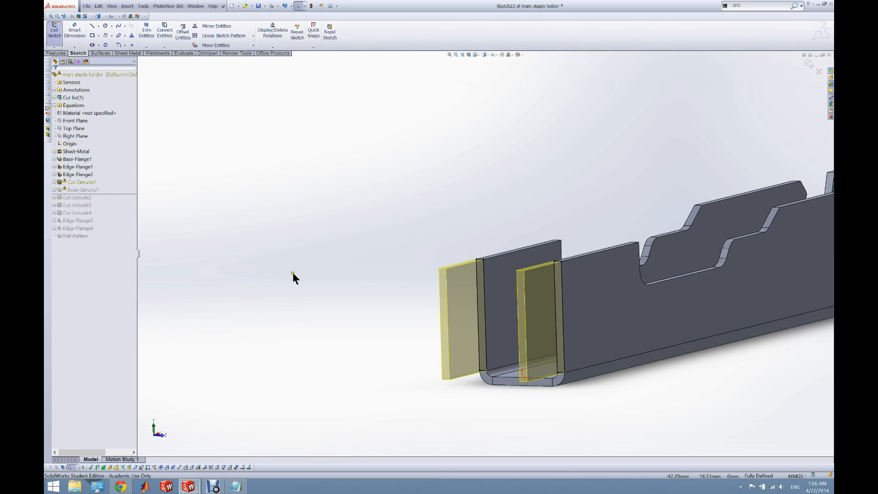
{"action": "right_click", "coordinate": [84, 190]}
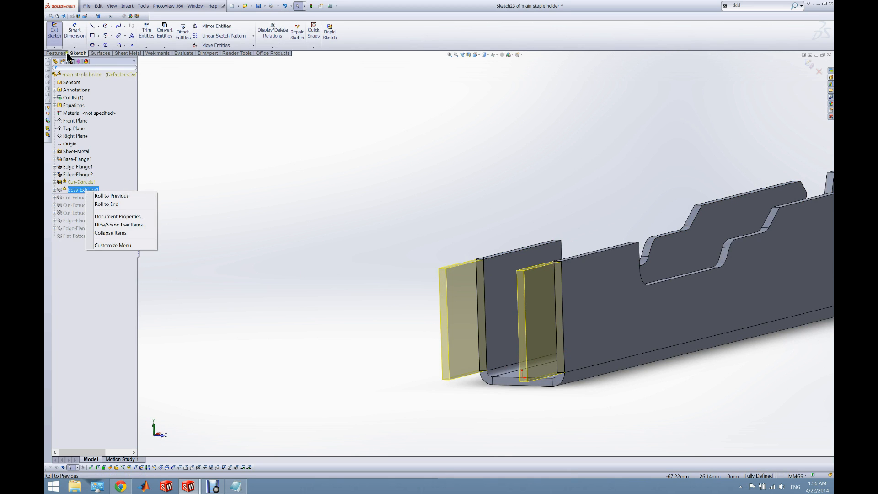
{"action": "left_click", "coordinate": [103, 208]}
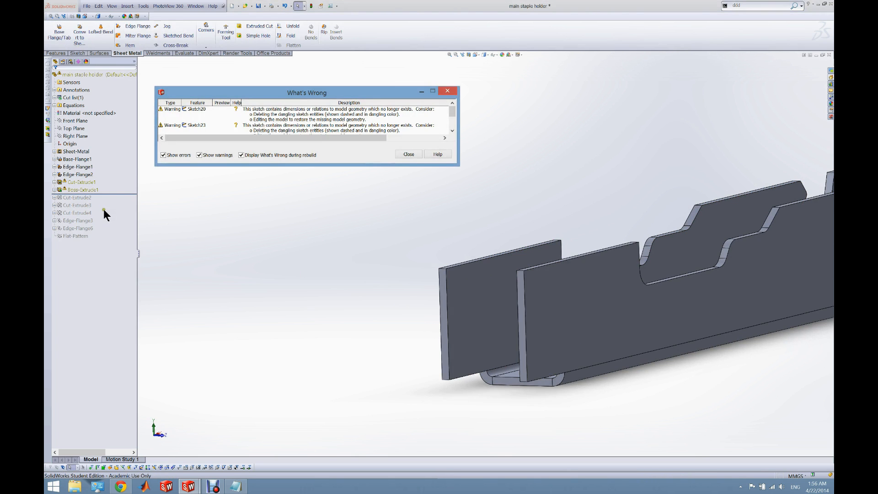
{"action": "left_click", "coordinate": [410, 153]}
Open Boss-Extrude1 for editing, review its Blind extrusion settings with merged result, and accept the feature.
{"action": "right_click", "coordinate": [70, 188]}
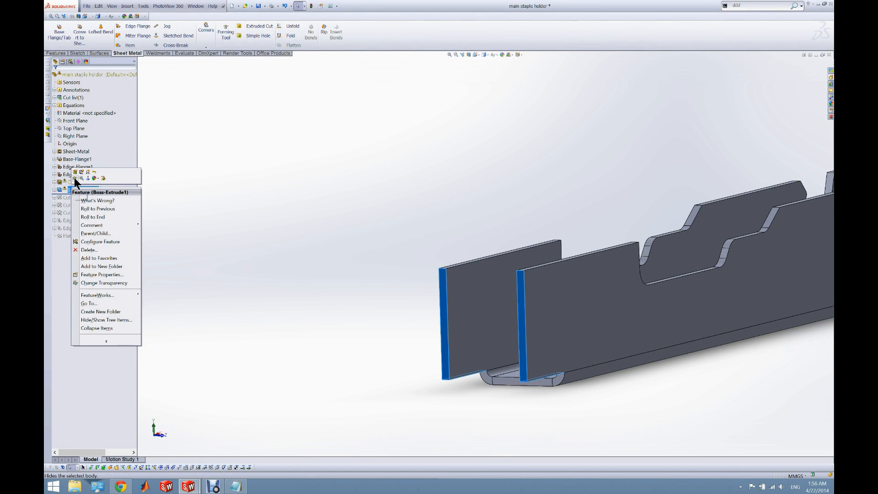
{"action": "left_click", "coordinate": [111, 175]}
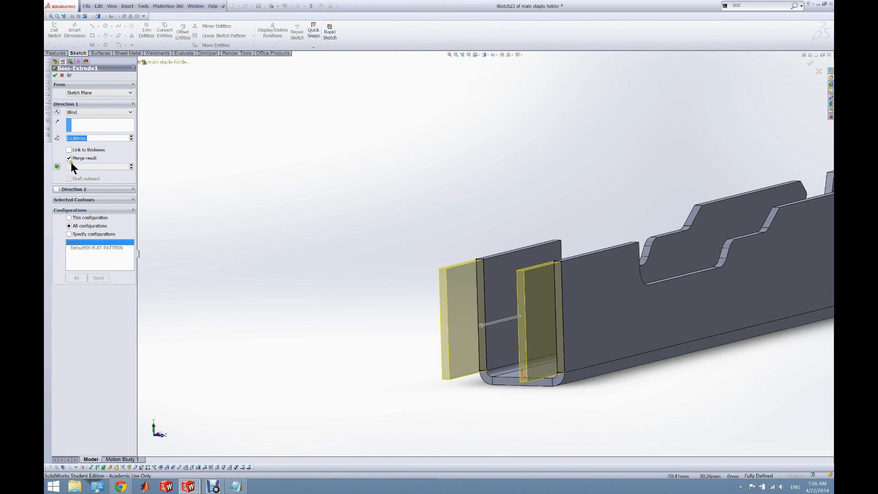
{"action": "left_click", "coordinate": [54, 75]}
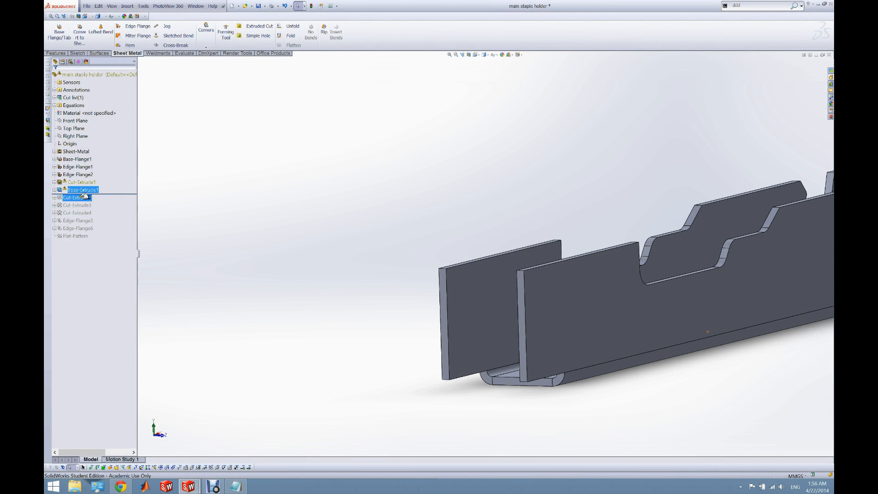
Roll the feature history forward to include Cut-Extrude2 and show the rounded wall ends with their holes.
{"action": "left_click", "coordinate": [100, 194]}
{"action": "left_click_drag", "start_coordinate": [99, 198], "coordinate": [101, 202]}
{"action": "middle_click_drag", "start_coordinate": [284, 274], "coordinate": [174, 247]}
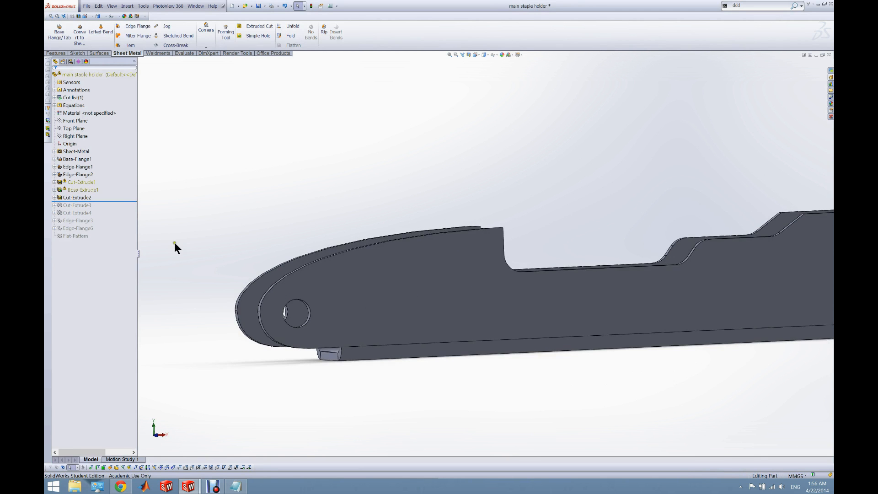
Open the sketch of Cut-Extrude2, examine the curved end profile and hole, then close it and dismiss the warnings.
{"action": "right_click", "coordinate": [81, 196]}
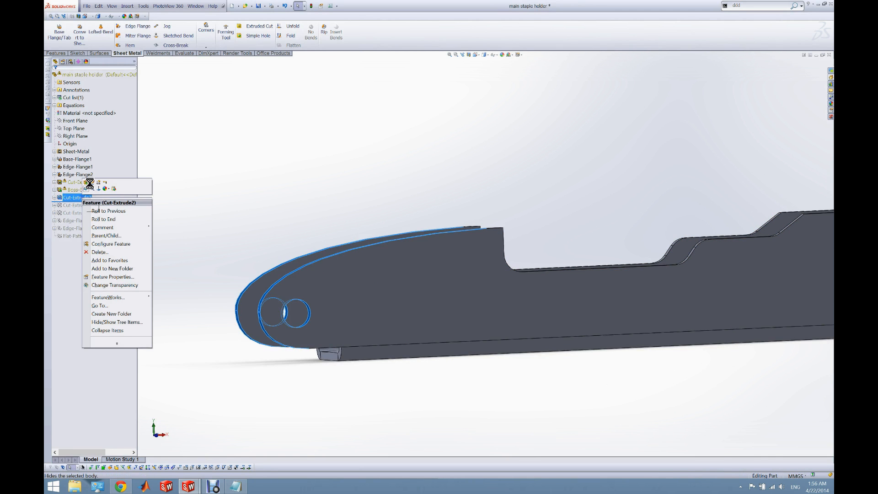
{"action": "left_click", "coordinate": [109, 193]}
{"action": "middle_click_drag", "start_coordinate": [246, 286], "coordinate": [245, 290]}
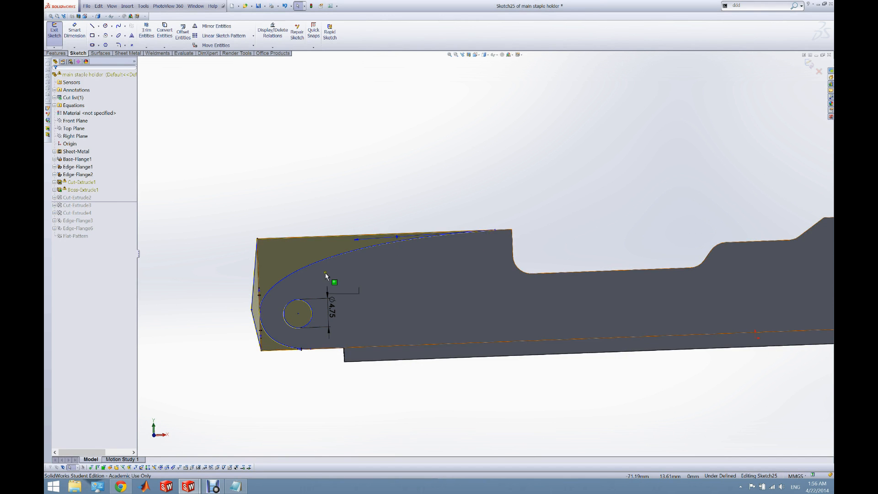
{"action": "left_click", "coordinate": [61, 35]}
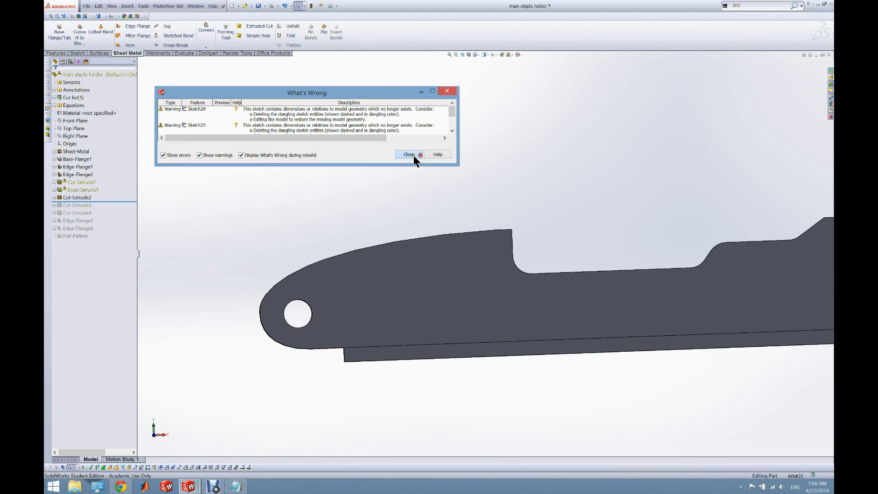
{"action": "left_click", "coordinate": [408, 155]}
Roll the feature history forward to include Cut-Extrude3 and show the notch cut into the end flanges.
{"action": "left_click_drag", "start_coordinate": [97, 201], "coordinate": [101, 209]}
{"action": "scroll", "coordinate": [308, 251], "scroll_direction": "up", "scroll_amount": 8}
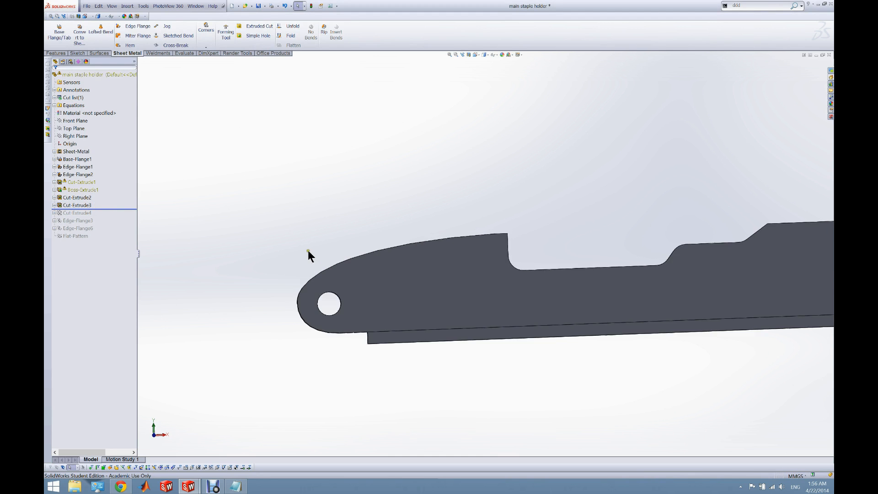
{"action": "middle_click_drag", "start_coordinate": [407, 267], "coordinate": [412, 386]}
{"action": "left_click", "coordinate": [92, 228]}
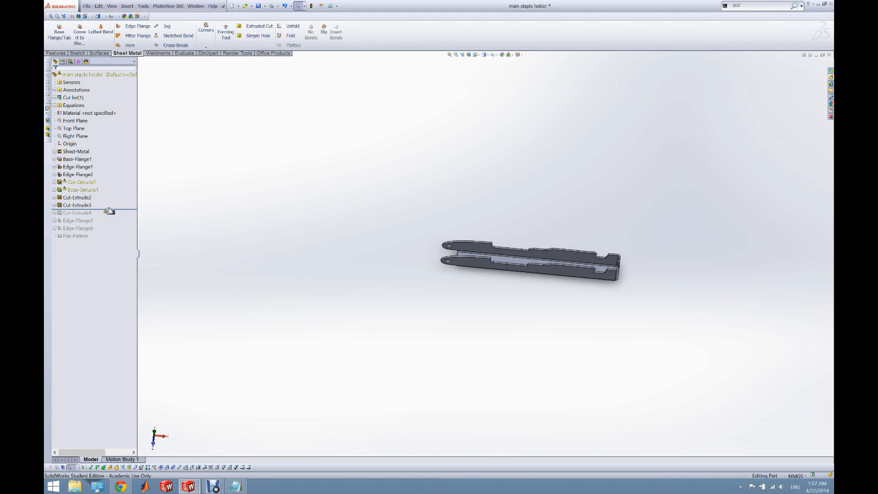
{"action": "mouse_move", "coordinate": [110, 210]}
{"action": "left_mouse_down"}
{"action": "mouse_move", "coordinate": [111, 201]}
{"action": "mouse_move", "coordinate": [111, 209]}
{"action": "left_mouse_up"}
{"action": "scroll", "coordinate": [577, 258], "scroll_direction": "down", "scroll_amount": 5}
{"action": "middle_click_drag", "start_coordinate": [558, 259], "coordinate": [462, 215]}
{"action": "scroll", "coordinate": [309, 227], "scroll_direction": "down", "scroll_amount": 3}
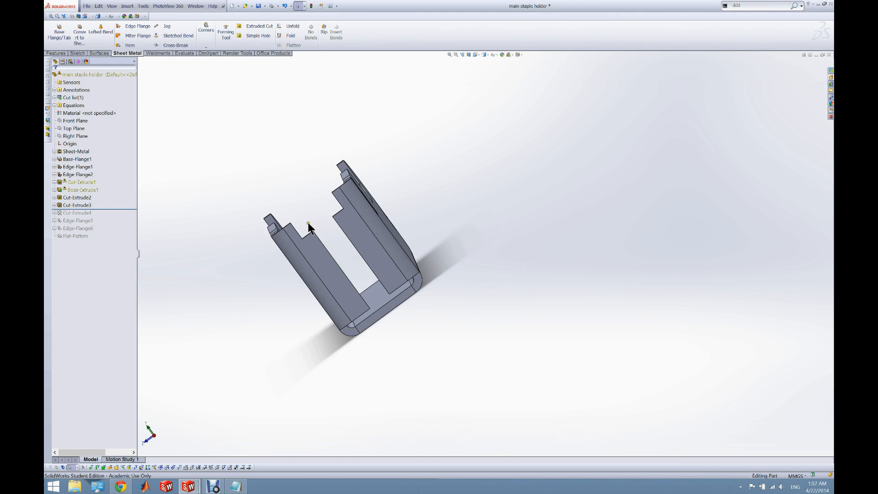
{"action": "middle_click_drag", "start_coordinate": [308, 228], "coordinate": [345, 279]}
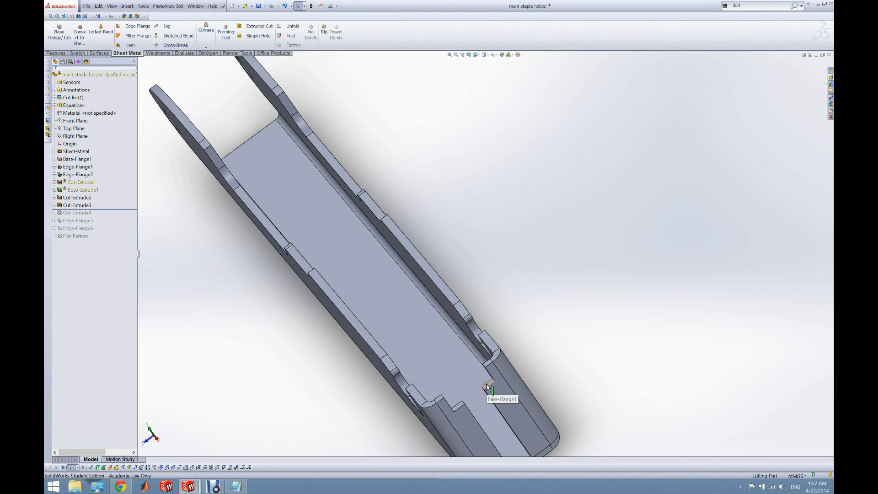
{"action": "middle_click_drag", "start_coordinate": [487, 388], "coordinate": [309, 265]}
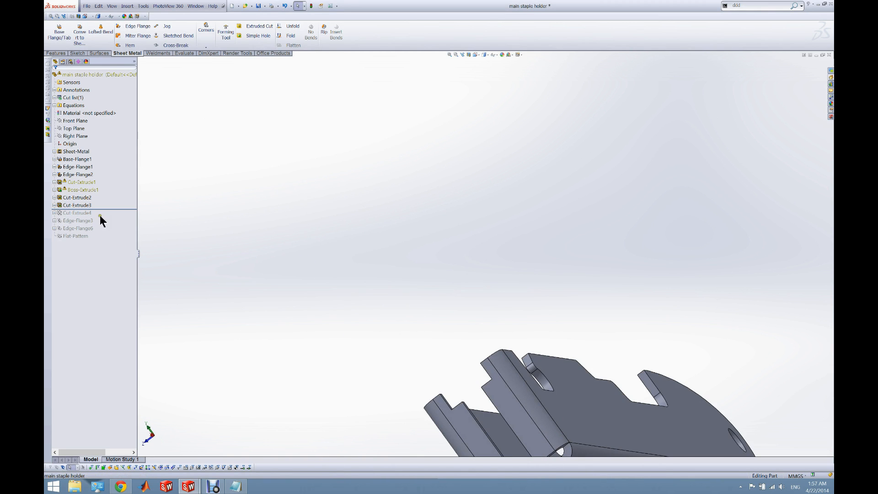
{"action": "scroll", "coordinate": [399, 325], "scroll_direction": "up", "scroll_amount": 2}
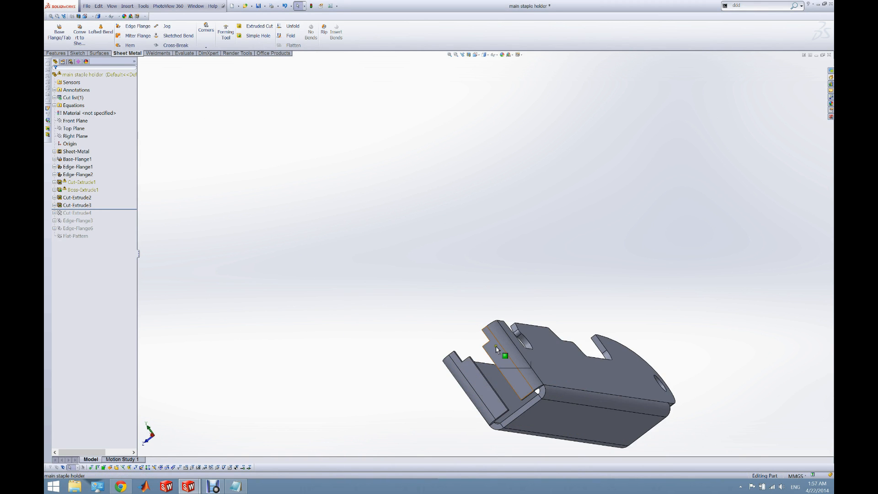
{"action": "middle_click_drag", "start_coordinate": [488, 344], "coordinate": [462, 331]}
Open the sketch of Cut-Extrude3, examine the dimensioned notch rectangle, then close it and dismiss the warnings.
{"action": "right_click", "coordinate": [87, 205]}
{"action": "left_click", "coordinate": [94, 197]}
{"action": "scroll", "coordinate": [489, 357], "scroll_direction": "down", "scroll_amount": 2}
{"action": "scroll", "coordinate": [489, 357], "scroll_direction": "down", "scroll_amount": 1}
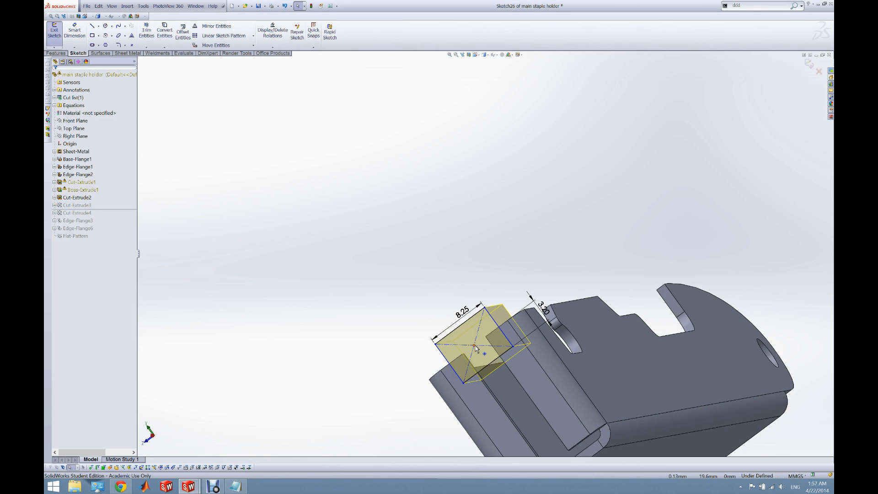
{"action": "left_click", "coordinate": [52, 34]}
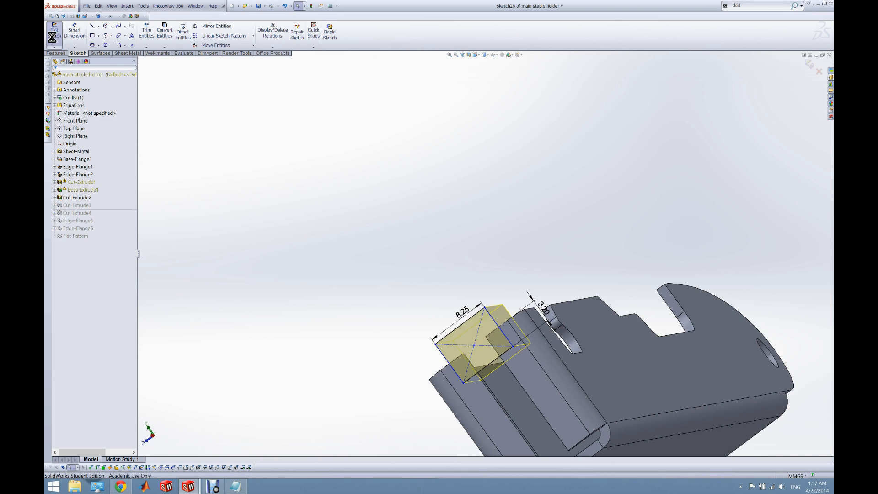
{"action": "left_click", "coordinate": [404, 155]}
Roll the feature history forward to include Cut-Extrude4 and show the holes and rectangular openings in the base.
{"action": "left_click_drag", "start_coordinate": [112, 209], "coordinate": [113, 215]}
{"action": "scroll", "coordinate": [361, 291], "scroll_direction": "up", "scroll_amount": 3}
{"action": "middle_click_drag", "start_coordinate": [362, 291], "coordinate": [303, 156]}
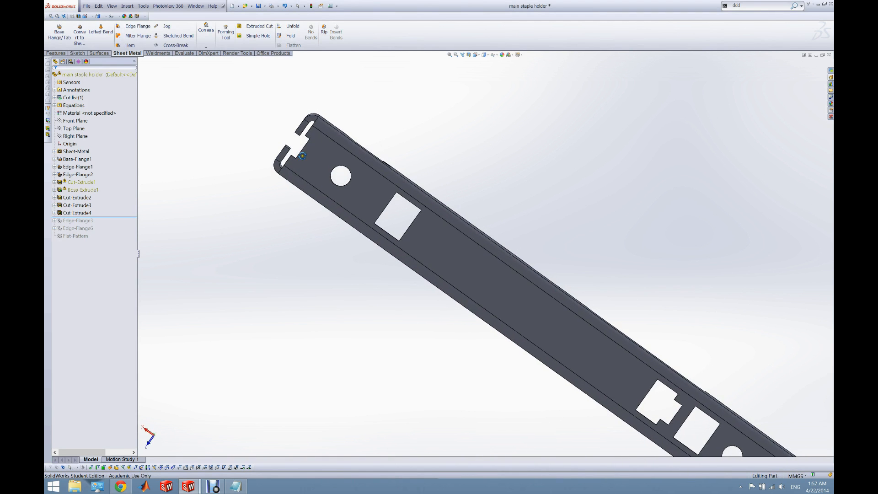
{"action": "scroll", "coordinate": [453, 222], "scroll_direction": "up", "scroll_amount": 3}
{"action": "middle_click_drag", "start_coordinate": [456, 246], "coordinate": [487, 191]}
{"action": "scroll", "coordinate": [509, 260], "scroll_direction": "down", "scroll_amount": 3}
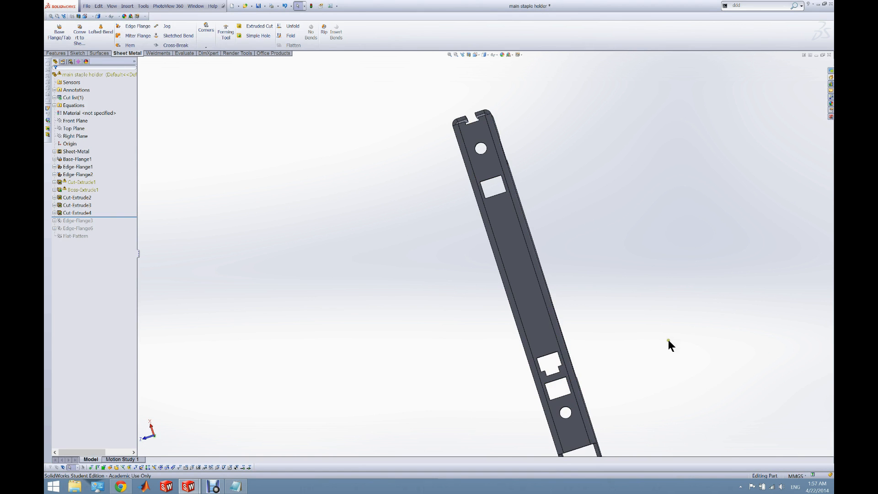
{"action": "left_click", "coordinate": [188, 486]}
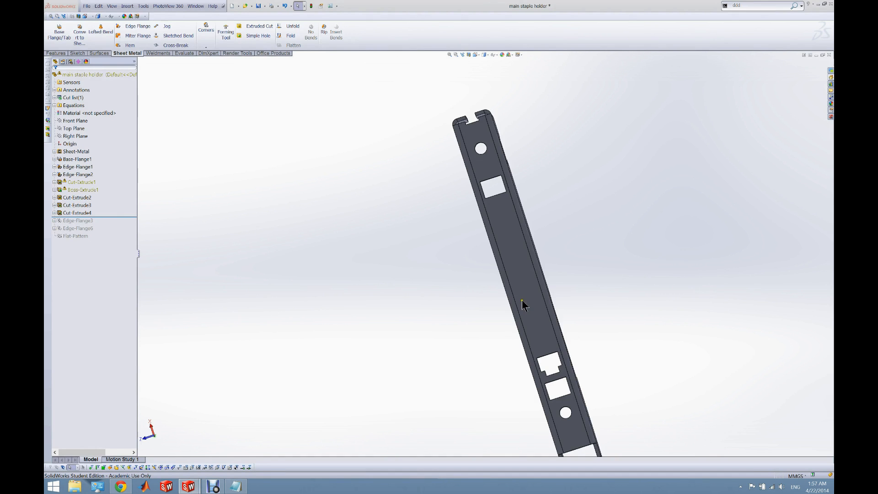
Switch to the holder assembly, dismiss the rebuild warning, and examine the rectangular openings on the underside where the inner parts fit.
{"action": "middle_click_drag", "start_coordinate": [522, 300], "coordinate": [497, 299]}
{"action": "key", "text": "ctrl+Tab"}
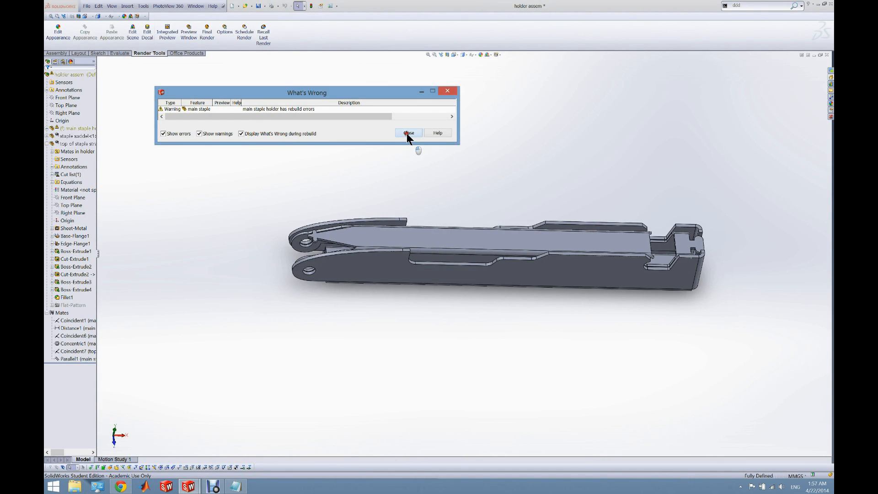
{"action": "left_click", "coordinate": [407, 133]}
{"action": "middle_click_drag", "start_coordinate": [399, 144], "coordinate": [343, 78]}
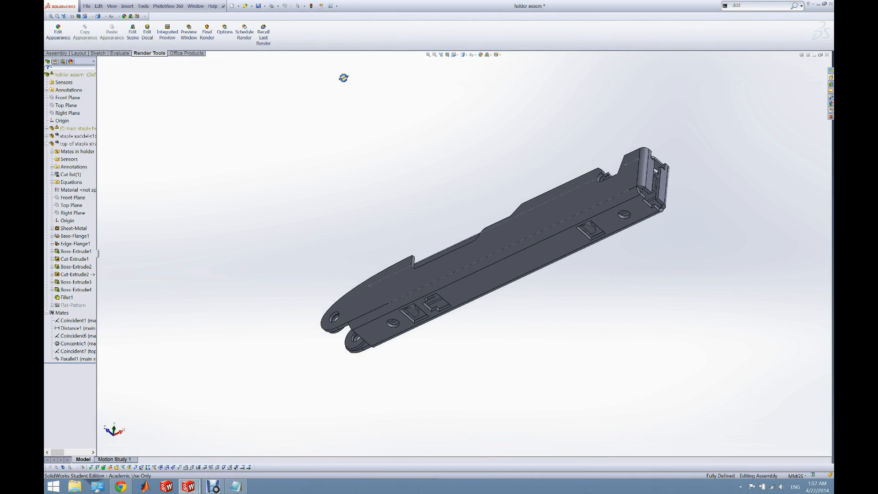
{"action": "scroll", "coordinate": [417, 328], "scroll_direction": "down", "scroll_amount": 10}
{"action": "middle_click_drag", "start_coordinate": [414, 305], "coordinate": [402, 257]}
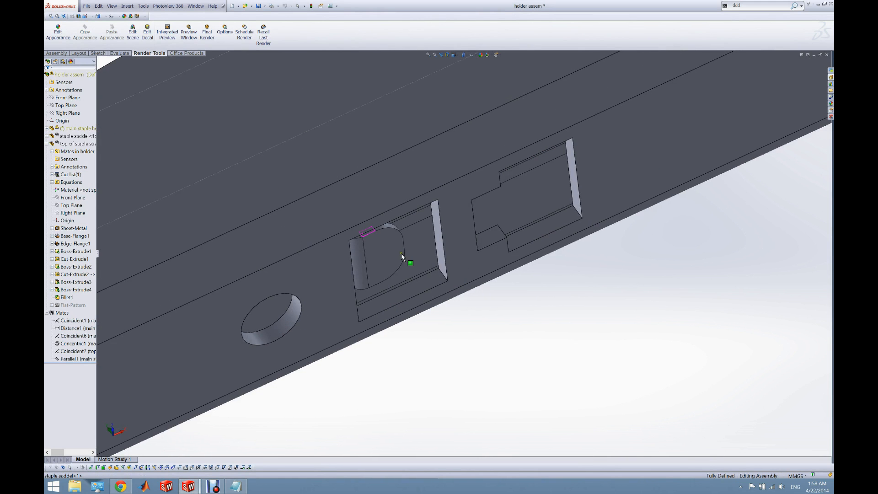
{"action": "scroll", "coordinate": [436, 241], "scroll_direction": "up", "scroll_amount": 2}
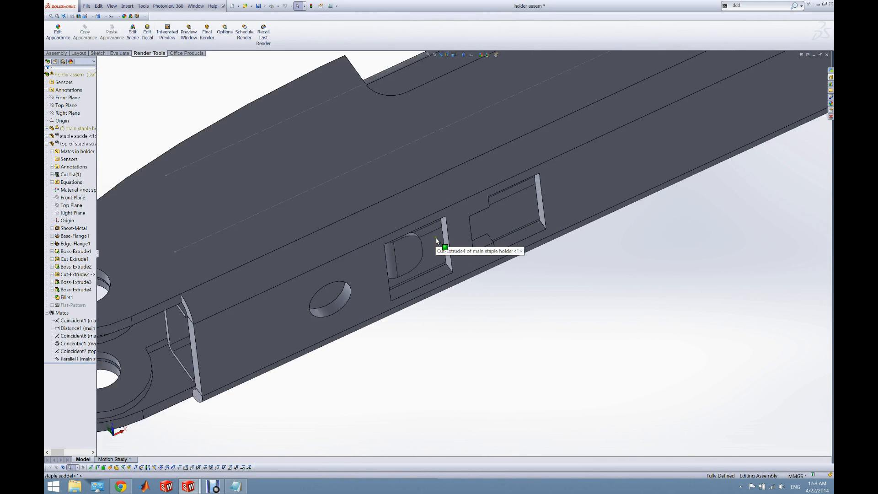
{"action": "scroll", "coordinate": [436, 241], "scroll_direction": "up", "scroll_amount": 4}
Return to the main staple holder part and examine the holes and openings along its base.
{"action": "mouse_move", "coordinate": [188, 486]}
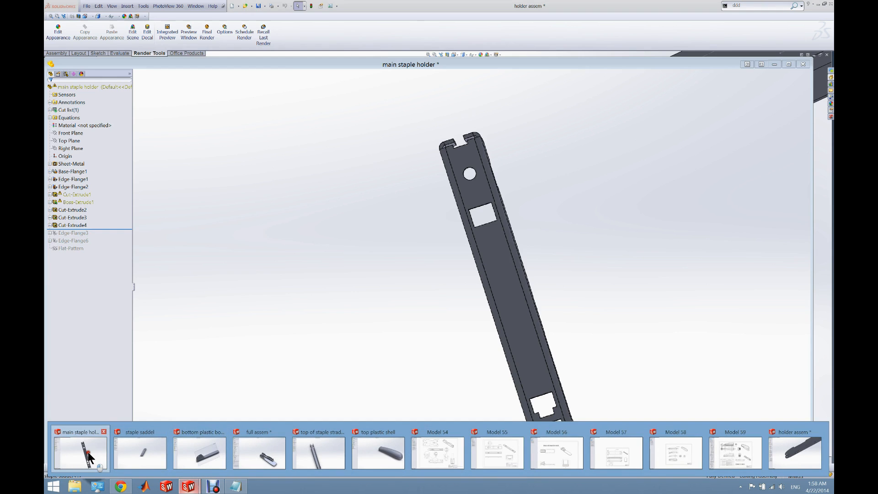
{"action": "left_click", "coordinate": [87, 452]}
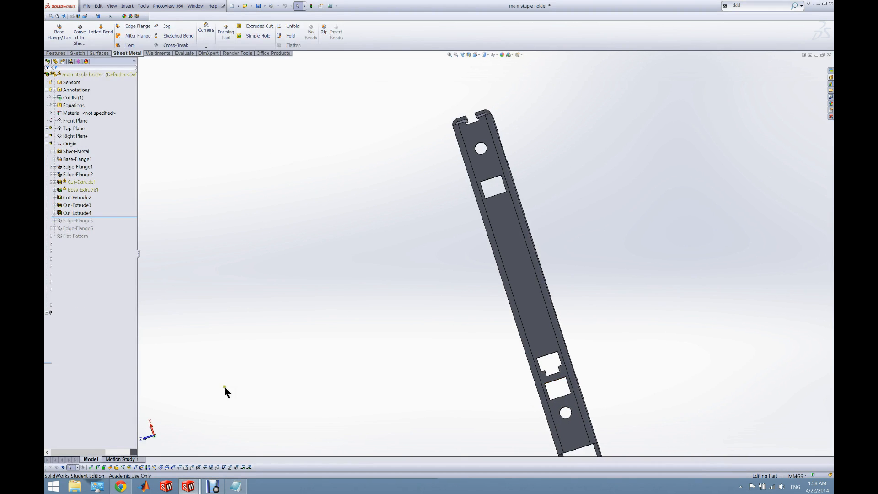
{"action": "mouse_move", "coordinate": [463, 337]}
{"action": "middle_mouse_down"}
{"action": "mouse_move", "coordinate": [502, 298]}
{"action": "mouse_move", "coordinate": [419, 394]}
{"action": "mouse_move", "coordinate": [490, 290]}
{"action": "mouse_move", "coordinate": [454, 347]}
{"action": "middle_mouse_up"}
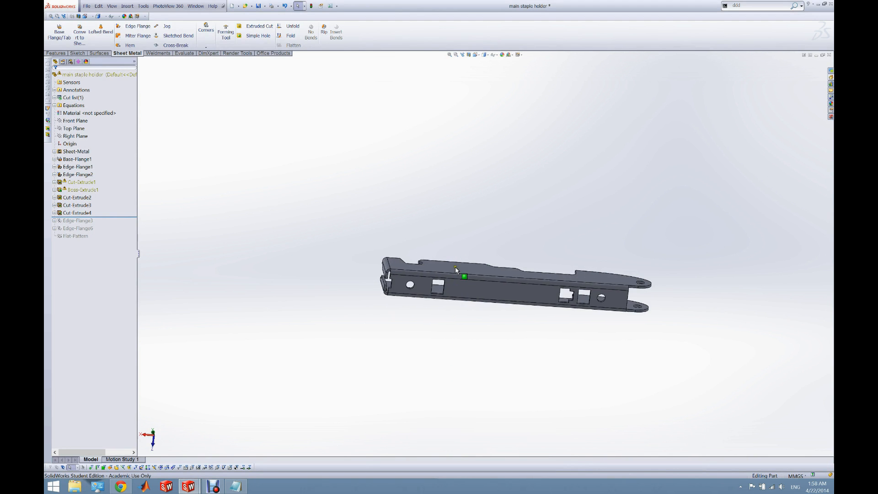
{"action": "scroll", "coordinate": [602, 306], "scroll_direction": "down", "scroll_amount": 1}
{"action": "scroll", "coordinate": [602, 305], "scroll_direction": "down", "scroll_amount": 2}
{"action": "middle_click_drag", "start_coordinate": [578, 297], "coordinate": [564, 261]}
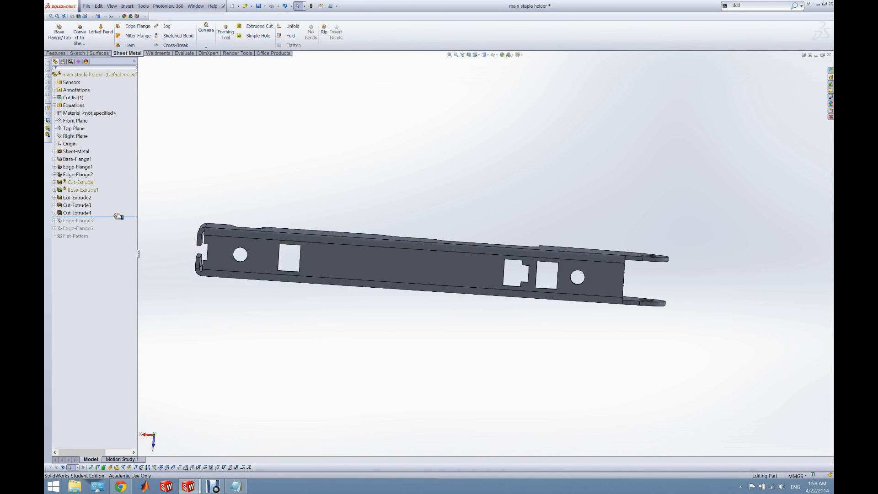
Roll the feature history forward to include Edge-Flange3 and Edge-Flange6 and show the bent tabs in the rectangular openings.
{"action": "left_click_drag", "start_coordinate": [118, 217], "coordinate": [124, 224]}
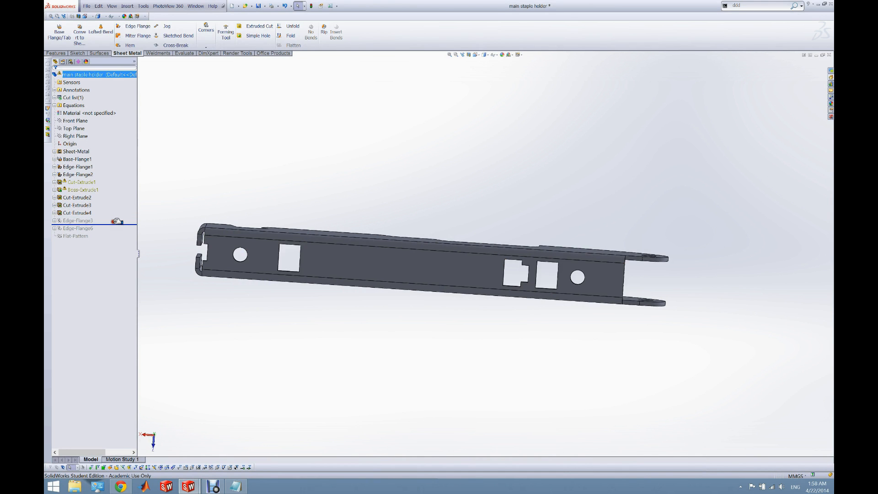
{"action": "middle_click_drag", "start_coordinate": [247, 256], "coordinate": [159, 201]}
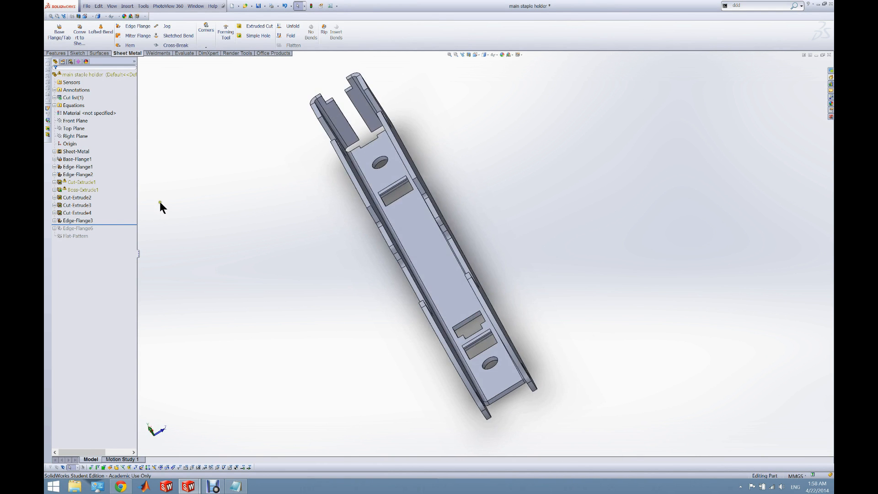
{"action": "left_click_drag", "start_coordinate": [106, 225], "coordinate": [105, 230]}
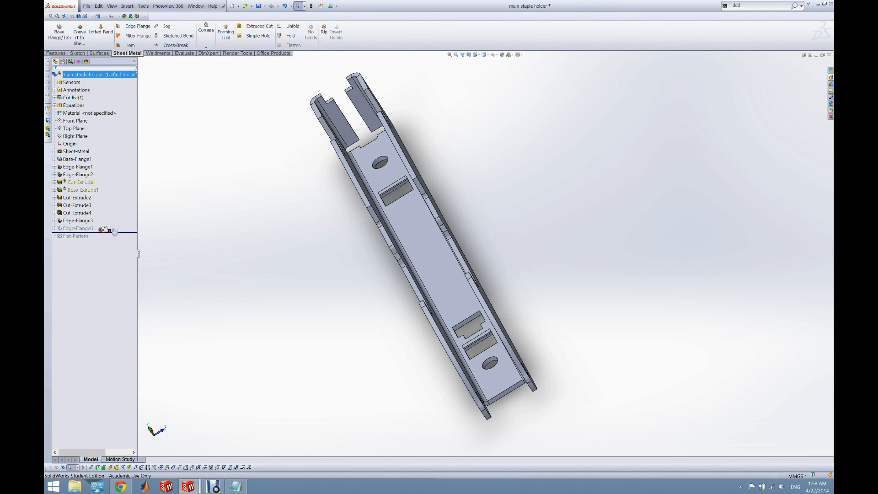
{"action": "scroll", "coordinate": [419, 208], "scroll_direction": "down", "scroll_amount": 4}
{"action": "middle_click_drag", "start_coordinate": [418, 210], "coordinate": [478, 12]}
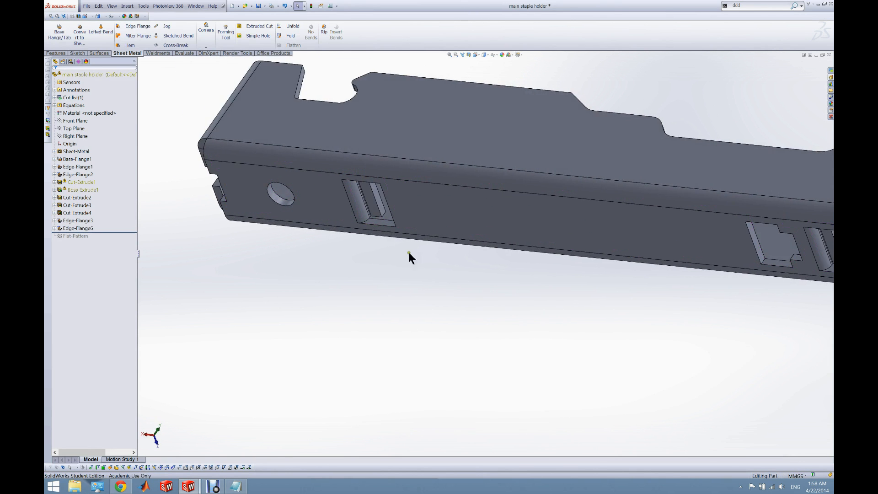
View the bent tab's side profile with hidden lines visible, then restore the shaded display with edges.
{"action": "scroll", "coordinate": [365, 176], "scroll_direction": "down", "scroll_amount": 5}
{"action": "middle_click_drag", "start_coordinate": [364, 176], "coordinate": [492, 66]}
{"action": "left_click", "coordinate": [494, 54]}
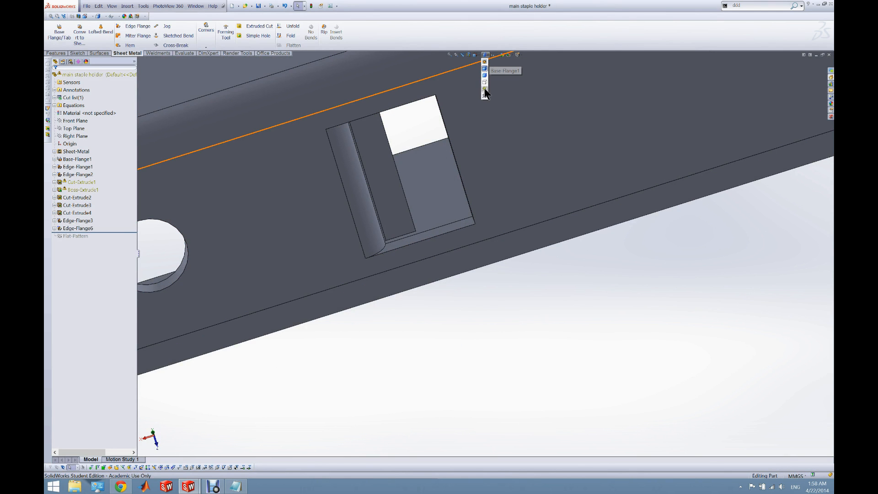
{"action": "left_click", "coordinate": [482, 94]}
{"action": "middle_click_drag", "start_coordinate": [482, 96], "coordinate": [398, 274]}
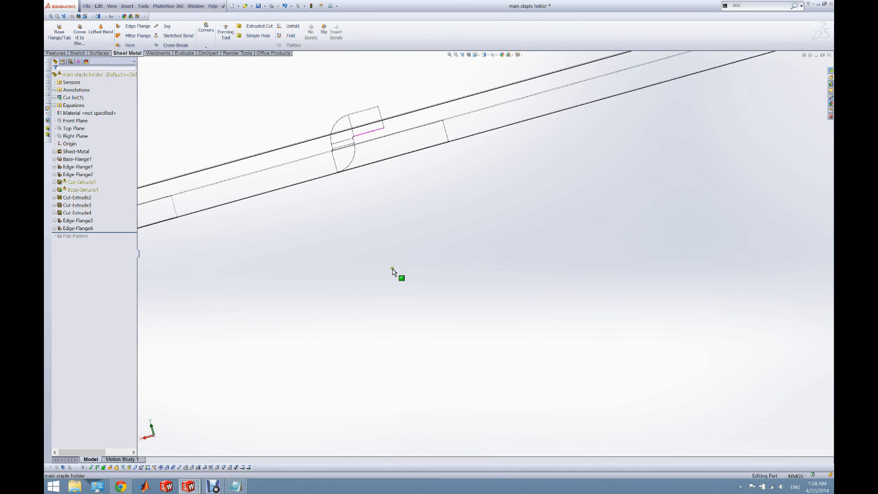
{"action": "left_click", "coordinate": [484, 54]}
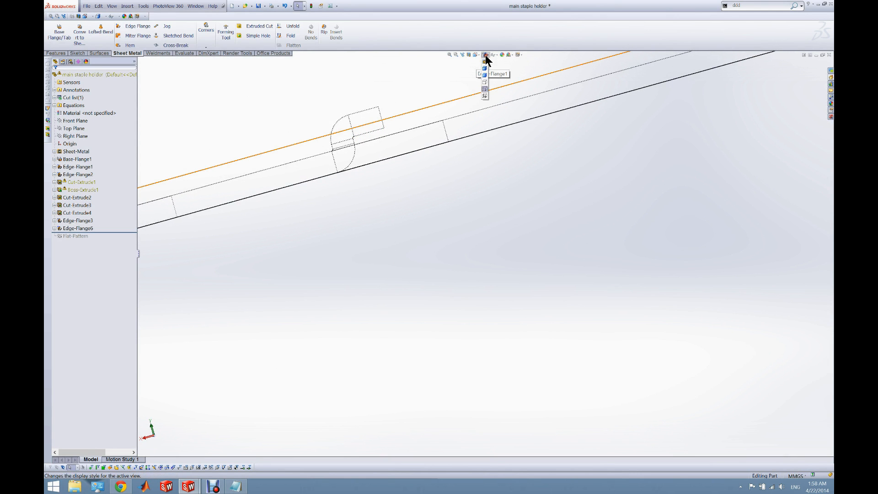
{"action": "left_click", "coordinate": [485, 79]}
{"action": "left_click", "coordinate": [485, 54]}
{"action": "left_click", "coordinate": [484, 68]}
{"action": "middle_click_drag", "start_coordinate": [400, 204], "coordinate": [110, 199]}
Roll the history back before Edge-Flange6, open the definition of Edge-Flange3, and examine its settings and both tab previews.
{"action": "left_click_drag", "start_coordinate": [102, 231], "coordinate": [95, 224]}
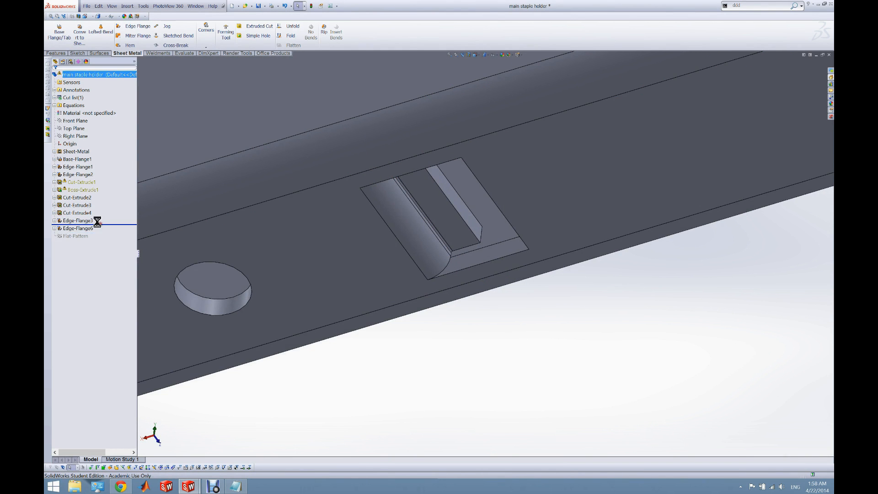
{"action": "right_click", "coordinate": [91, 220]}
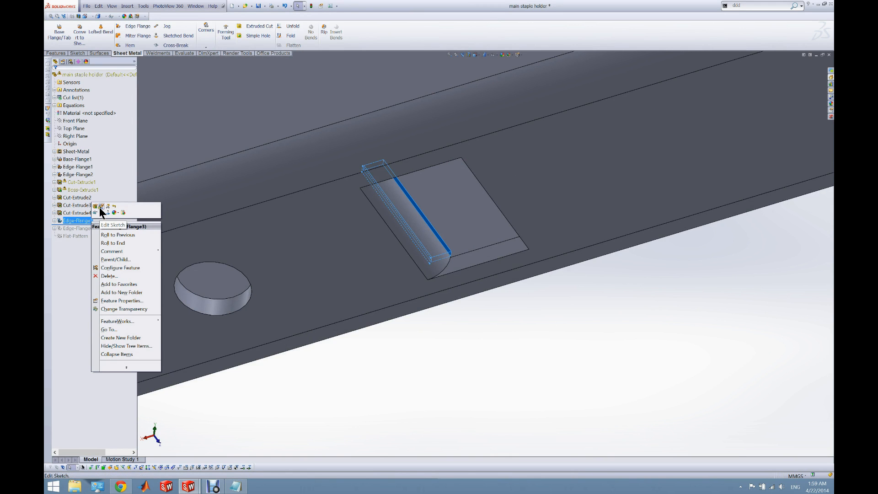
{"action": "left_click", "coordinate": [96, 206]}
{"action": "middle_click_drag", "start_coordinate": [387, 213], "coordinate": [431, 147]}
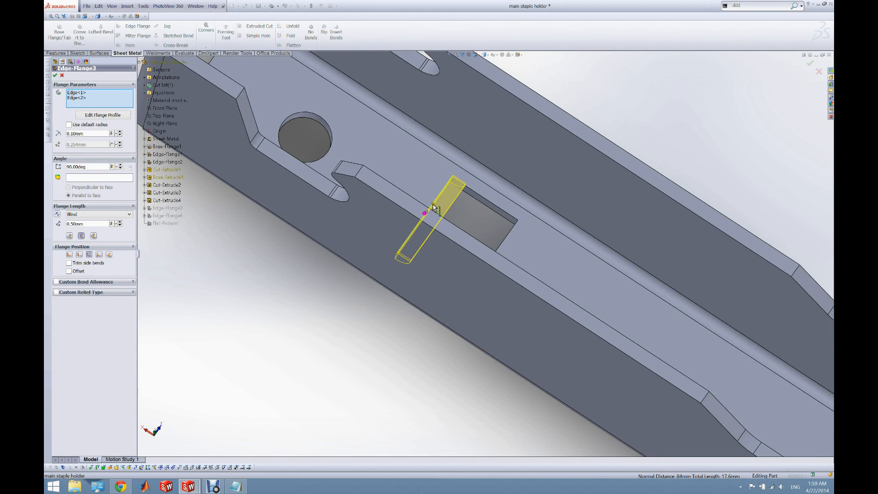
{"action": "scroll", "coordinate": [434, 209], "scroll_direction": "up", "scroll_amount": 6}
{"action": "scroll", "coordinate": [688, 377], "scroll_direction": "down", "scroll_amount": 4}
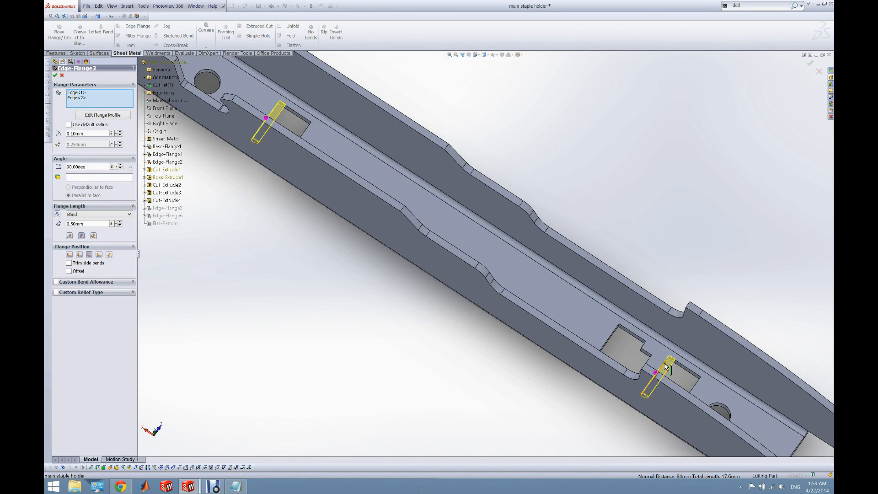
{"action": "scroll", "coordinate": [243, 123], "scroll_direction": "down", "scroll_amount": 3}
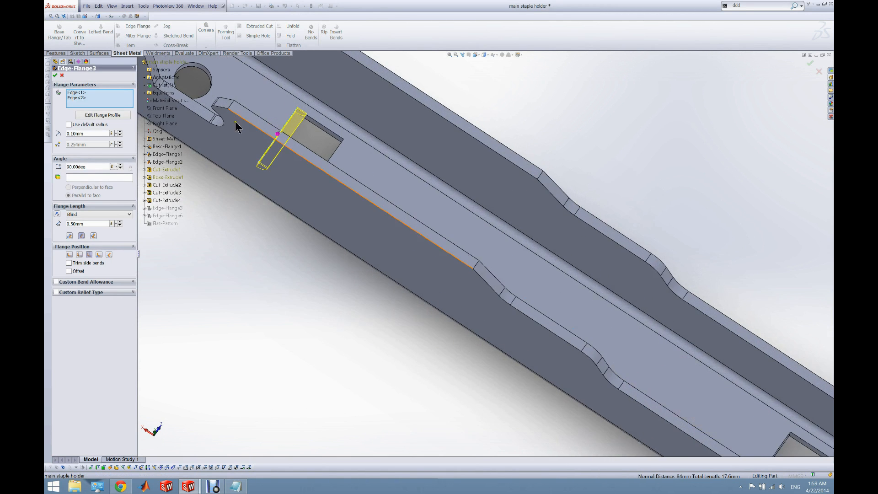
{"action": "scroll", "coordinate": [301, 112], "scroll_direction": "down", "scroll_amount": 1}
{"action": "scroll", "coordinate": [301, 113], "scroll_direction": "down", "scroll_amount": 1}
{"action": "middle_click_drag", "start_coordinate": [303, 146], "coordinate": [322, 189]}
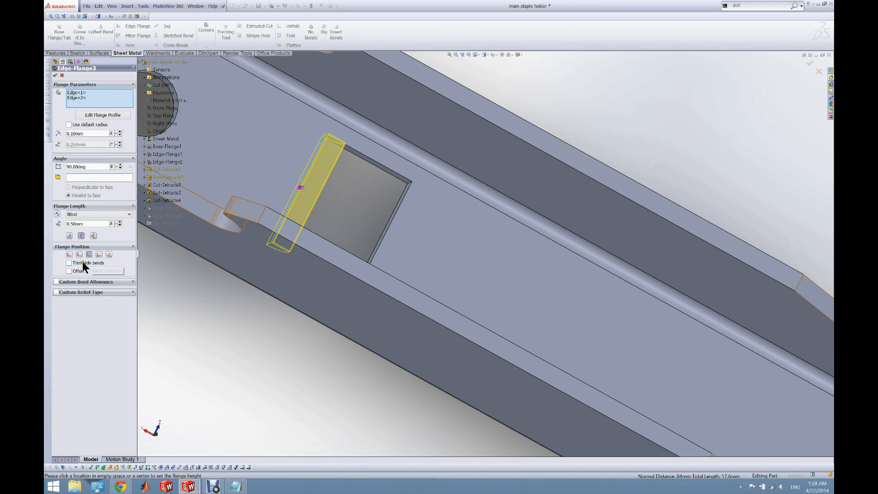
Preview Edge-Flange3 with the Bend from Virtual Sharp position, switch back to Bend Outside, and accept the feature.
{"action": "left_click", "coordinate": [99, 254]}
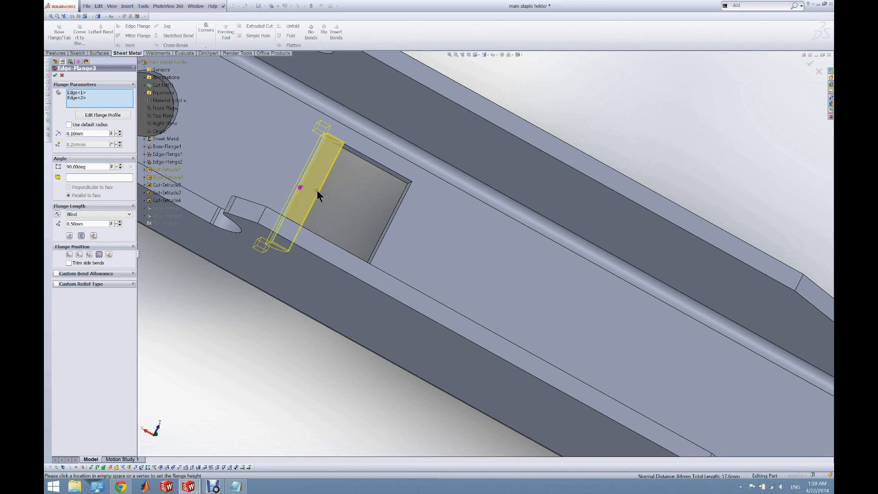
{"action": "left_click", "coordinate": [89, 254]}
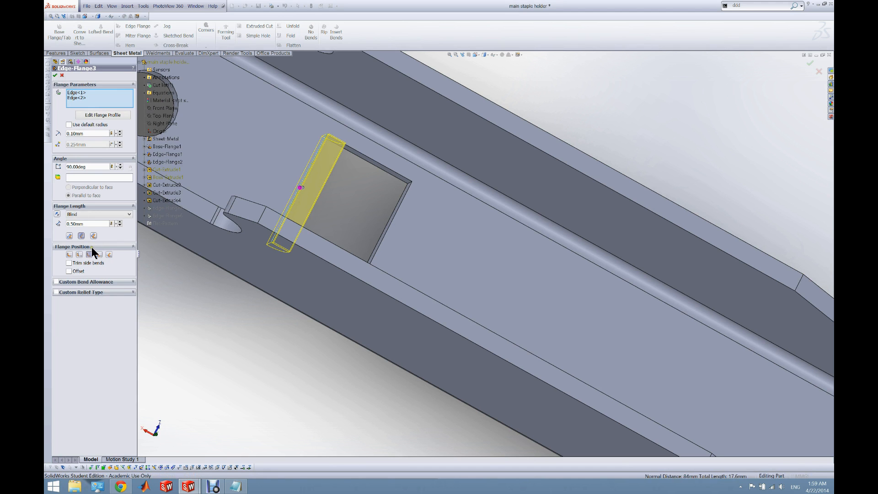
{"action": "key", "text": "Return"}
Roll the history forward to include Edge-Flange6, open its definition, examine its settings and both tab previews, and close it.
{"action": "left_click_drag", "start_coordinate": [100, 226], "coordinate": [109, 231]}
{"action": "middle_click_drag", "start_coordinate": [335, 229], "coordinate": [306, 213]}
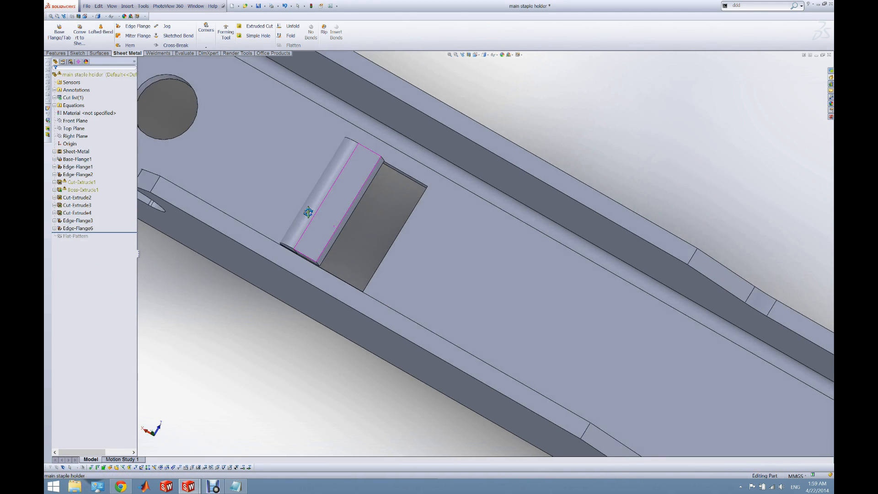
{"action": "left_click", "coordinate": [83, 228]}
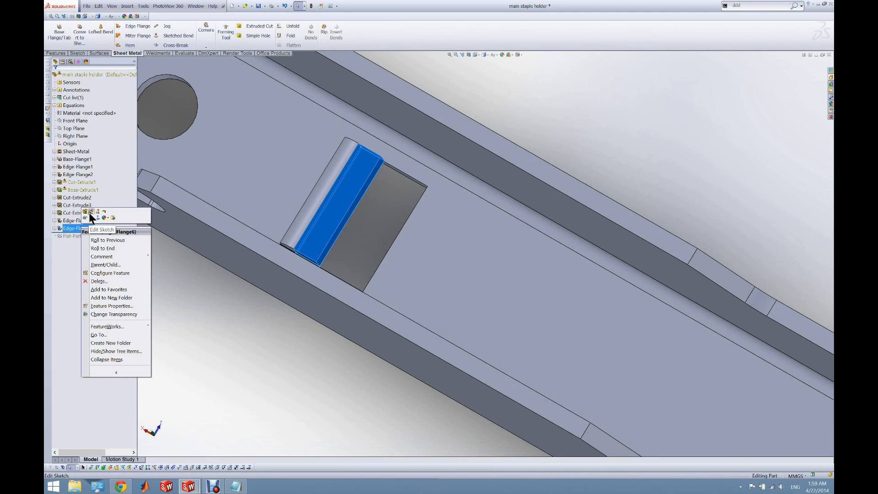
{"action": "left_click", "coordinate": [87, 212]}
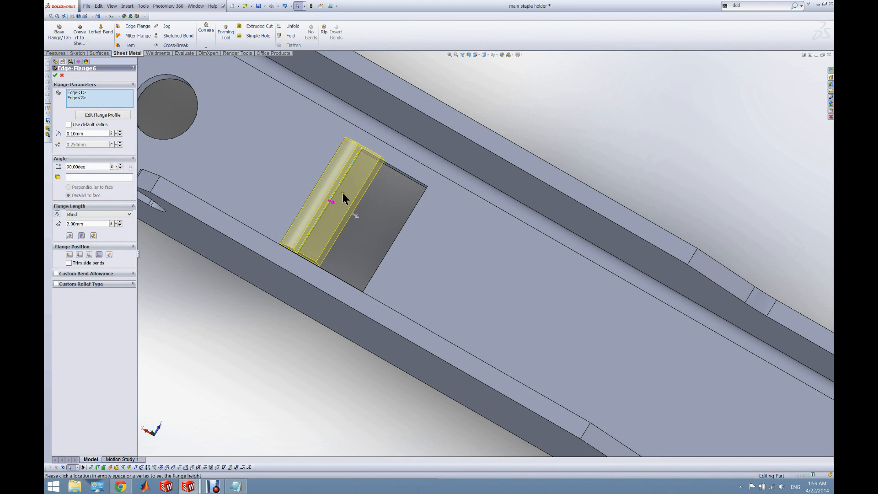
{"action": "scroll", "coordinate": [343, 187], "scroll_direction": "up", "scroll_amount": 3}
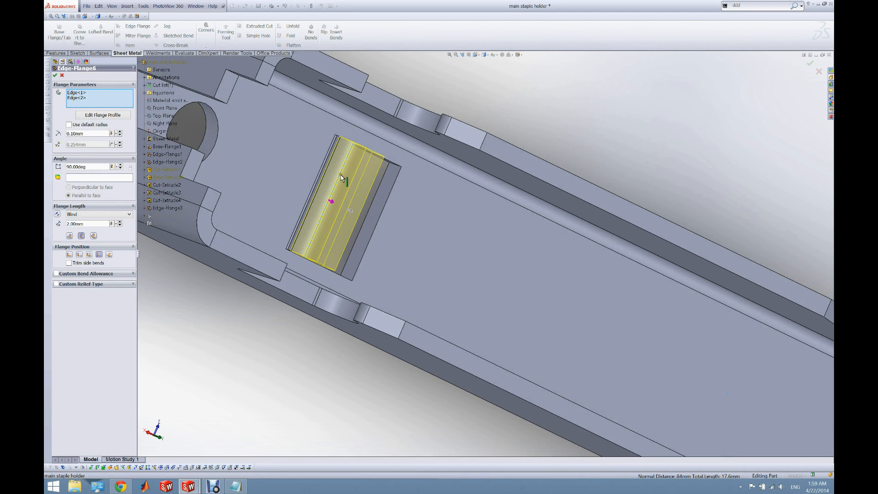
{"action": "scroll", "coordinate": [340, 171], "scroll_direction": "up", "scroll_amount": 3}
{"action": "scroll", "coordinate": [590, 315], "scroll_direction": "down", "scroll_amount": 5}
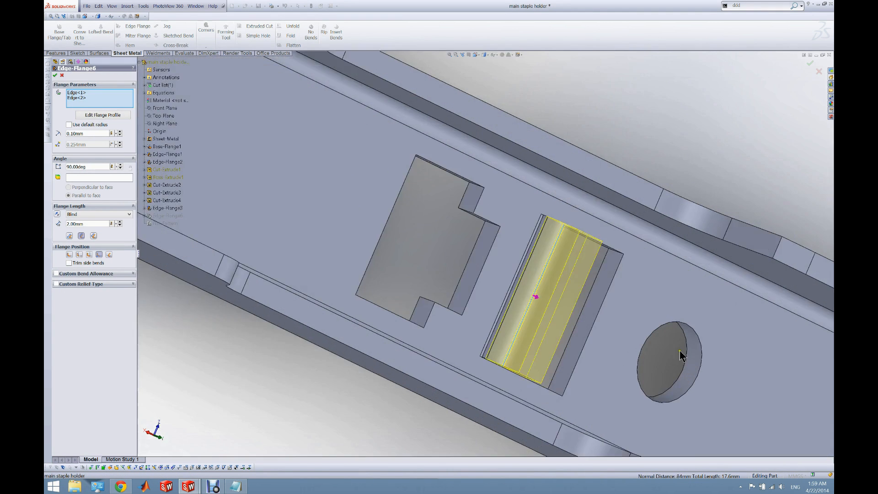
{"action": "scroll", "coordinate": [423, 201], "scroll_direction": "up", "scroll_amount": 3}
{"action": "middle_click_drag", "start_coordinate": [374, 182], "coordinate": [275, 99]}
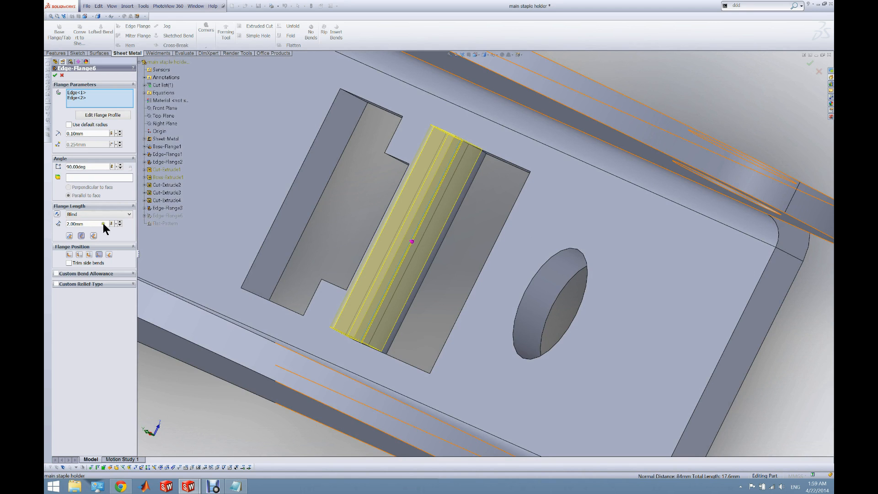
{"action": "scroll", "coordinate": [221, 225], "scroll_direction": "up", "scroll_amount": 8}
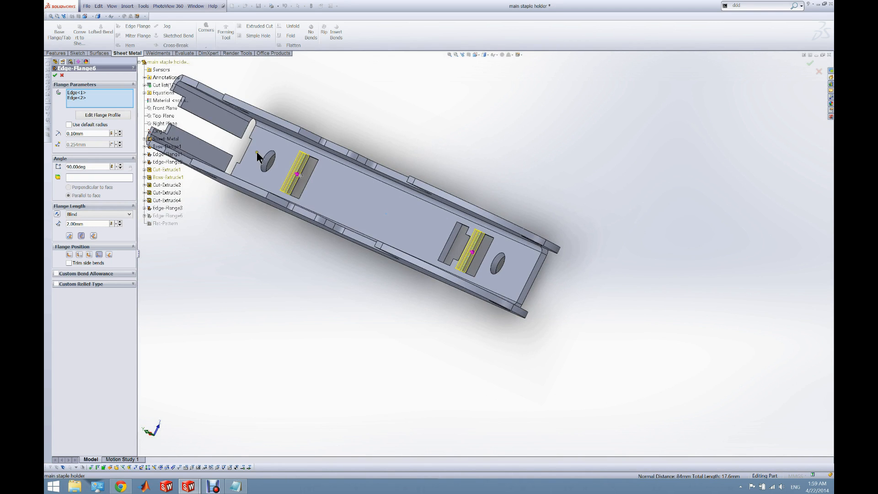
{"action": "scroll", "coordinate": [414, 225], "scroll_direction": "down", "scroll_amount": 4}
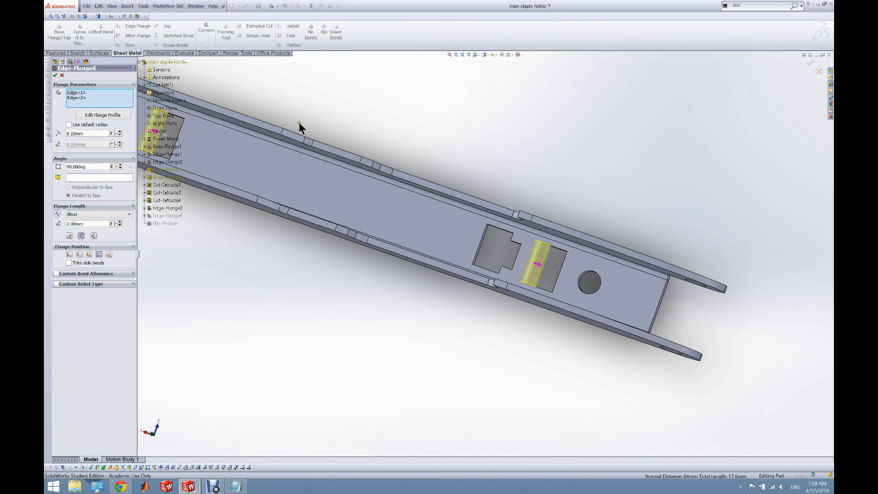
{"action": "key", "text": "Return"}
{"action": "scroll", "coordinate": [337, 118], "scroll_direction": "up", "scroll_amount": 2}
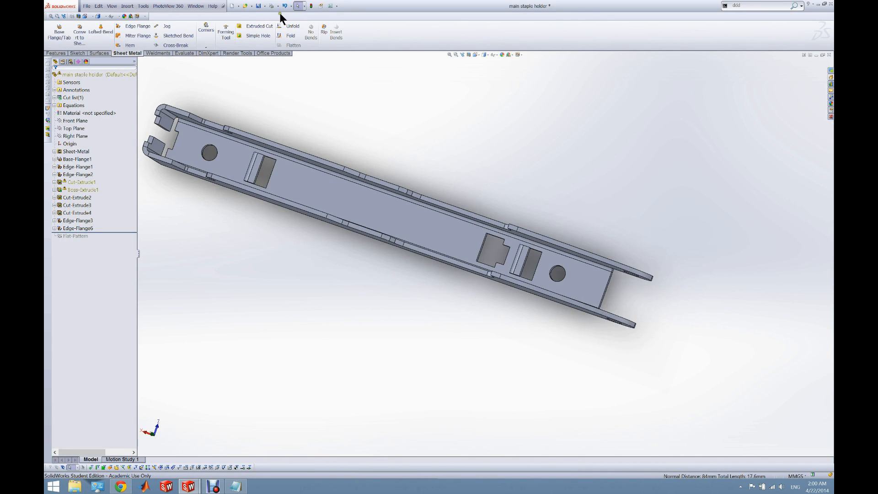
Roll the feature history forward to the end and flatten the sheet metal part.
{"action": "left_click", "coordinate": [312, 6]}
{"action": "left_click", "coordinate": [408, 154]}
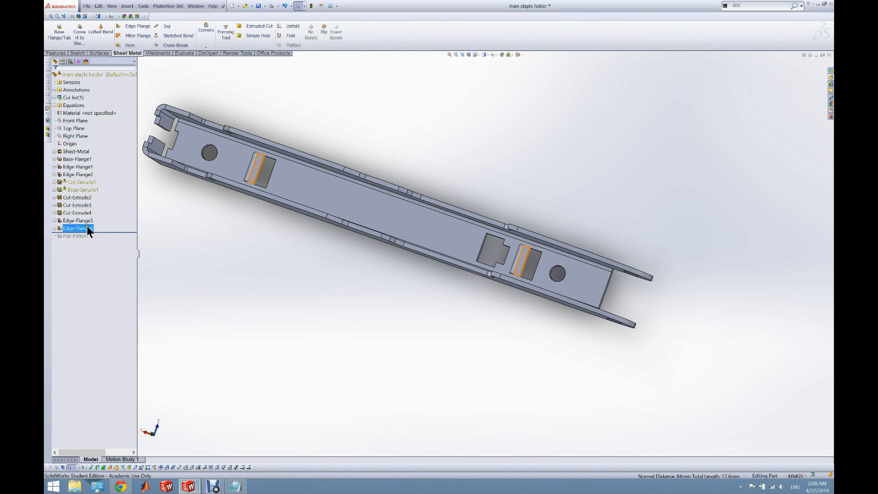
{"action": "left_click_drag", "start_coordinate": [99, 232], "coordinate": [98, 241]}
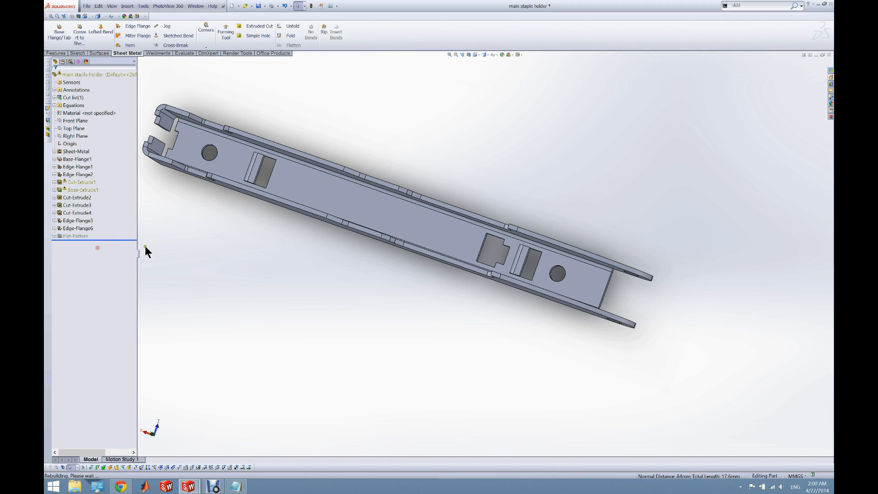
{"action": "left_click", "coordinate": [293, 45]}
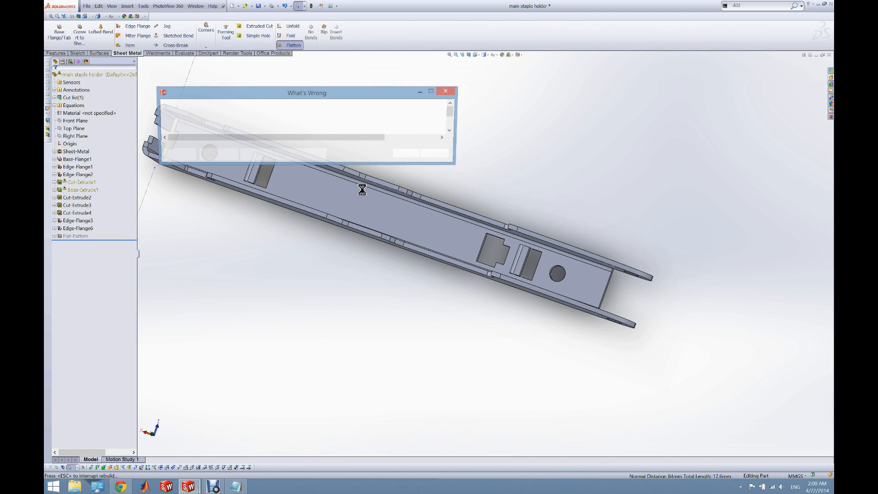
Dismiss the rebuild error report and examine the flattened tab area near the round hole at the end of the part.
{"action": "left_click", "coordinate": [403, 154]}
{"action": "scroll", "coordinate": [401, 222], "scroll_direction": "up", "scroll_amount": 6}
{"action": "scroll", "coordinate": [400, 223], "scroll_direction": "down", "scroll_amount": 5}
{"action": "scroll", "coordinate": [401, 223], "scroll_direction": "down", "scroll_amount": 4}
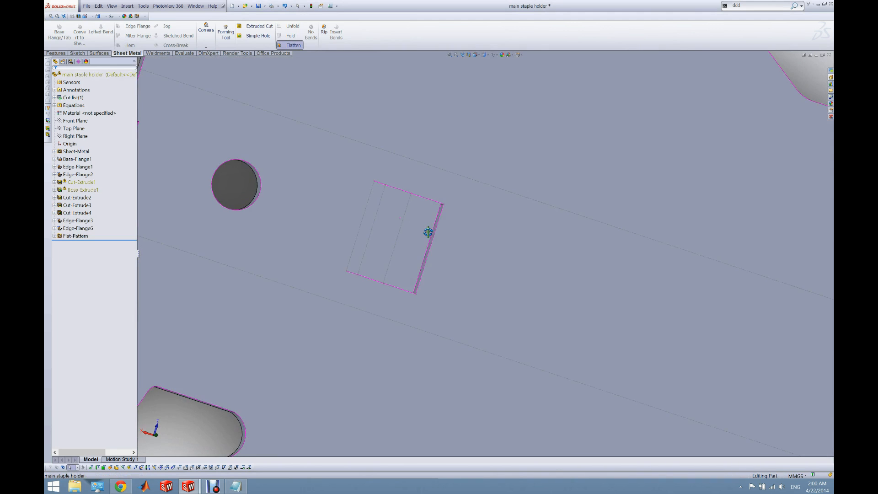
{"action": "scroll", "coordinate": [414, 272], "scroll_direction": "up", "scroll_amount": 8}
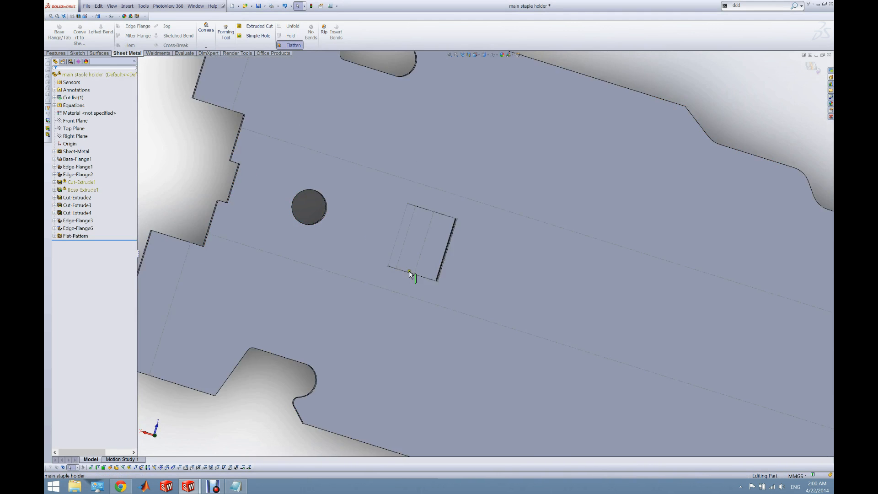
Fold the flattened main staple holder back up and dismiss the rebuild error report.
{"action": "left_click", "coordinate": [287, 45]}
{"action": "left_click", "coordinate": [402, 156]}
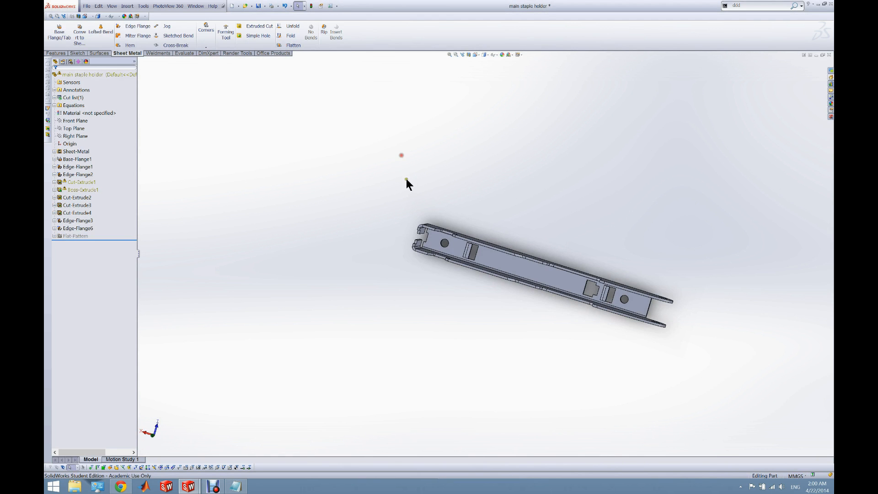
{"action": "scroll", "coordinate": [544, 290], "scroll_direction": "down", "scroll_amount": 3}
{"action": "middle_click_drag", "start_coordinate": [546, 293], "coordinate": [261, 371]}
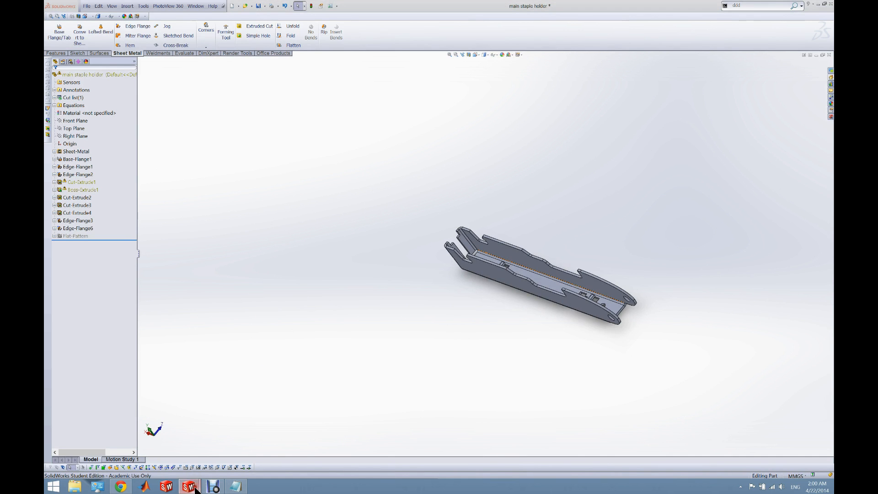
Switch to the staple saddel part and examine its channel shape and the two tab openings from several sides.
{"action": "mouse_move", "coordinate": [195, 484]}
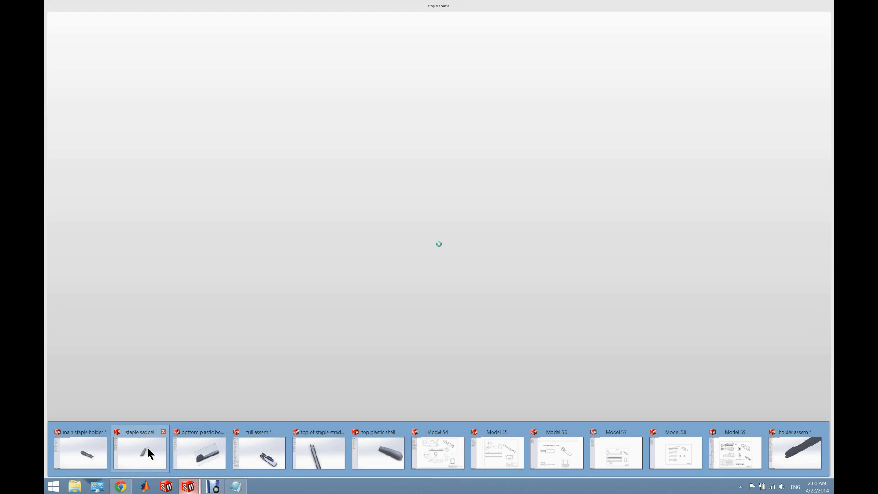
{"action": "left_click", "coordinate": [148, 447]}
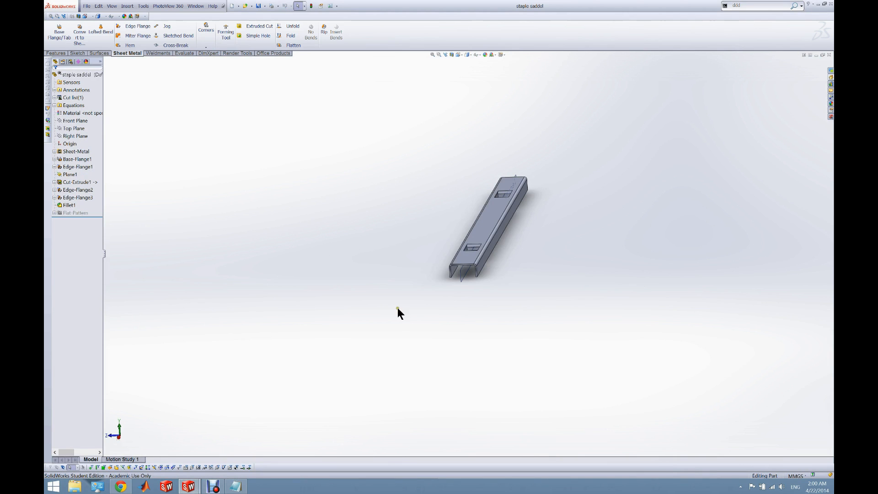
{"action": "scroll", "coordinate": [503, 238], "scroll_direction": "down", "scroll_amount": 3}
{"action": "middle_click_drag", "start_coordinate": [499, 247], "coordinate": [445, 247]}
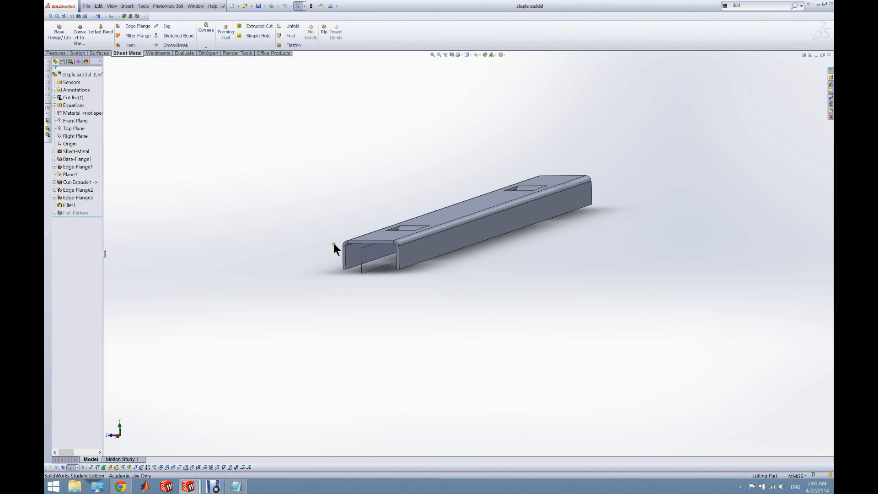
{"action": "scroll", "coordinate": [341, 244], "scroll_direction": "up", "scroll_amount": 3}
{"action": "scroll", "coordinate": [406, 245], "scroll_direction": "down", "scroll_amount": 7}
{"action": "middle_click_drag", "start_coordinate": [435, 252], "coordinate": [471, 267]}
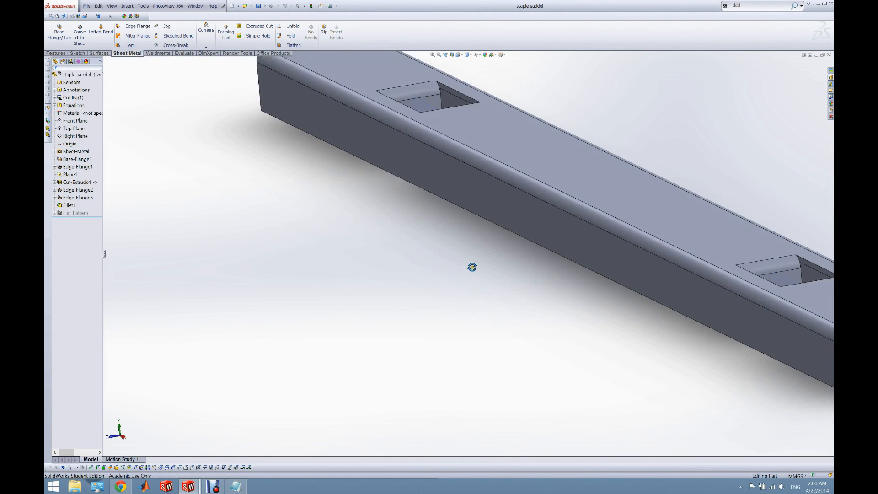
{"action": "key", "text": "f"}
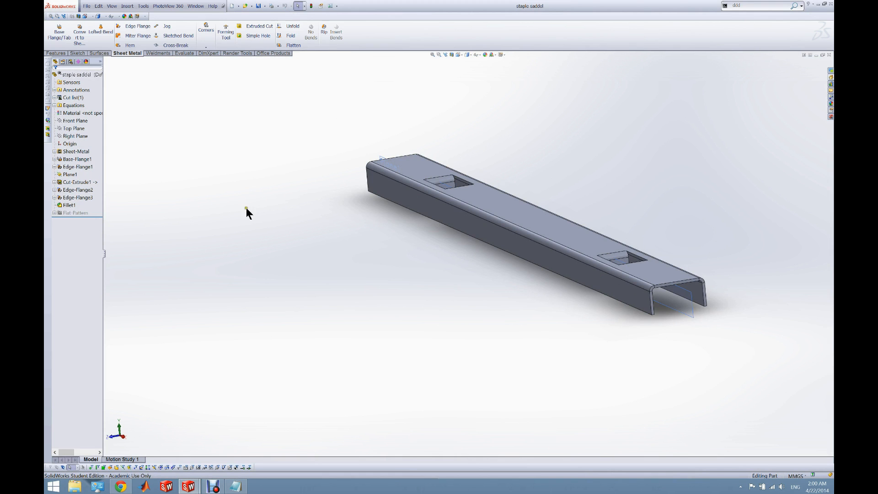
Flatten the staple saddel, examine its flat pattern, and fold it back up.
{"action": "left_click", "coordinate": [287, 44]}
{"action": "middle_click_drag", "start_coordinate": [355, 150], "coordinate": [354, 227]}
{"action": "scroll", "coordinate": [369, 222], "scroll_direction": "up", "scroll_amount": 3}
{"action": "left_click", "coordinate": [298, 44]}
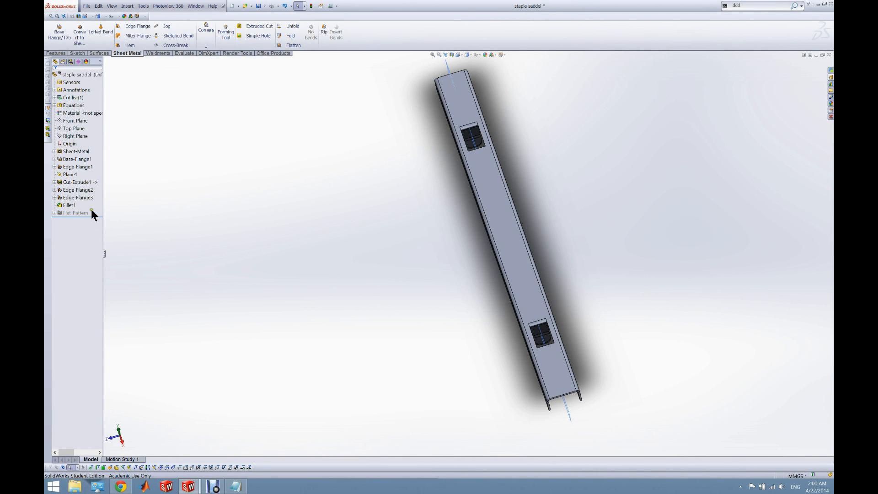
Roll the history back to just after Base-Flange1, open its sketch to examine the rectangle's dimensions, and exit the sketch.
{"action": "left_click_drag", "start_coordinate": [92, 216], "coordinate": [101, 163]}
{"action": "scroll", "coordinate": [533, 211], "scroll_direction": "down", "scroll_amount": 2}
{"action": "scroll", "coordinate": [503, 213], "scroll_direction": "up", "scroll_amount": 3}
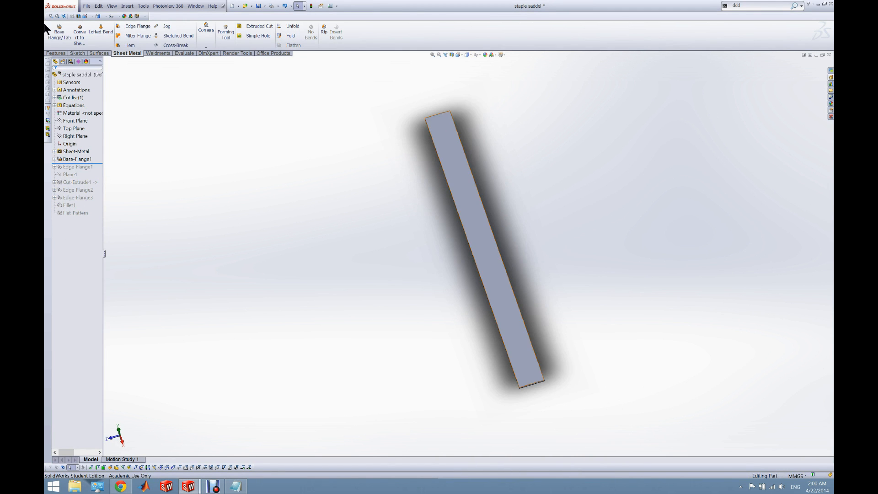
{"action": "right_click", "coordinate": [84, 160]}
{"action": "left_click", "coordinate": [97, 146]}
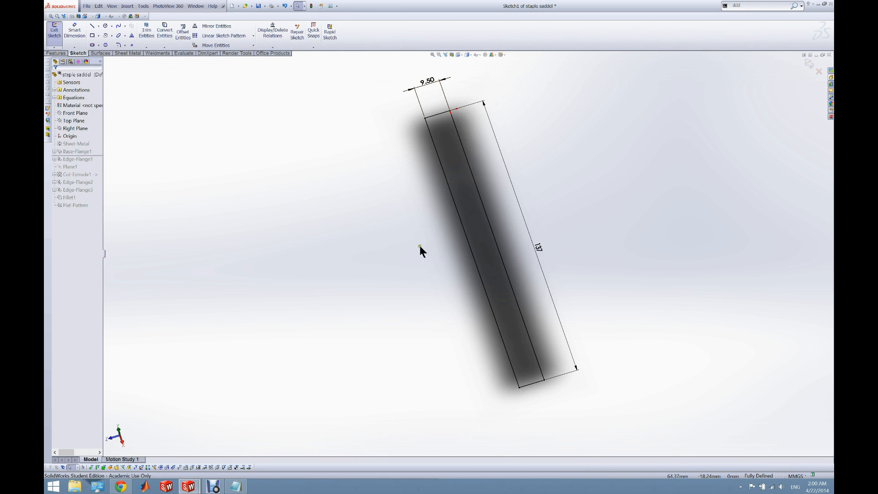
{"action": "left_click", "coordinate": [59, 29]}
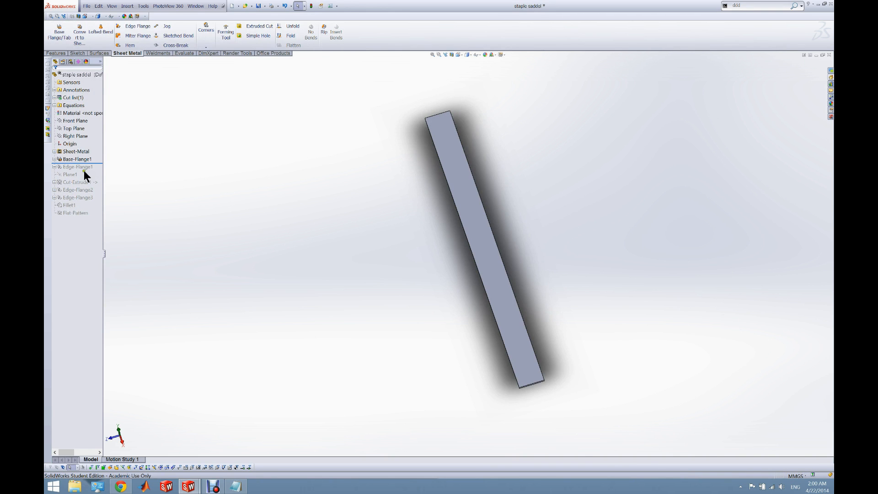
Roll the history forward to include Edge-Flange1, open its definition, examine the settings and both side flange previews, and accept it.
{"action": "left_click_drag", "start_coordinate": [97, 162], "coordinate": [98, 170]}
{"action": "middle_click_drag", "start_coordinate": [107, 168], "coordinate": [270, 106]}
{"action": "middle_click_drag", "start_coordinate": [366, 233], "coordinate": [475, 242]}
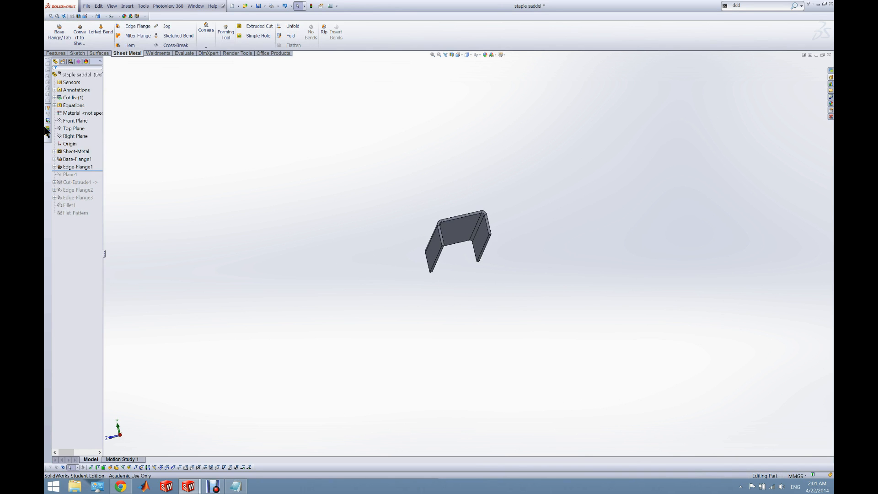
{"action": "right_click", "coordinate": [70, 166]}
{"action": "left_click", "coordinate": [74, 152]}
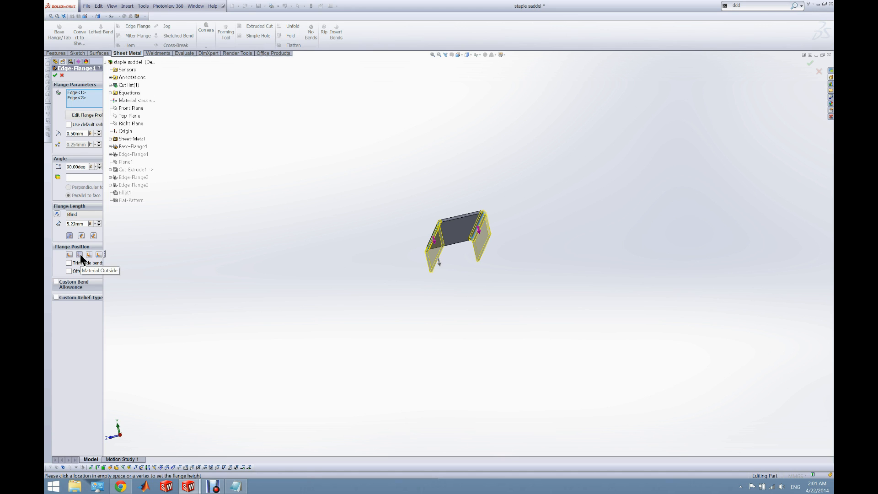
{"action": "middle_click_drag", "start_coordinate": [429, 257], "coordinate": [496, 240]}
{"action": "scroll", "coordinate": [465, 243], "scroll_direction": "down", "scroll_amount": 5}
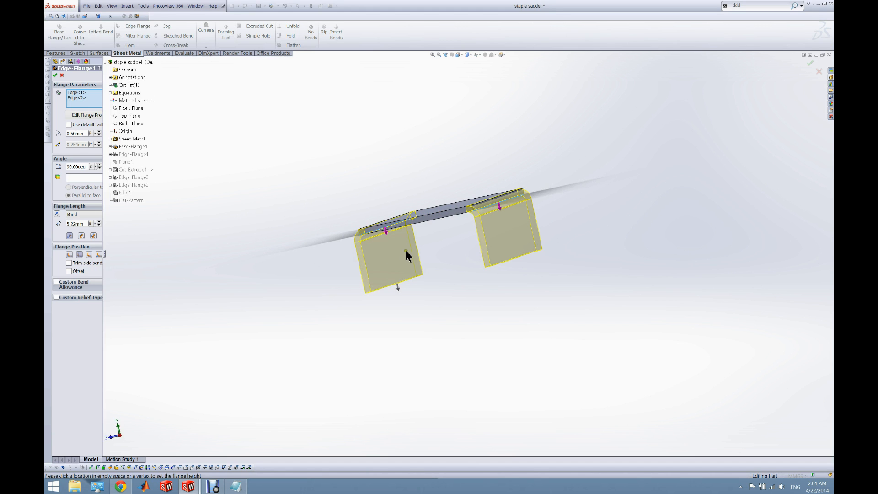
{"action": "middle_click_drag", "start_coordinate": [363, 252], "coordinate": [364, 252]}
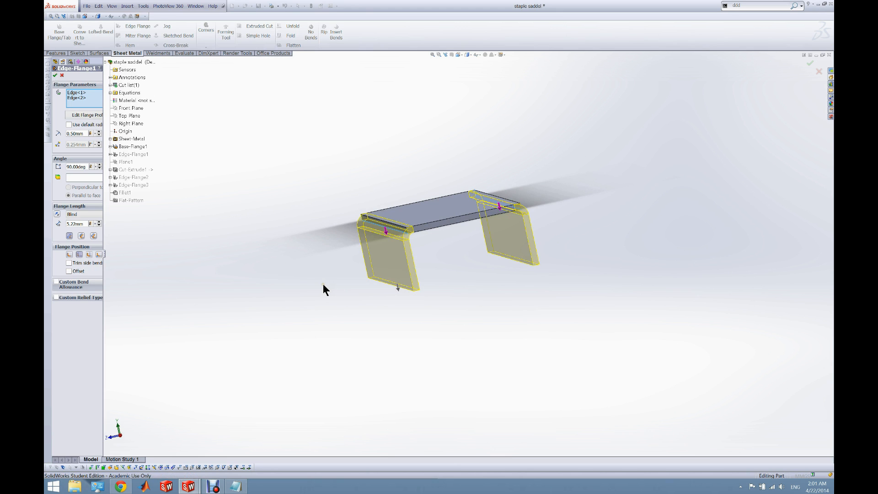
{"action": "key", "text": "Return"}
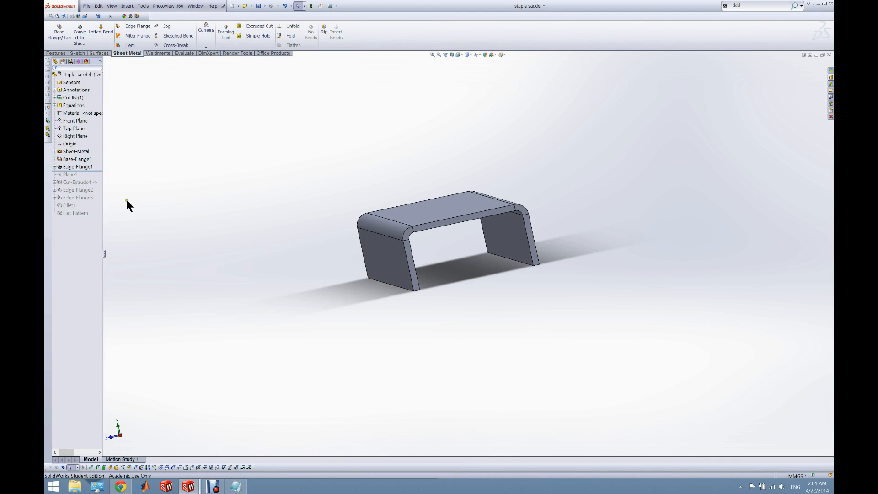
Roll the history forward to include Plane1 and Cut-Extrude1, and examine the two rectangular cutouts in the base.
{"action": "left_click_drag", "start_coordinate": [100, 171], "coordinate": [92, 184]}
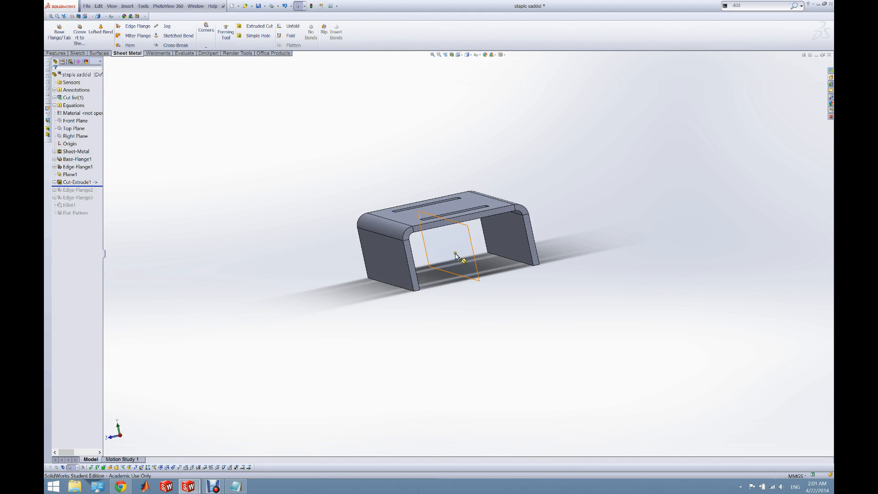
{"action": "mouse_move", "coordinate": [465, 264]}
{"action": "middle_mouse_down"}
{"action": "mouse_move", "coordinate": [471, 319]}
{"action": "mouse_move", "coordinate": [464, 270]}
{"action": "middle_mouse_up"}
{"action": "middle_click_drag", "start_coordinate": [269, 192], "coordinate": [282, 234]}
{"action": "scroll", "coordinate": [366, 226], "scroll_direction": "up", "scroll_amount": 4}
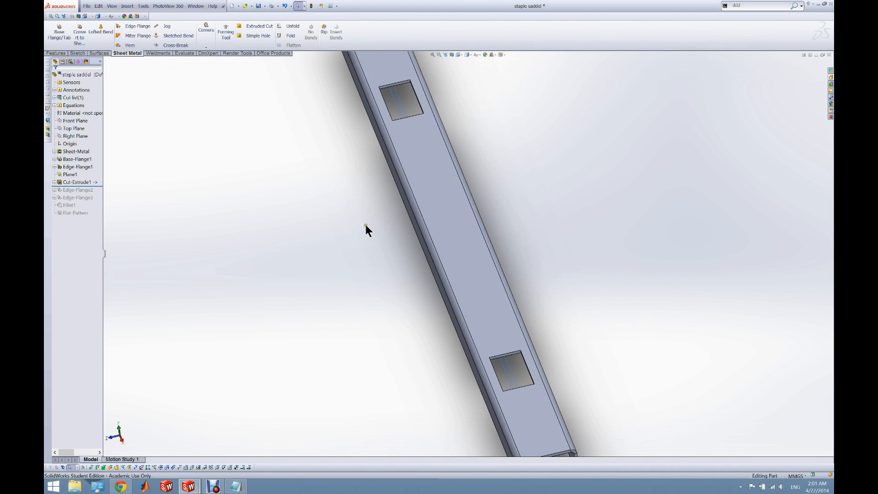
{"action": "middle_click_drag", "start_coordinate": [507, 387], "coordinate": [508, 393]}
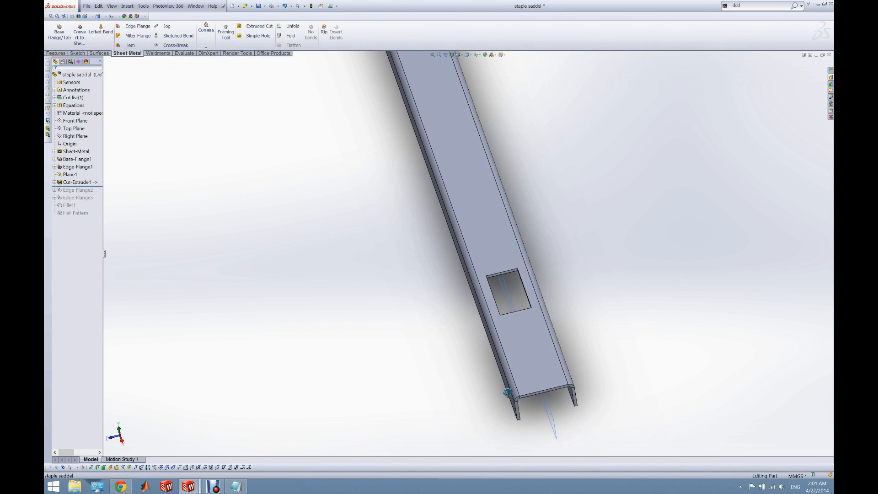
{"action": "scroll", "coordinate": [472, 242], "scroll_direction": "up", "scroll_amount": 4}
{"action": "middle_click_drag", "start_coordinate": [472, 234], "coordinate": [471, 283]}
Roll the history forward to include Edge-Flange2 and Edge-Flange3, and examine the bent tabs inside the two cutouts.
{"action": "left_click_drag", "start_coordinate": [94, 186], "coordinate": [92, 200]}
{"action": "scroll", "coordinate": [411, 249], "scroll_direction": "up", "scroll_amount": 3}
{"action": "middle_click_drag", "start_coordinate": [412, 248], "coordinate": [425, 188]}
{"action": "scroll", "coordinate": [472, 81], "scroll_direction": "up", "scroll_amount": 3}
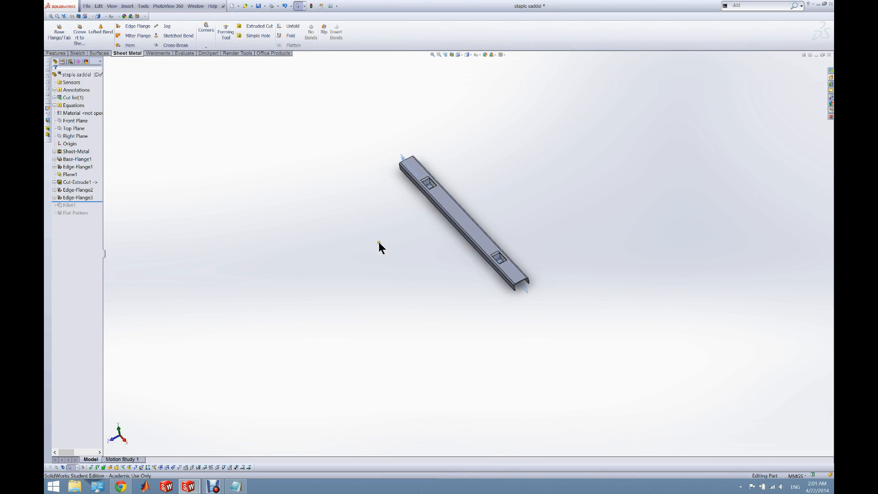
{"action": "scroll", "coordinate": [460, 224], "scroll_direction": "down", "scroll_amount": 8}
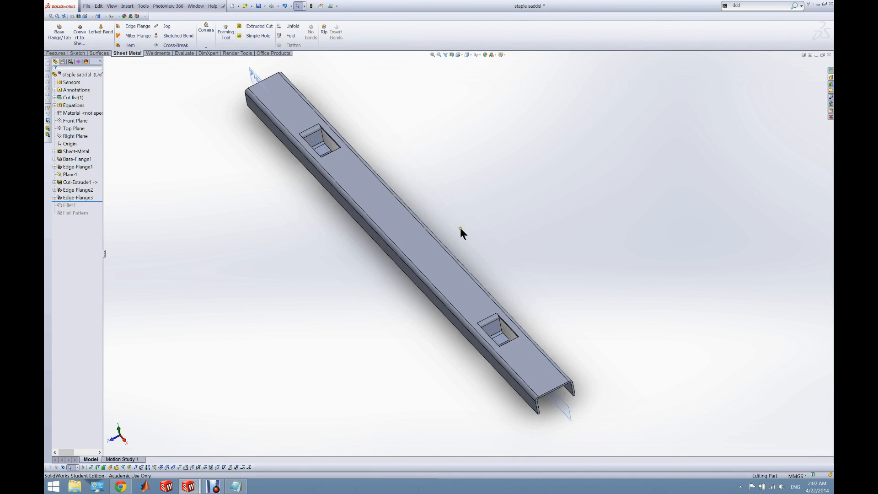
{"action": "middle_click_drag", "start_coordinate": [416, 230], "coordinate": [419, 193]}
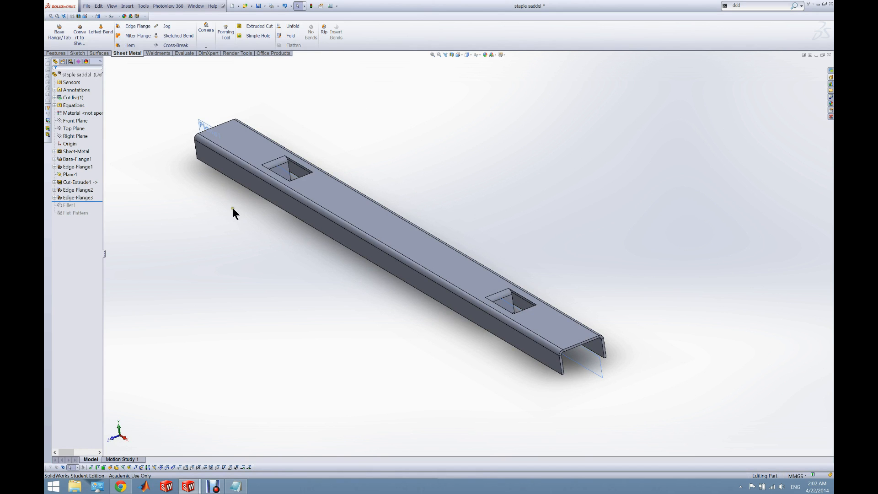
Roll the history back before Edge-Flange3, open the definition of Edge-Flange2, and examine its settings and both tab previews.
{"action": "left_click_drag", "start_coordinate": [99, 201], "coordinate": [93, 192]}
{"action": "left_click", "coordinate": [92, 191]}
{"action": "right_click", "coordinate": [93, 191]}
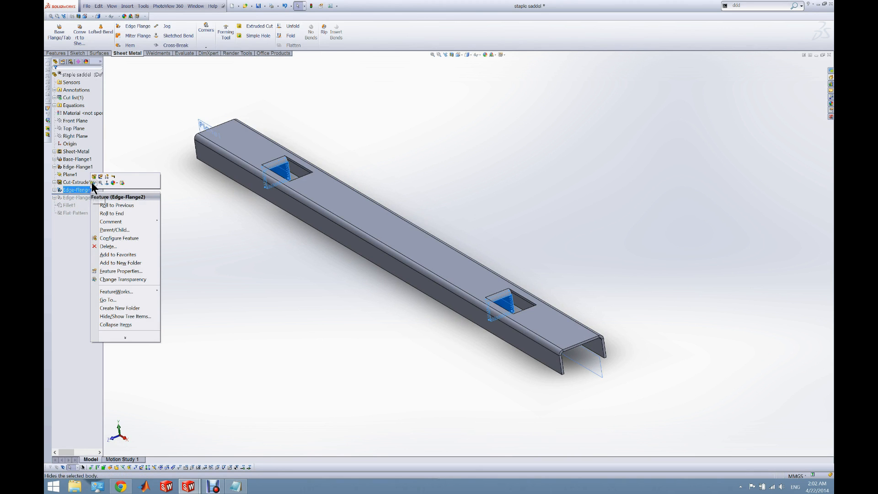
{"action": "left_click", "coordinate": [96, 176]}
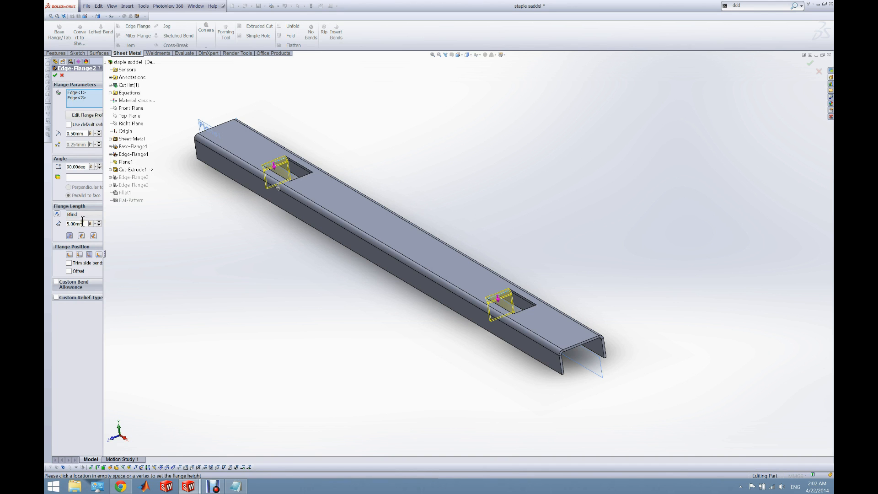
{"action": "middle_click_drag", "start_coordinate": [241, 222], "coordinate": [305, 161]}
{"action": "scroll", "coordinate": [289, 199], "scroll_direction": "up", "scroll_amount": 2}
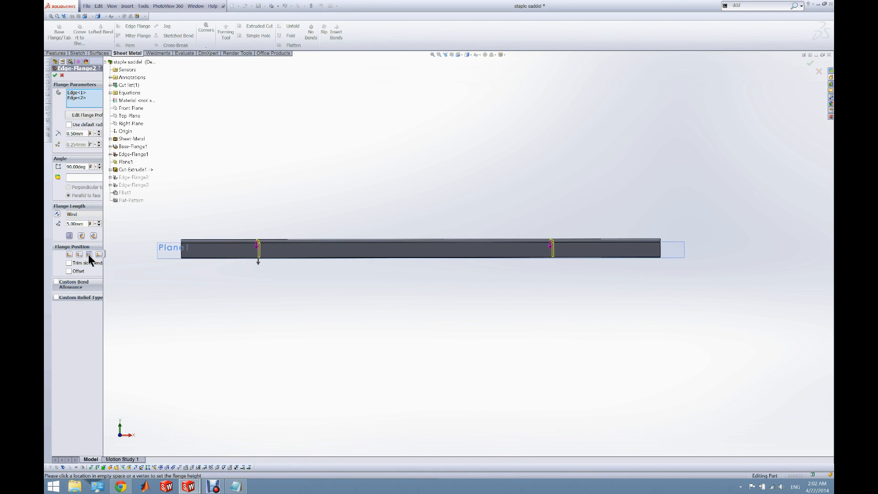
{"action": "middle_click_drag", "start_coordinate": [183, 293], "coordinate": [115, 265]}
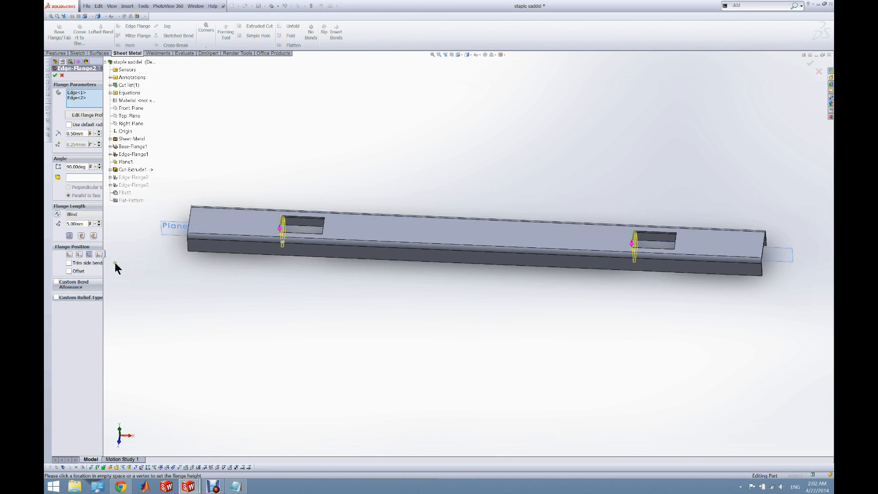
Preview Edge-Flange2 with the Material Outside position, switch back to Bend Outside, and accept the feature.
{"action": "left_click", "coordinate": [78, 255]}
{"action": "scroll", "coordinate": [281, 232], "scroll_direction": "down", "scroll_amount": 5}
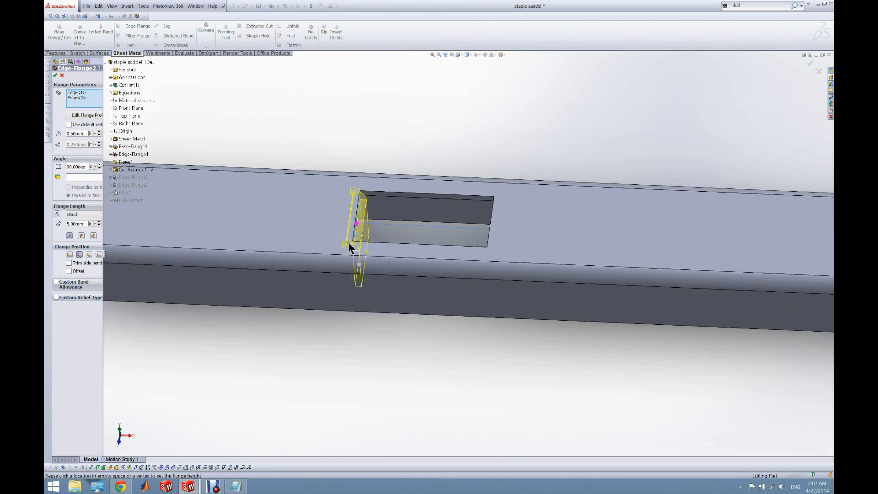
{"action": "scroll", "coordinate": [348, 242], "scroll_direction": "down", "scroll_amount": 3}
{"action": "left_click", "coordinate": [90, 255]}
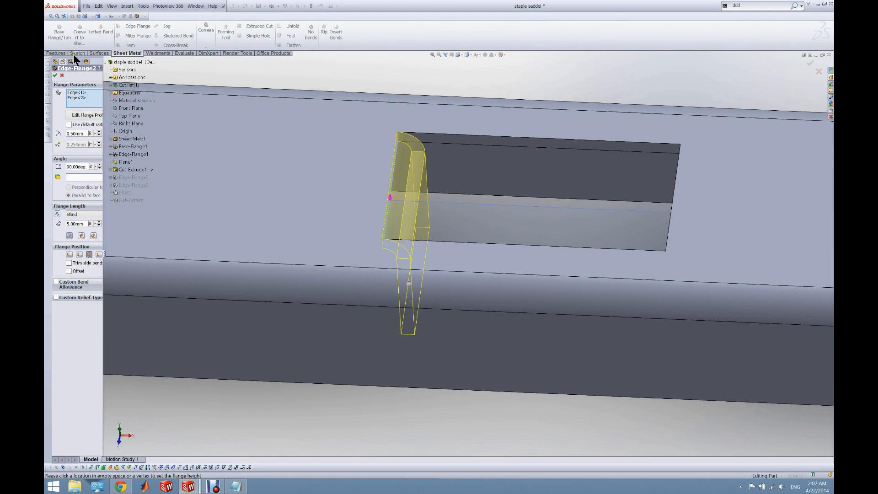
{"action": "left_click", "coordinate": [55, 75]}
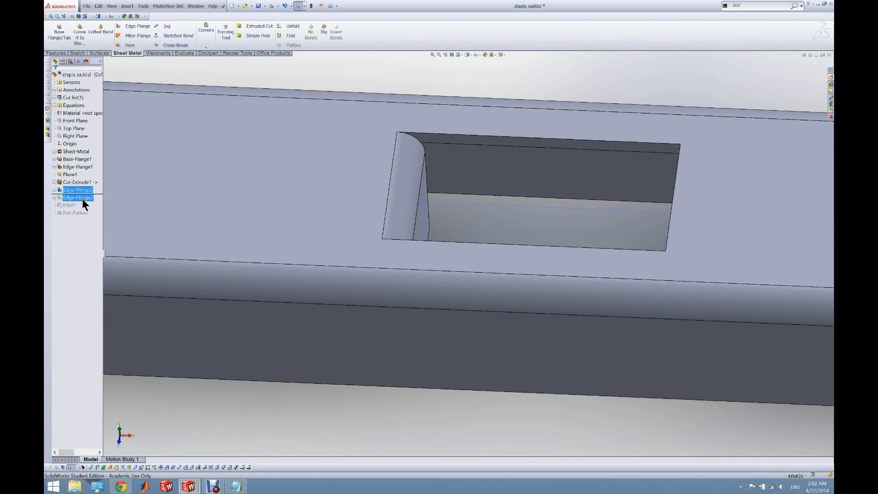
Roll the history forward to include Edge-Flange3, and examine its definition and the tab preview from above and from the side.
{"action": "left_click_drag", "start_coordinate": [88, 195], "coordinate": [87, 198]}
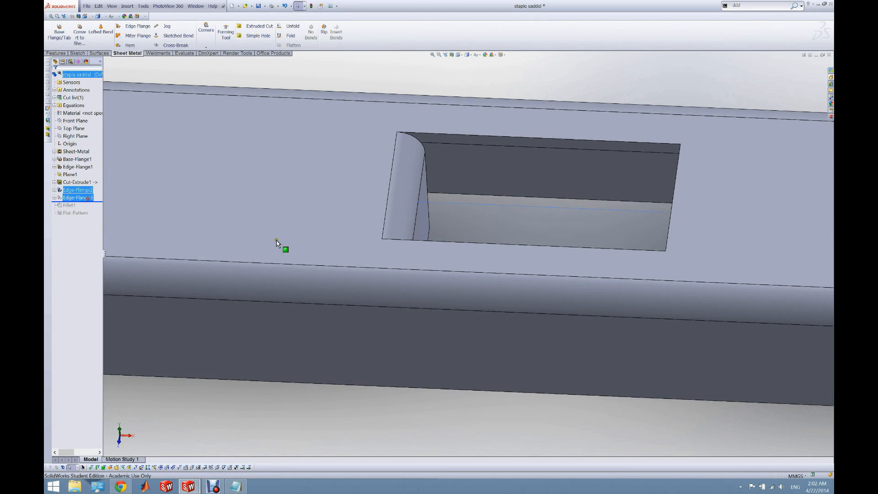
{"action": "scroll", "coordinate": [276, 243], "scroll_direction": "up", "scroll_amount": 5}
{"action": "middle_click_drag", "start_coordinate": [337, 243], "coordinate": [349, 323]}
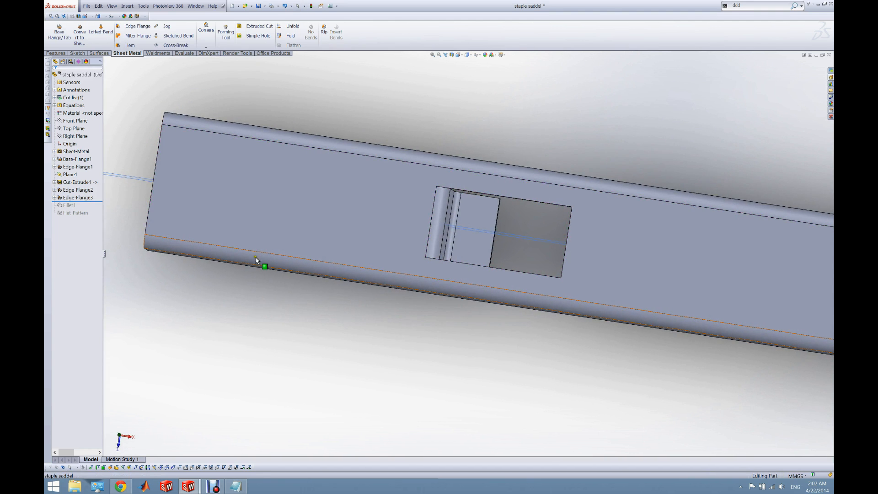
{"action": "right_click", "coordinate": [84, 195]}
{"action": "left_click", "coordinate": [87, 182]}
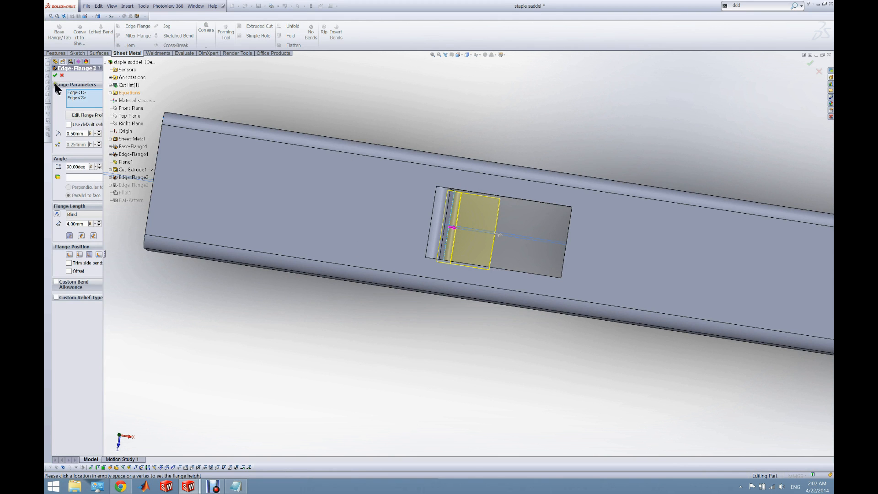
{"action": "middle_click_drag", "start_coordinate": [287, 268], "coordinate": [306, 89]}
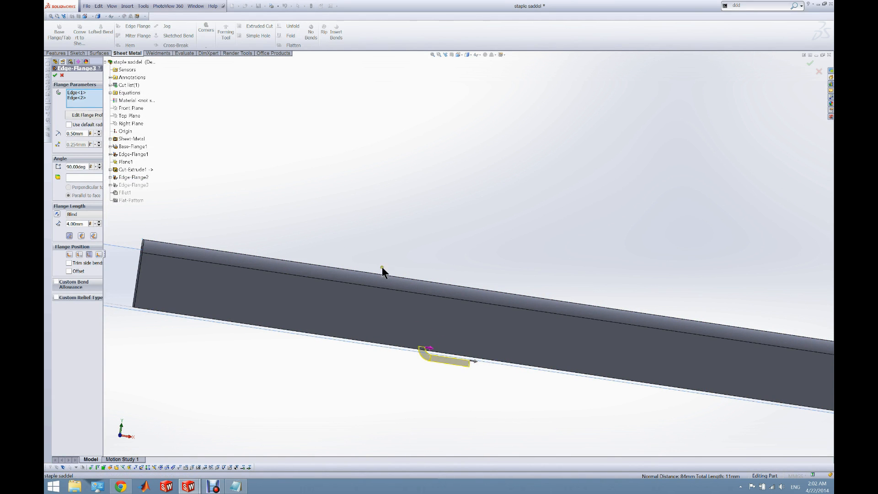
{"action": "left_click", "coordinate": [61, 76]}
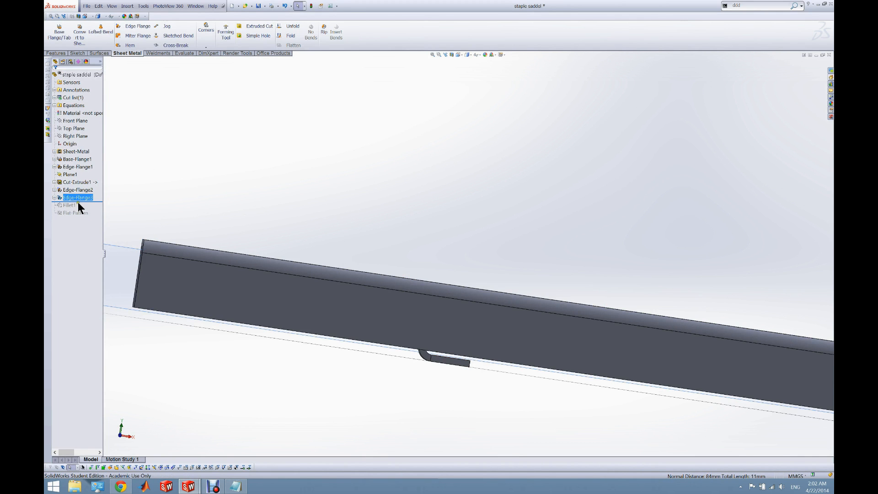
Roll the history forward to include Fillet1, and inspect the fillet definition for the rounded tab ends.
{"action": "left_click_drag", "start_coordinate": [77, 201], "coordinate": [78, 208]}
{"action": "middle_click_drag", "start_coordinate": [385, 294], "coordinate": [413, 320]}
{"action": "right_click", "coordinate": [64, 204]}
{"action": "left_click", "coordinate": [67, 188]}
{"action": "left_click", "coordinate": [62, 75]}
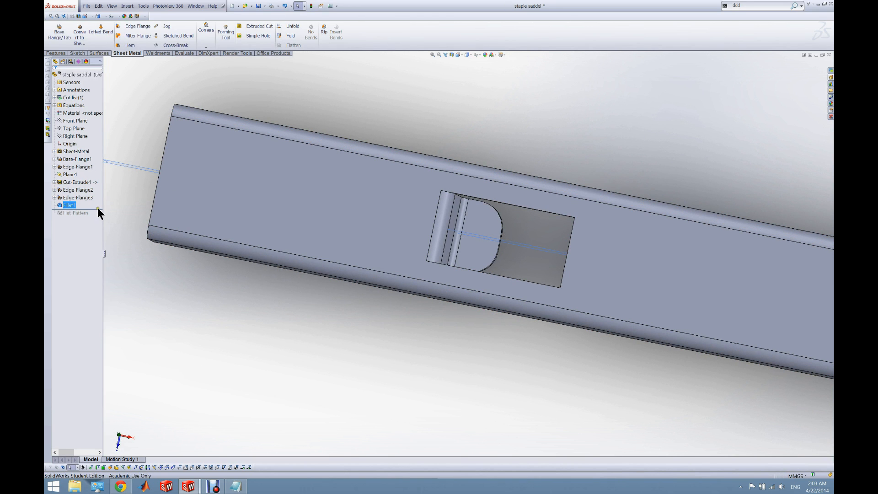
Roll the history forward past Fillet1, flatten the saddel to view its flat pattern, and fold it back.
{"action": "left_click_drag", "start_coordinate": [101, 208], "coordinate": [101, 216]}
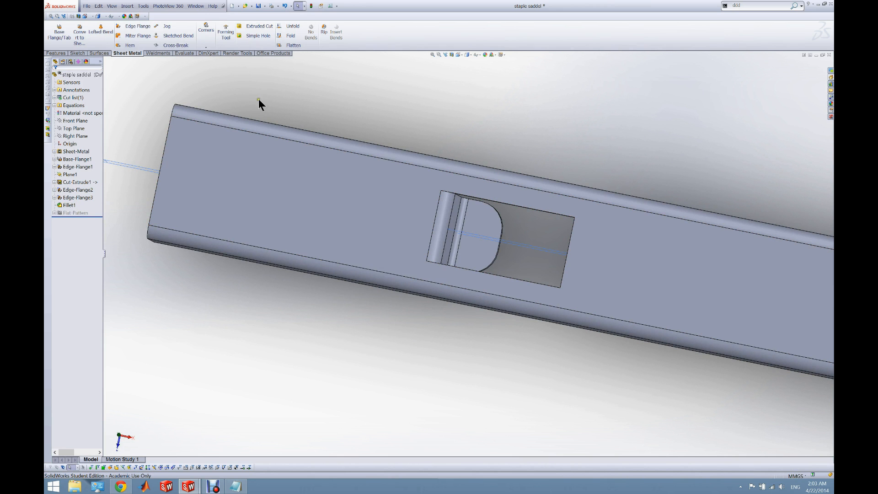
{"action": "left_click", "coordinate": [284, 47]}
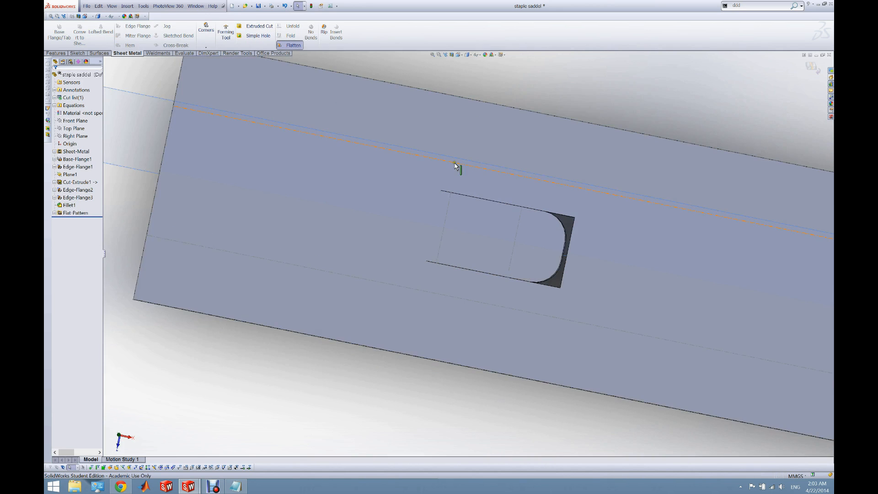
{"action": "scroll", "coordinate": [485, 167], "scroll_direction": "down", "scroll_amount": 4}
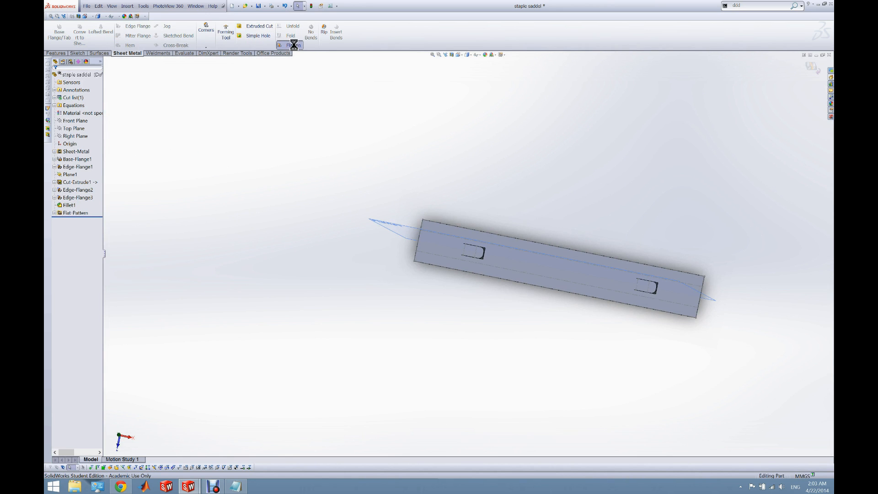
{"action": "middle_click_drag", "start_coordinate": [502, 297], "coordinate": [577, 247]}
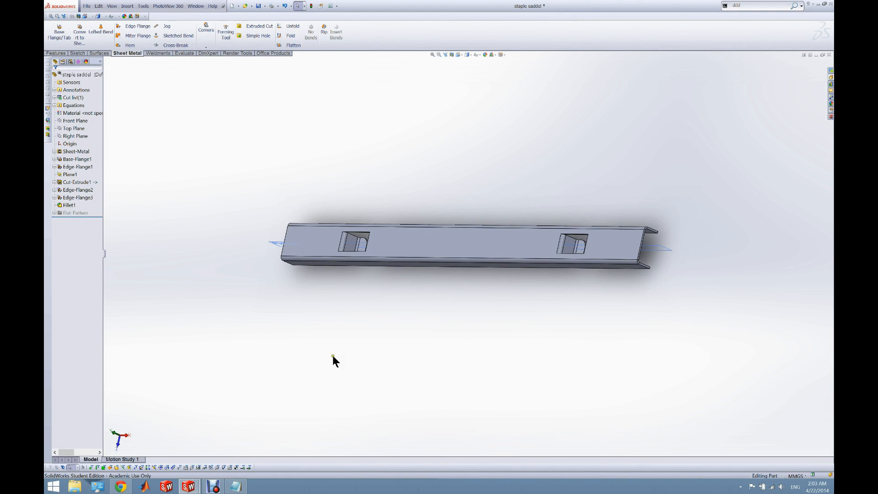
Switch to the top of staple straddle part and examine its overall shape from several sides.
{"action": "left_click", "coordinate": [190, 488]}
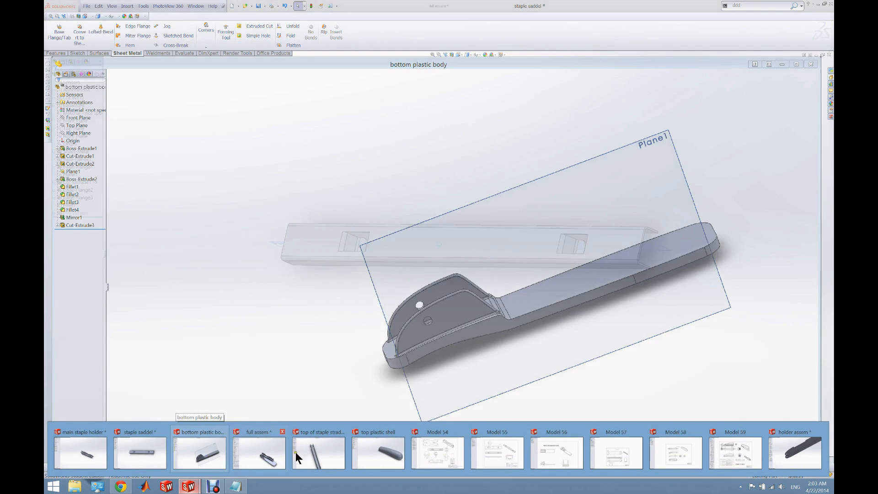
{"action": "mouse_move", "coordinate": [307, 451]}
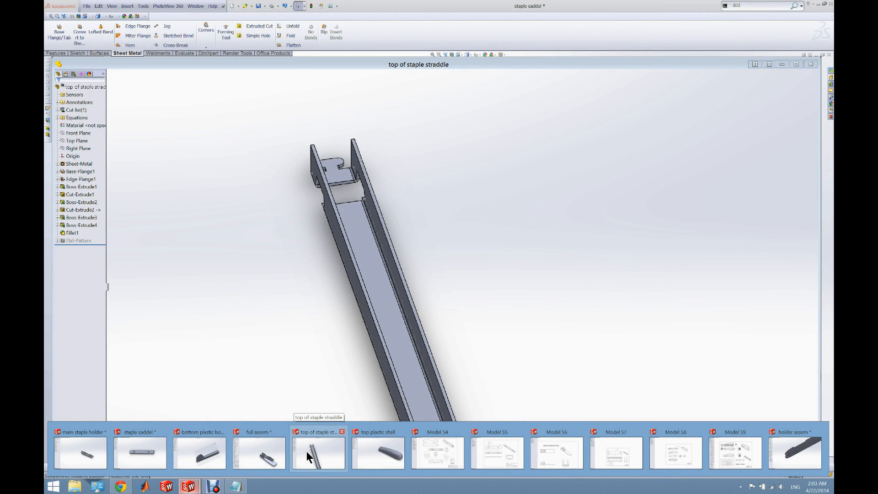
{"action": "left_click", "coordinate": [306, 450]}
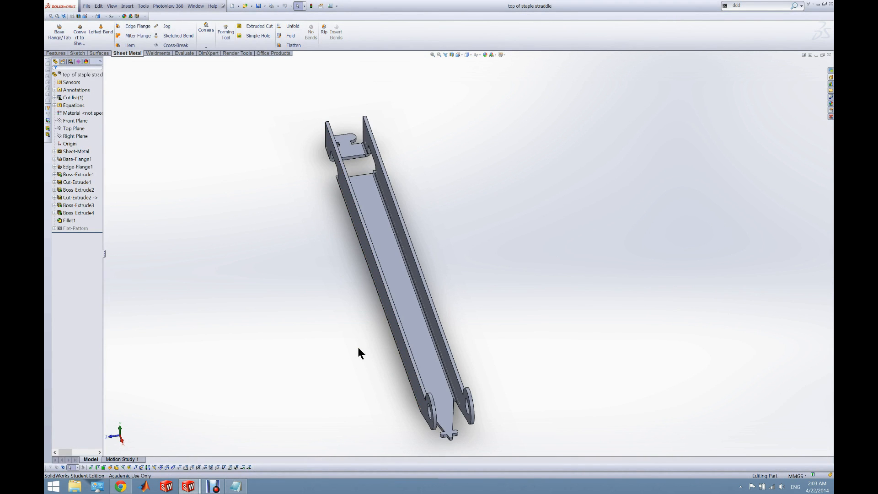
{"action": "middle_click_drag", "start_coordinate": [358, 349], "coordinate": [441, 298]}
{"action": "scroll", "coordinate": [446, 297], "scroll_direction": "up", "scroll_amount": 4}
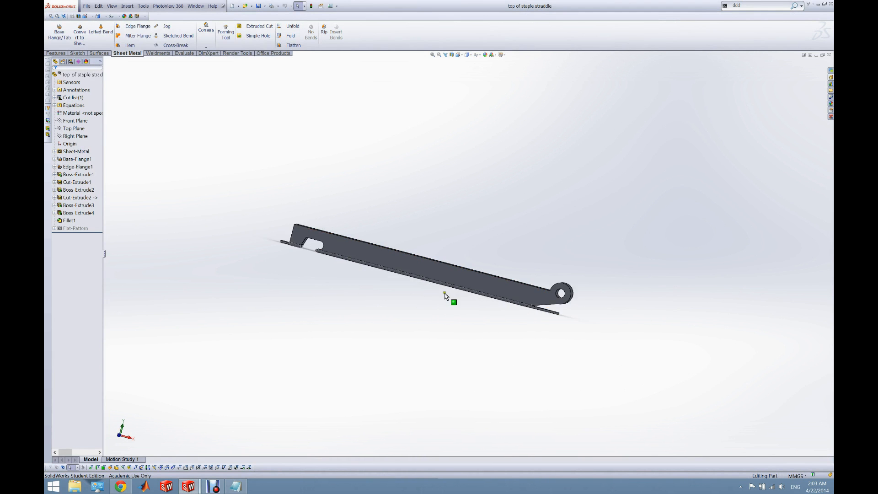
{"action": "middle_click_drag", "start_coordinate": [306, 212], "coordinate": [263, 237]}
Flatten the straddle to examine its flat pattern, and fold it back into the bent shape.
{"action": "left_click", "coordinate": [291, 46]}
{"action": "middle_click_drag", "start_coordinate": [413, 185], "coordinate": [411, 315]}
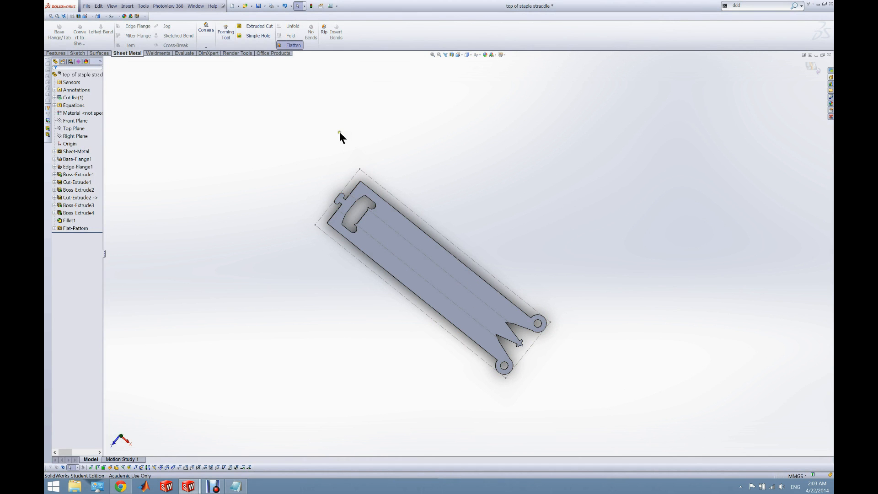
{"action": "left_click", "coordinate": [291, 45]}
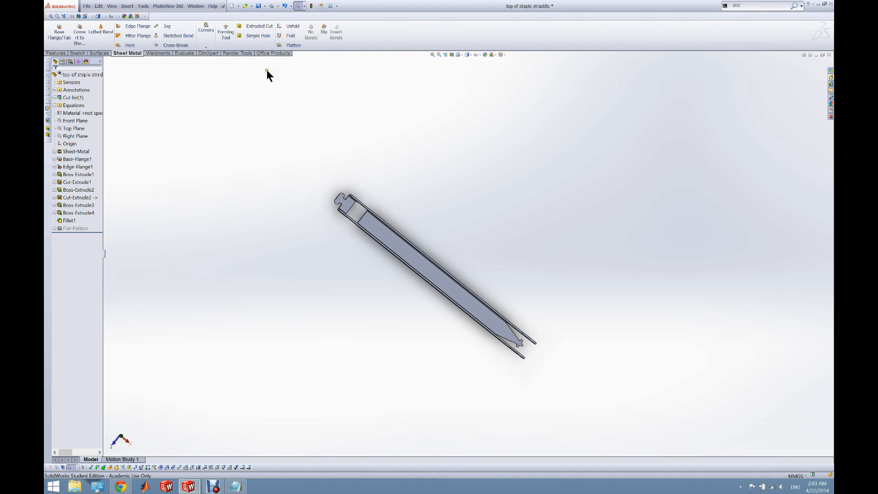
{"action": "right_click", "coordinate": [390, 37]}
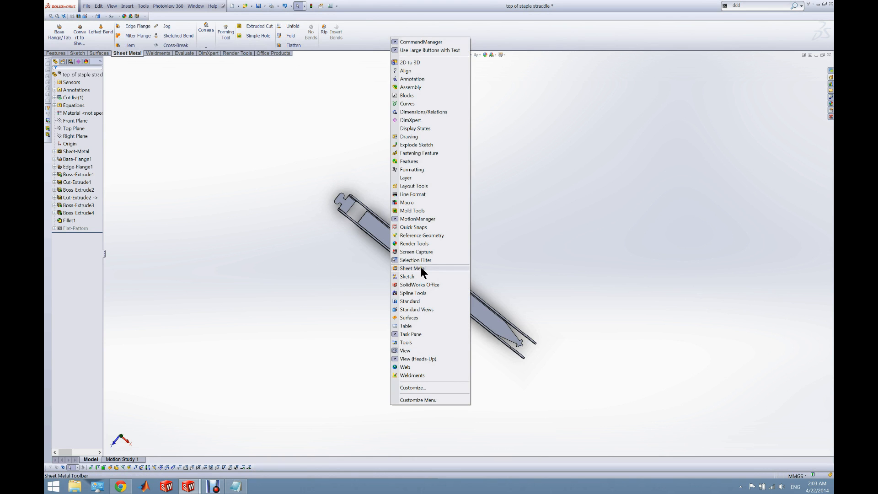
{"action": "left_click", "coordinate": [178, 86]}
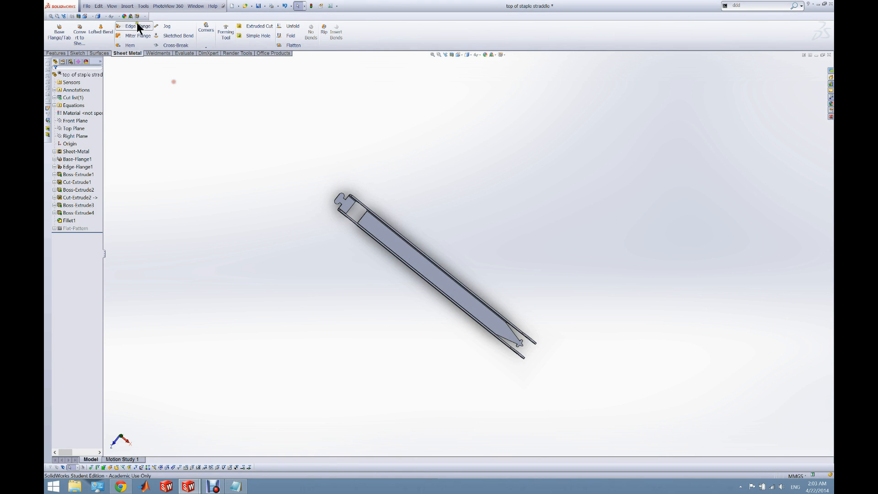
Roll the straddle's history back to just after Base-Flange1, and examine that feature's thickness setting and dimensioned rectangle sketch.
{"action": "middle_click_drag", "start_coordinate": [350, 278], "coordinate": [465, 284]}
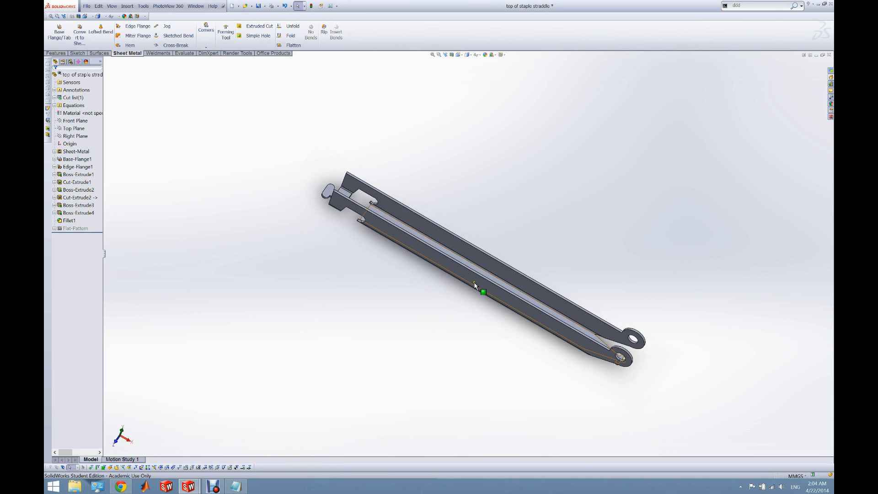
{"action": "scroll", "coordinate": [485, 274], "scroll_direction": "down", "scroll_amount": 2}
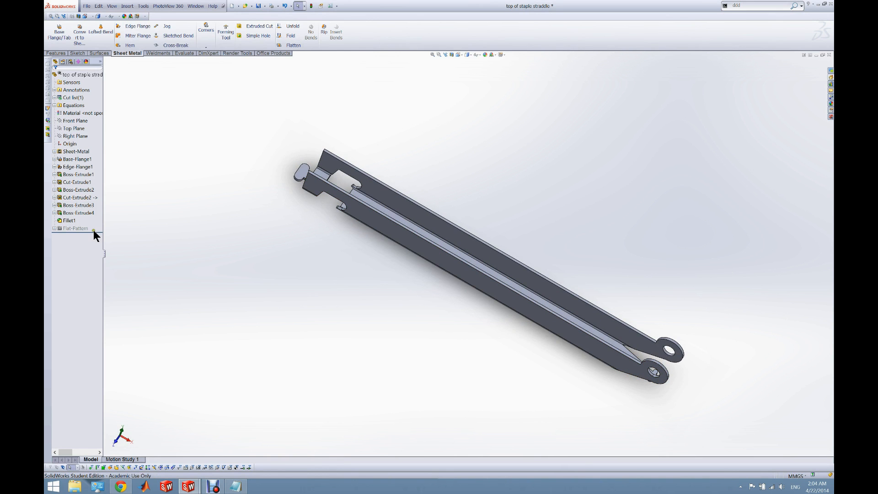
{"action": "left_click_drag", "start_coordinate": [95, 232], "coordinate": [95, 164]}
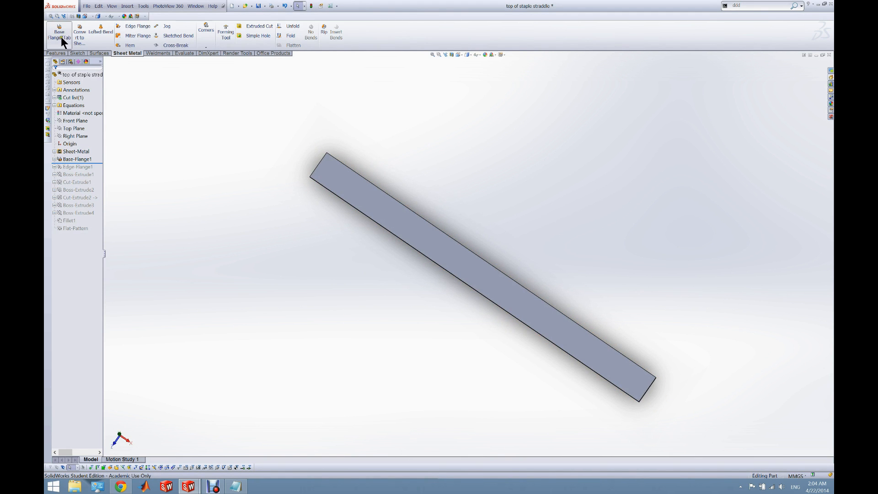
{"action": "right_click", "coordinate": [76, 159]}
{"action": "left_click", "coordinate": [82, 144]}
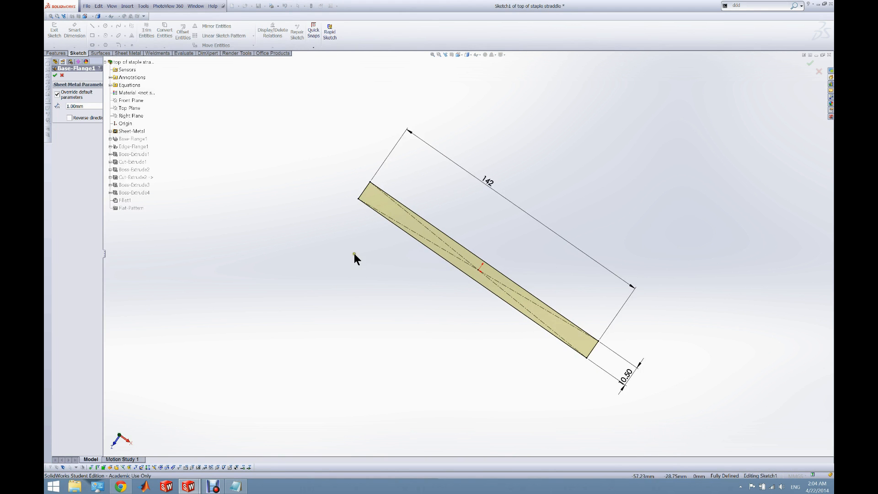
{"action": "left_click", "coordinate": [62, 76]}
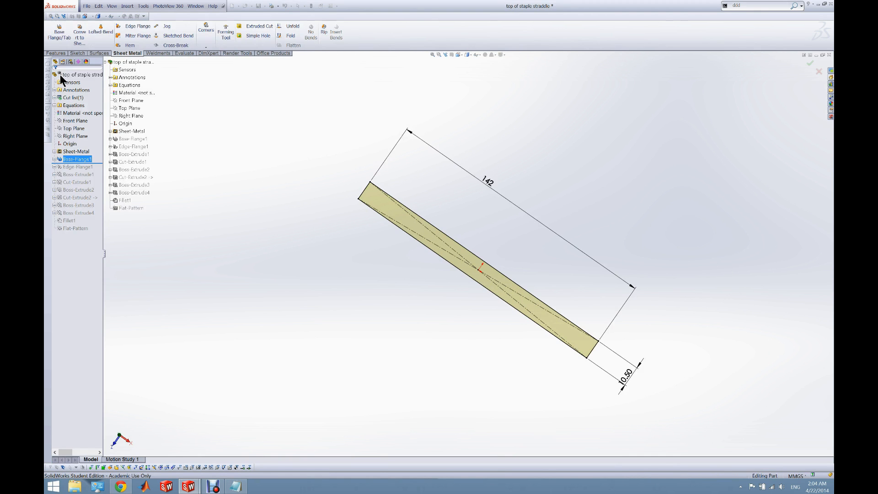
Roll the history forward to include Edge-Flange1, examine its length and position settings for both side walls, and accept the feature.
{"action": "left_click_drag", "start_coordinate": [80, 163], "coordinate": [87, 171]}
{"action": "middle_click_drag", "start_coordinate": [369, 303], "coordinate": [324, 201]}
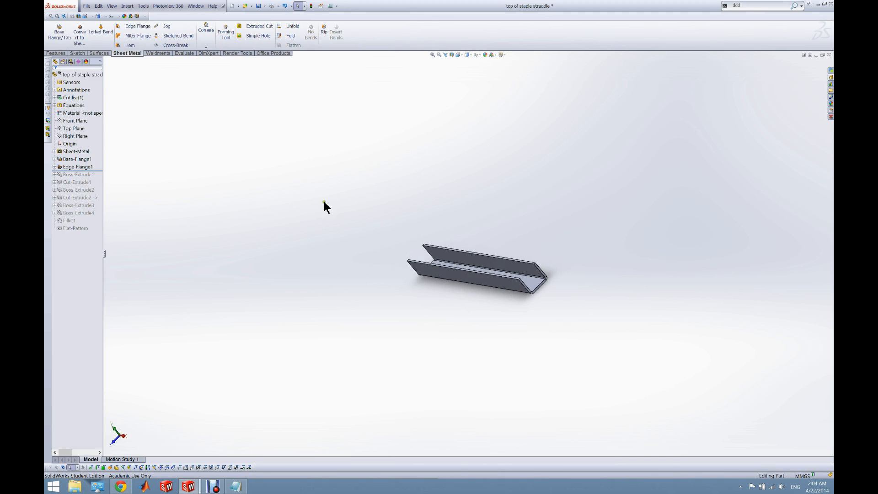
{"action": "scroll", "coordinate": [515, 261], "scroll_direction": "down", "scroll_amount": 2}
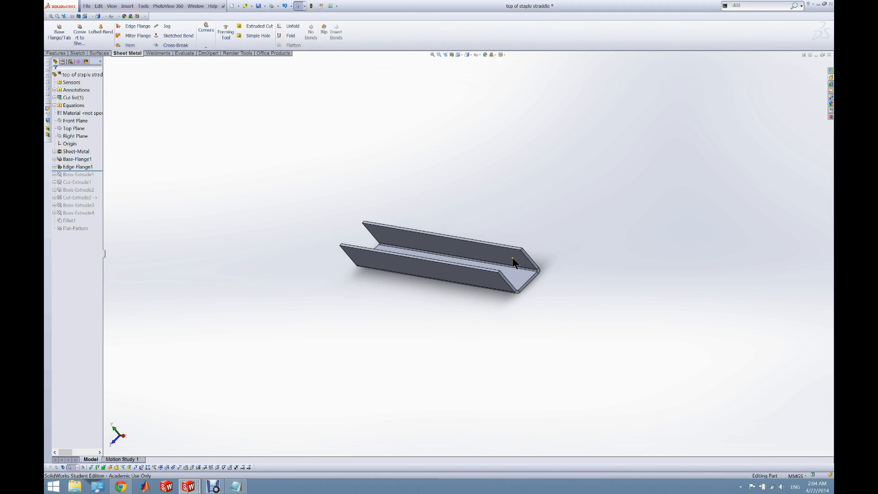
{"action": "right_click", "coordinate": [85, 166]}
{"action": "left_click", "coordinate": [91, 153]}
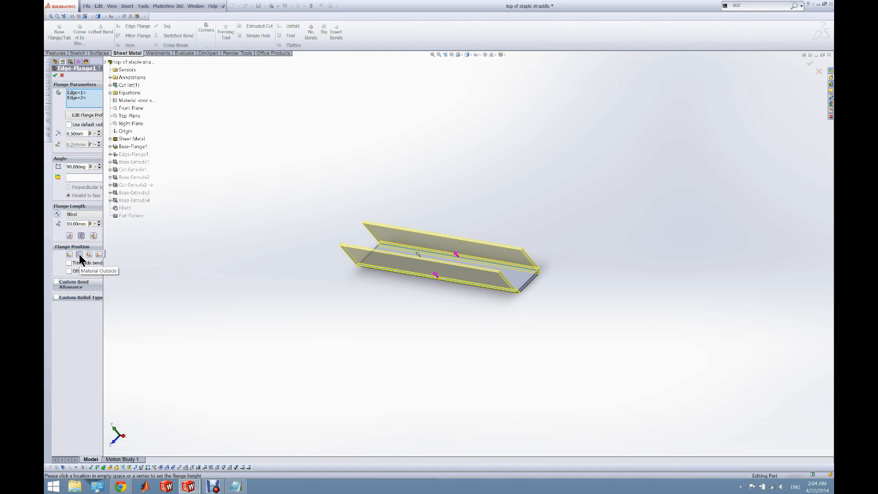
{"action": "left_click", "coordinate": [55, 75]}
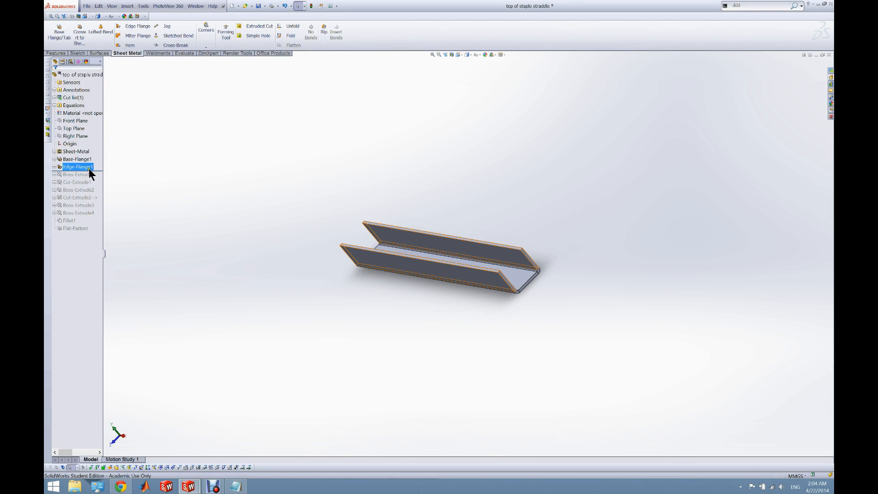
Roll the history forward to include Boss-Extrude1, and examine the ring added at the end of the side walls.
{"action": "left_click_drag", "start_coordinate": [98, 170], "coordinate": [105, 179]}
{"action": "middle_click_drag", "start_coordinate": [251, 229], "coordinate": [344, 219]}
{"action": "scroll", "coordinate": [345, 220], "scroll_direction": "up", "scroll_amount": 5}
{"action": "scroll", "coordinate": [520, 245], "scroll_direction": "down", "scroll_amount": 6}
{"action": "scroll", "coordinate": [521, 247], "scroll_direction": "down", "scroll_amount": 1}
{"action": "middle_click_drag", "start_coordinate": [519, 265], "coordinate": [542, 207]}
Switch to the full assem assembly and close the What's Wrong report.
{"action": "mouse_move", "coordinate": [187, 486]}
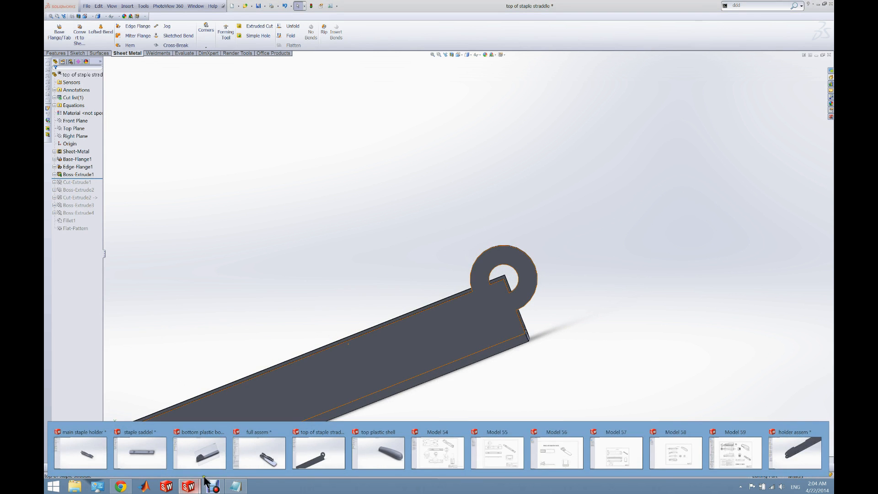
{"action": "left_click", "coordinate": [262, 455]}
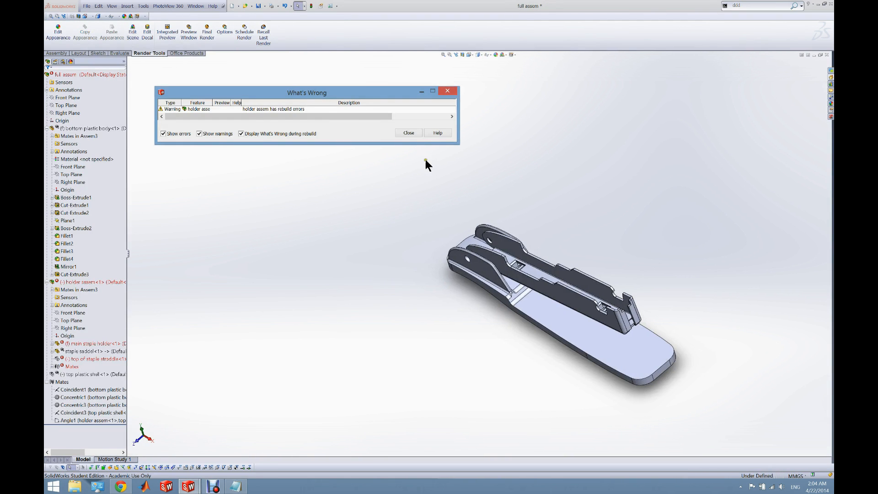
{"action": "left_click", "coordinate": [408, 133]}
Show the hidden top of staple straddle component inside the holder assem subassembly.
{"action": "scroll", "coordinate": [496, 239], "scroll_direction": "down", "scroll_amount": 5}
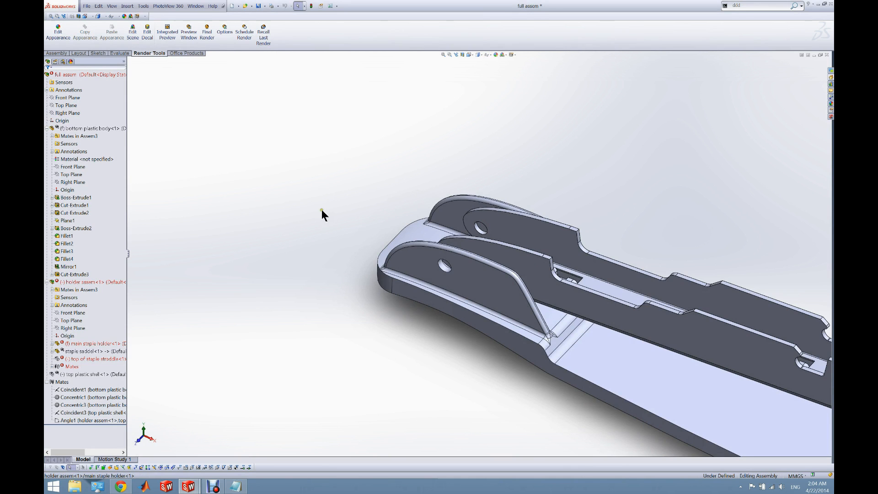
{"action": "left_click", "coordinate": [72, 345]}
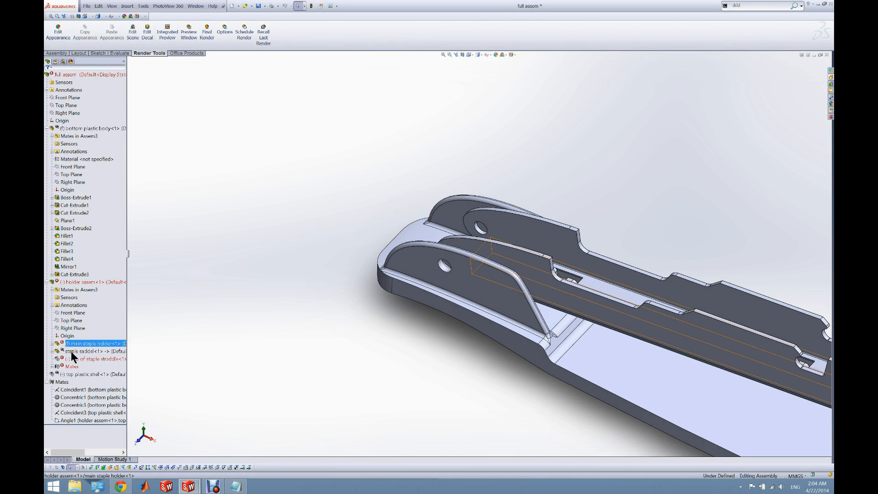
{"action": "right_click", "coordinate": [72, 359]}
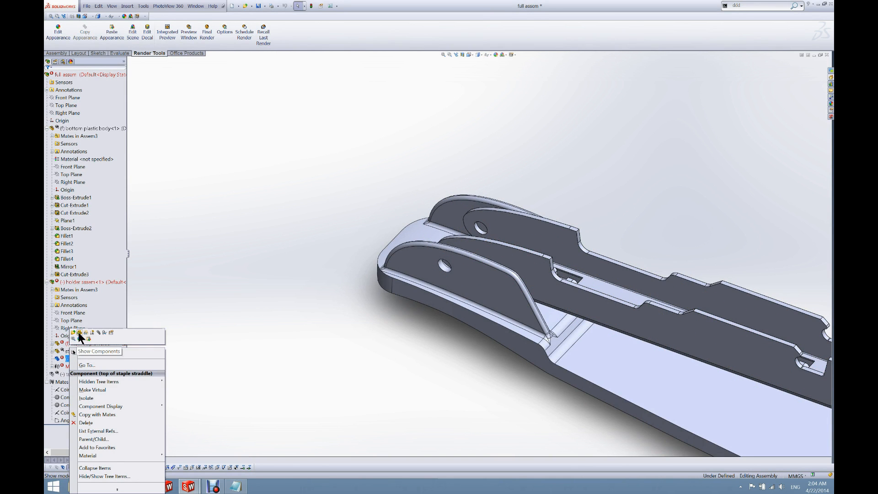
{"action": "left_click", "coordinate": [79, 333]}
{"action": "left_click", "coordinate": [535, 176]}
Examine how the straddle's ring sits at the stapler's hinge in the assembly, and return to the top of staple straddle part.
{"action": "scroll", "coordinate": [443, 242], "scroll_direction": "down", "scroll_amount": 3}
{"action": "middle_click_drag", "start_coordinate": [444, 197], "coordinate": [605, 262]}
{"action": "scroll", "coordinate": [519, 180], "scroll_direction": "down", "scroll_amount": 2}
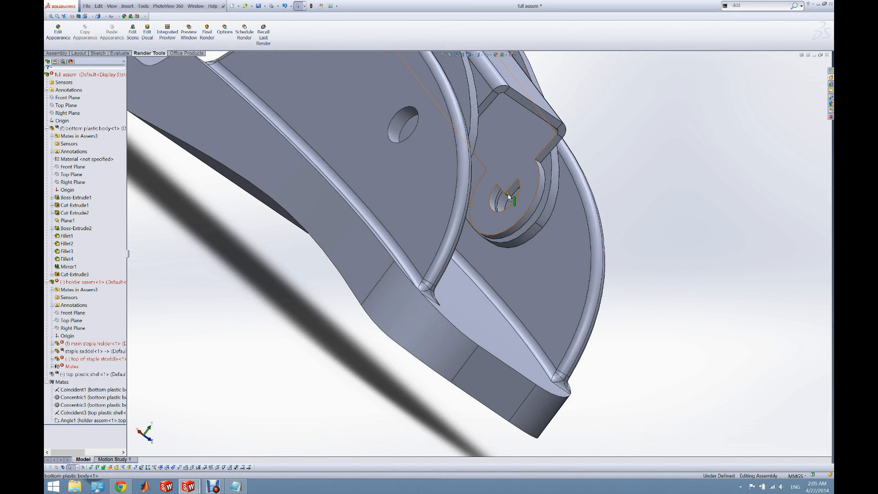
{"action": "mouse_move", "coordinate": [192, 489]}
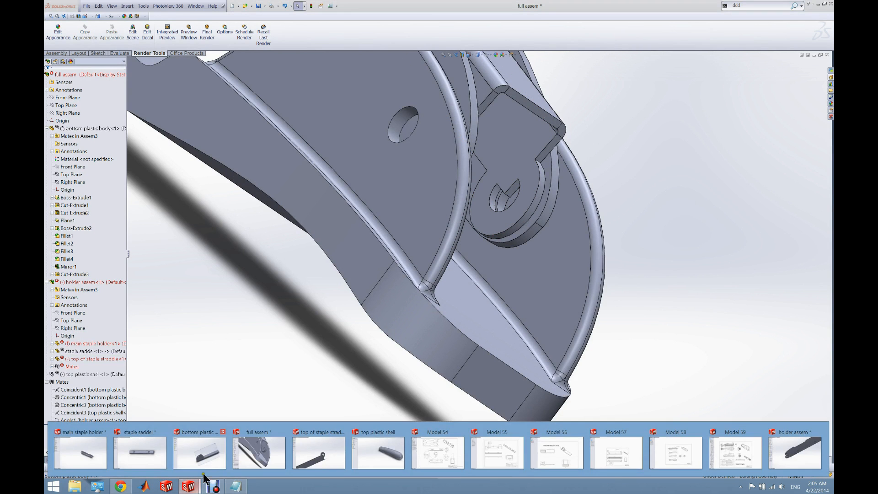
{"action": "left_click", "coordinate": [329, 451]}
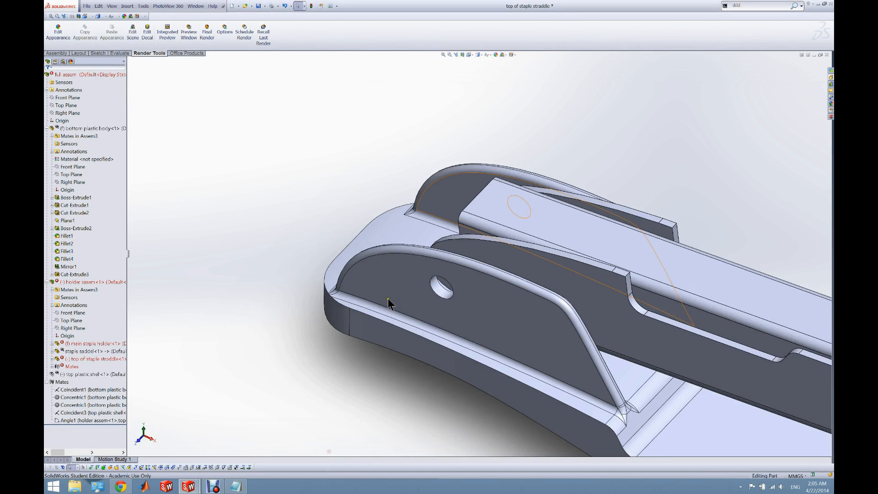
Roll the history forward to include Cut-Extrude1, and examine the ring hole and the angled cut at the end of the side wall.
{"action": "middle_click_drag", "start_coordinate": [397, 290], "coordinate": [498, 308]}
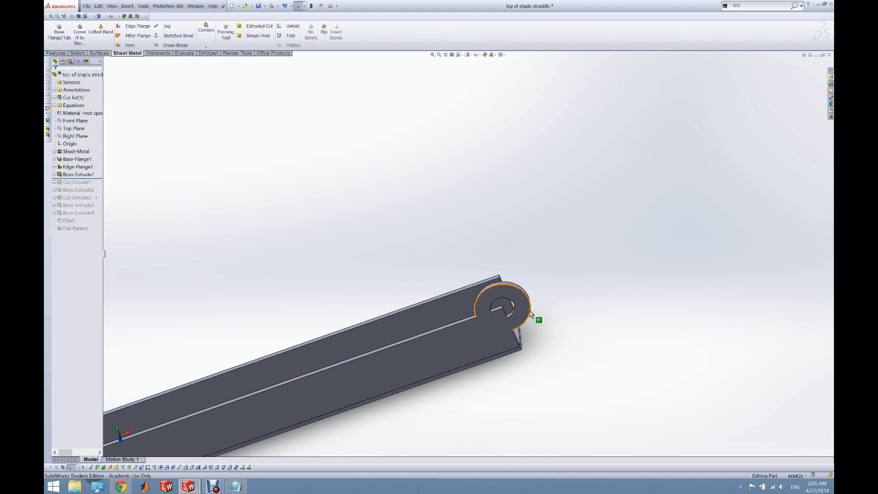
{"action": "scroll", "coordinate": [512, 320], "scroll_direction": "down", "scroll_amount": 3}
{"action": "left_click_drag", "start_coordinate": [70, 179], "coordinate": [70, 186]}
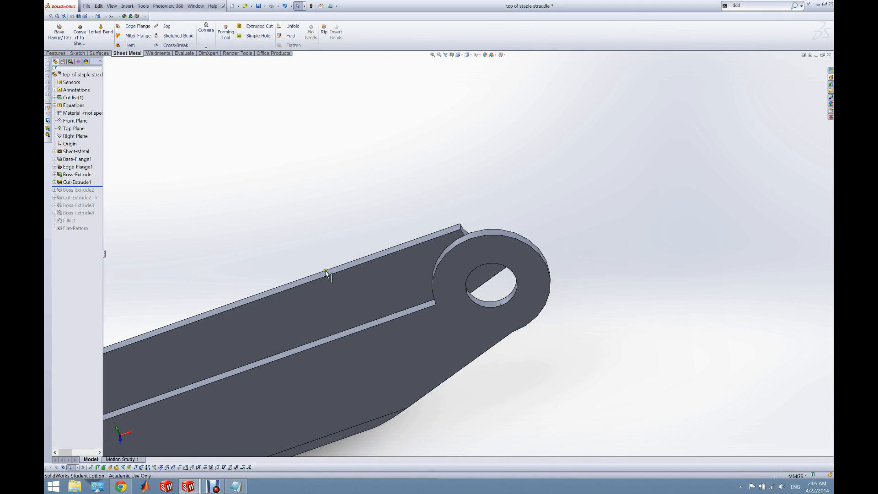
{"action": "mouse_move", "coordinate": [503, 316]}
{"action": "middle_mouse_down"}
{"action": "mouse_move", "coordinate": [489, 243]}
{"action": "mouse_move", "coordinate": [483, 304]}
{"action": "mouse_move", "coordinate": [482, 261]}
{"action": "mouse_move", "coordinate": [514, 306]}
{"action": "middle_mouse_up"}
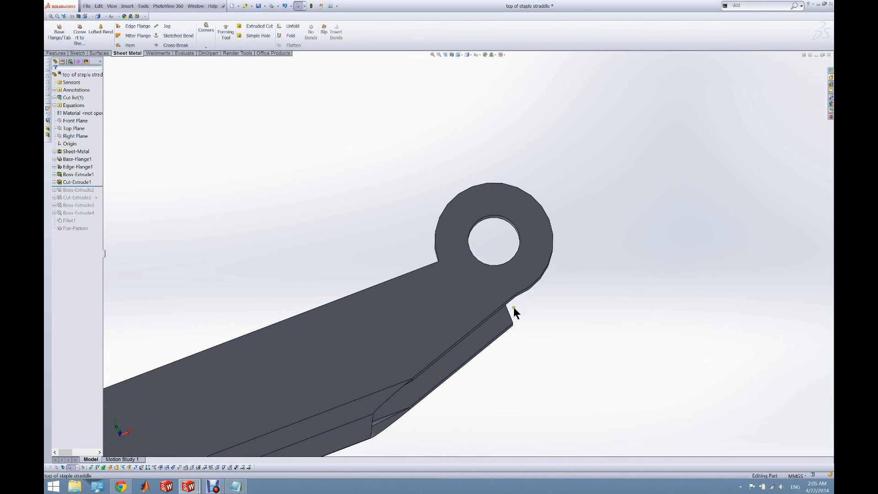
{"action": "scroll", "coordinate": [383, 416], "scroll_direction": "up", "scroll_amount": 3}
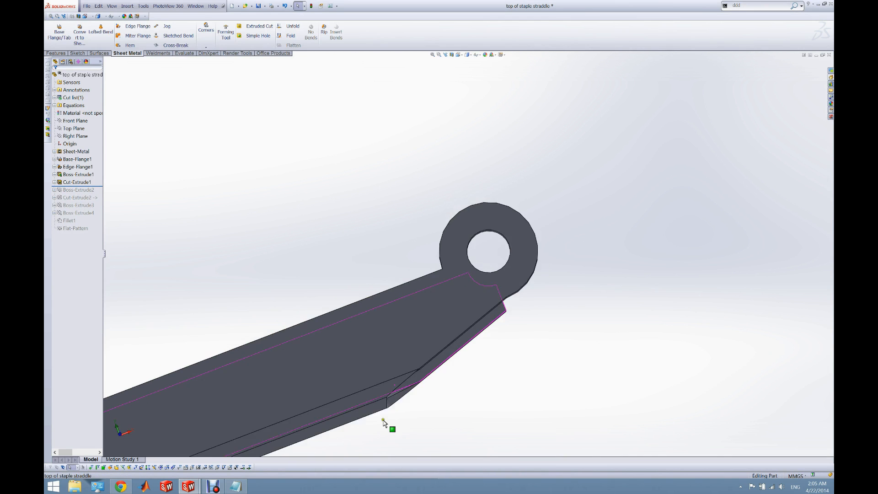
{"action": "scroll", "coordinate": [493, 290], "scroll_direction": "up", "scroll_amount": 3}
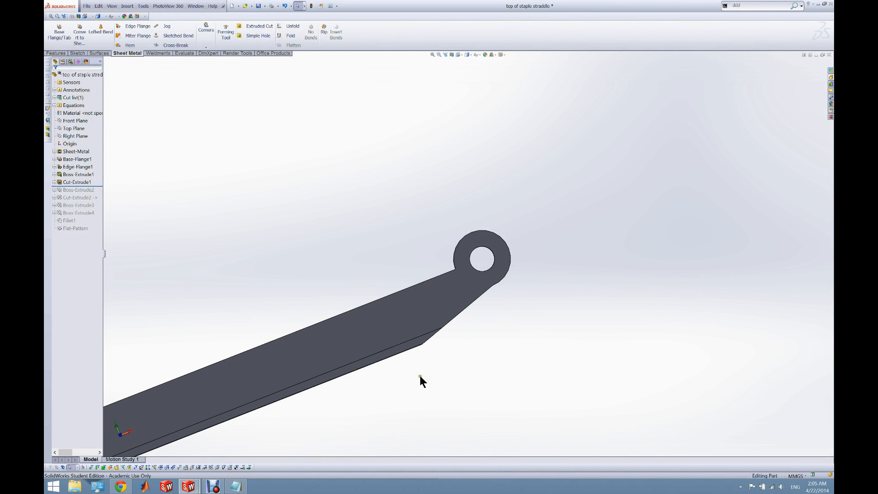
Open the definition of Boss-Extrude1 to review the ring's sketch and end condition, and close it without changes.
{"action": "right_click", "coordinate": [81, 175]}
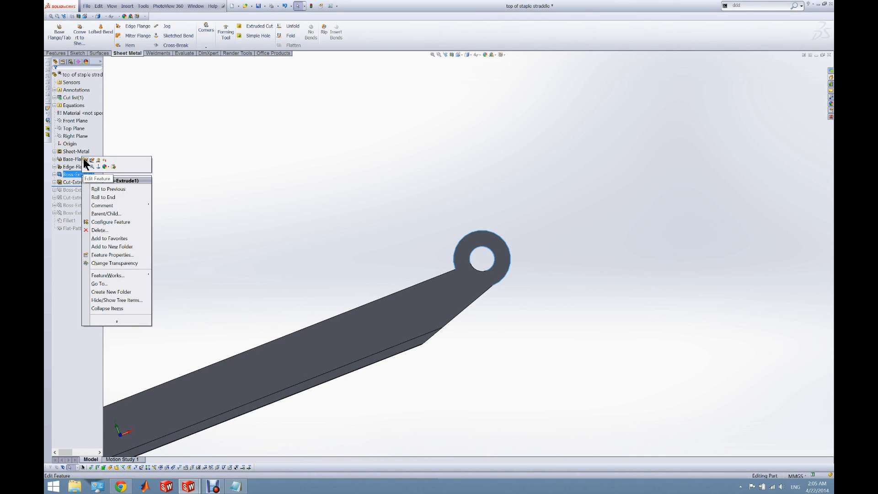
{"action": "left_click", "coordinate": [91, 160]}
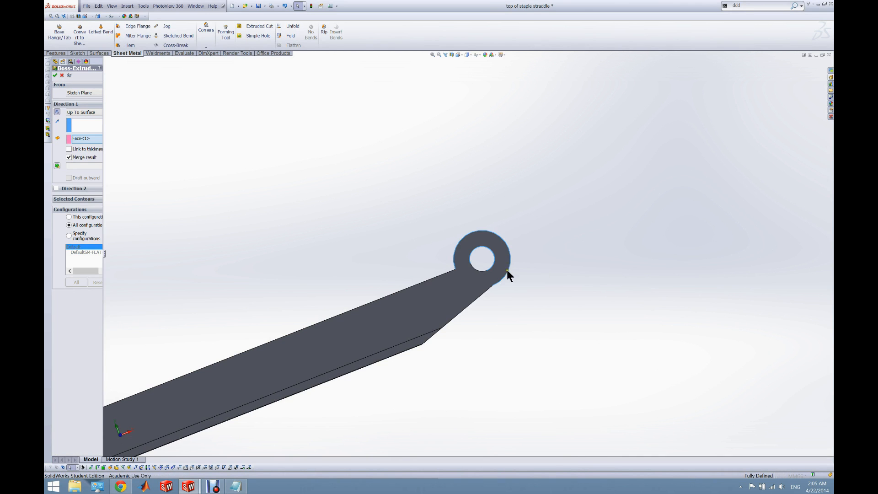
{"action": "scroll", "coordinate": [481, 238], "scroll_direction": "down", "scroll_amount": 2}
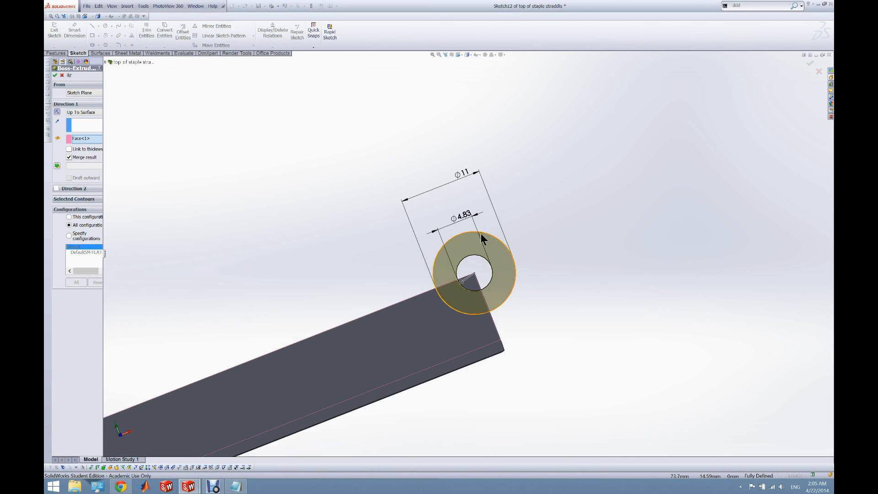
{"action": "left_click", "coordinate": [55, 76]}
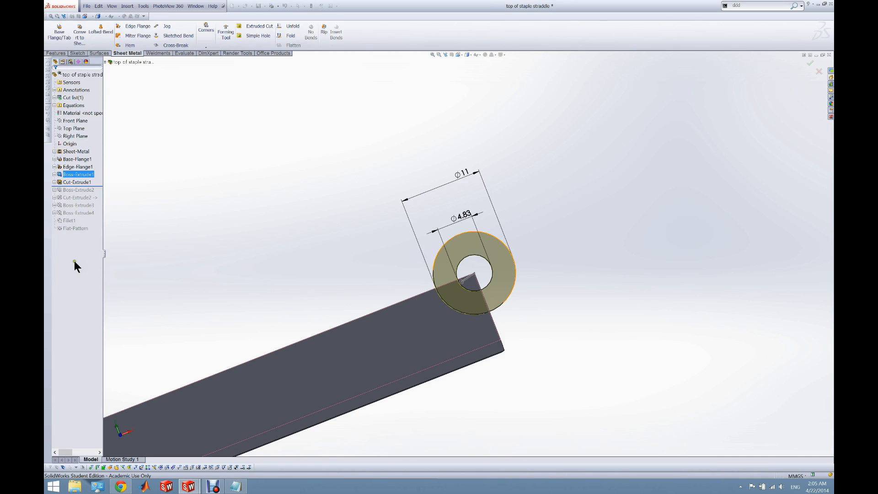
Open the definition of Cut-Extrude1 to review its hole and corner profiles, and cancel without changes.
{"action": "right_click", "coordinate": [76, 184]}
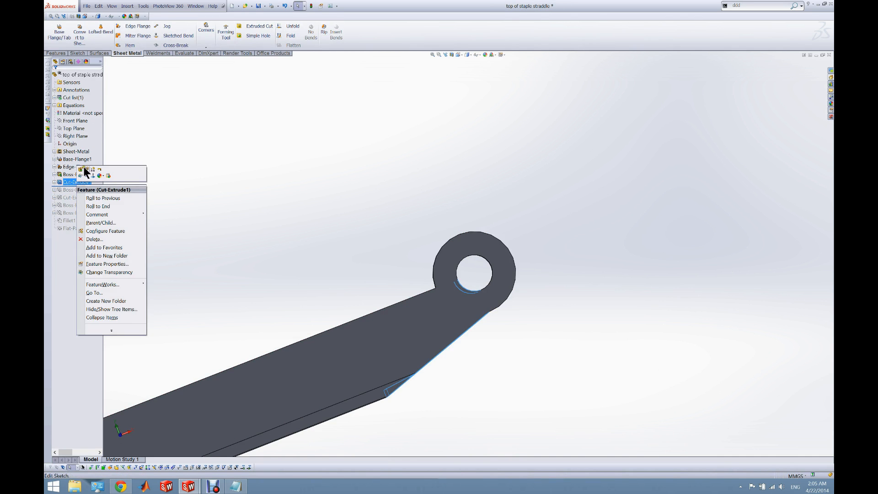
{"action": "left_click", "coordinate": [82, 169]}
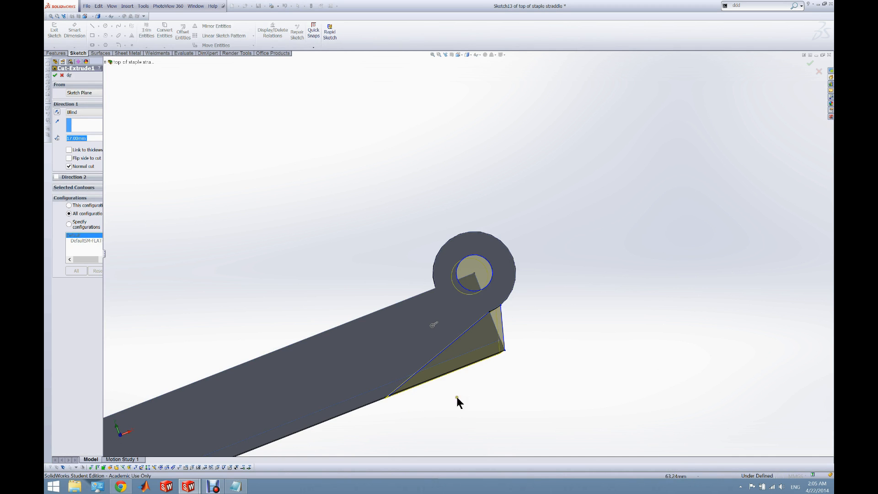
{"action": "middle_click_drag", "start_coordinate": [490, 281], "coordinate": [487, 287]}
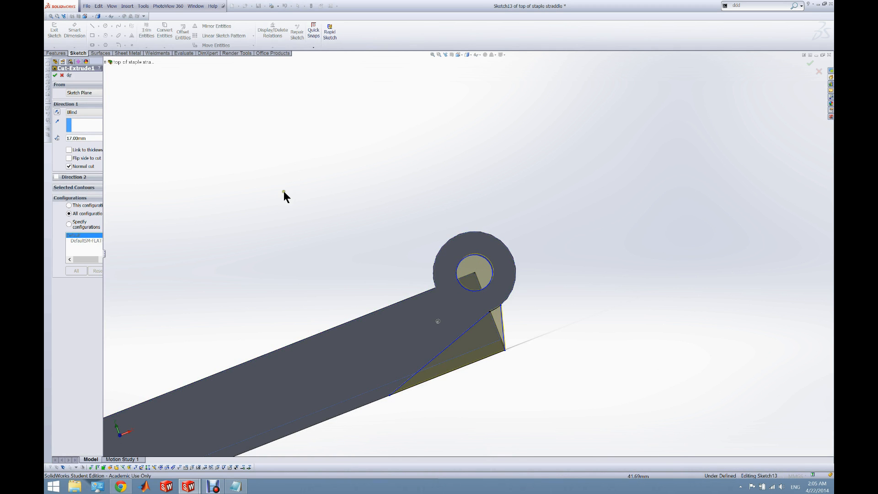
{"action": "left_click", "coordinate": [63, 74]}
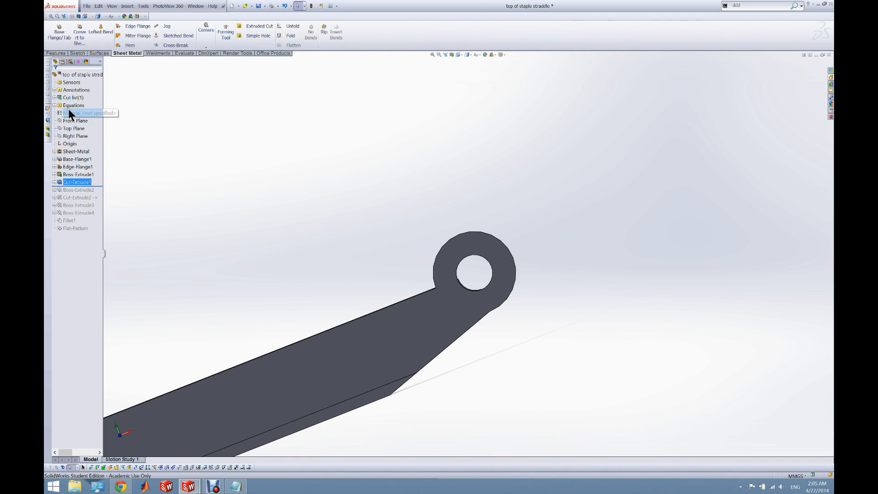
Roll the history forward to include Boss-Extrude2, comparing the end of the second side wall with and without its ring.
{"action": "left_click_drag", "start_coordinate": [94, 185], "coordinate": [95, 194]}
{"action": "scroll", "coordinate": [201, 214], "scroll_direction": "up", "scroll_amount": 8}
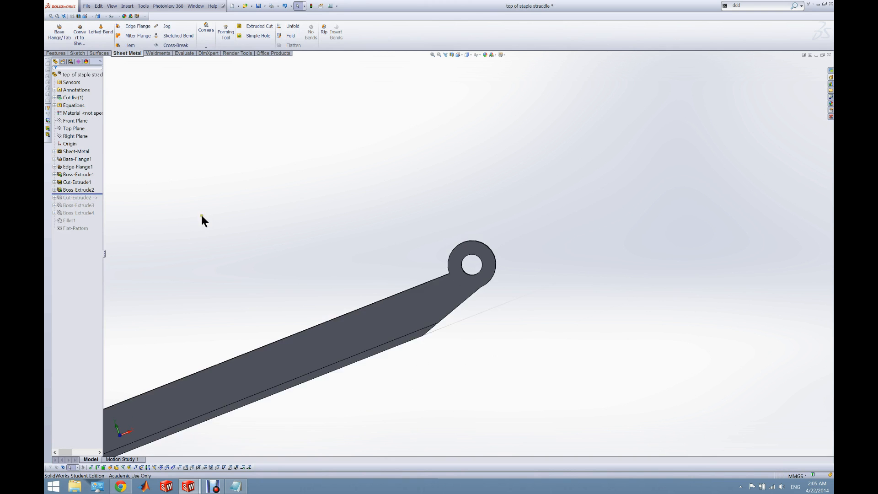
{"action": "middle_click_drag", "start_coordinate": [220, 278], "coordinate": [358, 214]}
{"action": "scroll", "coordinate": [385, 257], "scroll_direction": "down", "scroll_amount": 5}
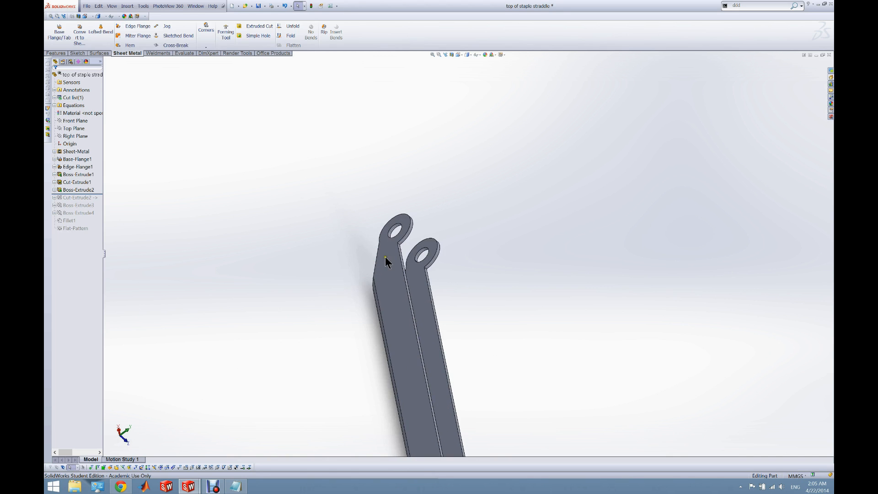
{"action": "scroll", "coordinate": [410, 237], "scroll_direction": "down", "scroll_amount": 3}
{"action": "left_click_drag", "start_coordinate": [104, 193], "coordinate": [104, 187]}
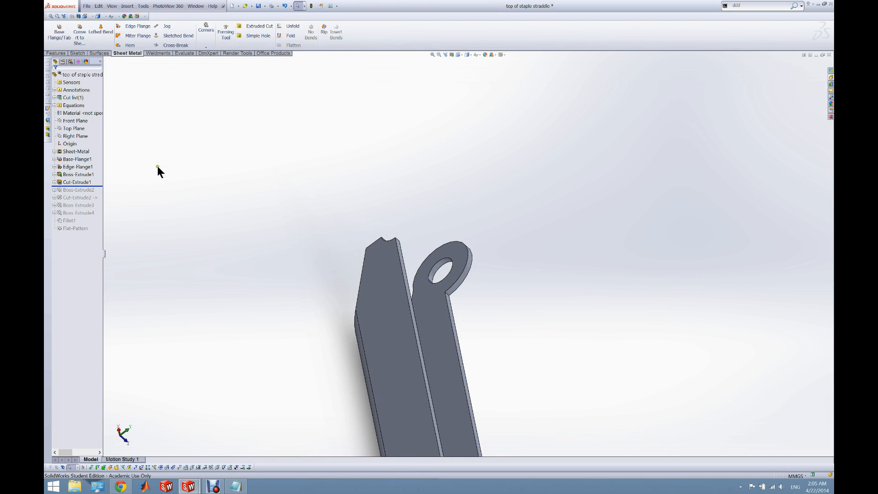
{"action": "left_click_drag", "start_coordinate": [100, 185], "coordinate": [96, 196]}
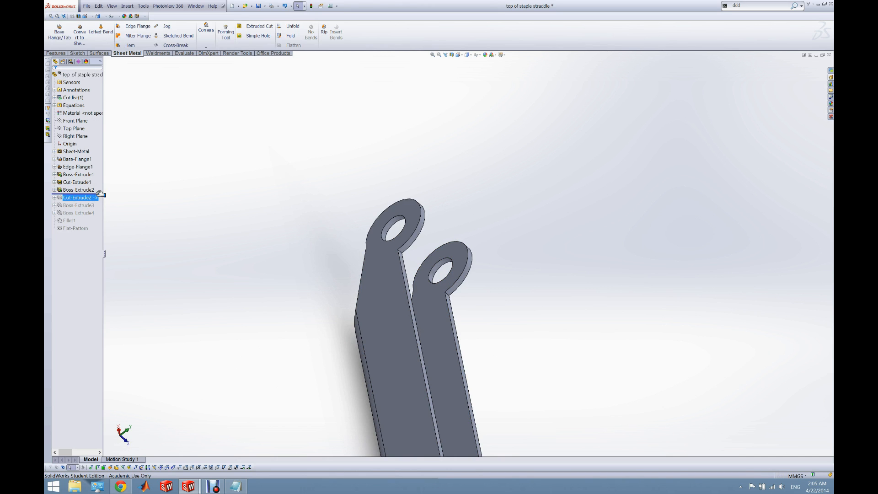
Roll the history forward to include Cut-Extrude2, and examine the notch cut near the end opposite the rings.
{"action": "left_click_drag", "start_coordinate": [100, 193], "coordinate": [98, 200]}
{"action": "scroll", "coordinate": [371, 347], "scroll_direction": "up", "scroll_amount": 6}
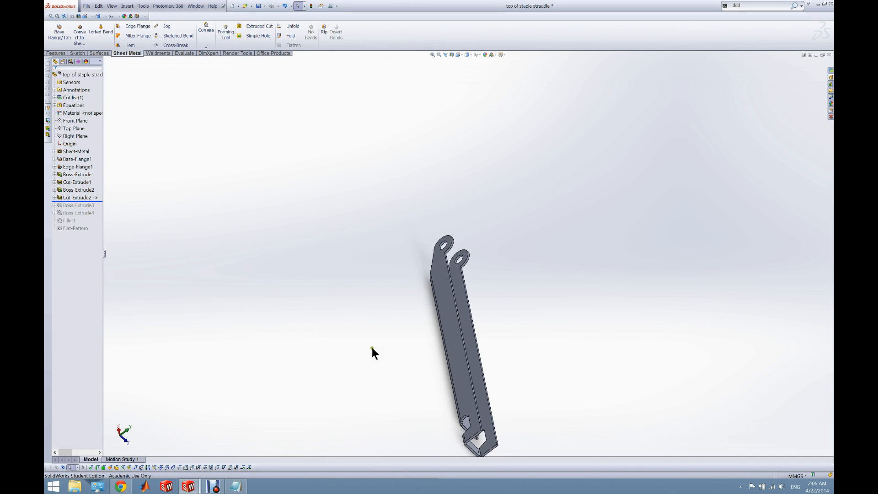
{"action": "middle_click_drag", "start_coordinate": [373, 350], "coordinate": [429, 411]}
{"action": "scroll", "coordinate": [436, 402], "scroll_direction": "up", "scroll_amount": 2}
{"action": "scroll", "coordinate": [510, 355], "scroll_direction": "down", "scroll_amount": 3}
{"action": "scroll", "coordinate": [547, 313], "scroll_direction": "down", "scroll_amount": 3}
{"action": "middle_click", "coordinate": [549, 266]}
{"action": "mouse_move", "coordinate": [550, 277]}
{"action": "middle_mouse_down"}
{"action": "mouse_move", "coordinate": [545, 341]}
{"action": "mouse_move", "coordinate": [523, 288]}
{"action": "mouse_move", "coordinate": [529, 259]}
{"action": "mouse_move", "coordinate": [536, 277]}
{"action": "middle_mouse_up"}
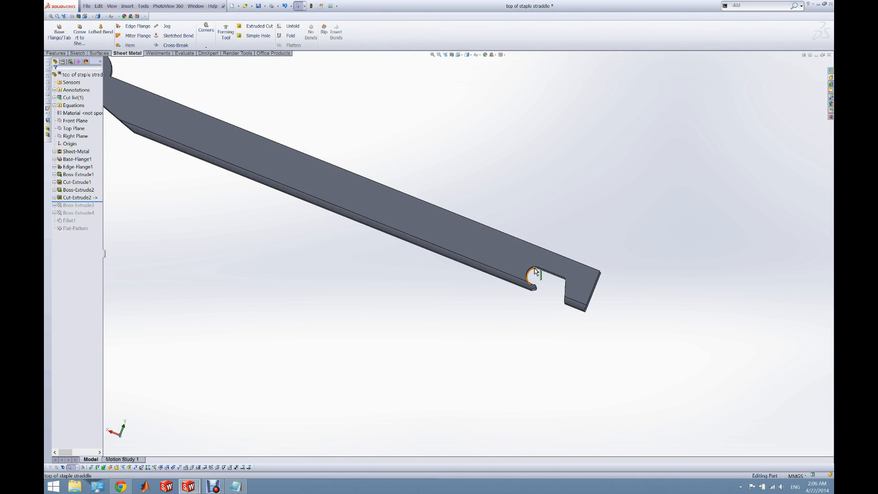
Open the definition of Cut-Extrude2 to review the notch's profile and depth, and close it without changes.
{"action": "right_click", "coordinate": [92, 197]}
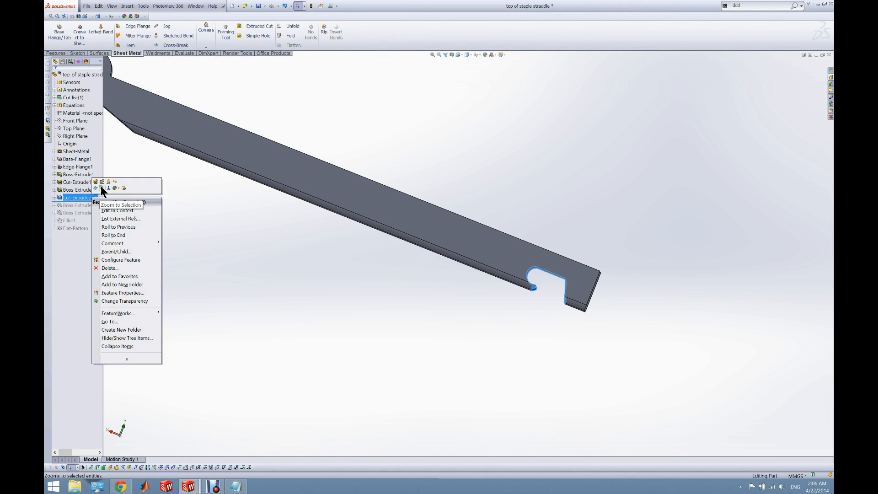
{"action": "left_click", "coordinate": [97, 183]}
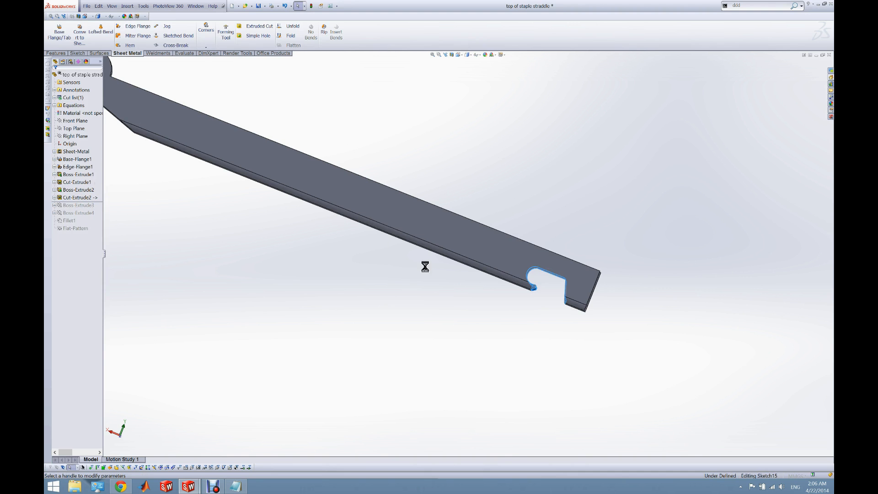
{"action": "middle_click_drag", "start_coordinate": [529, 273], "coordinate": [505, 260]}
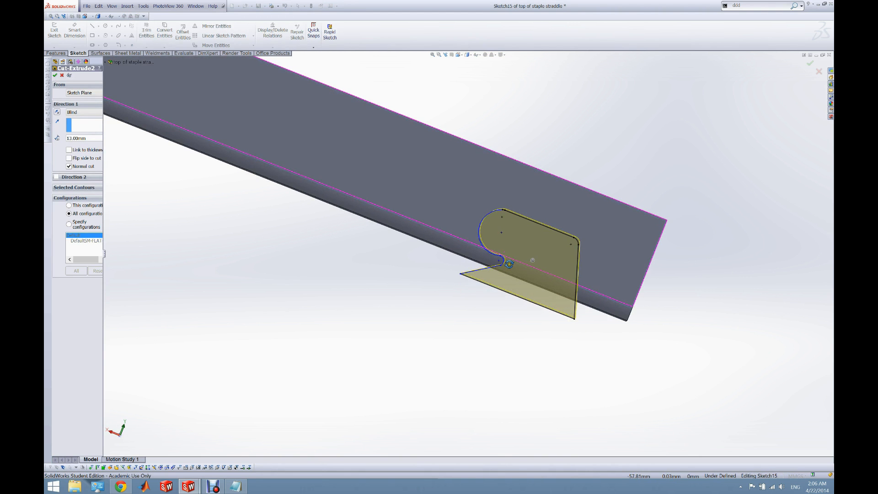
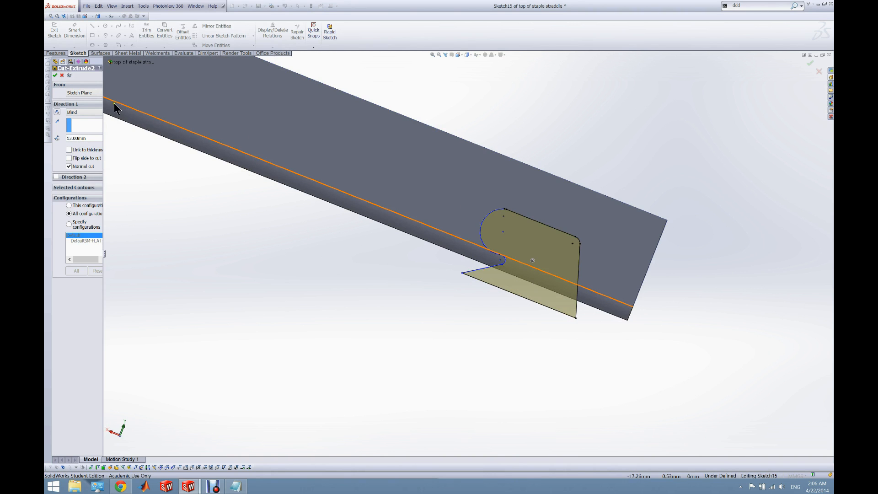
{"action": "left_click", "coordinate": [55, 75]}
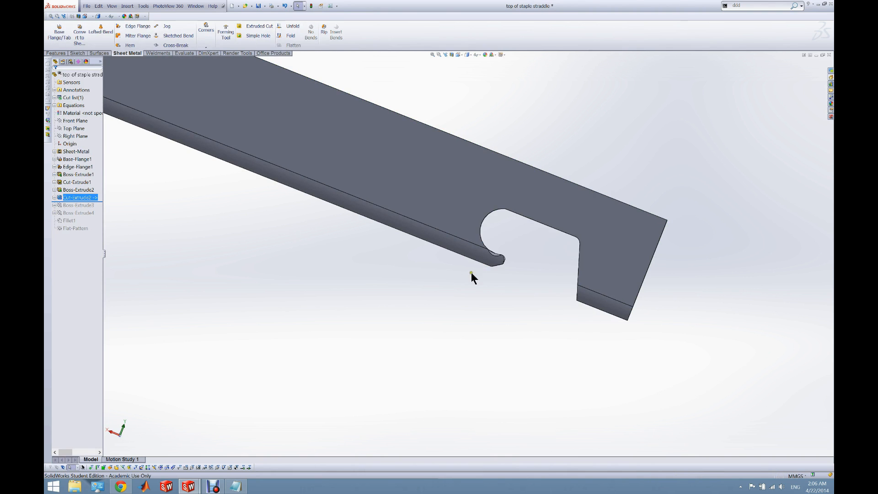
Examine the notch through both side walls, and roll the history forward to include Boss-Extrude3.
{"action": "scroll", "coordinate": [486, 265], "scroll_direction": "down", "scroll_amount": 2}
{"action": "middle_click_drag", "start_coordinate": [486, 265], "coordinate": [431, 316]}
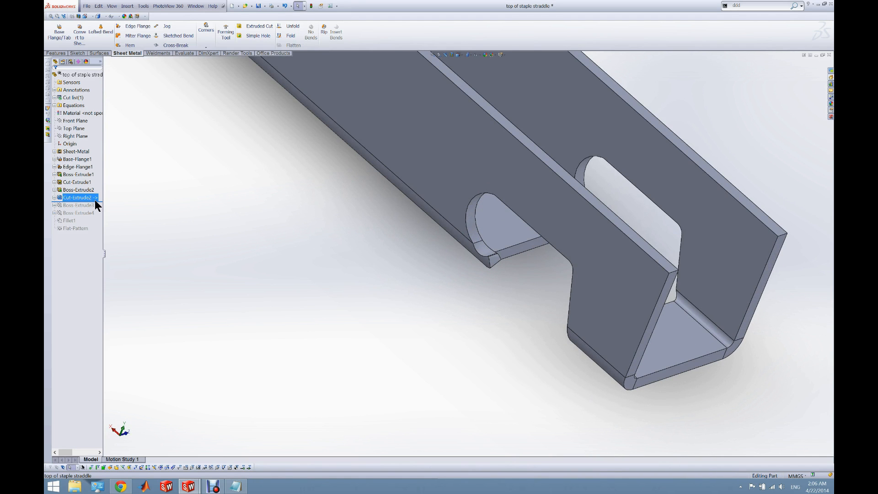
{"action": "left_click_drag", "start_coordinate": [95, 201], "coordinate": [94, 209]}
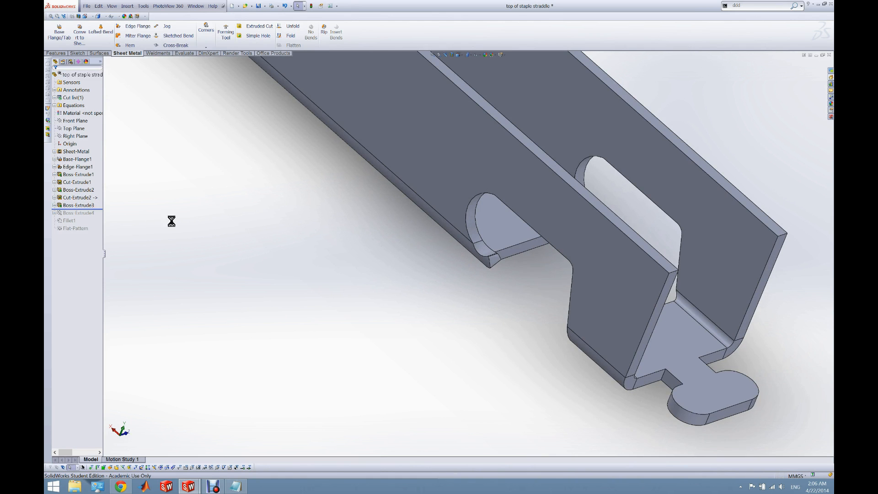
Review the Up To Surface extrusion settings of the rounded end tab, Boss-Extrude3, and leave its definition unchanged.
{"action": "scroll", "coordinate": [496, 256], "scroll_direction": "up", "scroll_amount": 3}
{"action": "middle_click_drag", "start_coordinate": [555, 295], "coordinate": [377, 260]}
{"action": "right_click", "coordinate": [68, 205]}
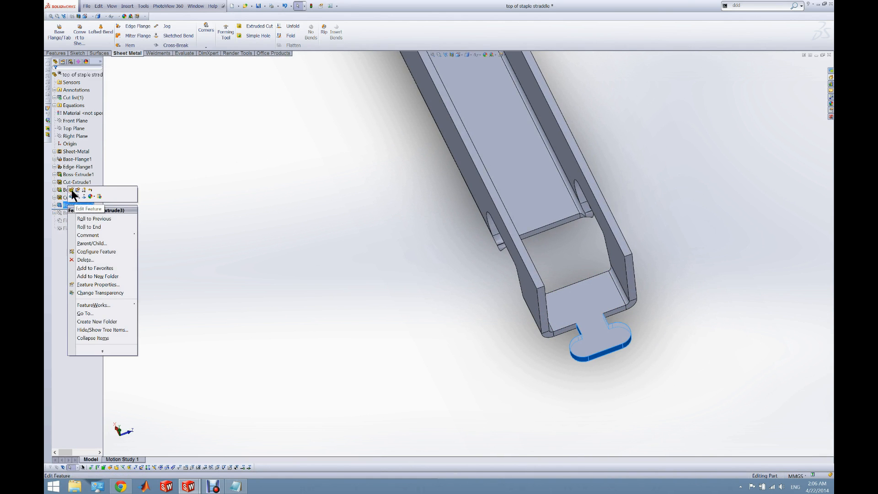
{"action": "left_click", "coordinate": [71, 189]}
{"action": "scroll", "coordinate": [612, 343], "scroll_direction": "down", "scroll_amount": 2}
{"action": "middle_click_drag", "start_coordinate": [611, 342], "coordinate": [312, 397]}
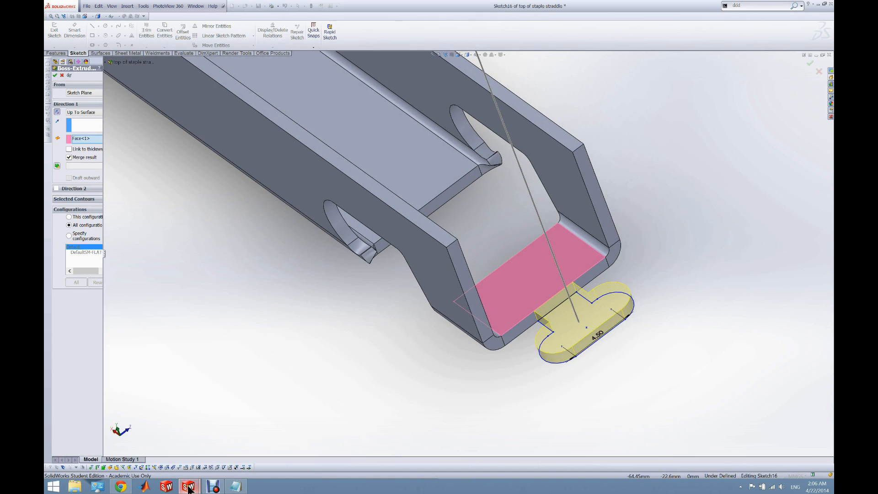
{"action": "left_click", "coordinate": [62, 75]}
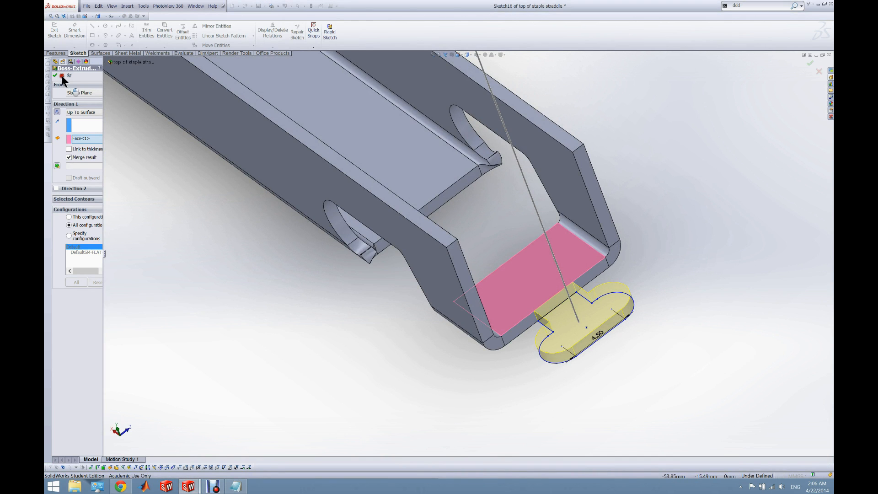
Look at the slotted end of the main staple holder part, and return to the top of staple straddle part.
{"action": "mouse_move", "coordinate": [188, 486]}
{"action": "left_click", "coordinate": [105, 455]}
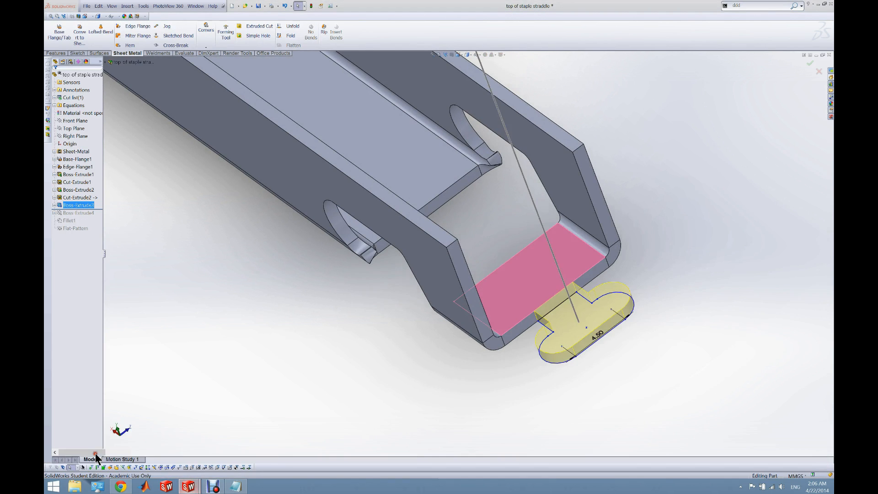
{"action": "scroll", "coordinate": [464, 237], "scroll_direction": "down", "scroll_amount": 5}
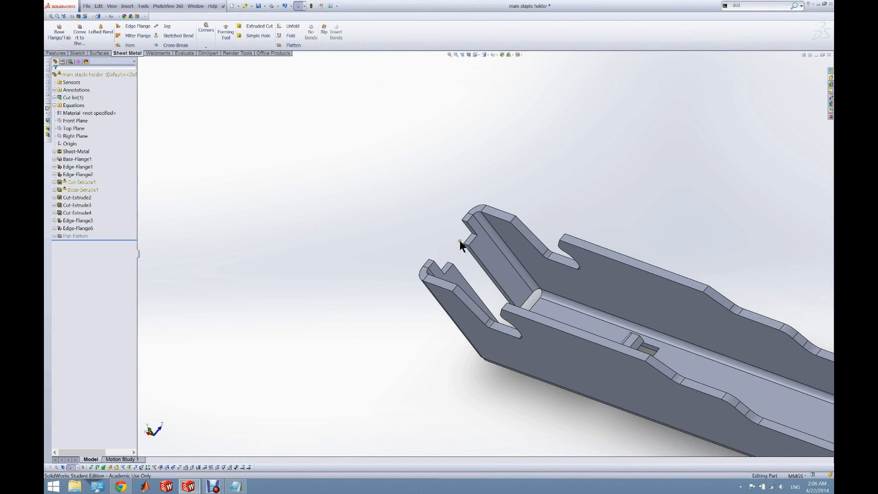
{"action": "mouse_move", "coordinate": [187, 486]}
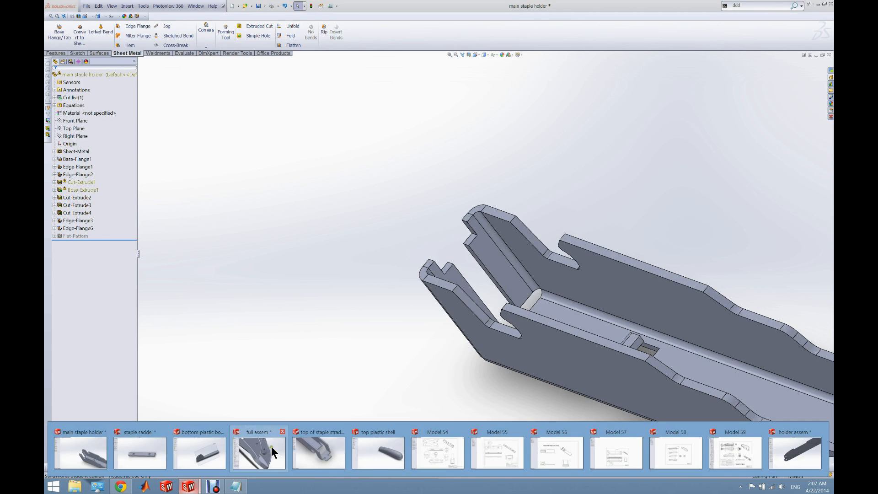
{"action": "left_click", "coordinate": [327, 447]}
Roll the feature history forward to include Boss-Extrude4.
{"action": "scroll", "coordinate": [410, 416], "scroll_direction": "down", "scroll_amount": 8}
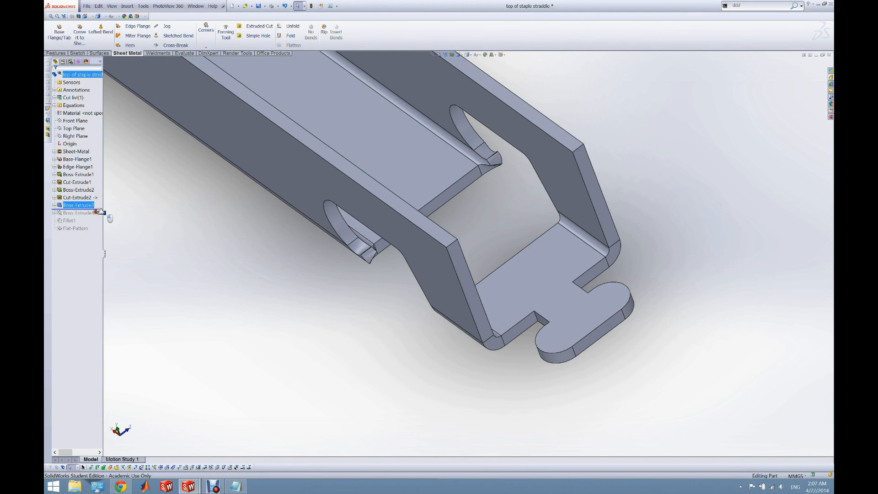
{"action": "left_click", "coordinate": [258, 265]}
{"action": "scroll", "coordinate": [284, 295], "scroll_direction": "up", "scroll_amount": 10}
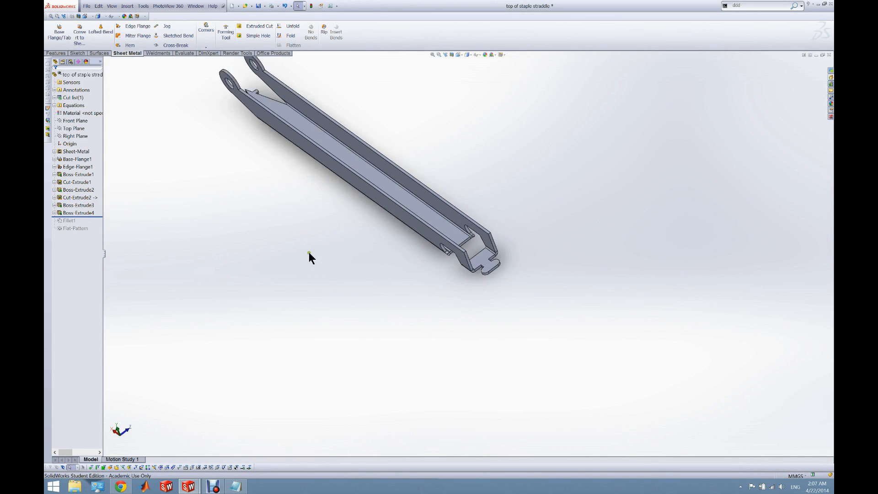
Examine the pointed cross-shaped tip between the two pivot ears of the straddle from above and from the side.
{"action": "scroll", "coordinate": [309, 245], "scroll_direction": "down", "scroll_amount": 8}
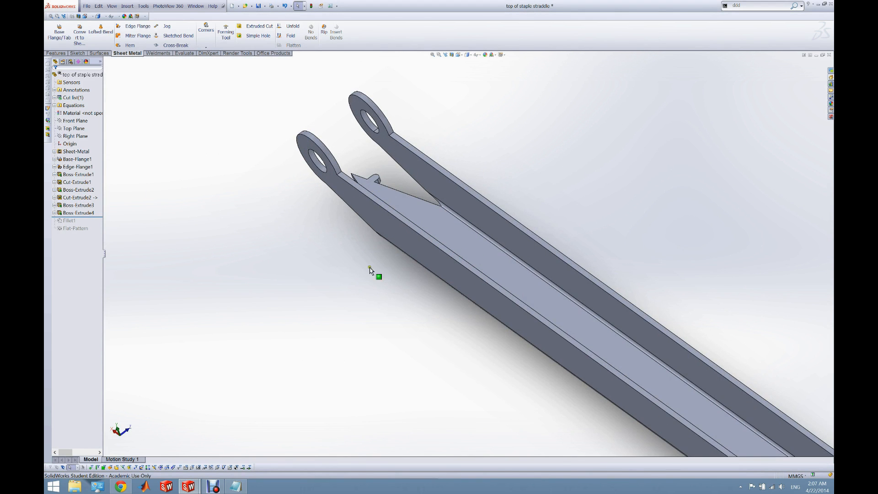
{"action": "middle_click_drag", "start_coordinate": [378, 224], "coordinate": [385, 269]}
{"action": "scroll", "coordinate": [350, 261], "scroll_direction": "up", "scroll_amount": 2}
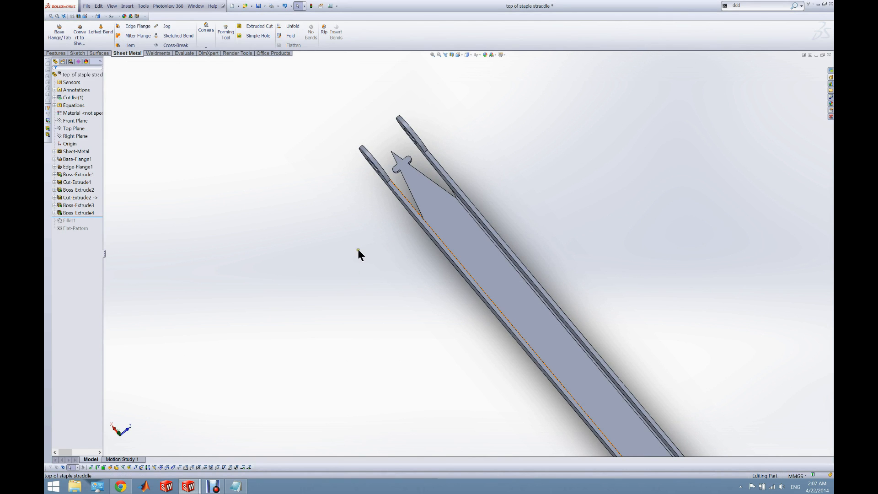
{"action": "middle_click_drag", "start_coordinate": [386, 182], "coordinate": [404, 273]}
{"action": "mouse_move", "coordinate": [369, 148]}
{"action": "middle_mouse_down"}
{"action": "mouse_move", "coordinate": [365, 213]}
{"action": "mouse_move", "coordinate": [320, 229]}
{"action": "mouse_move", "coordinate": [358, 157]}
{"action": "middle_mouse_up"}
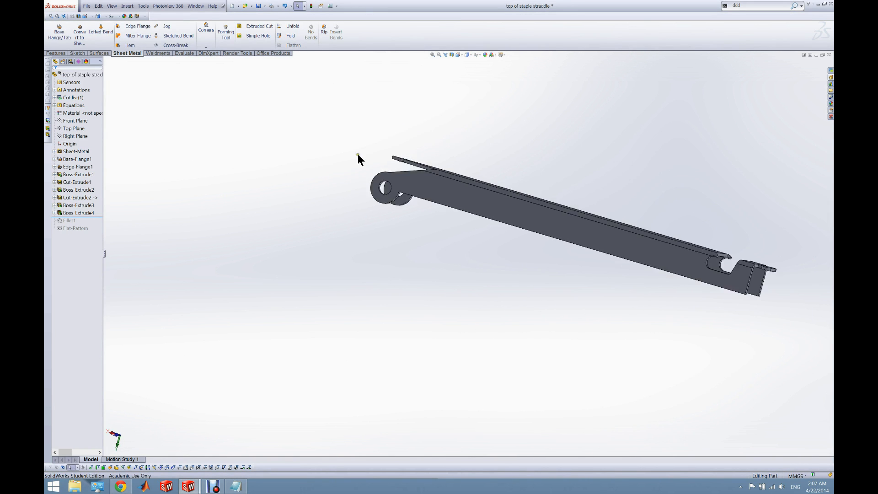
{"action": "scroll", "coordinate": [358, 154], "scroll_direction": "up", "scroll_amount": 1}
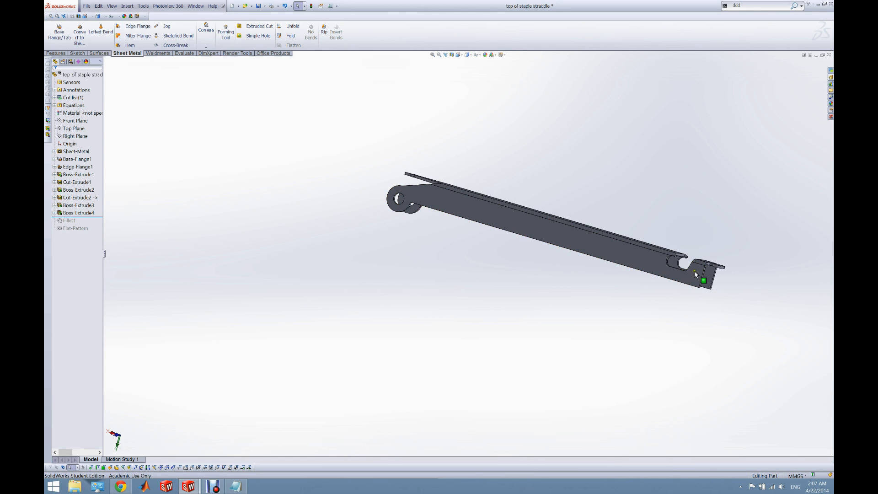
{"action": "scroll", "coordinate": [447, 202], "scroll_direction": "down", "scroll_amount": 6}
{"action": "middle_click_drag", "start_coordinate": [447, 202], "coordinate": [493, 33]}
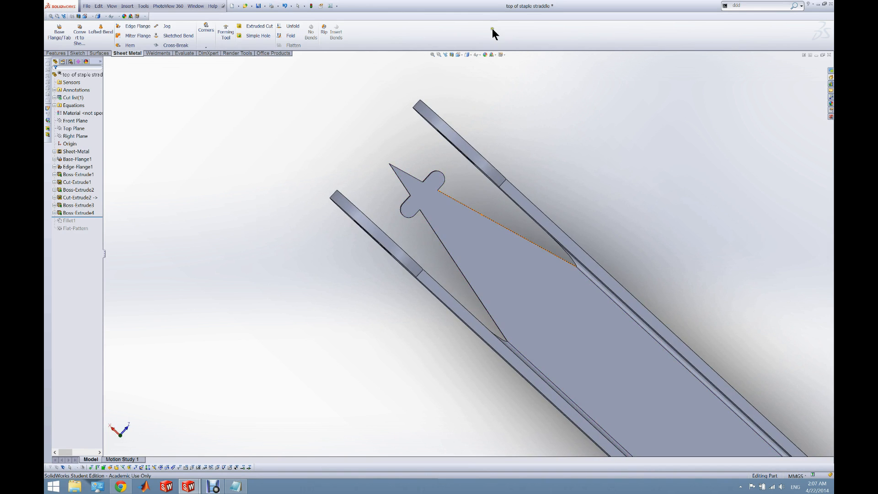
Review the Up To Surface extrusion definition of the pointed tip, Boss-Extrude4, and close it without changes.
{"action": "right_click", "coordinate": [74, 213]}
{"action": "left_click", "coordinate": [82, 198]}
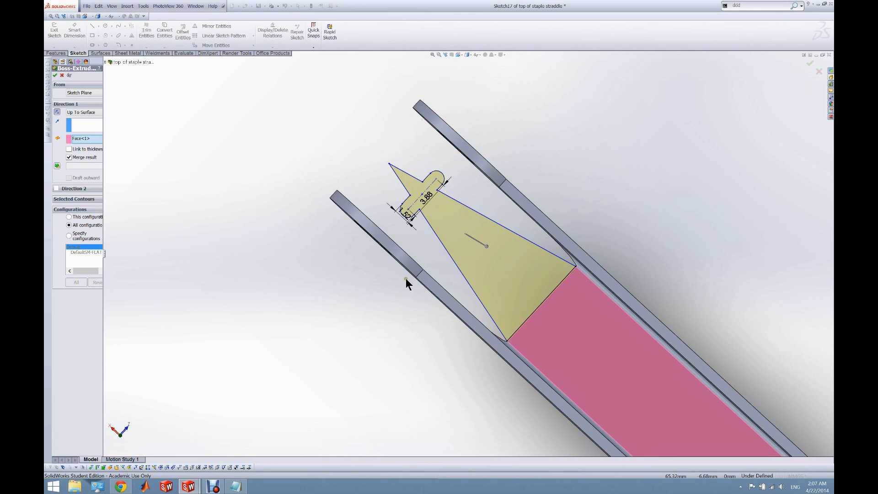
{"action": "middle_click_drag", "start_coordinate": [414, 276], "coordinate": [503, 325]}
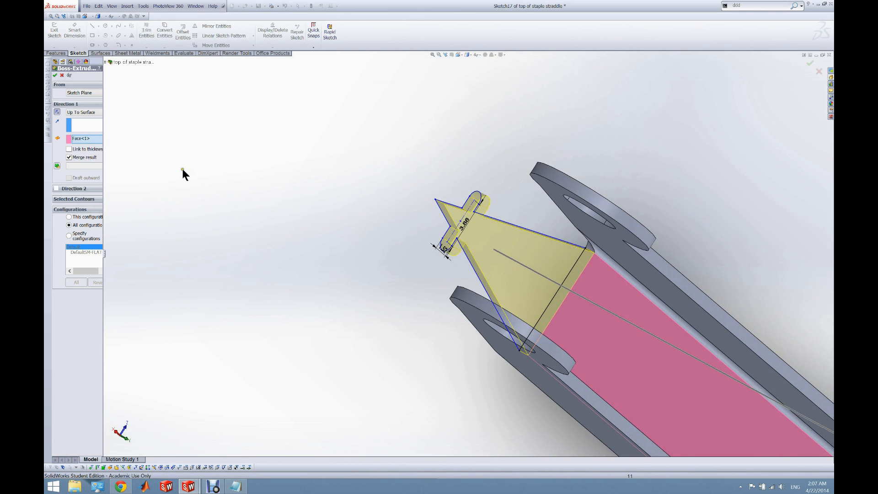
{"action": "left_click", "coordinate": [62, 75]}
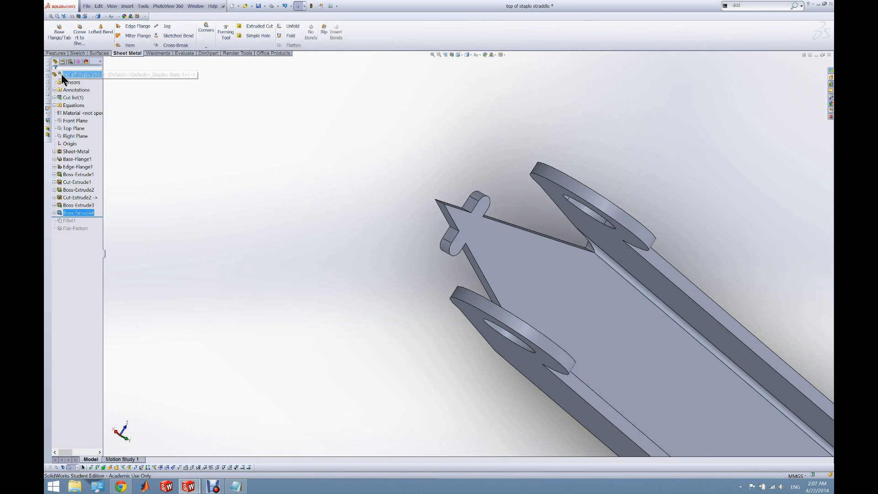
Roll the feature history forward past Fillet1 to the end of the part.
{"action": "left_click", "coordinate": [78, 213]}
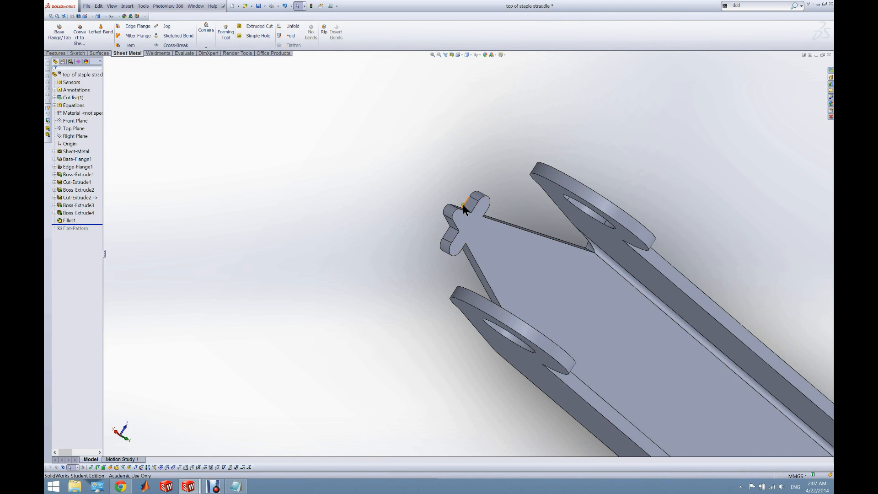
{"action": "left_click_drag", "start_coordinate": [94, 225], "coordinate": [98, 231]}
{"action": "left_click", "coordinate": [282, 44]}
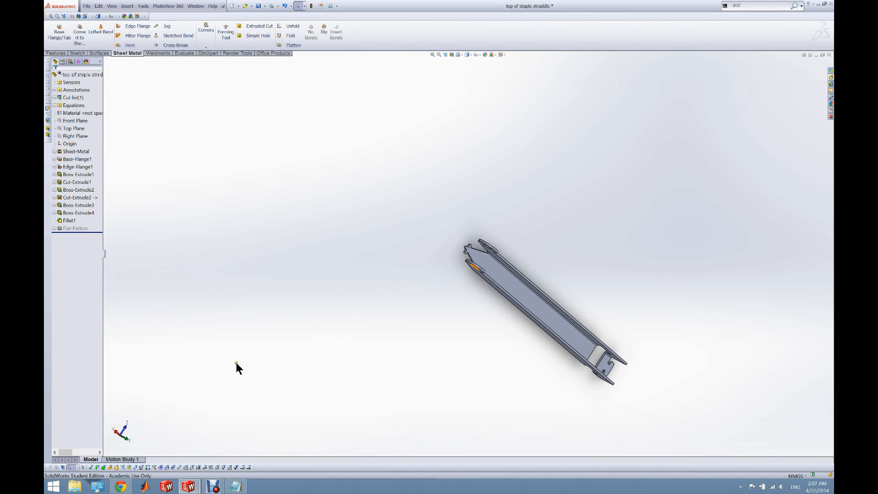
Switch to the holder assem assembly, dismiss the rebuild error report, and collapse the top of staple straddle component's features.
{"action": "mouse_move", "coordinate": [188, 486]}
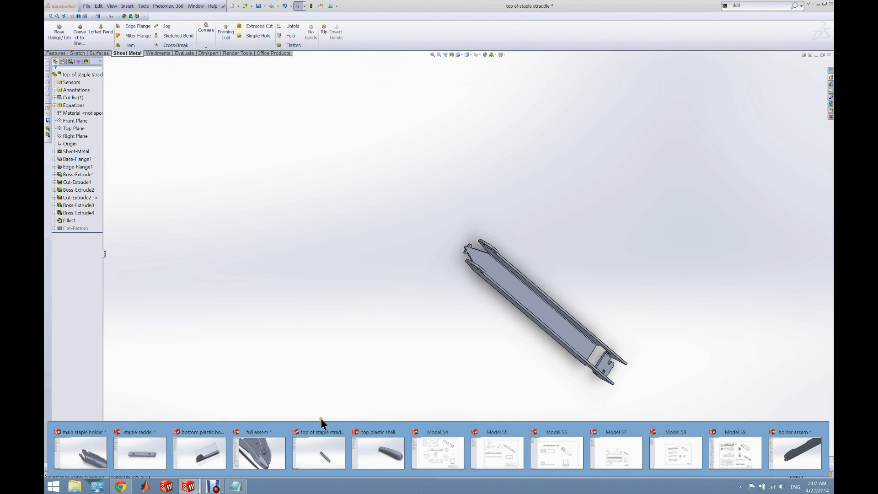
{"action": "left_click", "coordinate": [791, 448]}
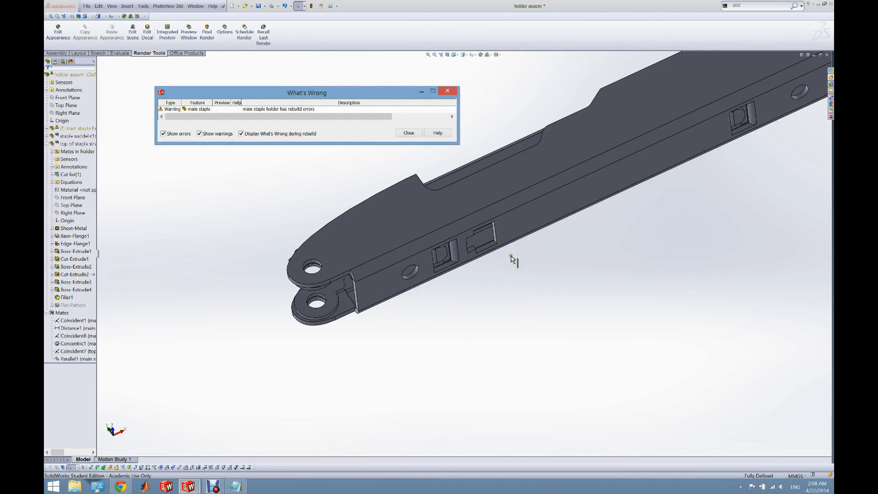
{"action": "left_click", "coordinate": [408, 133]}
{"action": "middle_click_drag", "start_coordinate": [455, 229], "coordinate": [427, 376]}
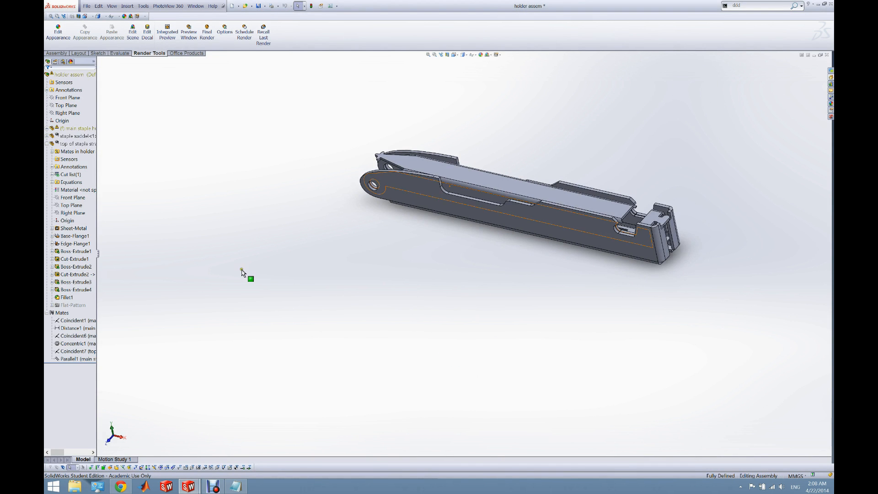
{"action": "left_click", "coordinate": [85, 367]}
{"action": "left_click", "coordinate": [46, 144]}
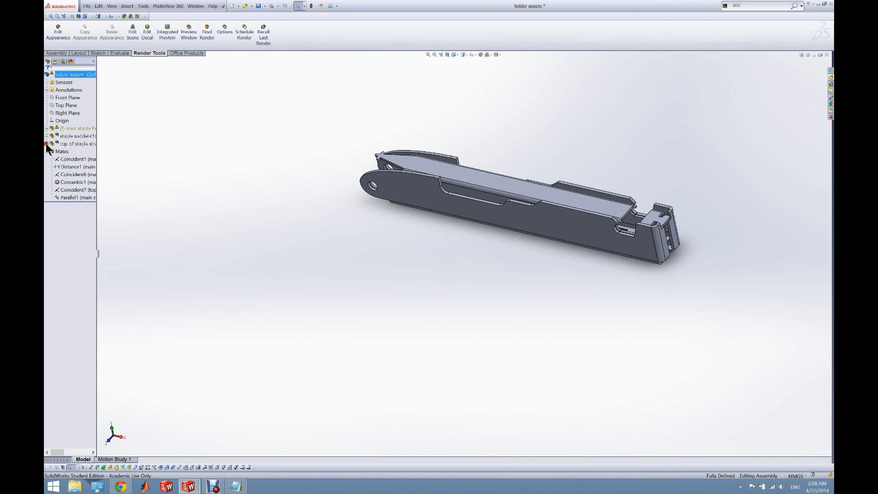
Hide the top of staple straddle and staple saddel components to expose the inside of the main staple holder.
{"action": "right_click", "coordinate": [62, 144]}
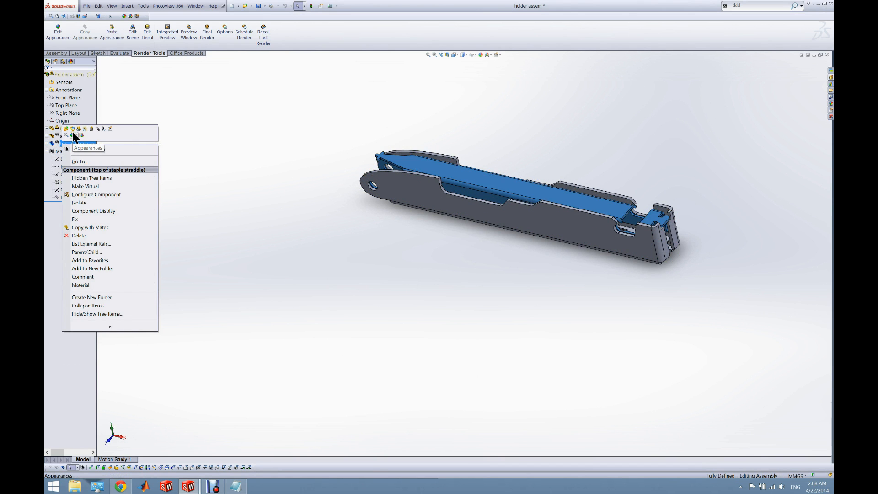
{"action": "left_click", "coordinate": [75, 134]}
{"action": "left_click", "coordinate": [74, 136]}
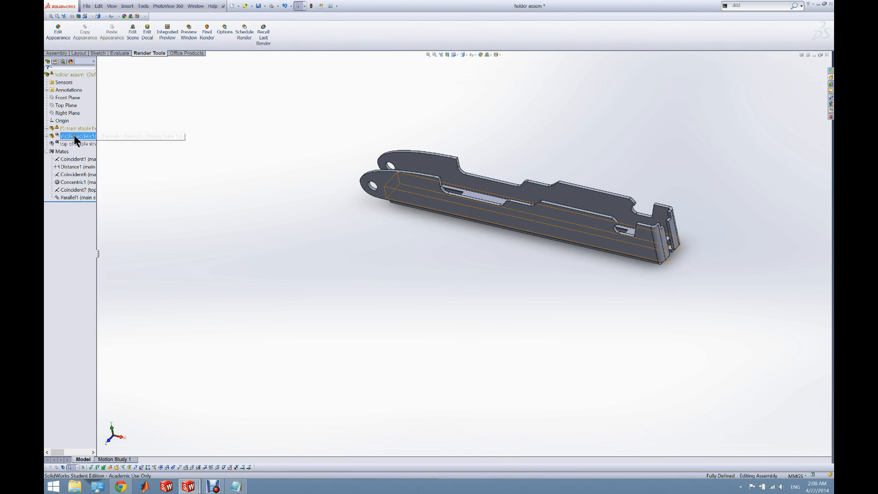
{"action": "right_click", "coordinate": [74, 136]}
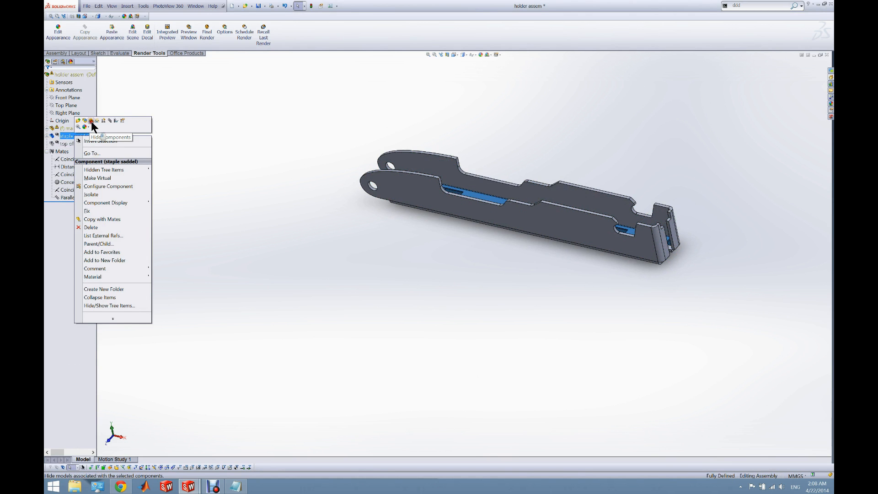
{"action": "left_click", "coordinate": [92, 122]}
{"action": "left_click", "coordinate": [528, 284]}
{"action": "scroll", "coordinate": [528, 284], "scroll_direction": "up", "scroll_amount": 1}
{"action": "scroll", "coordinate": [598, 236], "scroll_direction": "down", "scroll_amount": 4}
{"action": "middle_click_drag", "start_coordinate": [598, 236], "coordinate": [548, 256]}
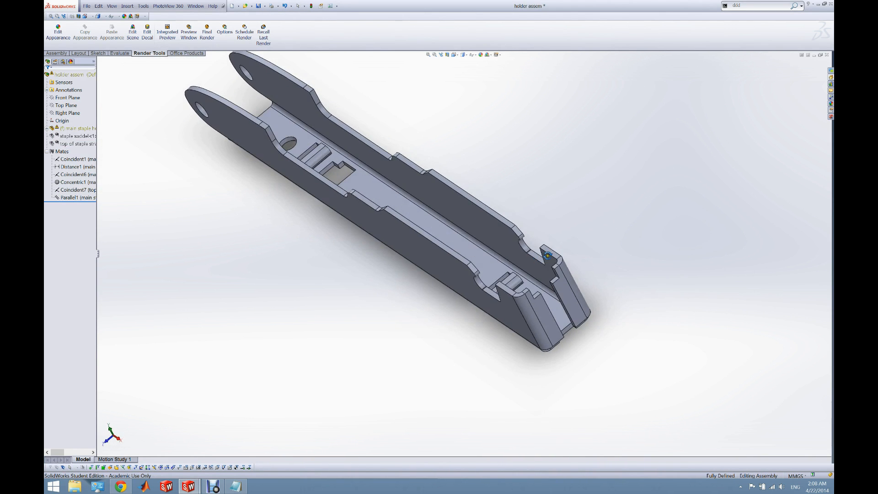
Show the staple saddel component again and inspect from the end how it sits inside the main staple holder.
{"action": "right_click", "coordinate": [78, 135]}
{"action": "left_click", "coordinate": [91, 128]}
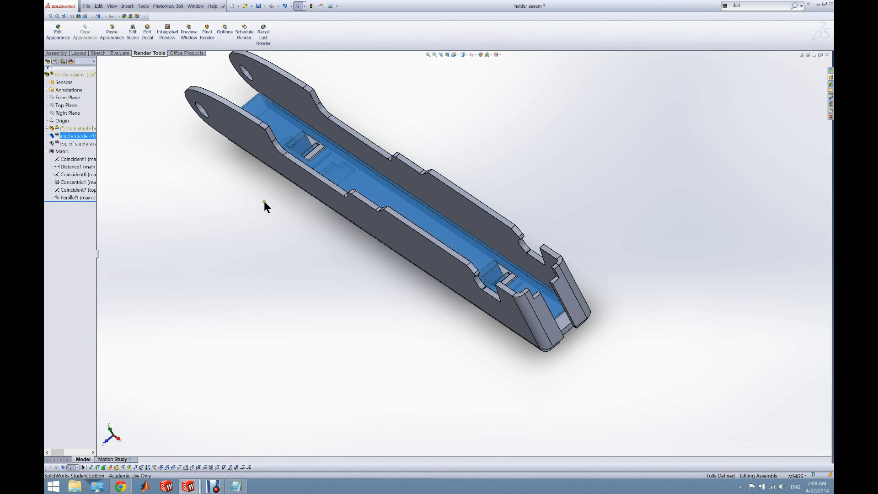
{"action": "scroll", "coordinate": [251, 227], "scroll_direction": "down", "scroll_amount": 4}
{"action": "left_click", "coordinate": [282, 218]}
{"action": "middle_click_drag", "start_coordinate": [316, 203], "coordinate": [486, 247]}
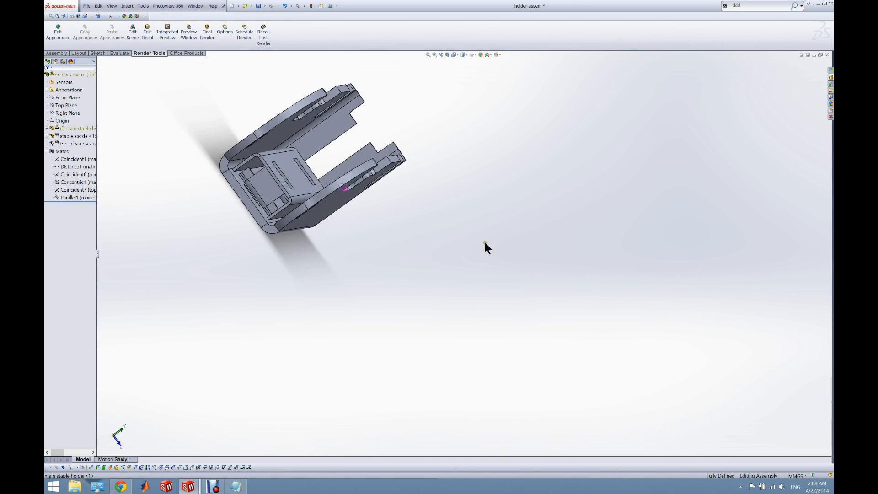
{"action": "scroll", "coordinate": [286, 185], "scroll_direction": "down", "scroll_amount": 3}
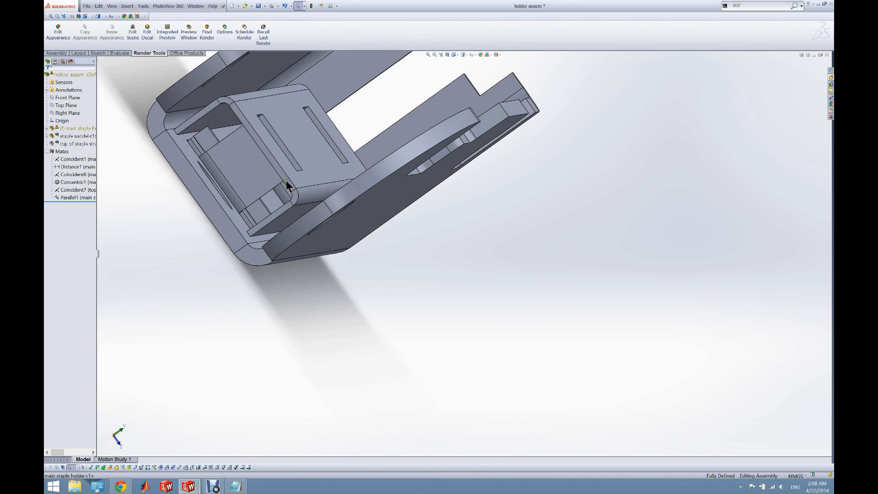
Examine the Coincident1 mate between the main staple holder and the staple saddel along the holder floor.
{"action": "left_click", "coordinate": [80, 158]}
{"action": "middle_click_drag", "start_coordinate": [446, 200], "coordinate": [332, 251]}
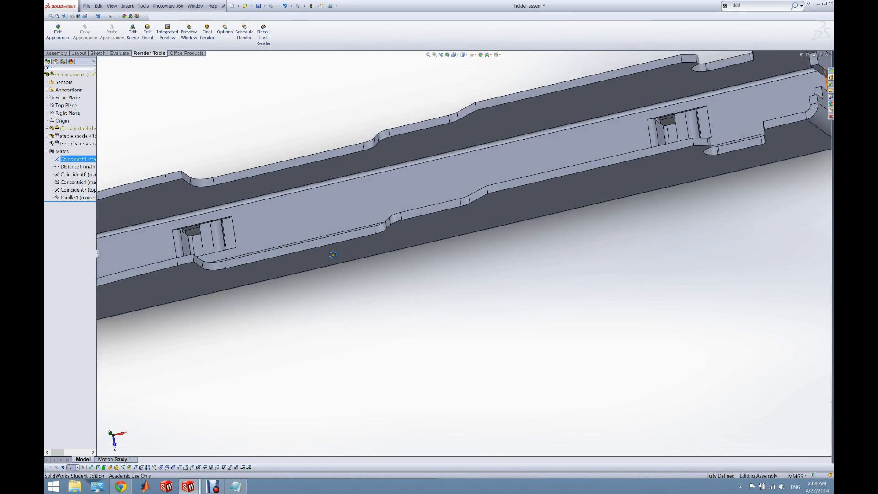
{"action": "scroll", "coordinate": [335, 249], "scroll_direction": "up", "scroll_amount": 2}
{"action": "scroll", "coordinate": [769, 173], "scroll_direction": "down", "scroll_amount": 2}
{"action": "scroll", "coordinate": [654, 165], "scroll_direction": "down", "scroll_amount": 4}
{"action": "middle_click_drag", "start_coordinate": [645, 169], "coordinate": [631, 206]}
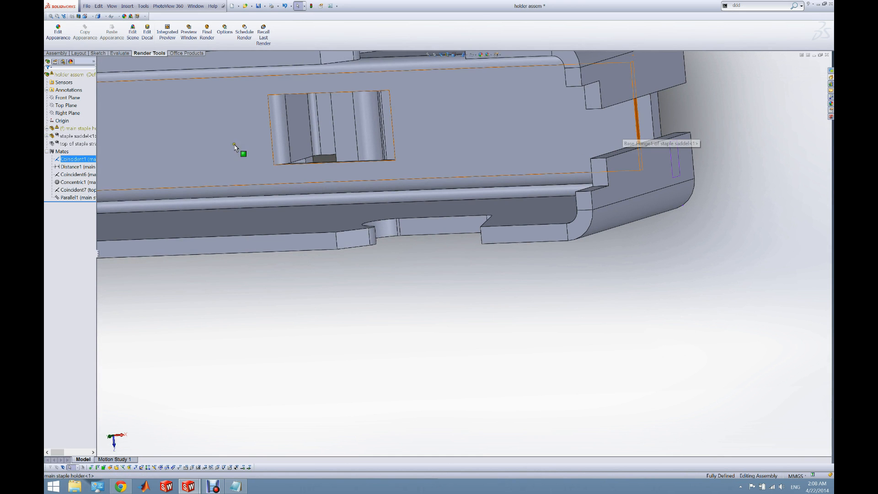
Examine the Distance1 mate between the main staple holder and the staple saddel around the underside cutouts and front end.
{"action": "left_click", "coordinate": [70, 166]}
{"action": "middle_click_drag", "start_coordinate": [353, 194], "coordinate": [222, 238]}
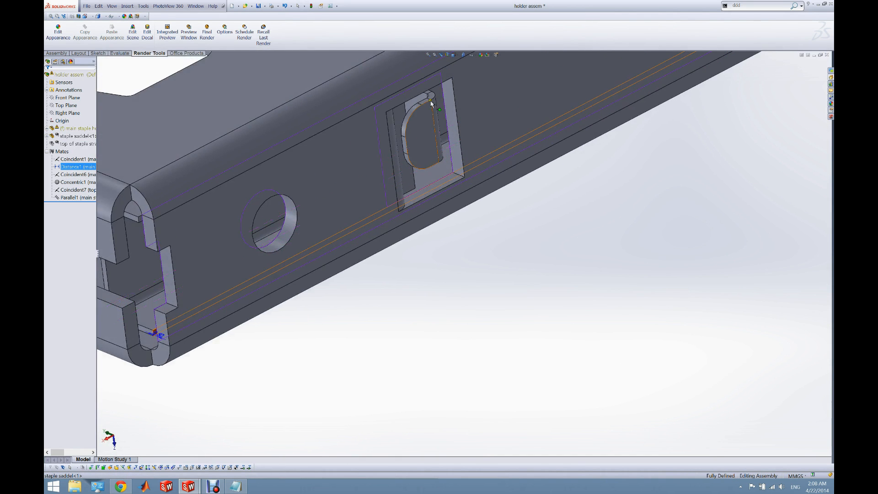
{"action": "scroll", "coordinate": [429, 99], "scroll_direction": "down", "scroll_amount": 4}
{"action": "middle_click_drag", "start_coordinate": [385, 162], "coordinate": [386, 224]}
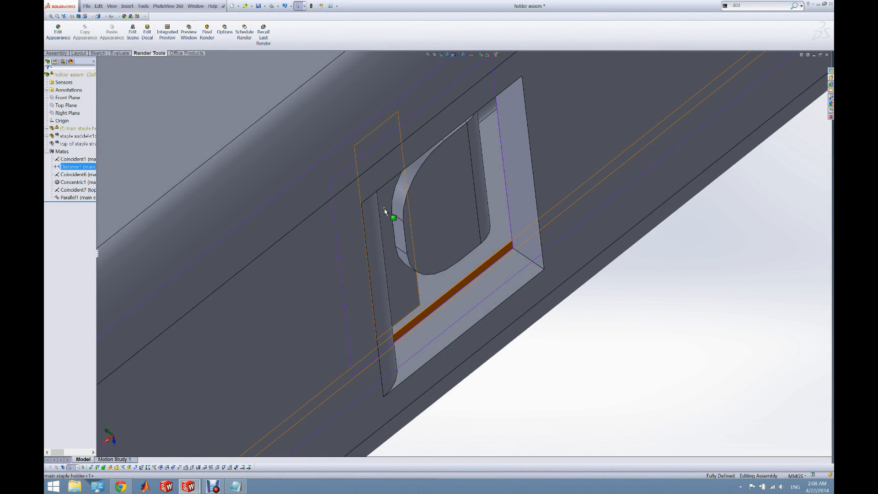
{"action": "scroll", "coordinate": [391, 215], "scroll_direction": "up", "scroll_amount": 4}
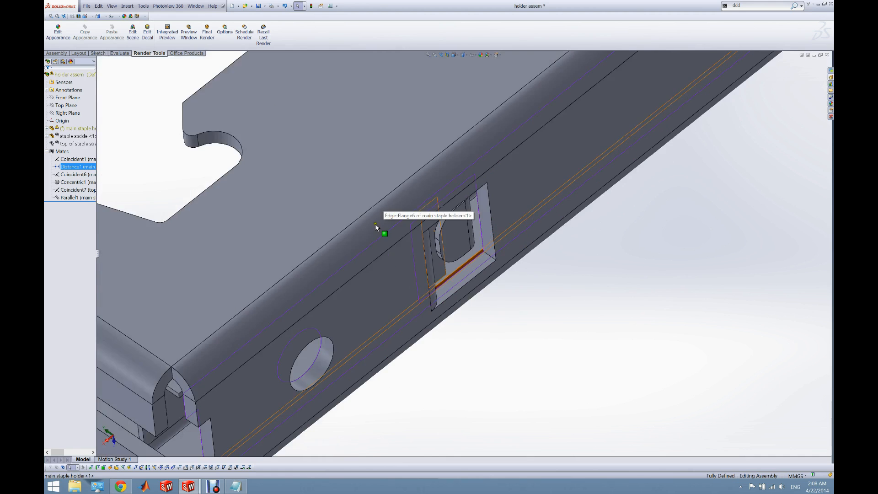
{"action": "middle_click_drag", "start_coordinate": [326, 315], "coordinate": [410, 279]}
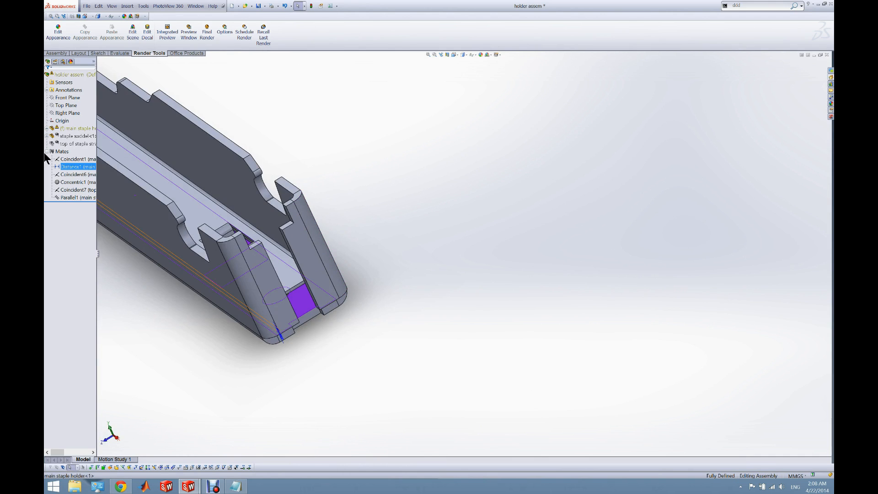
Examine the Coincident6 mate that aligns the planes of the main staple holder and the staple saddel along their length.
{"action": "left_click", "coordinate": [68, 173]}
{"action": "middle_click_drag", "start_coordinate": [153, 223], "coordinate": [165, 238]}
{"action": "middle_click_drag", "start_coordinate": [203, 130], "coordinate": [214, 110]}
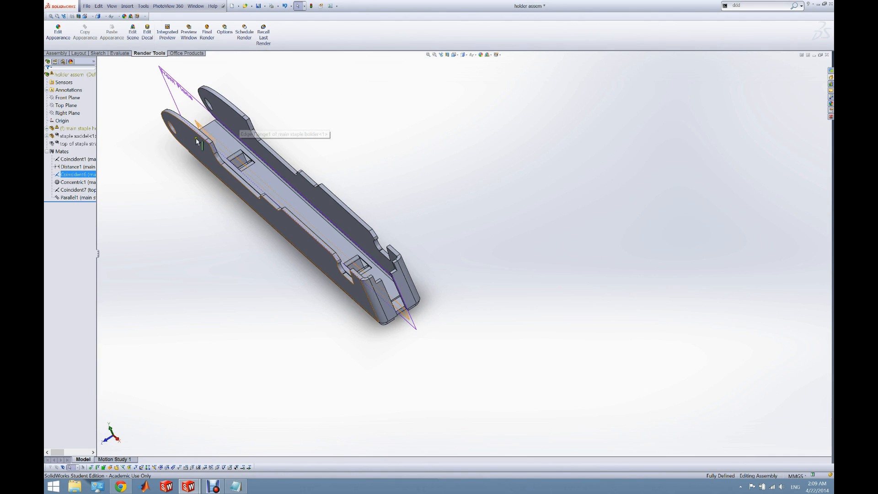
{"action": "scroll", "coordinate": [184, 102], "scroll_direction": "down", "scroll_amount": 3}
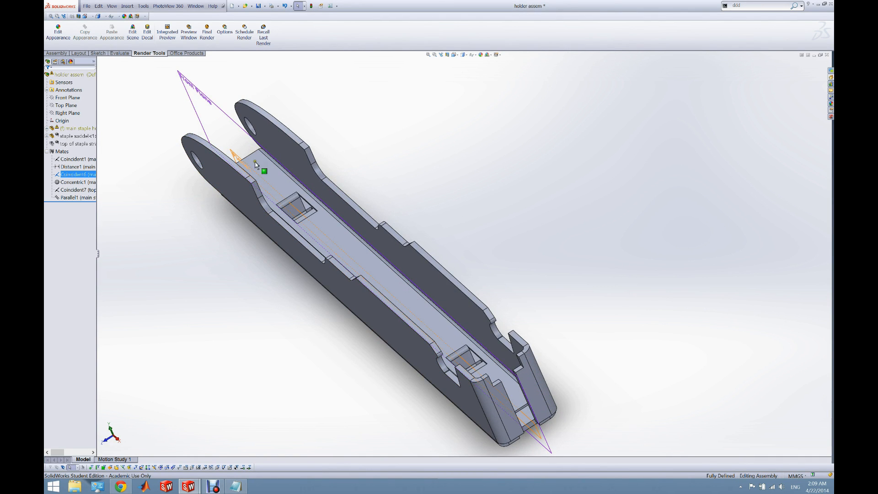
{"action": "left_click", "coordinate": [149, 194]}
{"action": "middle_click_drag", "start_coordinate": [284, 245], "coordinate": [275, 199]}
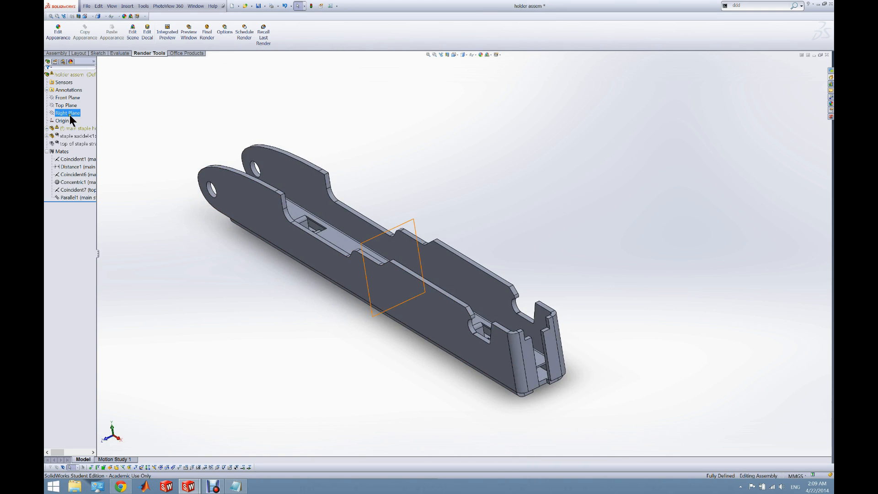
Show the hidden top of staple straddle component again in the holder assembly.
{"action": "right_click", "coordinate": [76, 143]}
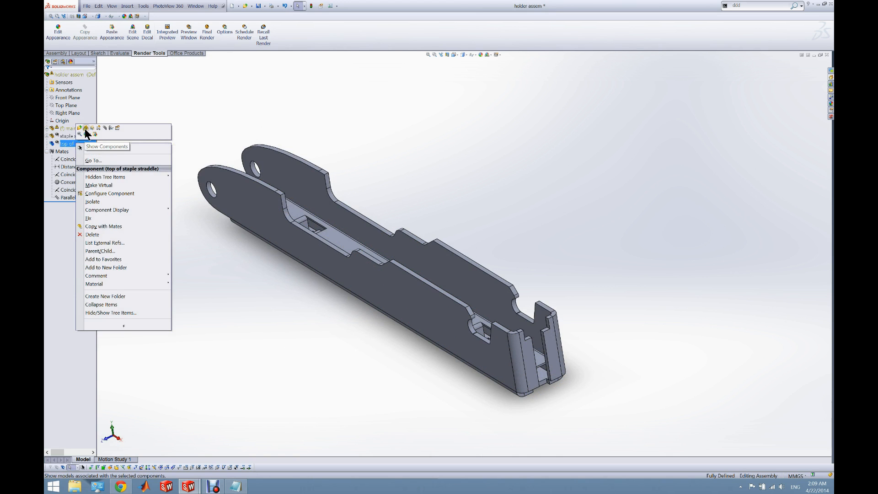
{"action": "left_click", "coordinate": [85, 129]}
{"action": "left_click", "coordinate": [233, 293]}
{"action": "middle_click_drag", "start_coordinate": [232, 294], "coordinate": [295, 323]}
{"action": "scroll", "coordinate": [287, 298], "scroll_direction": "up", "scroll_amount": 3}
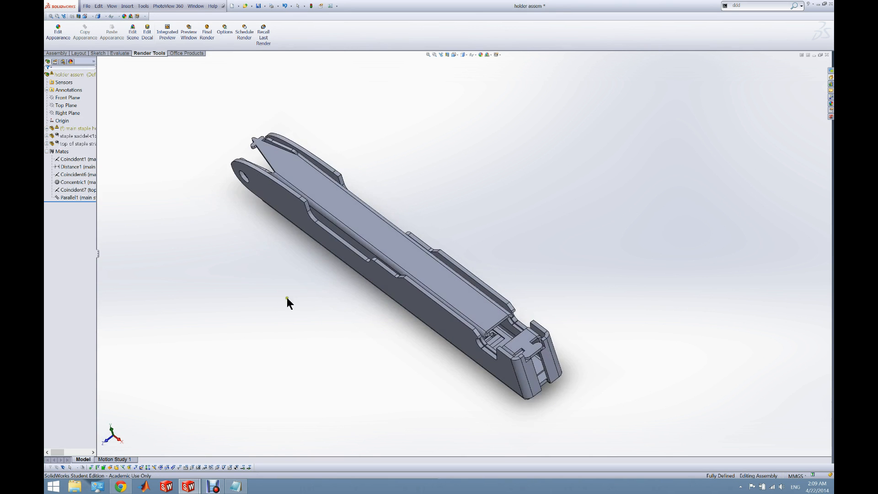
Examine the Concentric1 mate between the main staple holder and the top of staple straddle at the rear pivot holes.
{"action": "left_click", "coordinate": [64, 184]}
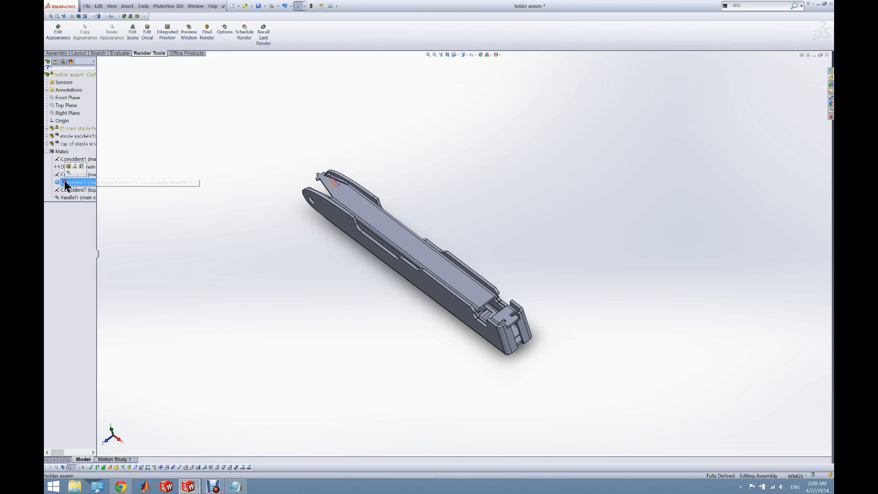
{"action": "scroll", "coordinate": [362, 194], "scroll_direction": "down", "scroll_amount": 6}
{"action": "middle_click_drag", "start_coordinate": [378, 172], "coordinate": [404, 210]}
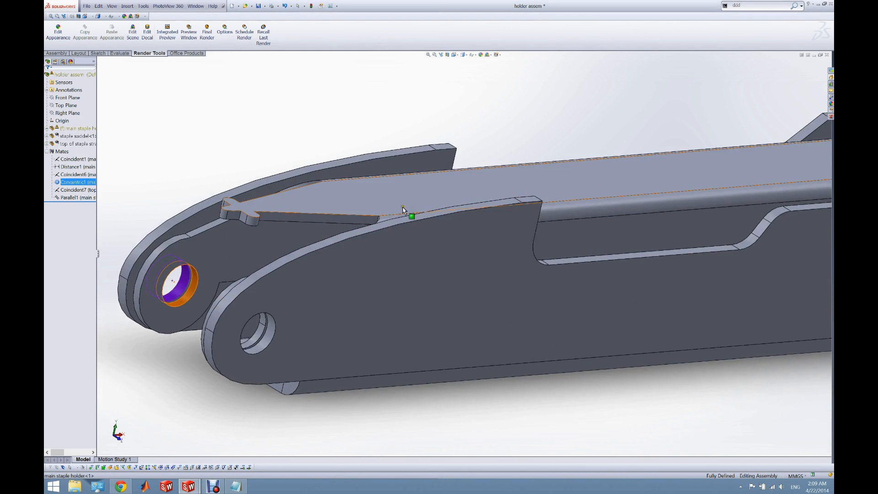
{"action": "left_click", "coordinate": [370, 199]}
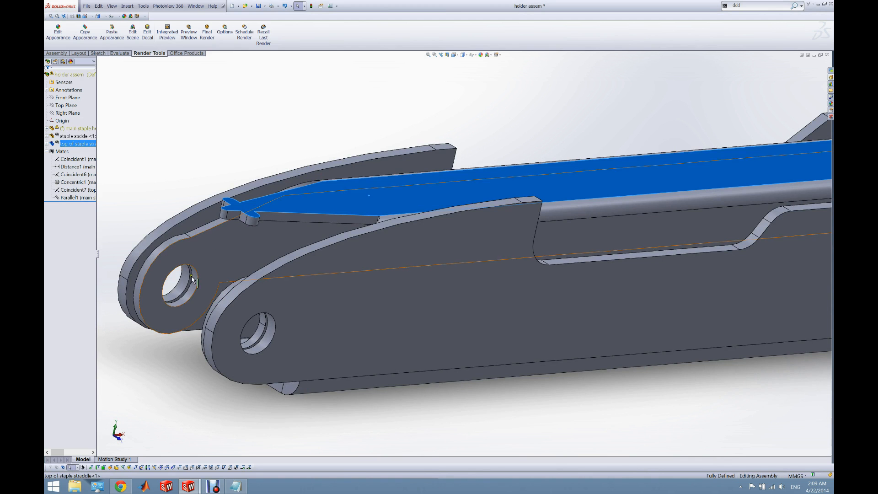
{"action": "left_click", "coordinate": [169, 191]}
Examine the Coincident7 mate that aligns the lengthwise planes of the top of staple straddle and its mating component.
{"action": "left_click", "coordinate": [68, 188]}
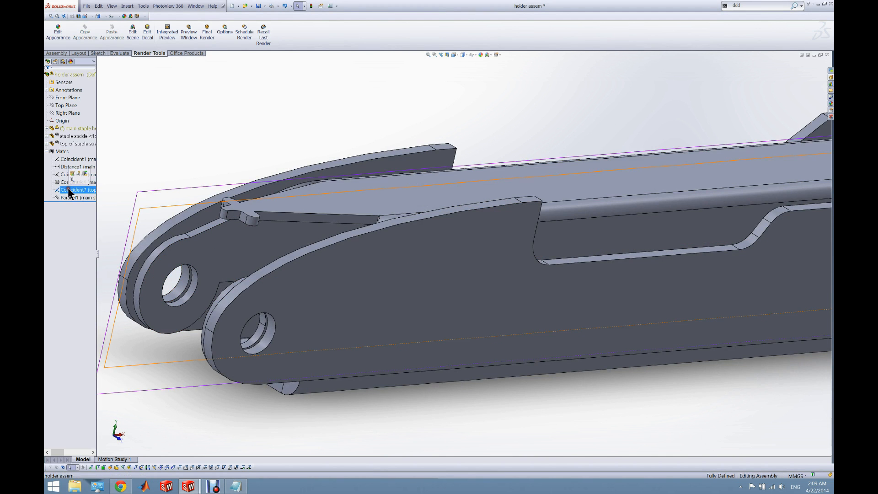
{"action": "scroll", "coordinate": [349, 201], "scroll_direction": "up", "scroll_amount": 3}
{"action": "middle_click_drag", "start_coordinate": [349, 202], "coordinate": [159, 188]}
Examine the Parallel1 mate between the main staple holder's upper side edge and the straddle's front top face, and review the whole assembly.
{"action": "left_click", "coordinate": [76, 197]}
{"action": "middle_click_drag", "start_coordinate": [274, 201], "coordinate": [556, 232]}
{"action": "scroll", "coordinate": [555, 232], "scroll_direction": "down", "scroll_amount": 5}
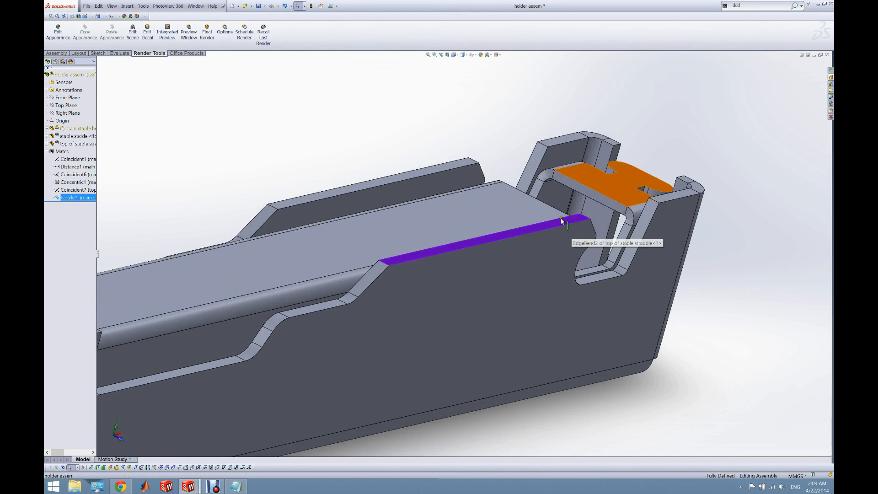
{"action": "middle_click_drag", "start_coordinate": [554, 209], "coordinate": [471, 130]}
{"action": "scroll", "coordinate": [471, 132], "scroll_direction": "up", "scroll_amount": 5}
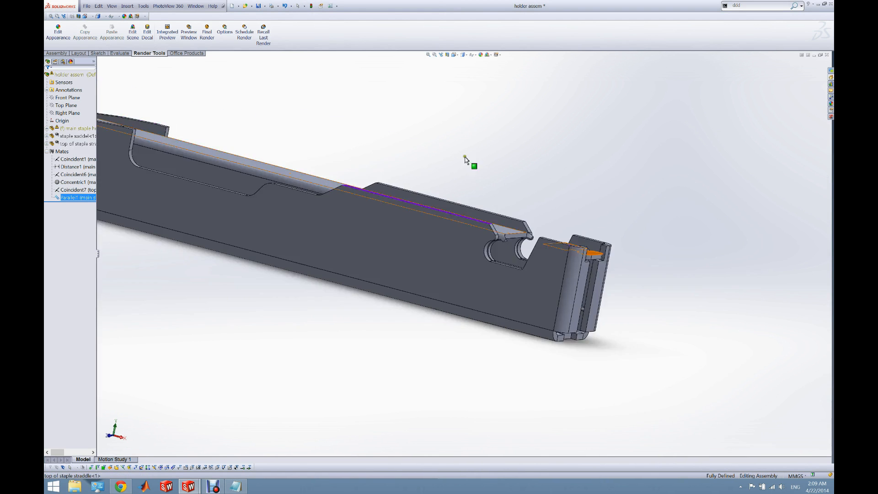
{"action": "left_click", "coordinate": [551, 162]}
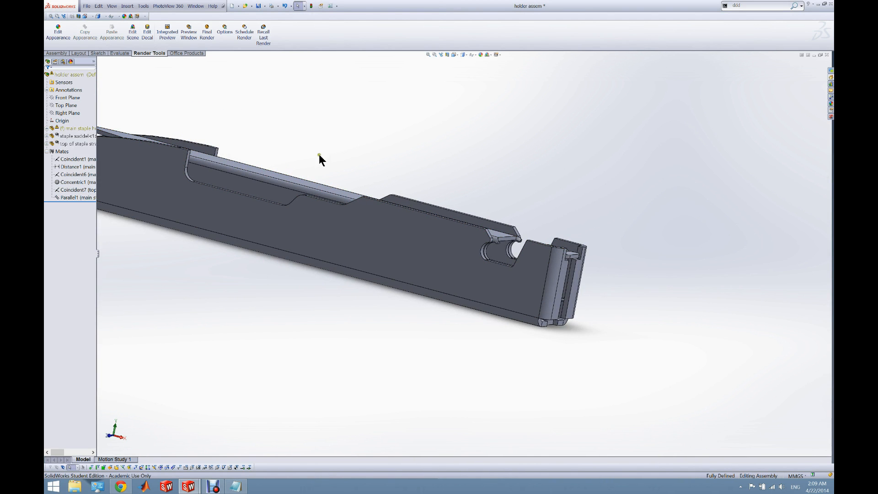
{"action": "left_click_drag", "start_coordinate": [333, 235], "coordinate": [271, 139]}
{"action": "left_click", "coordinate": [306, 127]}
{"action": "scroll", "coordinate": [126, 180], "scroll_direction": "up", "scroll_amount": 3}
{"action": "middle_click_drag", "start_coordinate": [352, 185], "coordinate": [320, 256]}
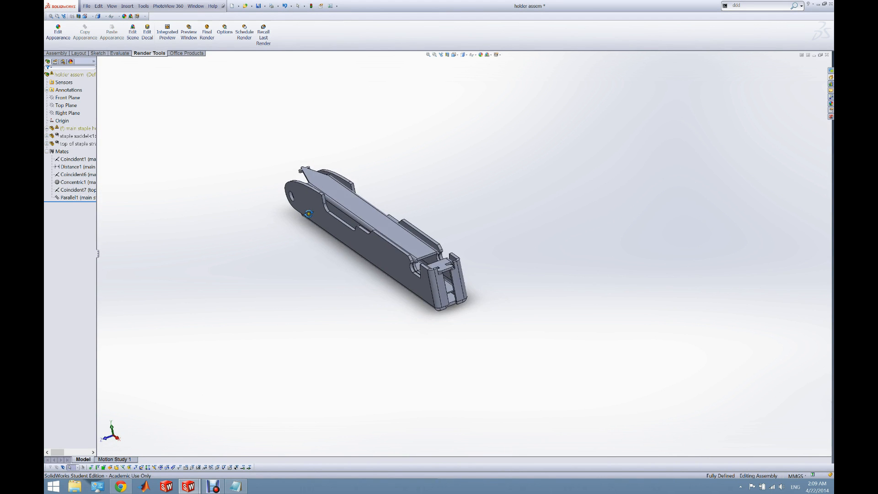
Switch to the open bottom plastic body part and view it from the side.
{"action": "key", "text": "ctrl+Tab"}
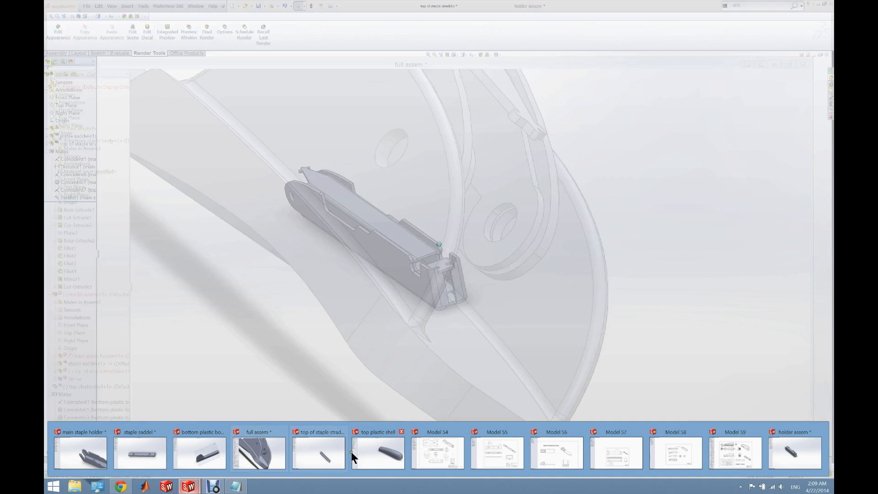
{"action": "mouse_move", "coordinate": [481, 451]}
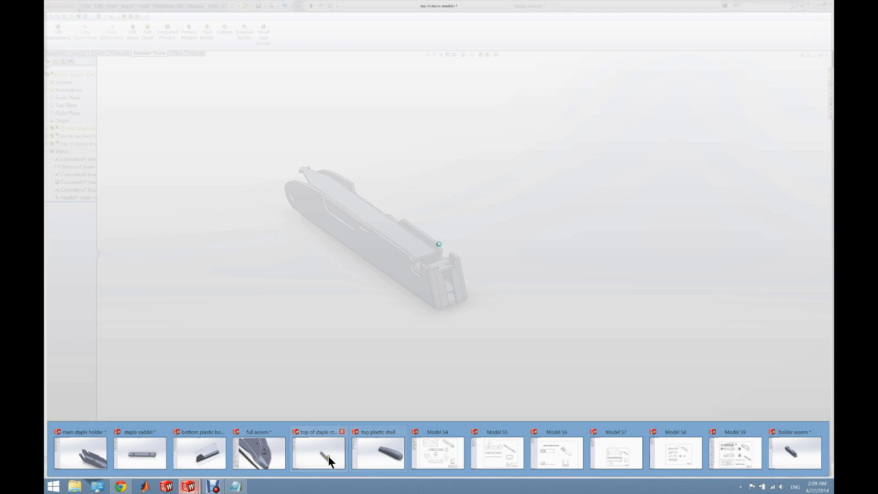
{"action": "left_click", "coordinate": [205, 453]}
{"action": "middle_click_drag", "start_coordinate": [584, 329], "coordinate": [566, 213]}
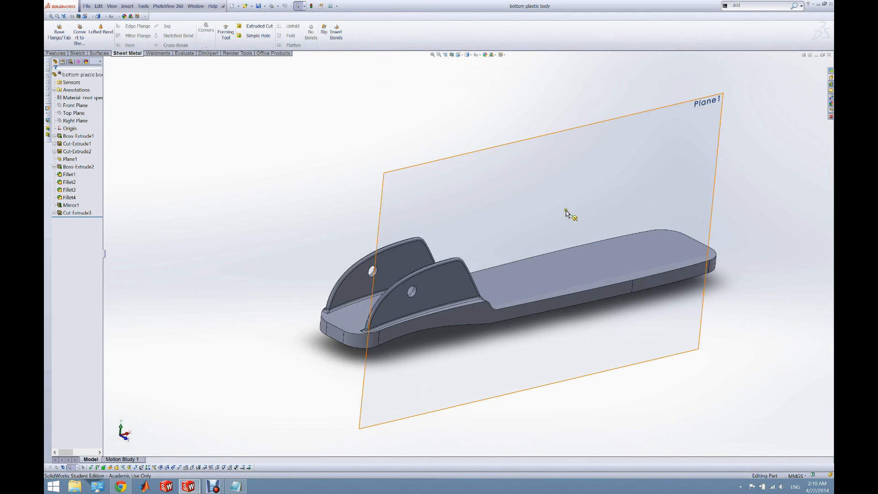
Roll the bottom plastic body's feature history back to just after Boss-Extrude1.
{"action": "left_click", "coordinate": [92, 213]}
{"action": "left_click_drag", "start_coordinate": [93, 215], "coordinate": [94, 140]}
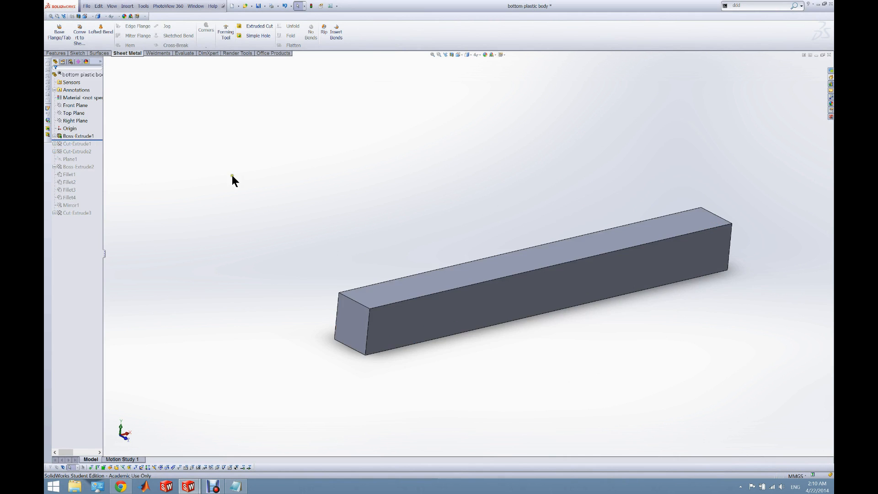
{"action": "middle_click_drag", "start_coordinate": [298, 221], "coordinate": [350, 293]}
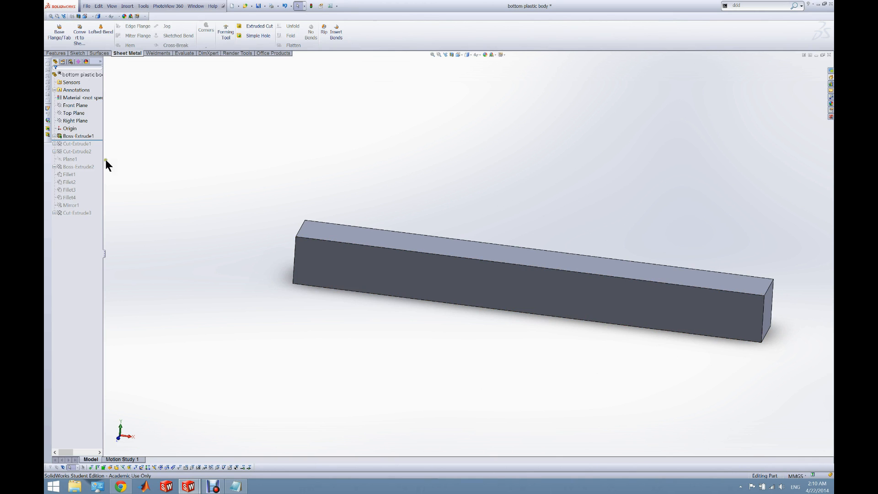
Open the sketch behind Boss-Extrude1 to review its dimensioned rectangle, and exit it without changes.
{"action": "right_click", "coordinate": [83, 136]}
{"action": "left_click", "coordinate": [97, 128]}
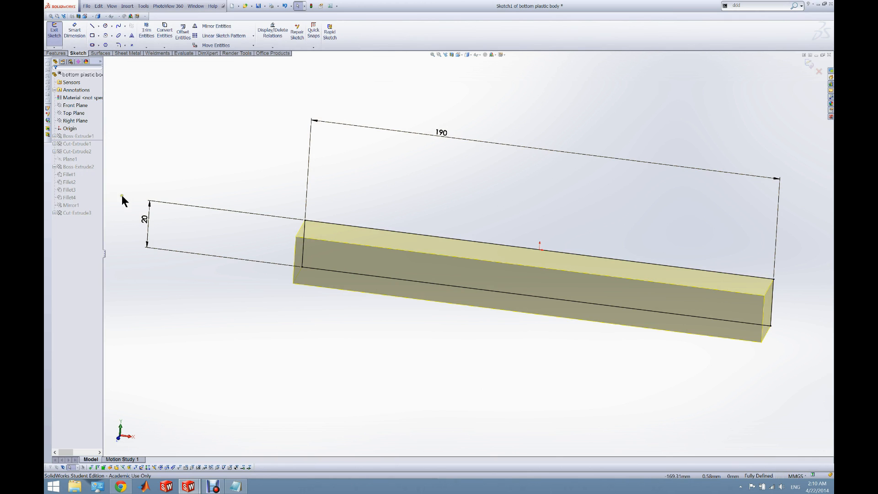
{"action": "left_click", "coordinate": [69, 145]}
{"action": "left_click", "coordinate": [54, 31]}
{"action": "left_click", "coordinate": [75, 136]}
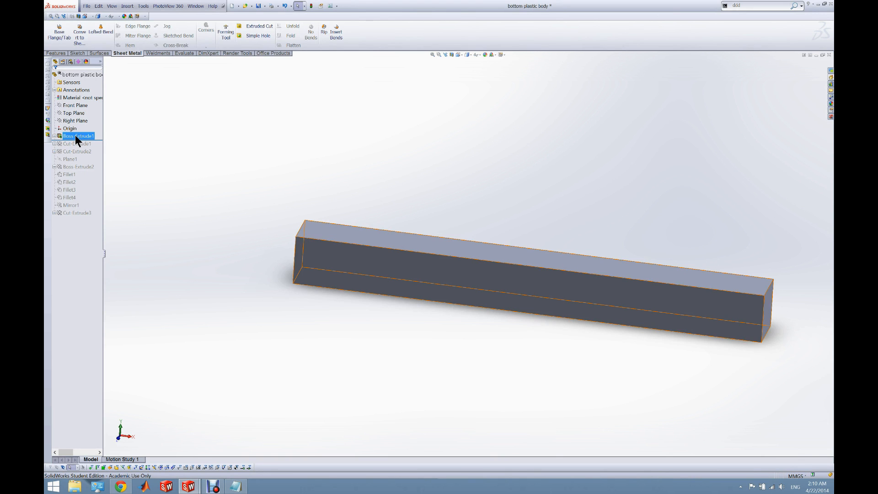
{"action": "left_click", "coordinate": [101, 204]}
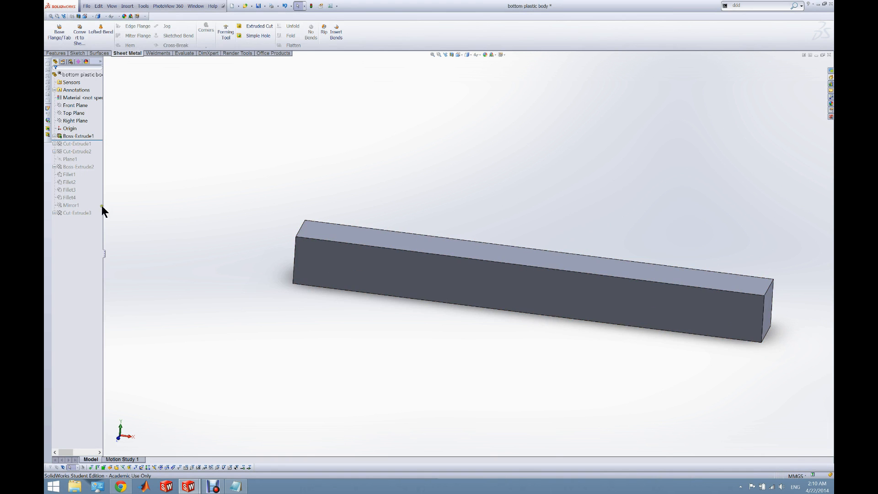
Roll the feature history forward to include Cut-Extrude1 and inspect the stepped, curved body it leaves.
{"action": "middle_click_drag", "start_coordinate": [278, 262], "coordinate": [420, 294]}
{"action": "middle_click_drag", "start_coordinate": [523, 243], "coordinate": [583, 149]}
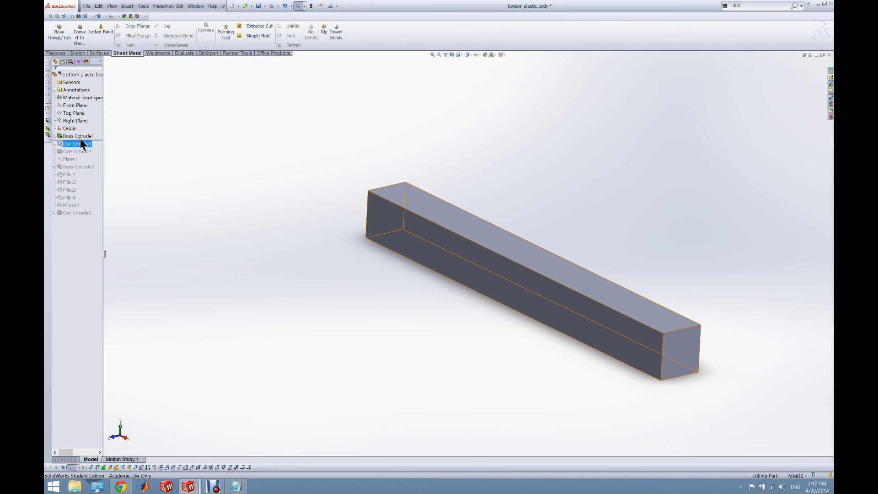
{"action": "left_click_drag", "start_coordinate": [81, 139], "coordinate": [86, 147]}
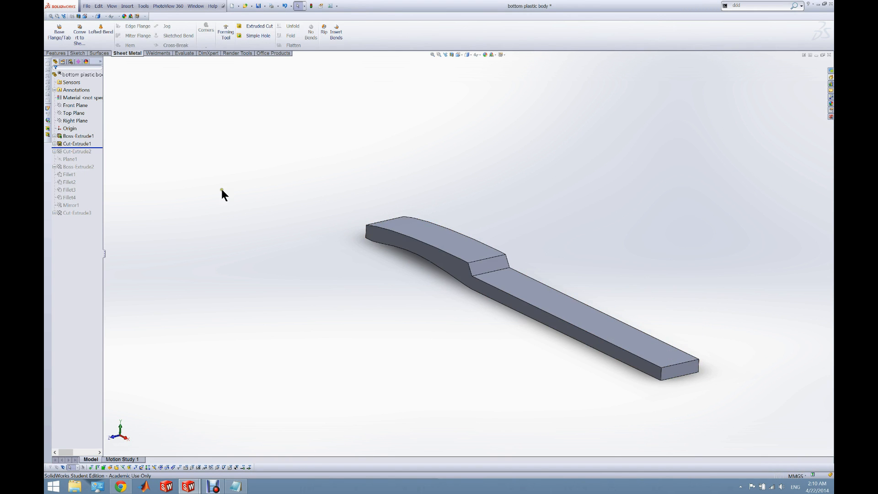
{"action": "middle_click_drag", "start_coordinate": [242, 232], "coordinate": [302, 200]}
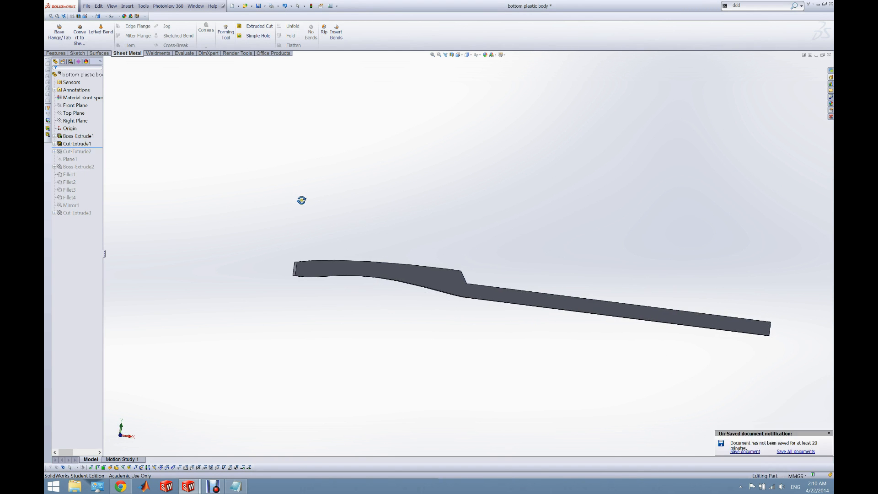
{"action": "middle_click_drag", "start_coordinate": [319, 238], "coordinate": [89, 138]}
Open the definition of Cut-Extrude1, examine its upper profile and underside arc, and close it without changes.
{"action": "left_click", "coordinate": [87, 143]}
{"action": "right_click", "coordinate": [86, 143]}
{"action": "left_click", "coordinate": [92, 130]}
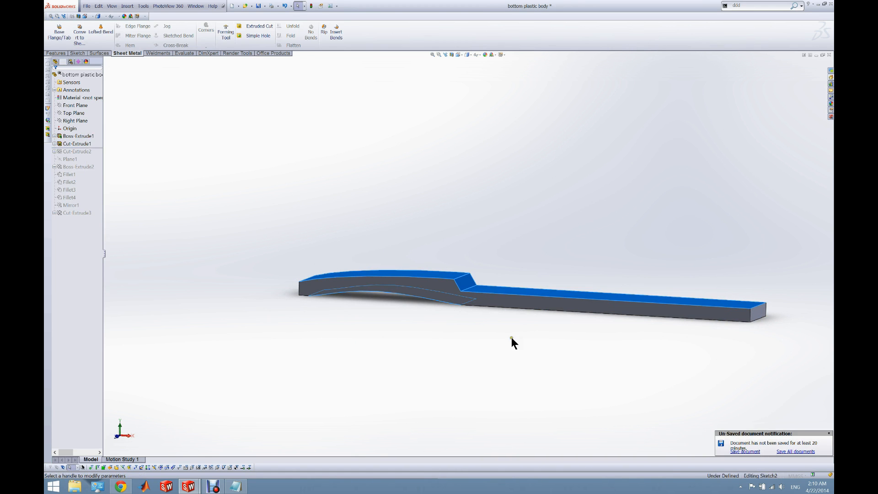
{"action": "scroll", "coordinate": [537, 307], "scroll_direction": "down", "scroll_amount": 3}
{"action": "middle_click_drag", "start_coordinate": [537, 302], "coordinate": [553, 286]}
{"action": "scroll", "coordinate": [553, 289], "scroll_direction": "up", "scroll_amount": 3}
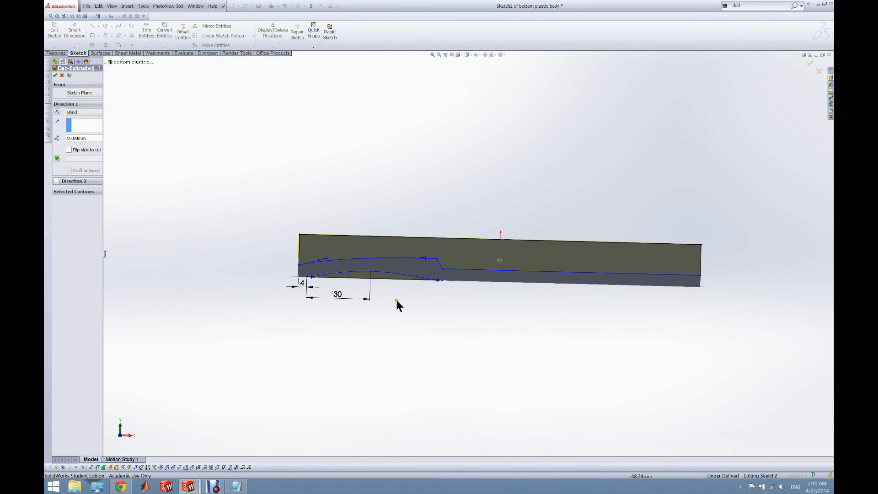
{"action": "scroll", "coordinate": [343, 269], "scroll_direction": "down", "scroll_amount": 3}
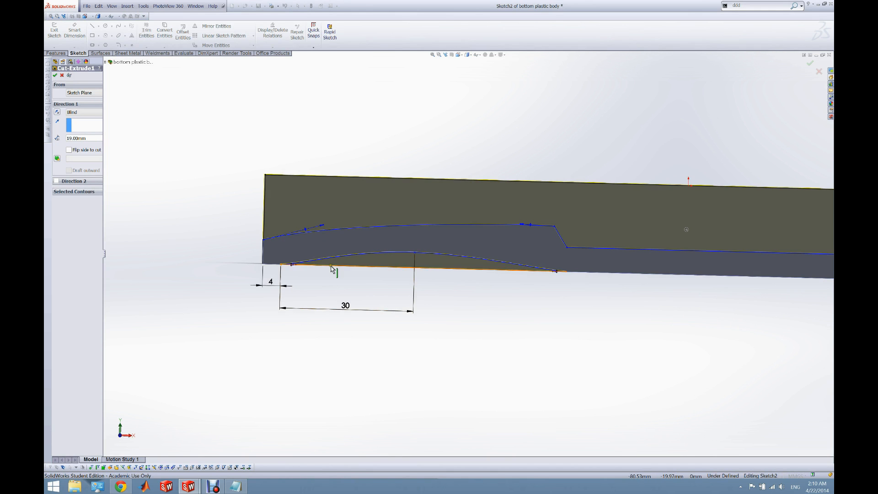
{"action": "scroll", "coordinate": [709, 302], "scroll_direction": "up", "scroll_amount": 4}
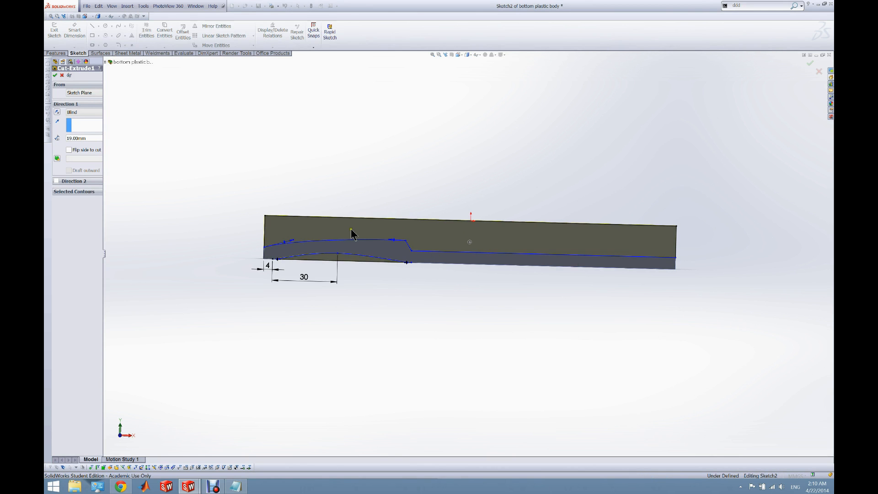
{"action": "left_click", "coordinate": [55, 75]}
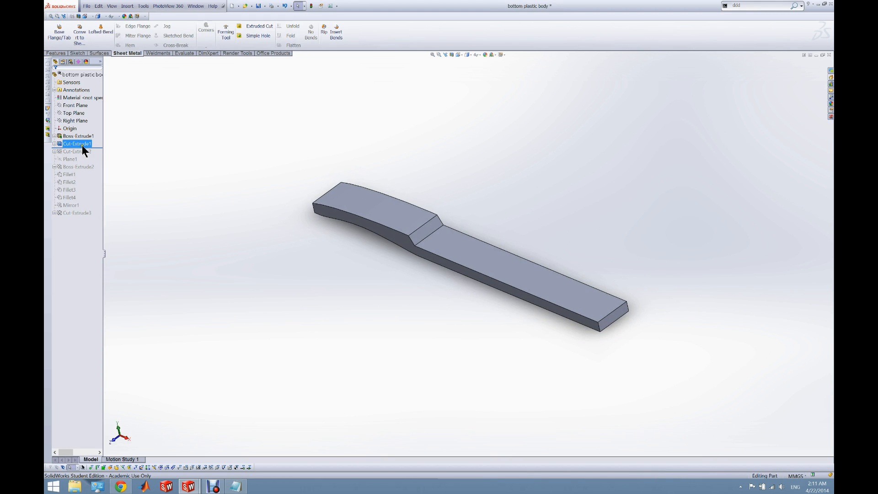
Roll the feature history forward to include Cut-Extrude2 and view the body from above.
{"action": "left_click_drag", "start_coordinate": [83, 148], "coordinate": [82, 154]}
{"action": "middle_click_drag", "start_coordinate": [328, 259], "coordinate": [416, 320]}
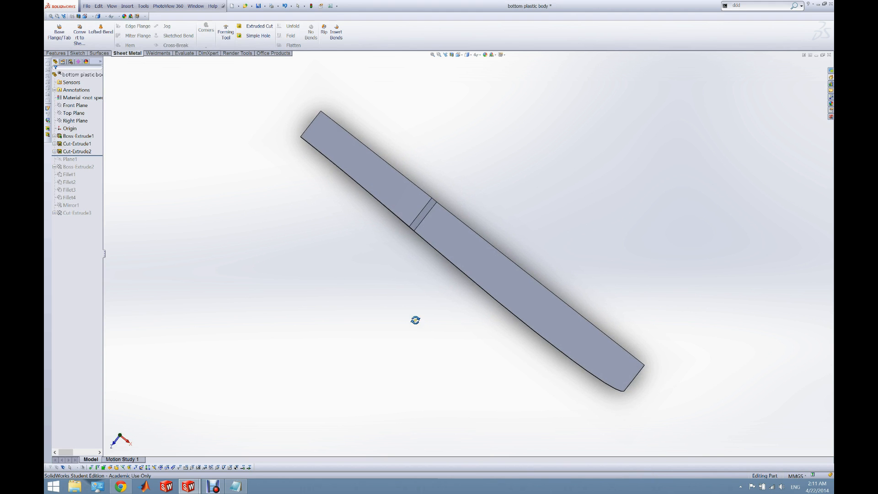
{"action": "scroll", "coordinate": [384, 291], "scroll_direction": "down", "scroll_amount": 1}
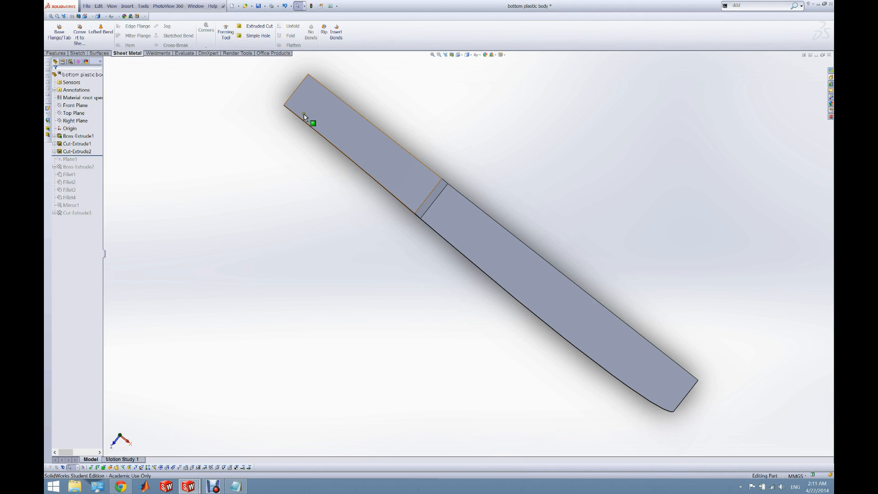
Open the definition of Cut-Extrude2, examine the curved profile along the body's long side, and close it without changes.
{"action": "left_click", "coordinate": [86, 151]}
{"action": "right_click", "coordinate": [87, 152]}
{"action": "left_click", "coordinate": [94, 137]}
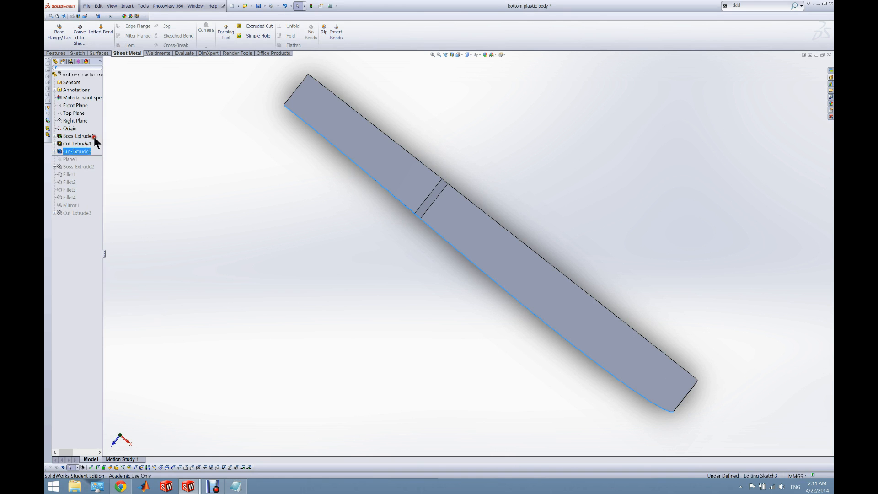
{"action": "mouse_move", "coordinate": [369, 210]}
{"action": "middle_mouse_down"}
{"action": "mouse_move", "coordinate": [417, 255]}
{"action": "mouse_move", "coordinate": [418, 247]}
{"action": "middle_mouse_up"}
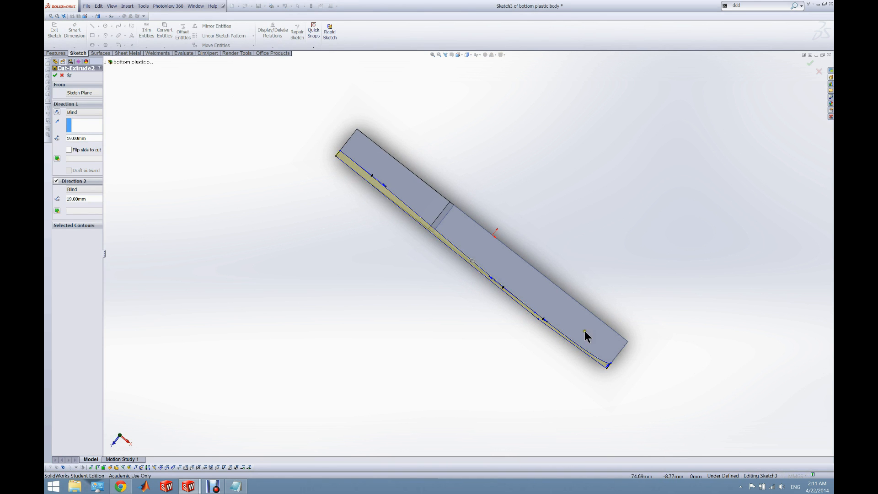
{"action": "scroll", "coordinate": [585, 336], "scroll_direction": "down", "scroll_amount": 2}
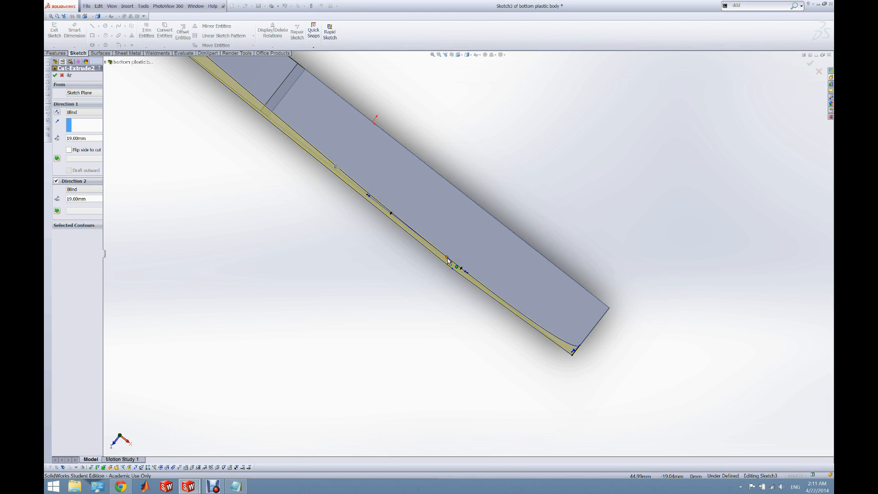
{"action": "scroll", "coordinate": [448, 261], "scroll_direction": "up", "scroll_amount": 5}
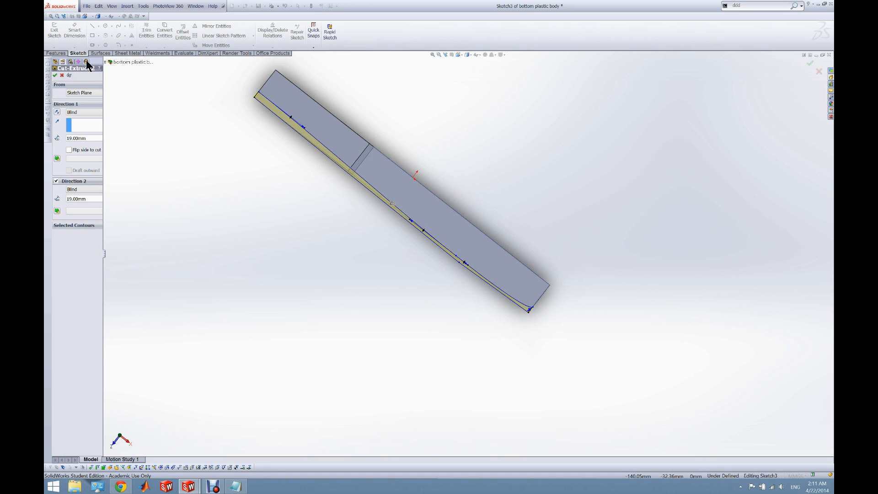
{"action": "left_click", "coordinate": [61, 73]}
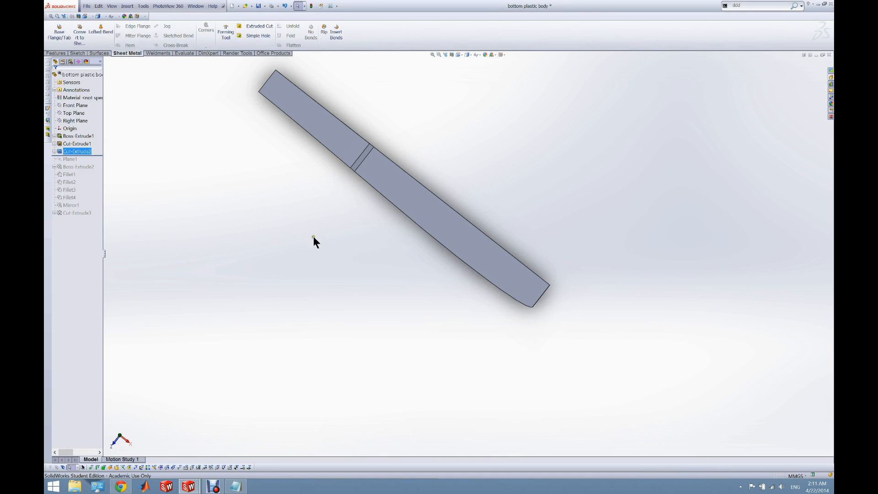
Roll the feature history forward to include Plane1 and view the plane running lengthwise through the body.
{"action": "middle_click_drag", "start_coordinate": [327, 284], "coordinate": [259, 169]}
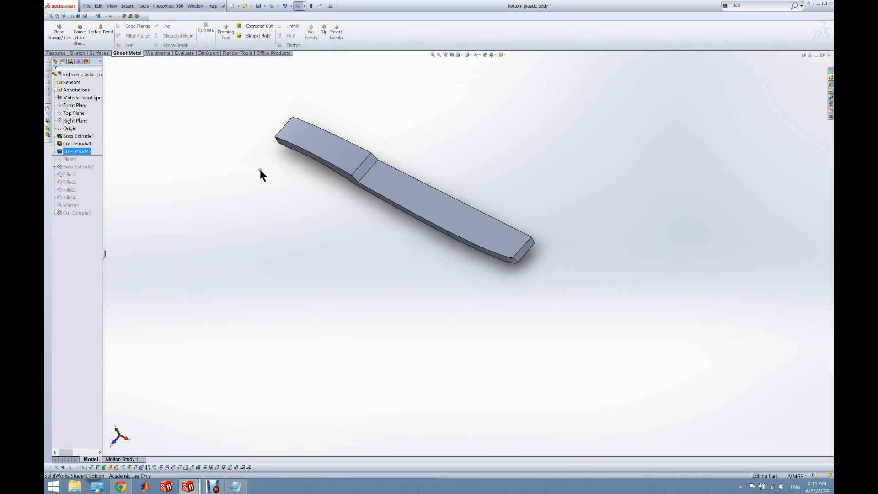
{"action": "left_click_drag", "start_coordinate": [99, 155], "coordinate": [99, 159]}
{"action": "middle_click_drag", "start_coordinate": [282, 183], "coordinate": [279, 216]}
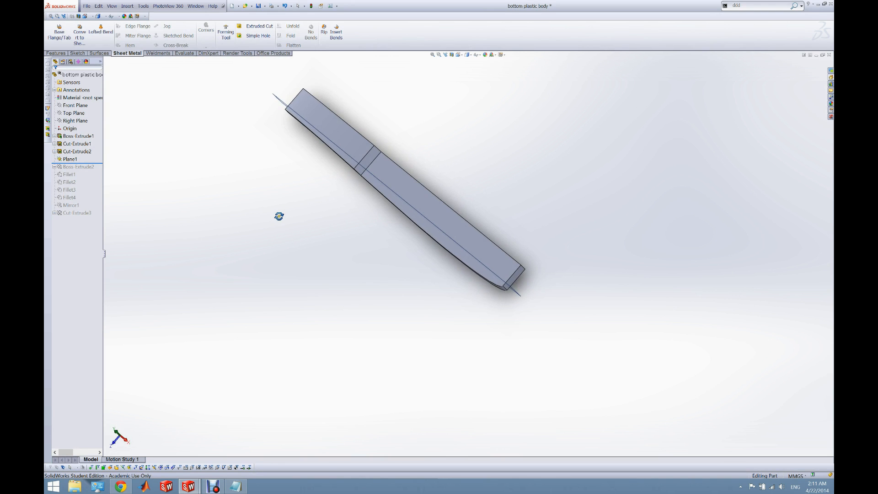
Open the definition of Plane1, examine its reference face and offset from several angles, and close it.
{"action": "right_click", "coordinate": [69, 159]}
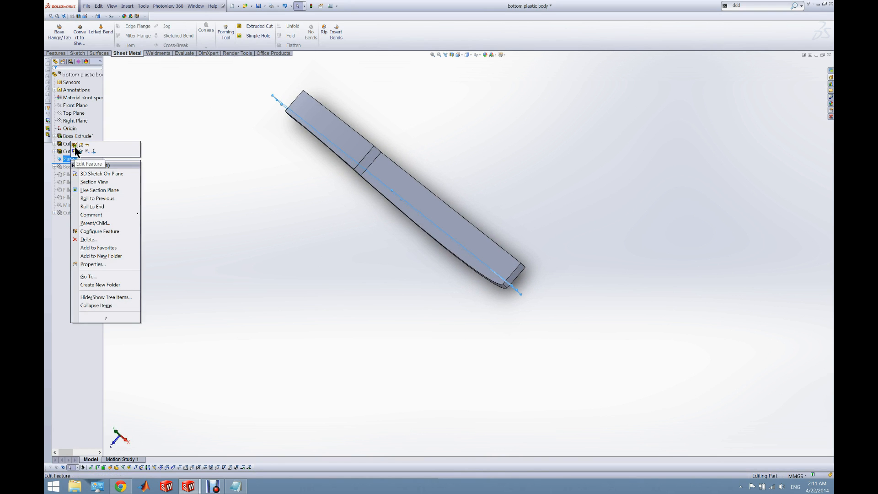
{"action": "left_click", "coordinate": [74, 146]}
{"action": "middle_click_drag", "start_coordinate": [267, 180], "coordinate": [236, 206]}
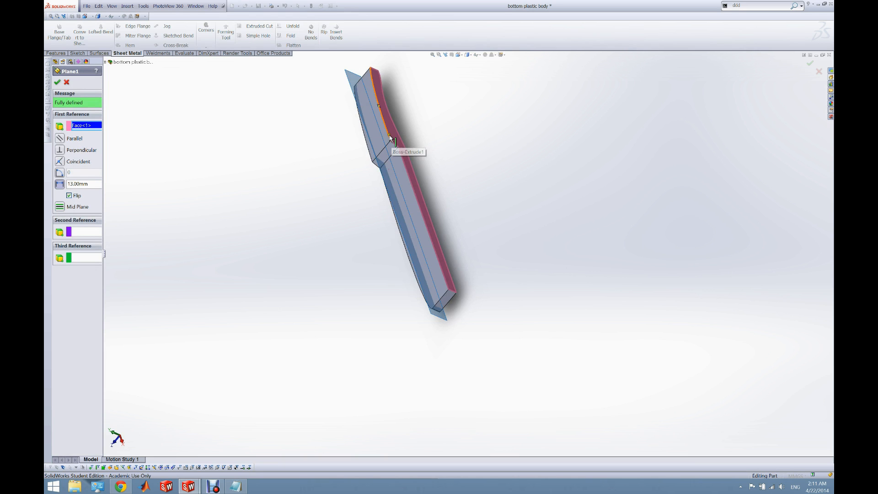
{"action": "middle_click_drag", "start_coordinate": [137, 182], "coordinate": [186, 147]}
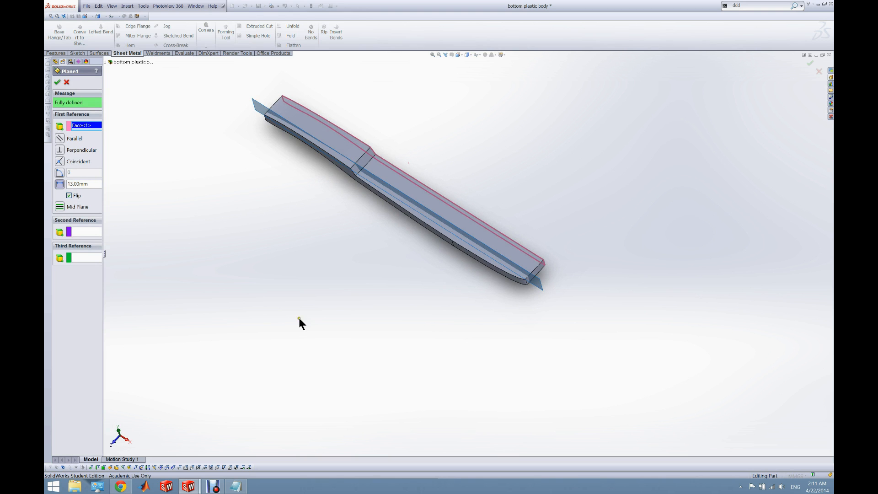
{"action": "middle_click_drag", "start_coordinate": [300, 284], "coordinate": [361, 80]}
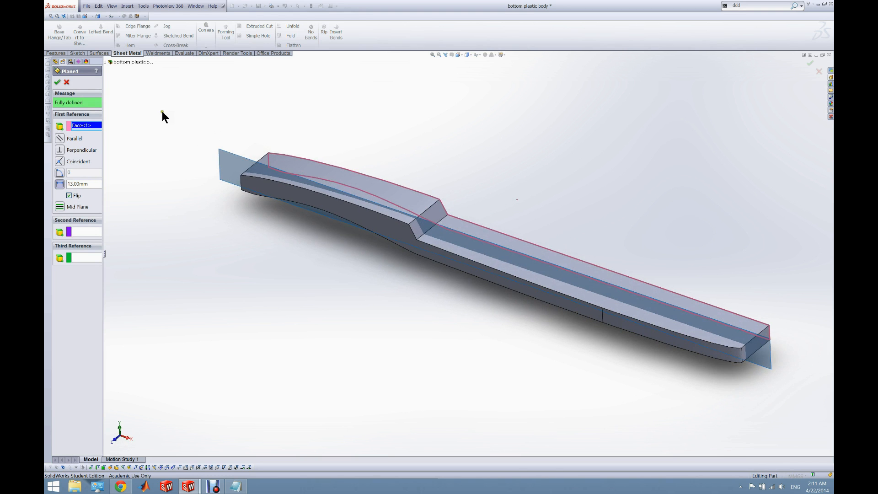
{"action": "key", "text": "Return"}
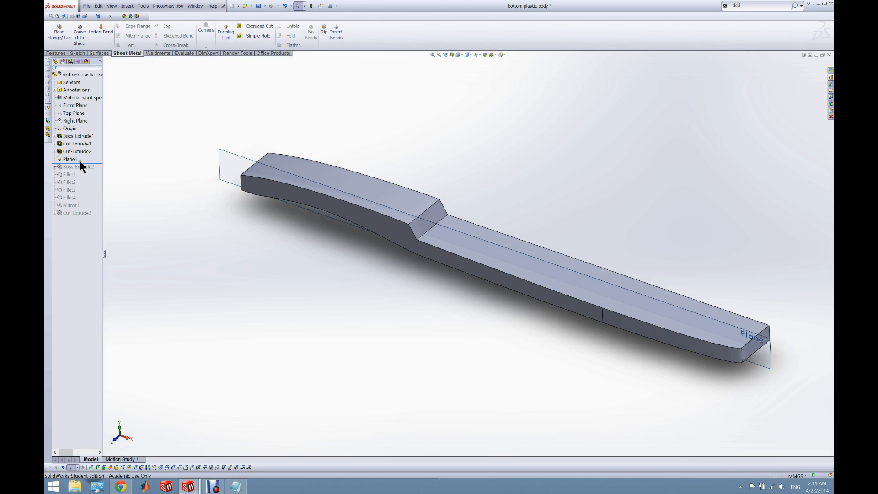
Roll the feature history forward to include Boss-Extrude2, and review the sketch of its curved upright wall before exiting it.
{"action": "left_click_drag", "start_coordinate": [80, 163], "coordinate": [82, 171]}
{"action": "mouse_move", "coordinate": [280, 229]}
{"action": "middle_mouse_down"}
{"action": "mouse_move", "coordinate": [288, 241]}
{"action": "mouse_move", "coordinate": [237, 248]}
{"action": "mouse_move", "coordinate": [257, 236]}
{"action": "mouse_move", "coordinate": [206, 215]}
{"action": "middle_mouse_up"}
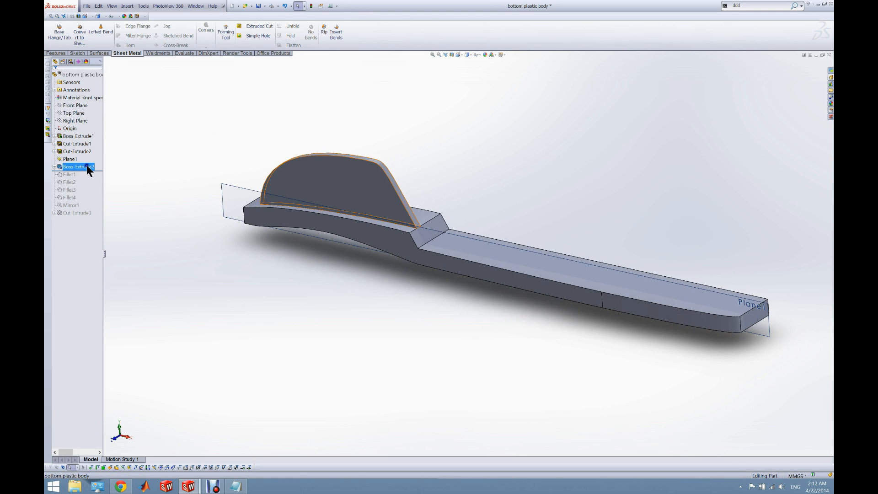
{"action": "right_click", "coordinate": [86, 166]}
{"action": "left_click", "coordinate": [95, 151]}
{"action": "mouse_move", "coordinate": [334, 185]}
{"action": "middle_mouse_down"}
{"action": "mouse_move", "coordinate": [355, 172]}
{"action": "mouse_move", "coordinate": [347, 171]}
{"action": "middle_mouse_up"}
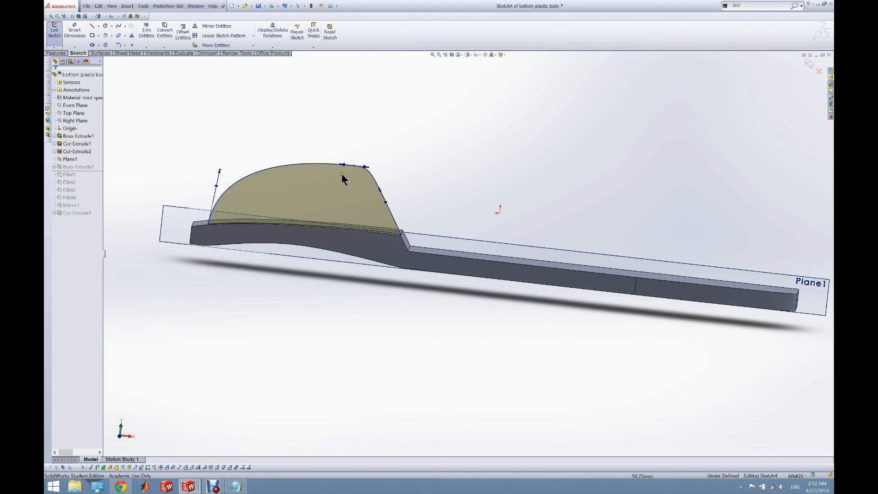
{"action": "scroll", "coordinate": [250, 174], "scroll_direction": "down", "scroll_amount": 2}
{"action": "scroll", "coordinate": [215, 169], "scroll_direction": "up", "scroll_amount": 3}
{"action": "scroll", "coordinate": [236, 179], "scroll_direction": "down", "scroll_amount": 4}
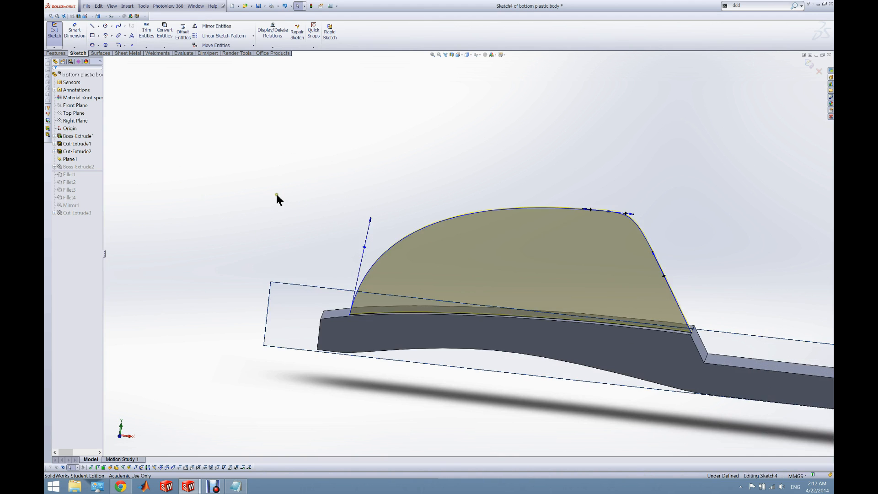
{"action": "scroll", "coordinate": [478, 256], "scroll_direction": "up", "scroll_amount": 1}
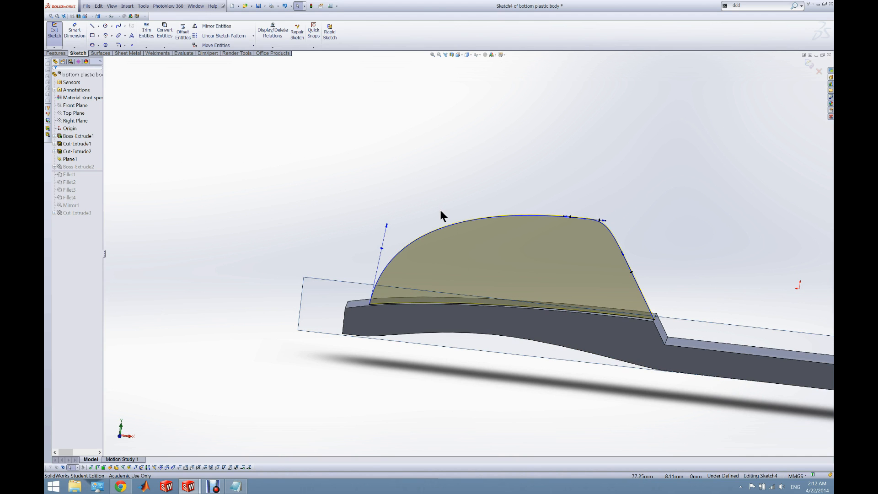
{"action": "left_click", "coordinate": [56, 30]}
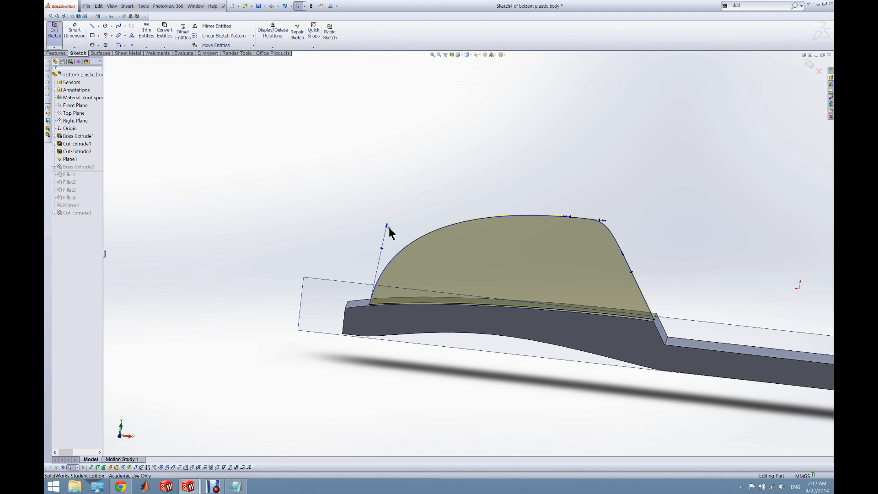
Roll the feature history forward to include Fillet1 and inspect the rounded corners at both ends of the body.
{"action": "mouse_move", "coordinate": [450, 228]}
{"action": "middle_mouse_down"}
{"action": "mouse_move", "coordinate": [455, 239]}
{"action": "mouse_move", "coordinate": [410, 311]}
{"action": "mouse_move", "coordinate": [402, 296]}
{"action": "middle_mouse_up"}
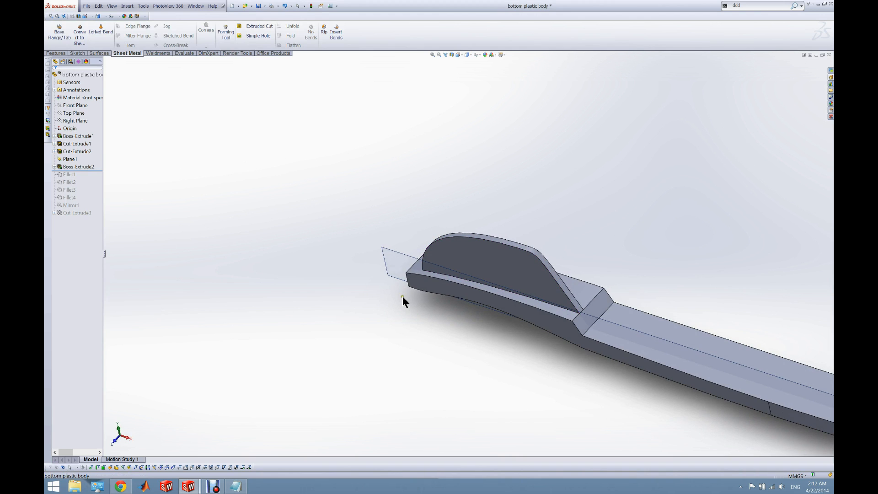
{"action": "left_click_drag", "start_coordinate": [88, 170], "coordinate": [89, 178]}
{"action": "scroll", "coordinate": [440, 293], "scroll_direction": "down", "scroll_amount": 2}
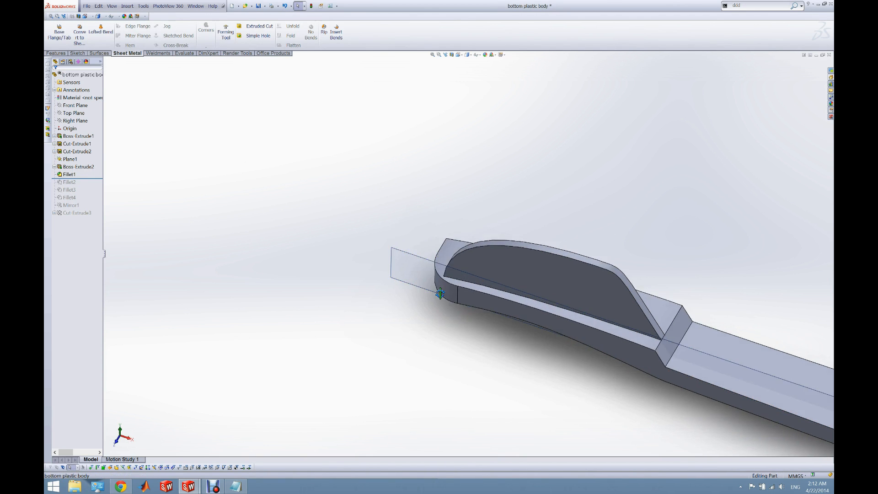
{"action": "scroll", "coordinate": [439, 293], "scroll_direction": "up", "scroll_amount": 4}
{"action": "scroll", "coordinate": [452, 319], "scroll_direction": "up", "scroll_amount": 2}
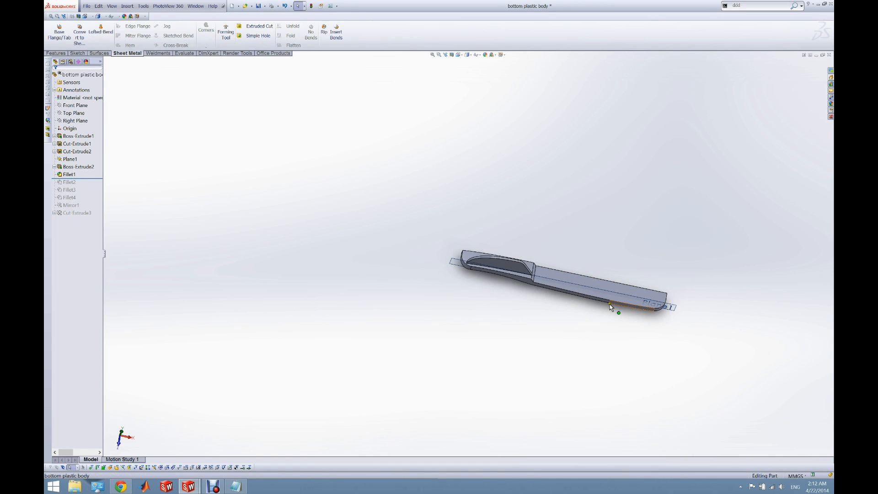
Roll the feature history forward to include Fillet2 and inspect the rounded step next to the upright wall.
{"action": "left_click_drag", "start_coordinate": [98, 177], "coordinate": [98, 185]}
{"action": "scroll", "coordinate": [516, 276], "scroll_direction": "down", "scroll_amount": 3}
{"action": "scroll", "coordinate": [515, 276], "scroll_direction": "down", "scroll_amount": 4}
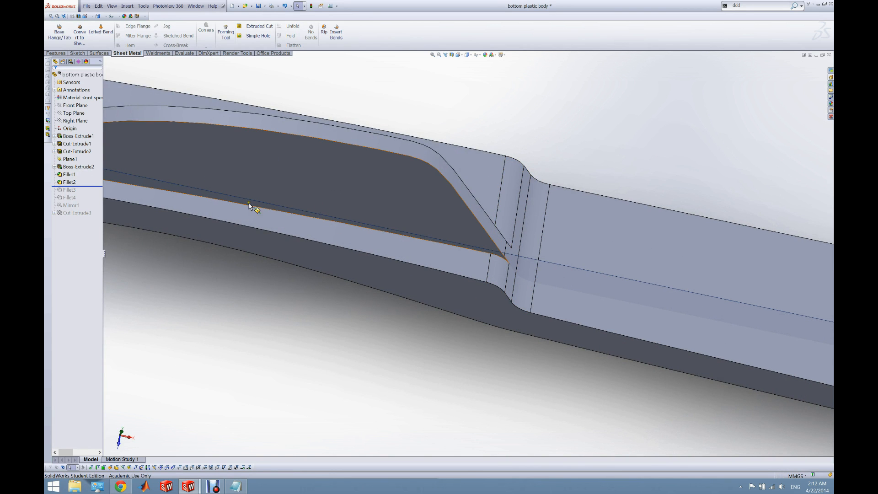
Roll the feature history forward to include Fillet3 and inspect the fillets along the base of the upright wall.
{"action": "left_click_drag", "start_coordinate": [91, 186], "coordinate": [91, 194]}
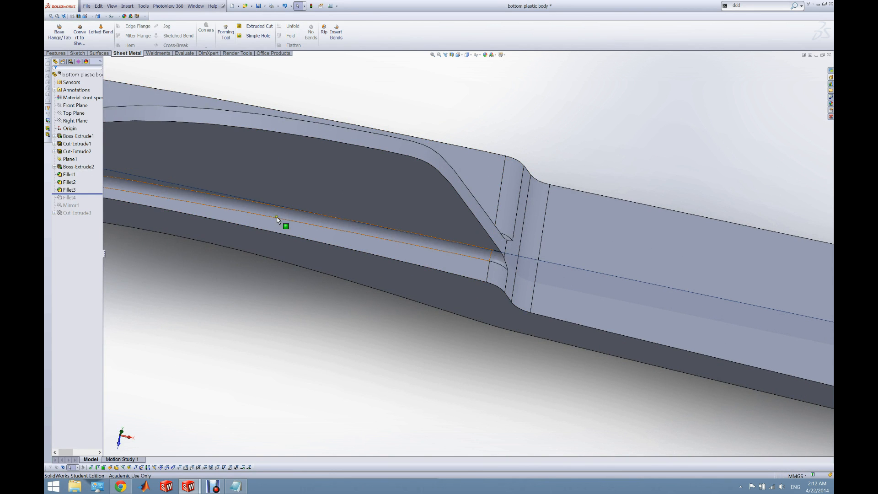
{"action": "scroll", "coordinate": [402, 225], "scroll_direction": "up", "scroll_amount": 3}
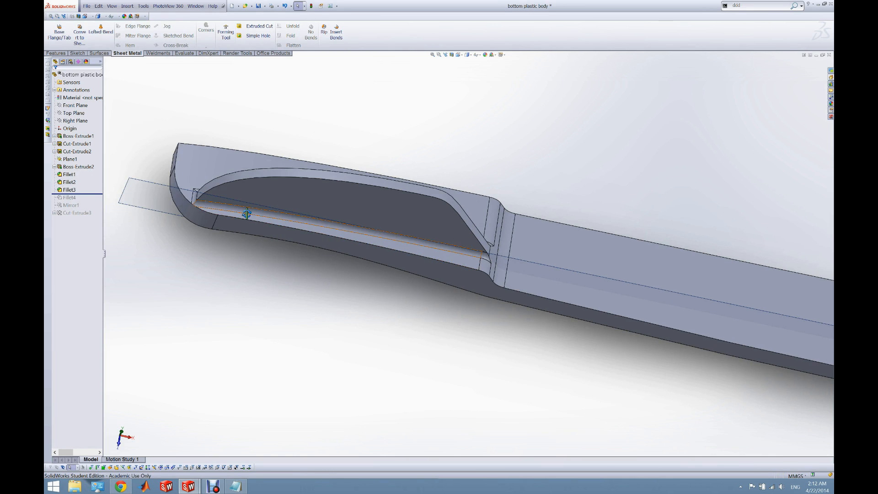
{"action": "middle_click_drag", "start_coordinate": [244, 209], "coordinate": [237, 223]}
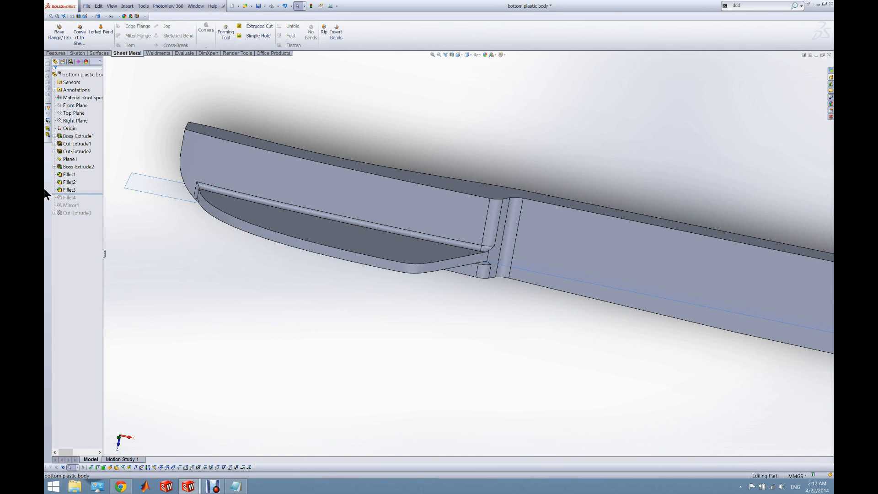
Roll the feature history forward to include Fillet4 and inspect the upright wall's rounded outer edges from several angles.
{"action": "left_click_drag", "start_coordinate": [87, 194], "coordinate": [88, 201]}
{"action": "middle_click_drag", "start_coordinate": [289, 255], "coordinate": [216, 170]}
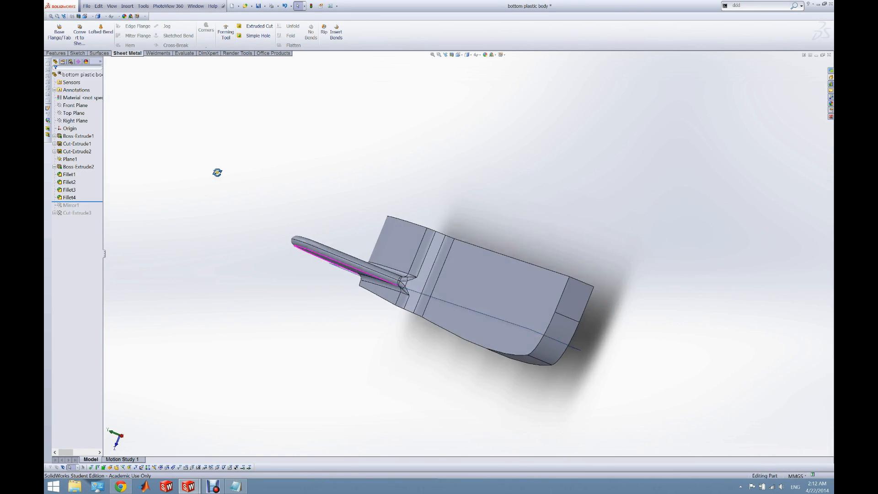
{"action": "middle_click_drag", "start_coordinate": [306, 262], "coordinate": [386, 235]}
{"action": "middle_click_drag", "start_coordinate": [309, 336], "coordinate": [405, 290]}
{"action": "middle_click_drag", "start_coordinate": [324, 285], "coordinate": [294, 350]}
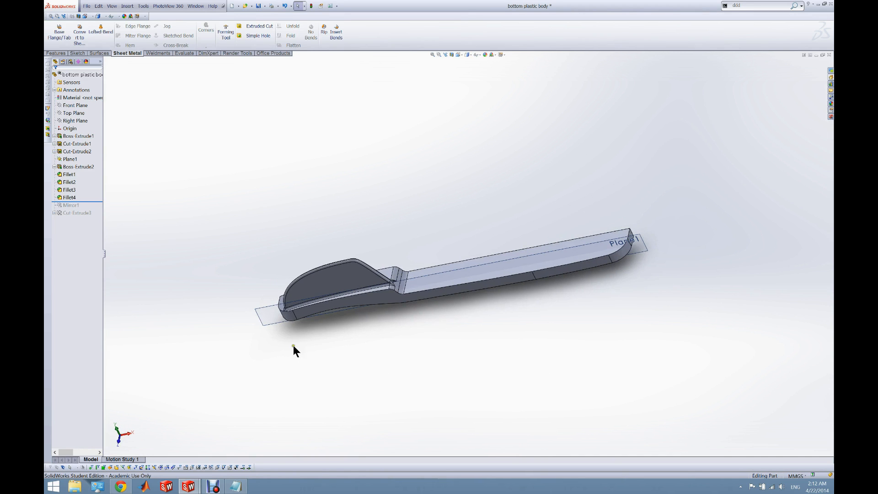
Roll the feature history forward to include Mirror1 and inspect the full-width body with its two upright walls.
{"action": "left_click_drag", "start_coordinate": [86, 201], "coordinate": [84, 208]}
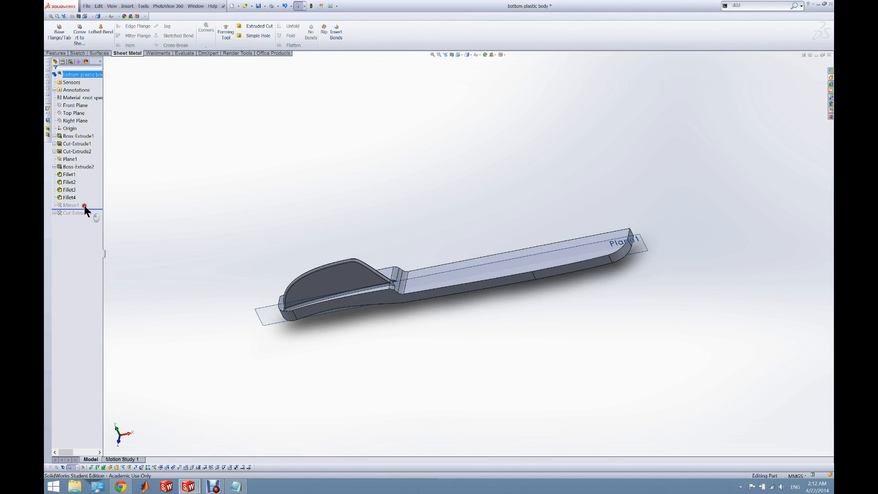
{"action": "middle_click_drag", "start_coordinate": [321, 203], "coordinate": [338, 301]}
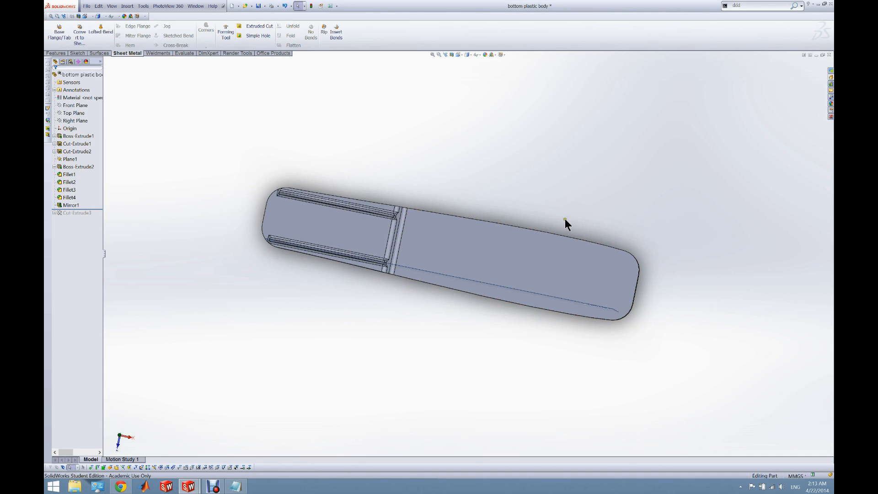
{"action": "middle_click_drag", "start_coordinate": [427, 267], "coordinate": [203, 233]}
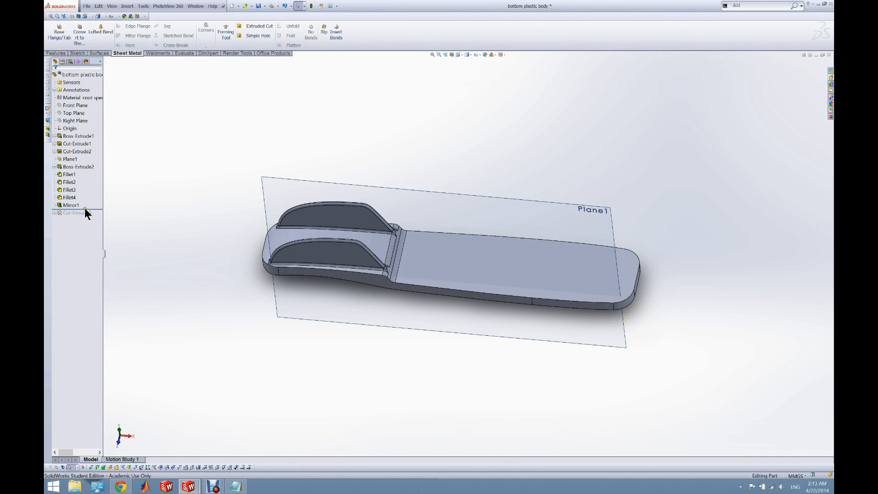
Roll the feature history forward to include Cut-Extrude3 and inspect the round hole in the upright wall from the side.
{"action": "left_click_drag", "start_coordinate": [84, 210], "coordinate": [85, 217]}
{"action": "middle_click_drag", "start_coordinate": [229, 297], "coordinate": [240, 190]}
{"action": "scroll", "coordinate": [330, 244], "scroll_direction": "down", "scroll_amount": 2}
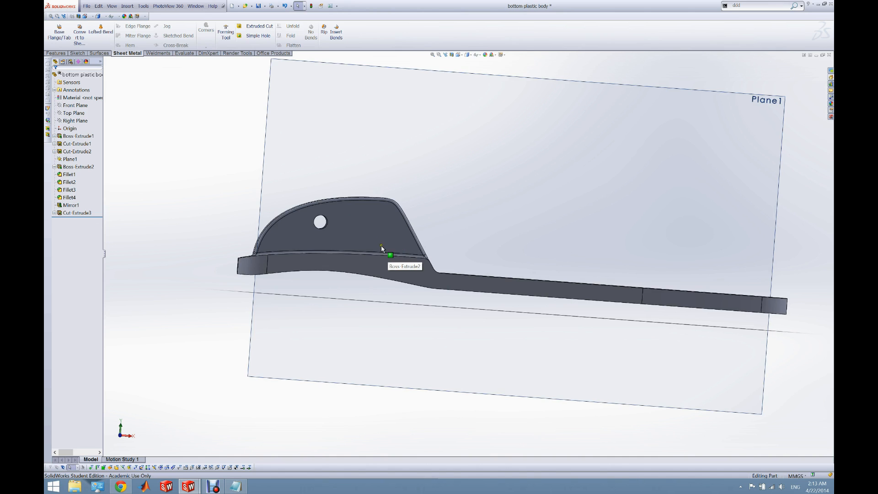
{"action": "scroll", "coordinate": [318, 232], "scroll_direction": "down", "scroll_amount": 3}
Open the definition of Cut-Extrude3, examine its hole diameter and cut direction through both walls, and close it without changes.
{"action": "right_click", "coordinate": [83, 212]}
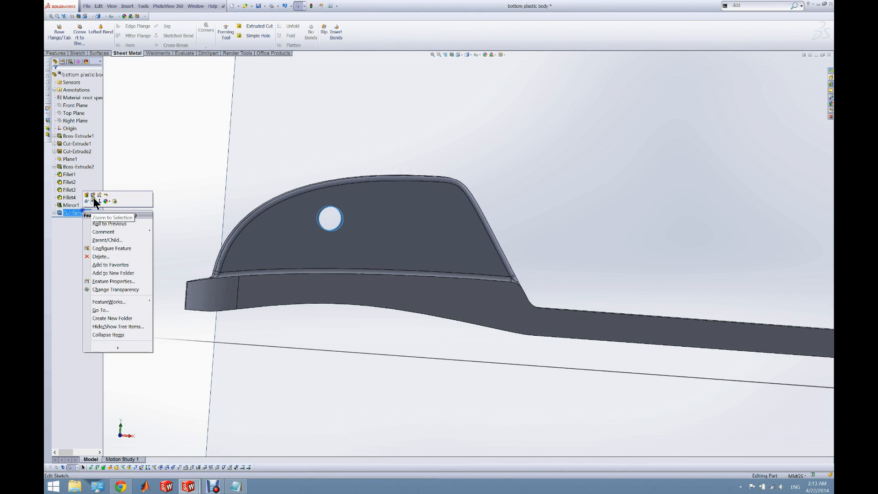
{"action": "left_click", "coordinate": [89, 196]}
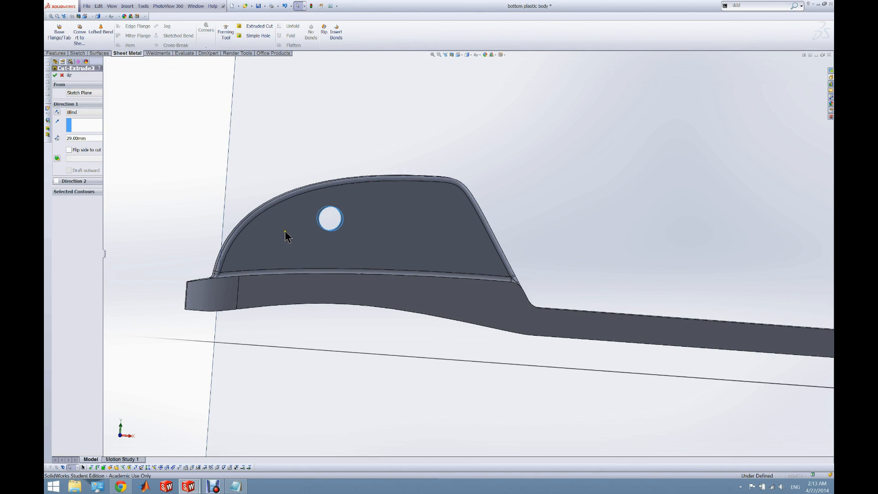
{"action": "scroll", "coordinate": [347, 235], "scroll_direction": "down", "scroll_amount": 4}
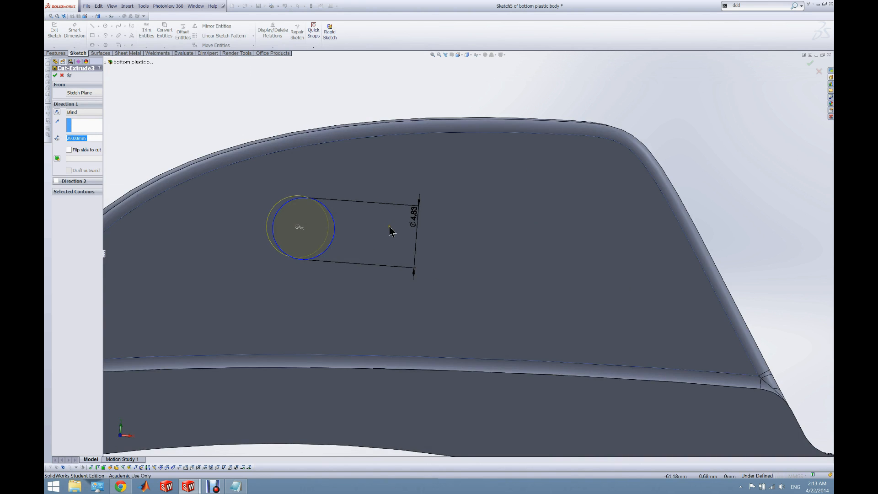
{"action": "key", "text": "f"}
{"action": "key", "text": "ctrl+7"}
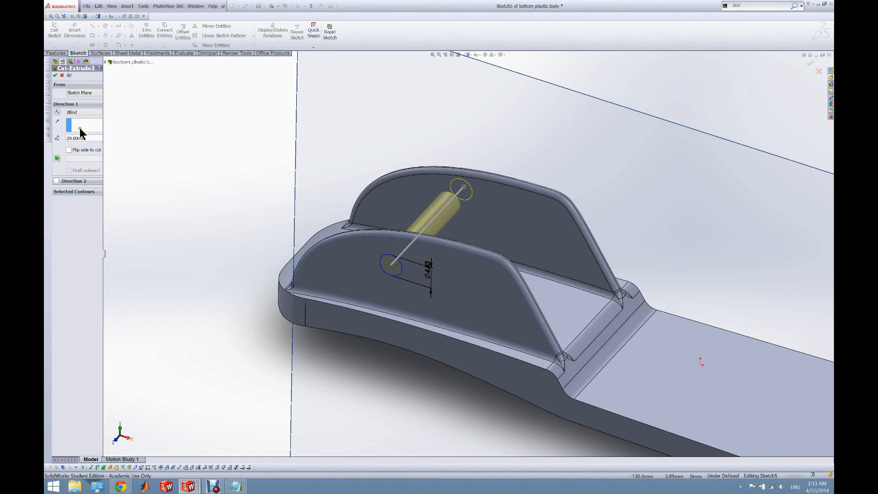
{"action": "left_click", "coordinate": [62, 76]}
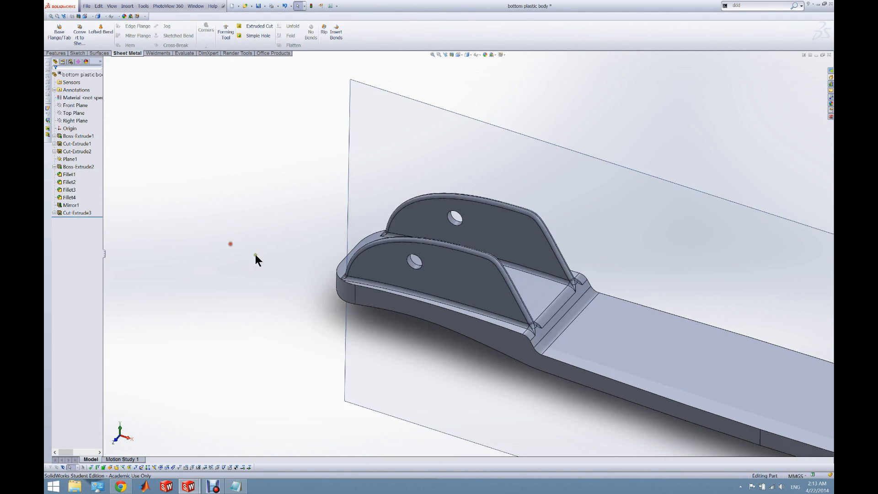
Hide the reference plane display and inspect the complete bottom plastic body from an angled overview.
{"action": "left_click", "coordinate": [476, 54]}
{"action": "left_click", "coordinate": [476, 64]}
{"action": "middle_click_drag", "start_coordinate": [528, 295], "coordinate": [526, 274]}
{"action": "scroll", "coordinate": [498, 236], "scroll_direction": "down", "scroll_amount": 3}
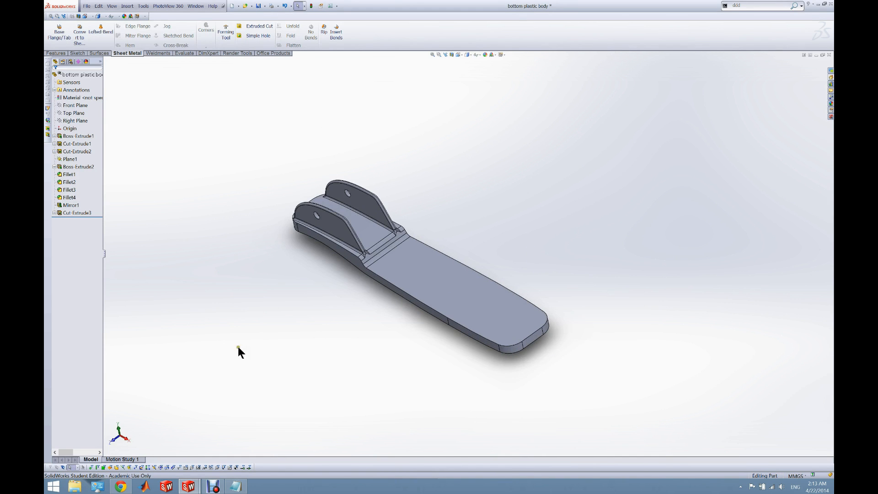
Switch to the top plastic shell part and inspect its hollow underside, the inner cross rib and the rounded exterior.
{"action": "left_click", "coordinate": [187, 486]}
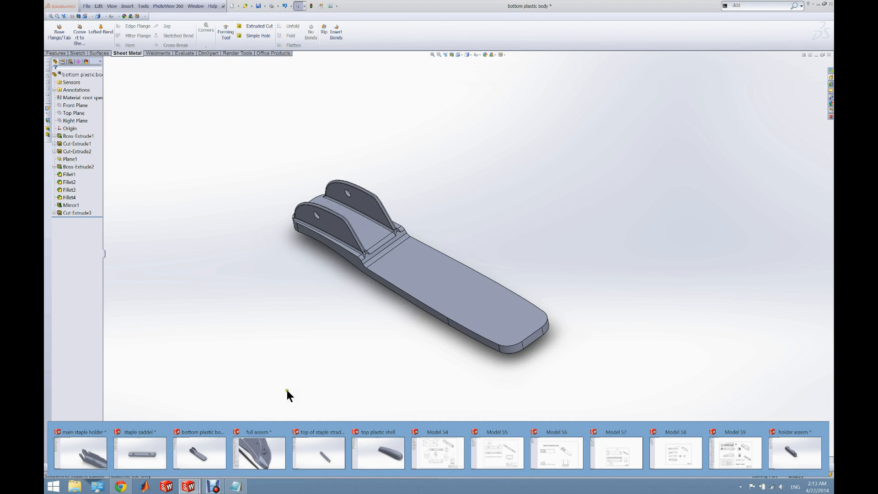
{"action": "left_click", "coordinate": [377, 441]}
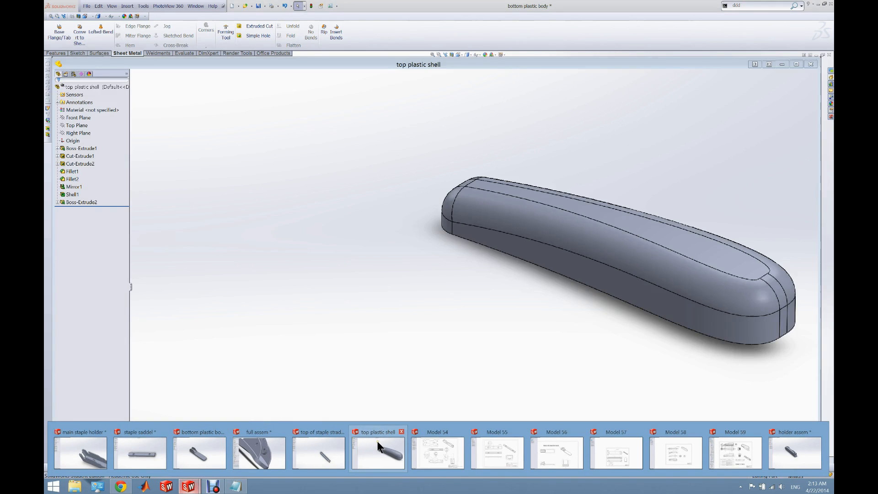
{"action": "left_click", "coordinate": [377, 441]}
{"action": "middle_click_drag", "start_coordinate": [564, 253], "coordinate": [366, 239]}
{"action": "scroll", "coordinate": [389, 275], "scroll_direction": "down", "scroll_amount": 6}
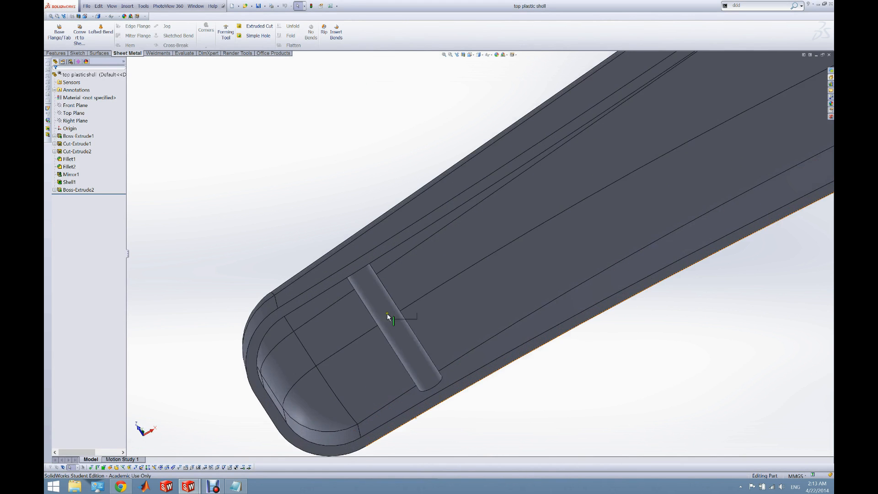
{"action": "scroll", "coordinate": [389, 316], "scroll_direction": "down", "scroll_amount": 2}
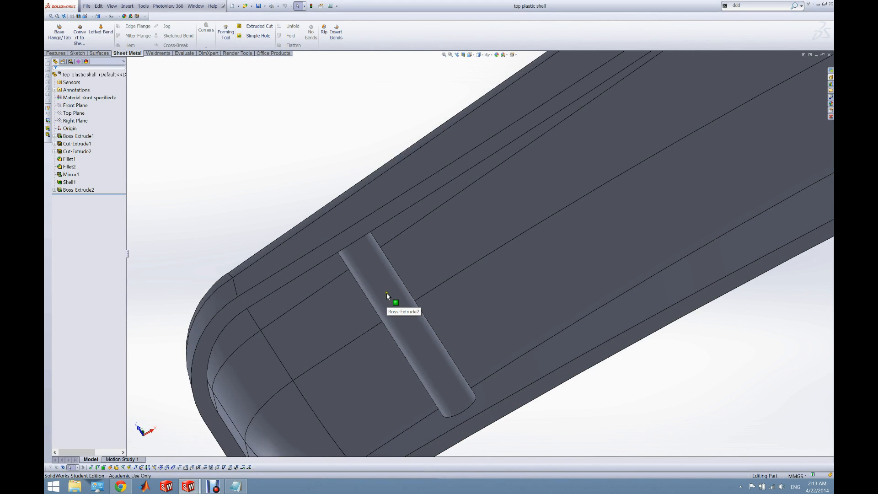
{"action": "scroll", "coordinate": [393, 297], "scroll_direction": "up", "scroll_amount": 5}
{"action": "middle_click_drag", "start_coordinate": [498, 304], "coordinate": [472, 448]}
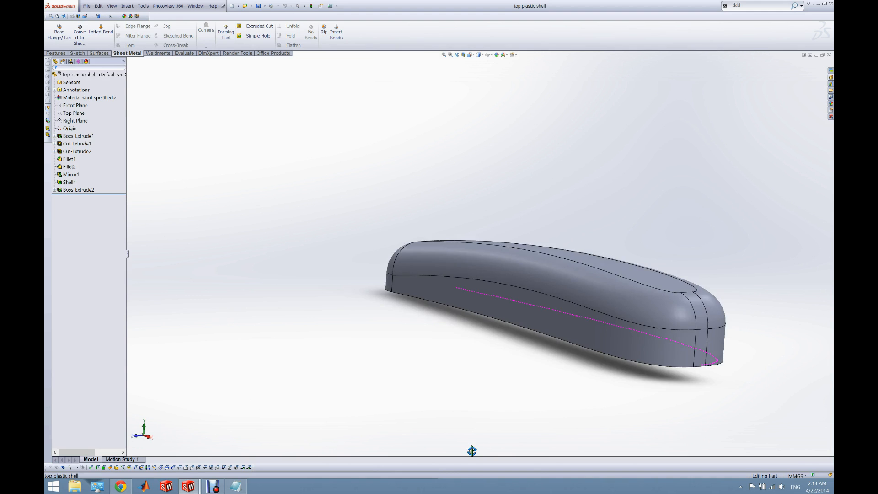
{"action": "scroll", "coordinate": [522, 283], "scroll_direction": "up", "scroll_amount": 3}
{"action": "middle_click_drag", "start_coordinate": [514, 279], "coordinate": [499, 277]}
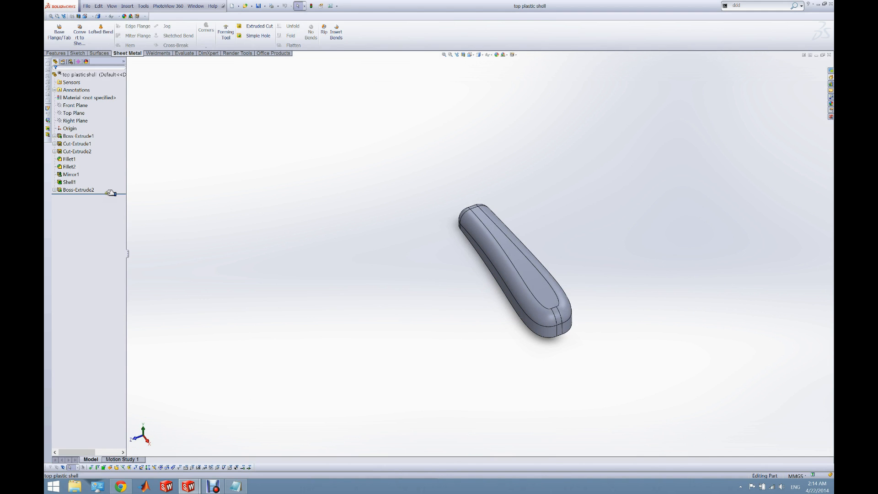
Roll the shell's feature history back to Boss-Extrude1 to inspect the base block, and roll it forward to include Cut-Extrude1.
{"action": "left_click_drag", "start_coordinate": [110, 192], "coordinate": [98, 139]}
{"action": "middle_click_drag", "start_coordinate": [400, 251], "coordinate": [552, 300]}
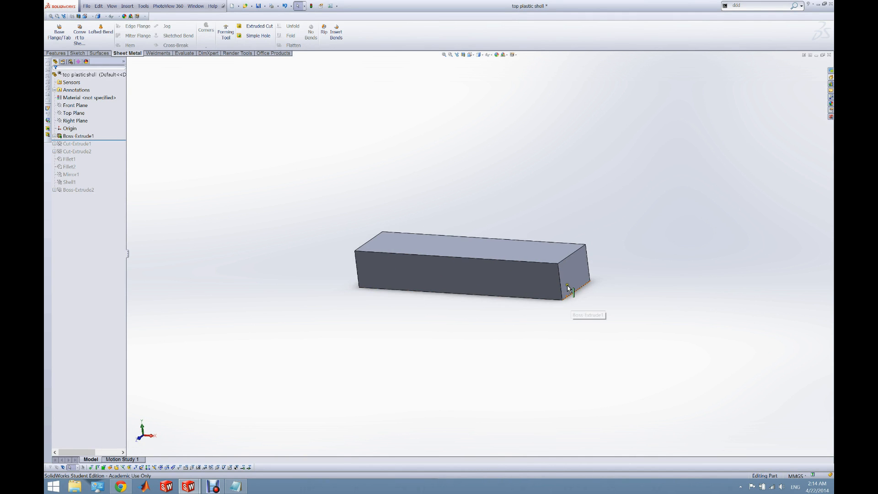
{"action": "scroll", "coordinate": [568, 288], "scroll_direction": "down", "scroll_amount": 3}
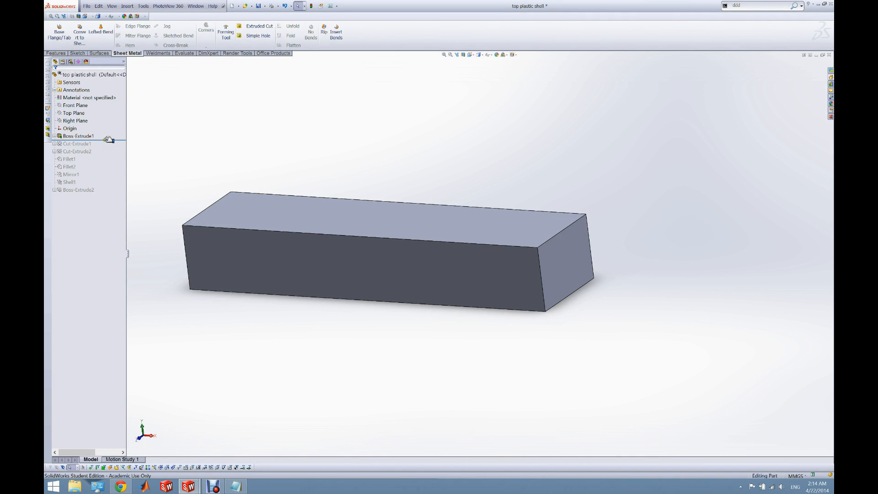
{"action": "left_click_drag", "start_coordinate": [108, 139], "coordinate": [110, 147]}
{"action": "middle_click_drag", "start_coordinate": [257, 249], "coordinate": [268, 389]}
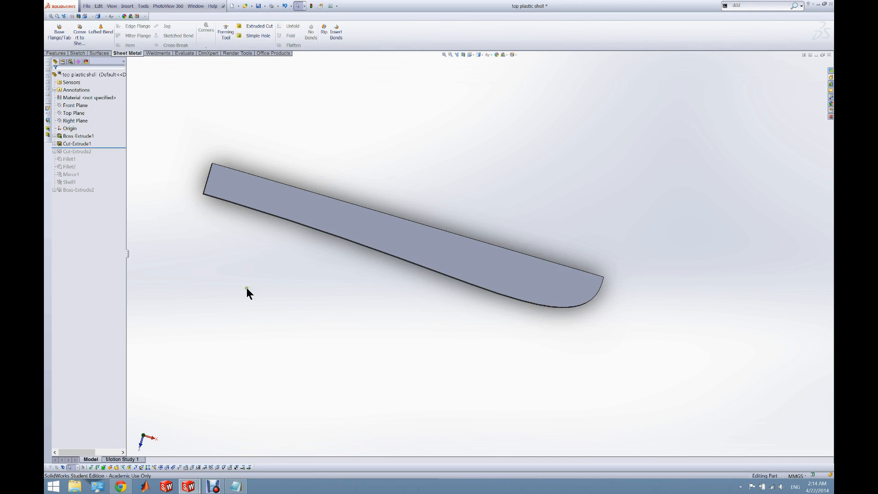
Open Boss-Extrude1's definition and its sketch, examine the block's extrusion depth, length and height, and close both without changes.
{"action": "right_click", "coordinate": [85, 138]}
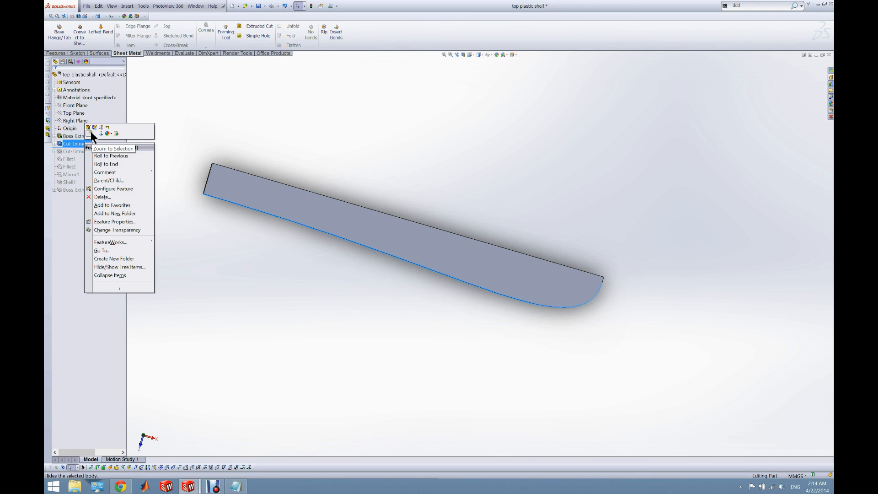
{"action": "left_click", "coordinate": [74, 117]}
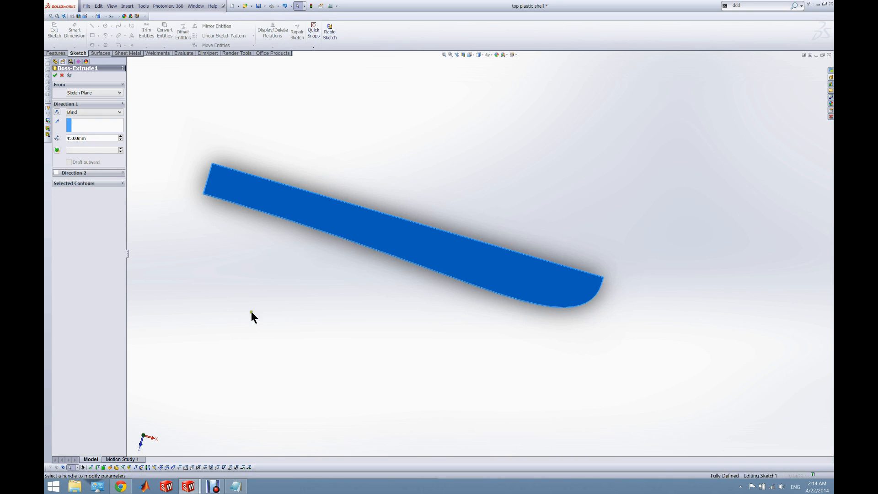
{"action": "middle_click_drag", "start_coordinate": [241, 176], "coordinate": [197, 160]}
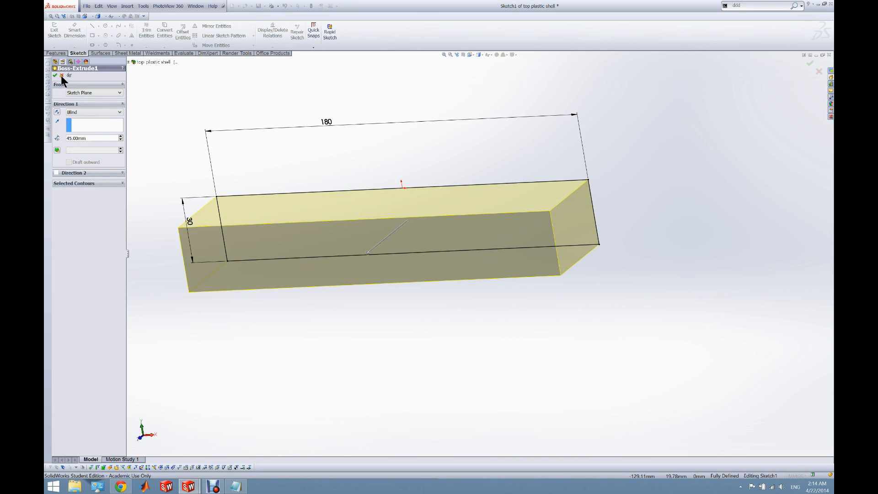
{"action": "left_click", "coordinate": [62, 75]}
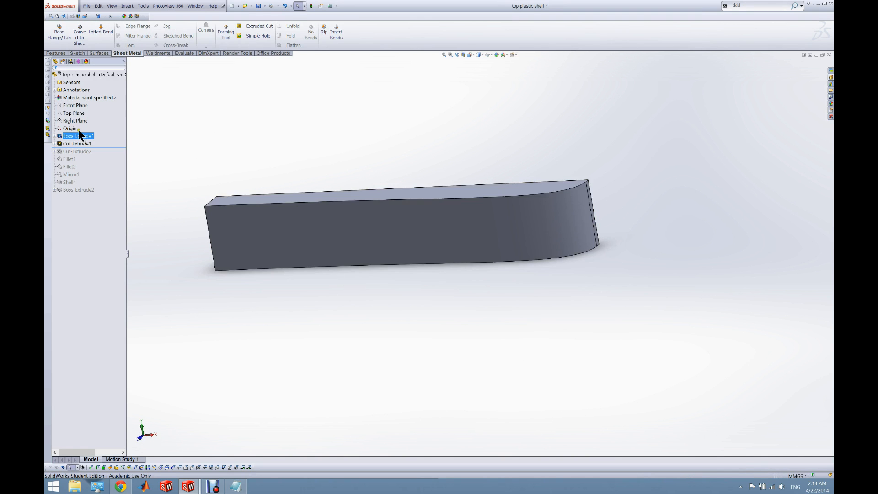
{"action": "right_click", "coordinate": [77, 134]}
{"action": "left_click", "coordinate": [84, 122]}
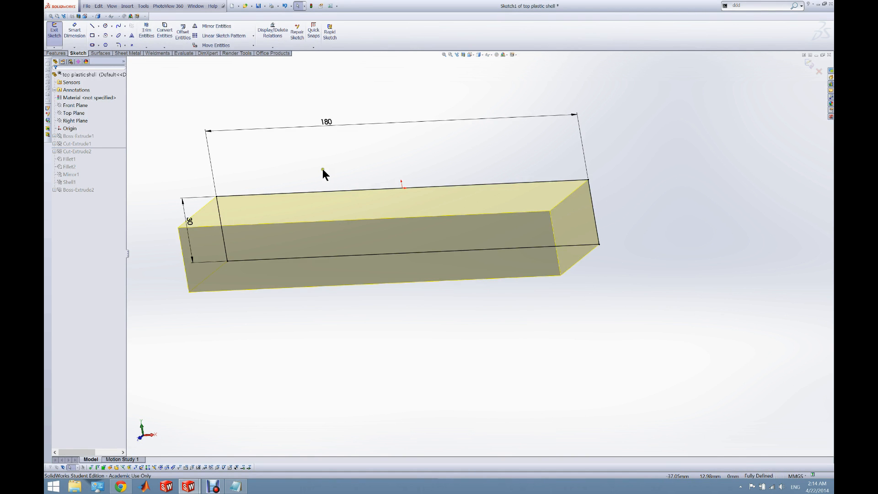
{"action": "left_click", "coordinate": [55, 31]}
Open the sketch of Cut-Extrude1, examine its curved side profile and end dimensions, and exit without changes.
{"action": "right_click", "coordinate": [69, 143]}
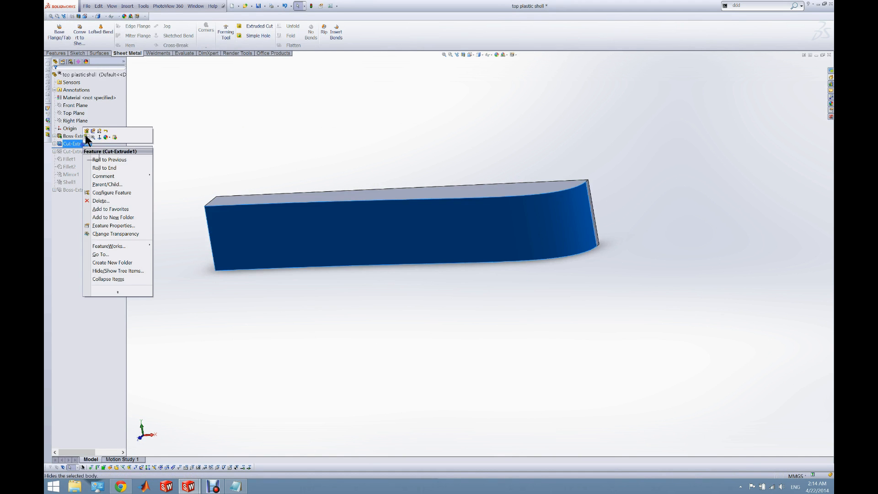
{"action": "left_click", "coordinate": [87, 133]}
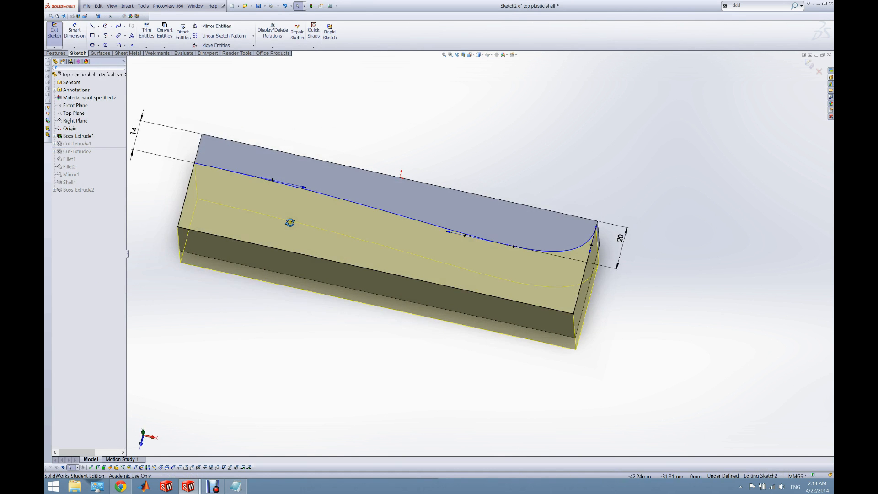
{"action": "middle_click_drag", "start_coordinate": [291, 267], "coordinate": [292, 264]}
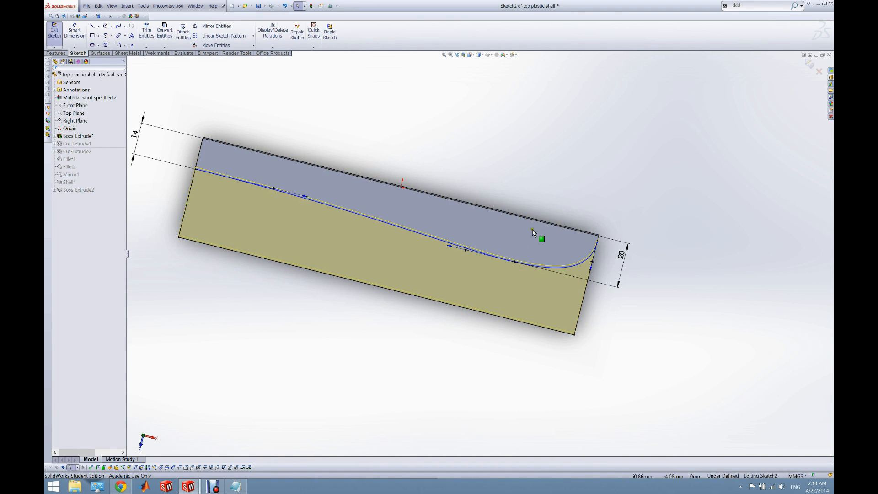
{"action": "scroll", "coordinate": [498, 229], "scroll_direction": "up", "scroll_amount": 2}
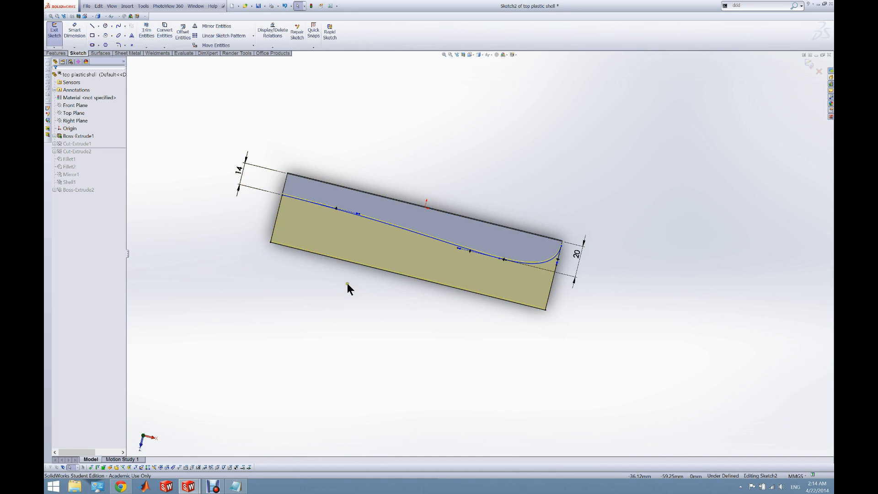
{"action": "left_click", "coordinate": [54, 30]}
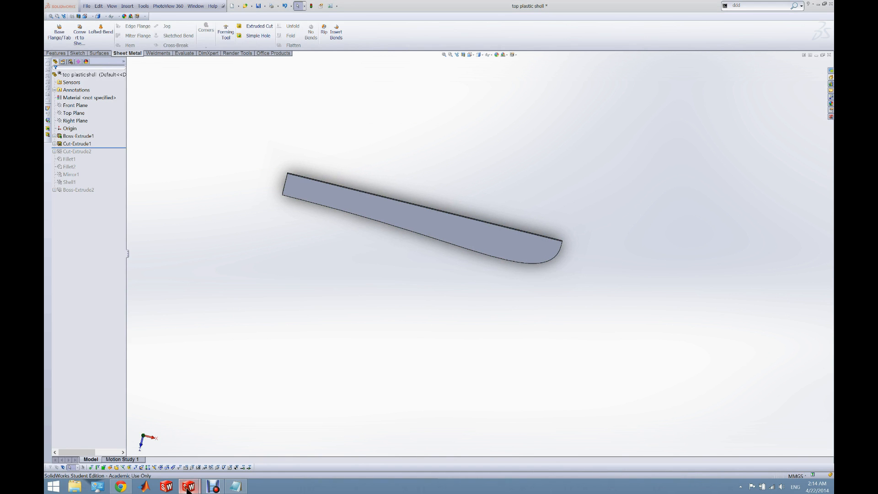
Switch to the bottom plastic body and measure the distance between the outer faces of its two upright walls.
{"action": "left_click", "coordinate": [203, 453]}
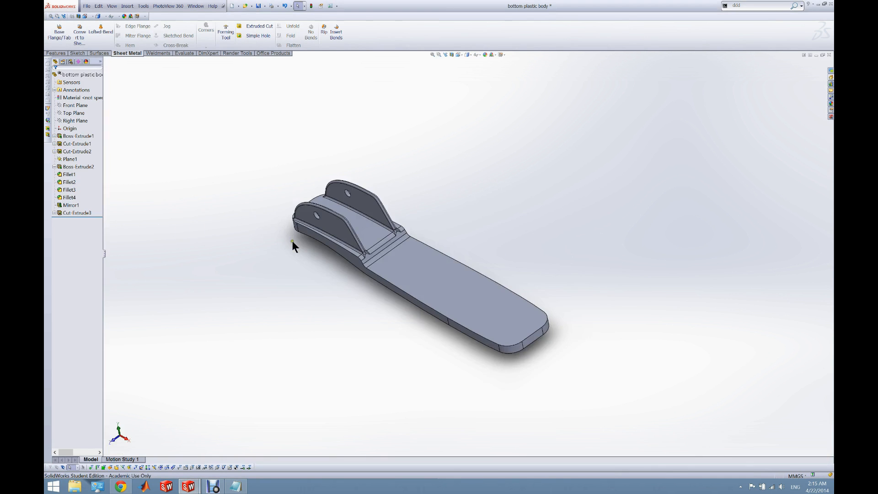
{"action": "left_click", "coordinate": [188, 55]}
{"action": "left_click", "coordinate": [80, 34]}
{"action": "left_click", "coordinate": [341, 226]}
{"action": "middle_click_drag", "start_coordinate": [342, 226], "coordinate": [410, 201]}
{"action": "left_click", "coordinate": [413, 210]}
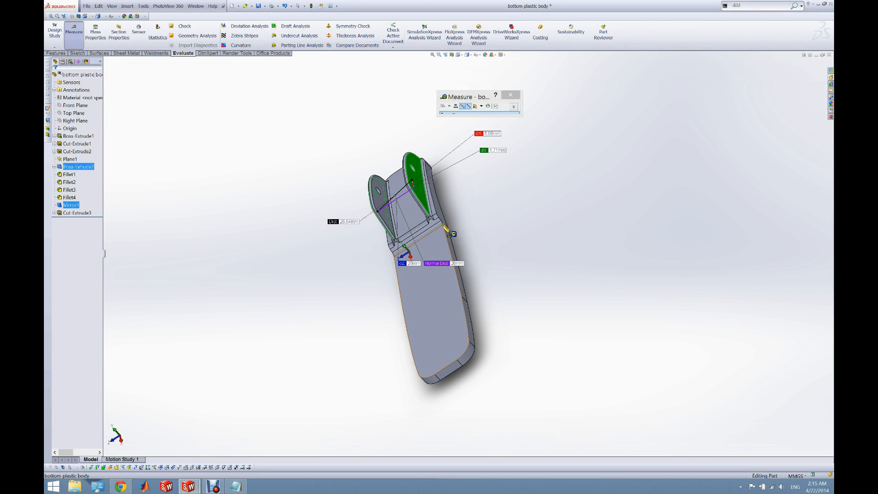
Return to the top plastic shell and roll its feature history forward to include Cut-Extrude2, viewing the part from the side.
{"action": "mouse_move", "coordinate": [188, 487]}
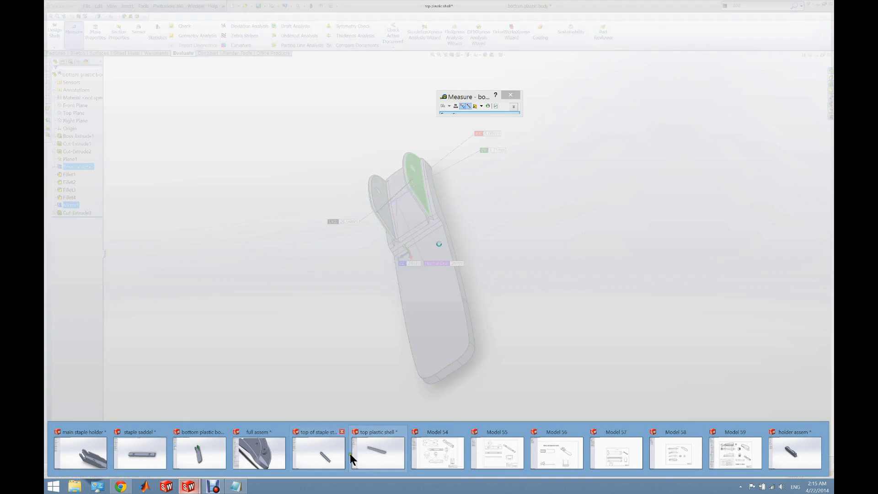
{"action": "key", "text": "ctrl+Tab"}
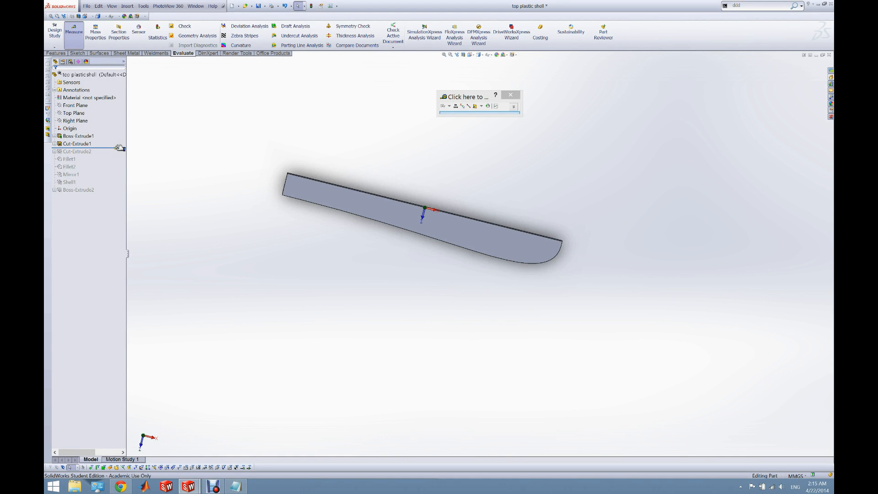
{"action": "left_click_drag", "start_coordinate": [117, 146], "coordinate": [114, 155]}
{"action": "middle_click_drag", "start_coordinate": [268, 299], "coordinate": [147, 131]}
{"action": "mouse_move", "coordinate": [124, 156]}
{"action": "left_mouse_down"}
{"action": "mouse_move", "coordinate": [121, 147]}
{"action": "mouse_move", "coordinate": [114, 154]}
{"action": "left_mouse_up"}
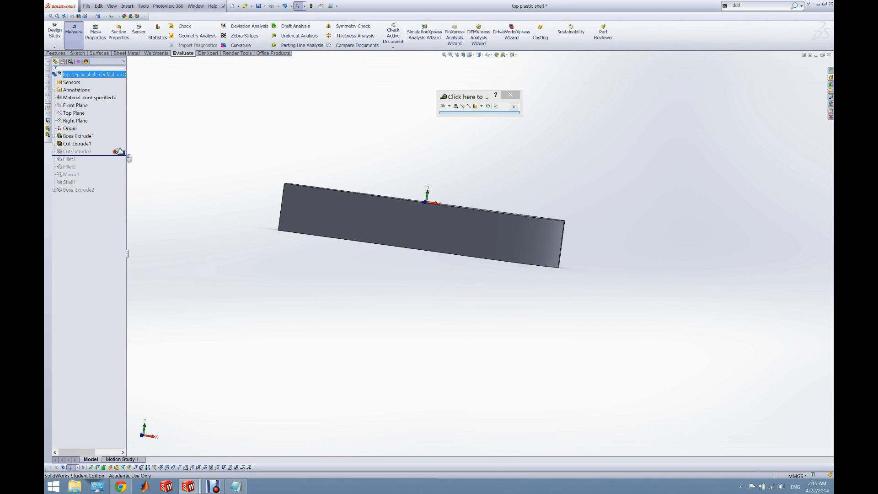
Open the sketch of Cut-Extrude2, examine the upper and lower curves that trim the body, and exit without changes.
{"action": "right_click", "coordinate": [71, 152]}
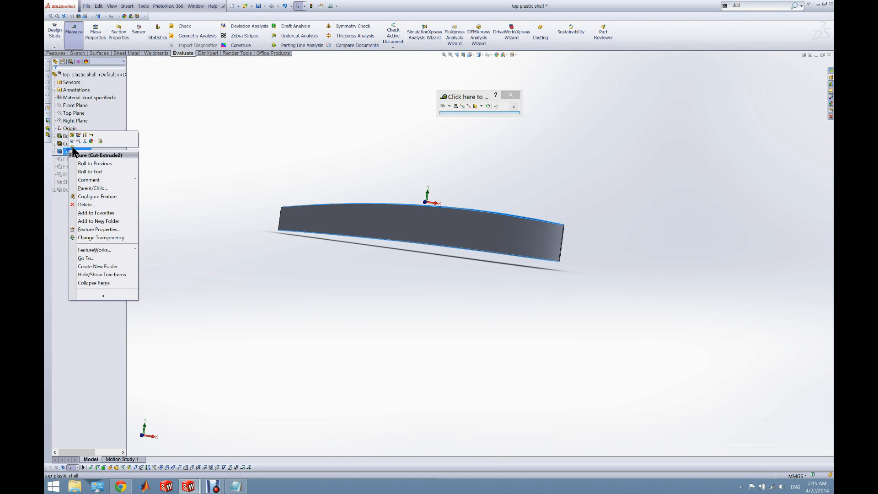
{"action": "left_click", "coordinate": [87, 147]}
{"action": "scroll", "coordinate": [439, 241], "scroll_direction": "down", "scroll_amount": 2}
{"action": "mouse_move", "coordinate": [439, 246]}
{"action": "middle_mouse_down"}
{"action": "mouse_move", "coordinate": [443, 228]}
{"action": "mouse_move", "coordinate": [448, 243]}
{"action": "middle_mouse_up"}
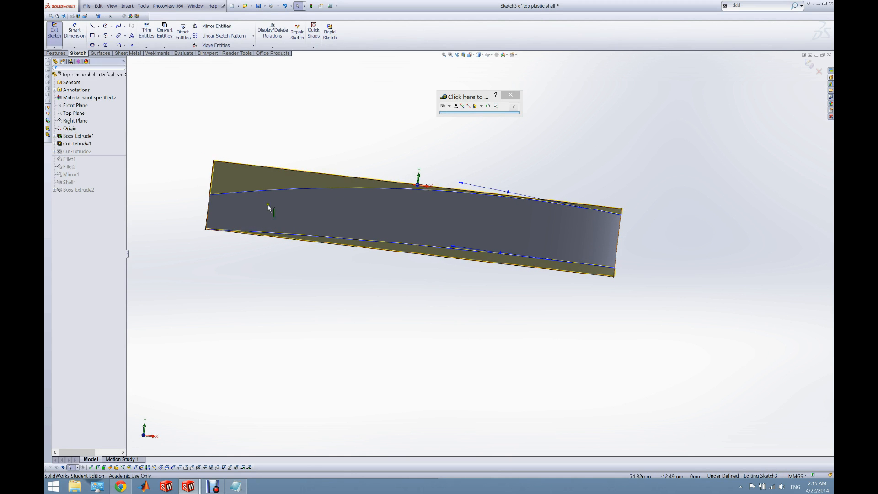
{"action": "left_click", "coordinate": [54, 32]}
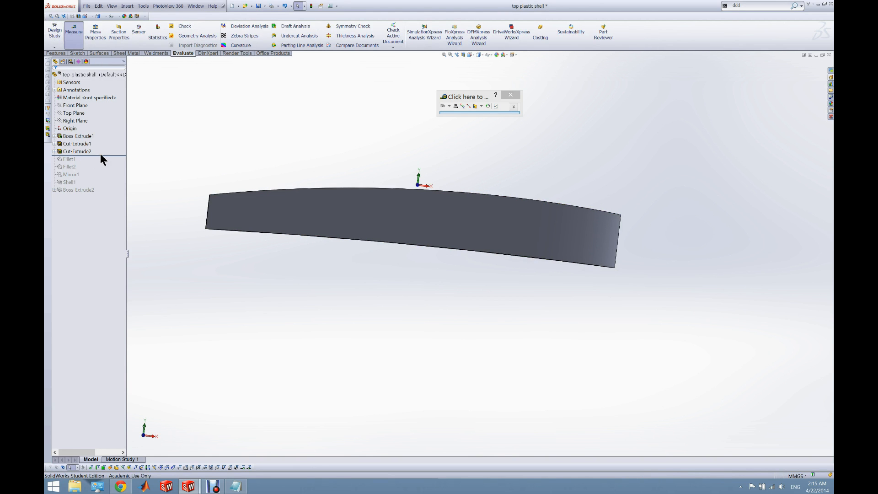
Roll the feature history forward through Fillet1 and Fillet2, inspecting the rounded top edge and end of the half body.
{"action": "left_click_drag", "start_coordinate": [100, 155], "coordinate": [107, 164]}
{"action": "middle_click_drag", "start_coordinate": [372, 149], "coordinate": [337, 254]}
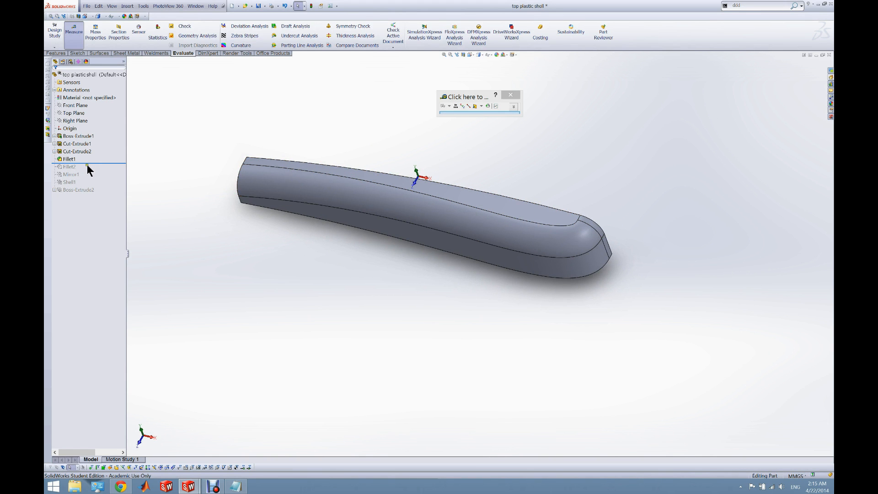
{"action": "left_click_drag", "start_coordinate": [92, 162], "coordinate": [92, 170]}
{"action": "middle_click_drag", "start_coordinate": [173, 186], "coordinate": [302, 220]}
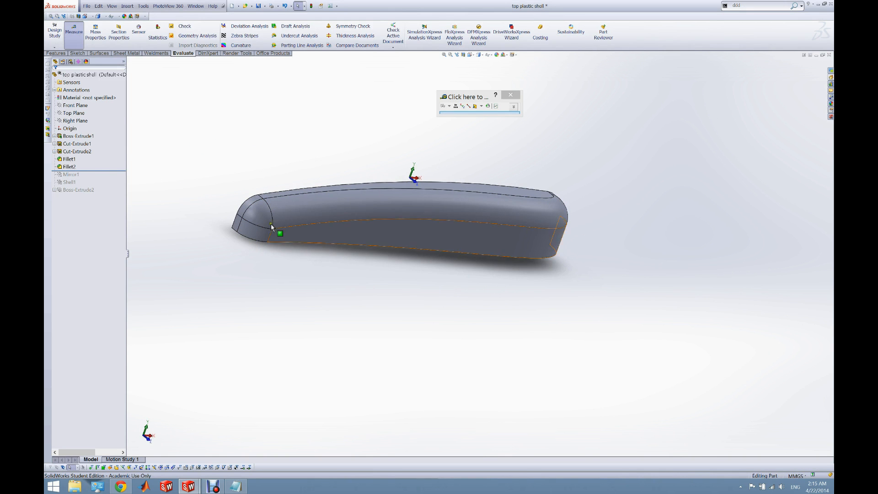
{"action": "scroll", "coordinate": [209, 213], "scroll_direction": "down", "scroll_amount": 1}
{"action": "middle_click_drag", "start_coordinate": [296, 276], "coordinate": [409, 204]}
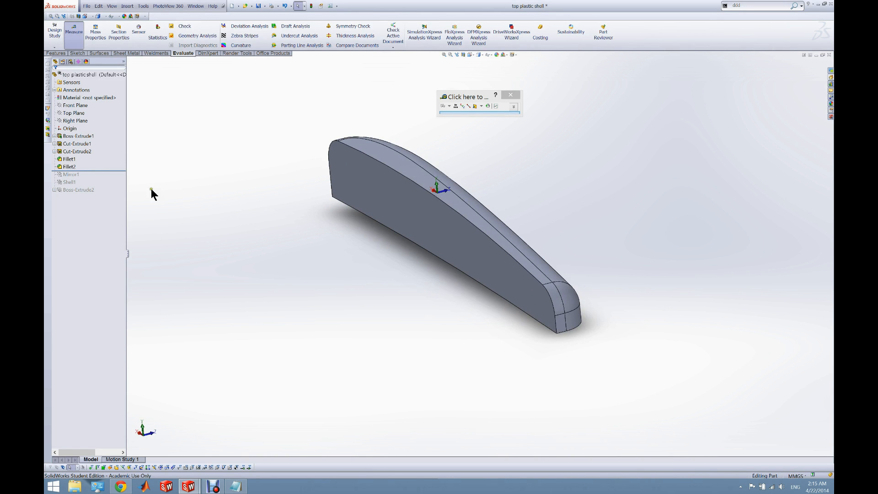
Roll the feature history forward to include Mirror1, inspect the full-width body's underside, and close the Measure tool.
{"action": "left_click_drag", "start_coordinate": [84, 169], "coordinate": [84, 179]}
{"action": "middle_click_drag", "start_coordinate": [314, 250], "coordinate": [460, 176]}
{"action": "left_click", "coordinate": [514, 93]}
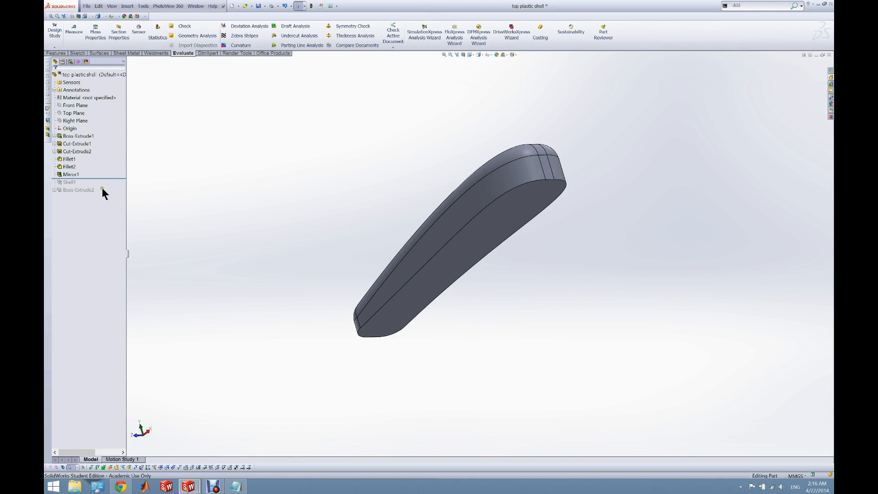
Roll the feature history forward to include Shell1 and inspect the hollowed underside.
{"action": "left_click_drag", "start_coordinate": [90, 179], "coordinate": [89, 185]}
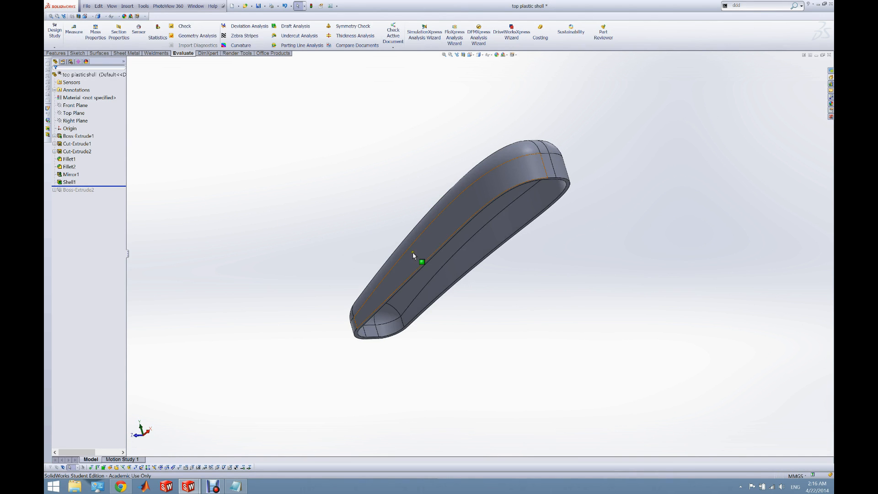
{"action": "middle_click_drag", "start_coordinate": [531, 287], "coordinate": [529, 225]}
{"action": "scroll", "coordinate": [467, 172], "scroll_direction": "down", "scroll_amount": 3}
Open the definition of Shell1, compare the body with the shell preview off and on, and accept it unchanged.
{"action": "right_click", "coordinate": [76, 181]}
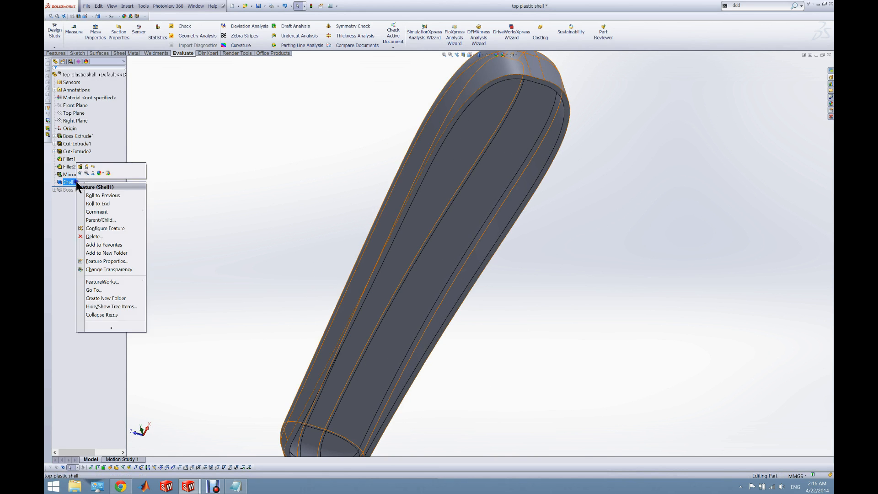
{"action": "left_click", "coordinate": [80, 170]}
{"action": "scroll", "coordinate": [320, 245], "scroll_direction": "up", "scroll_amount": 5}
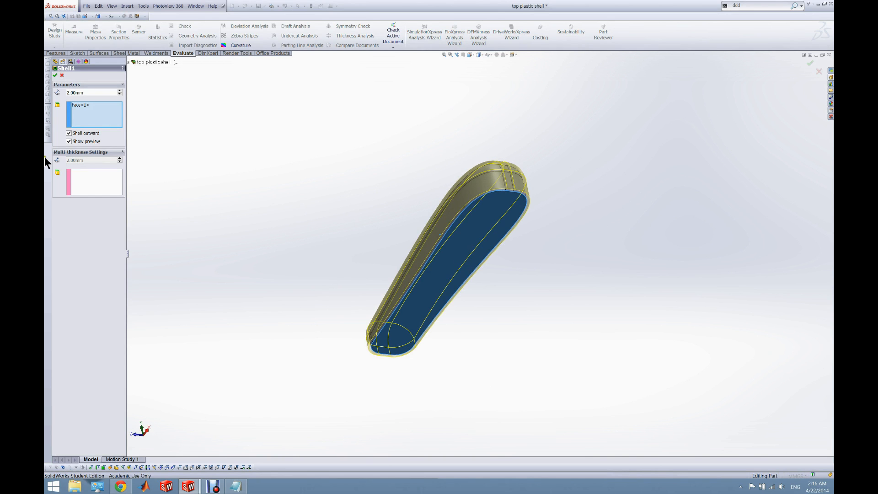
{"action": "left_click", "coordinate": [69, 141]}
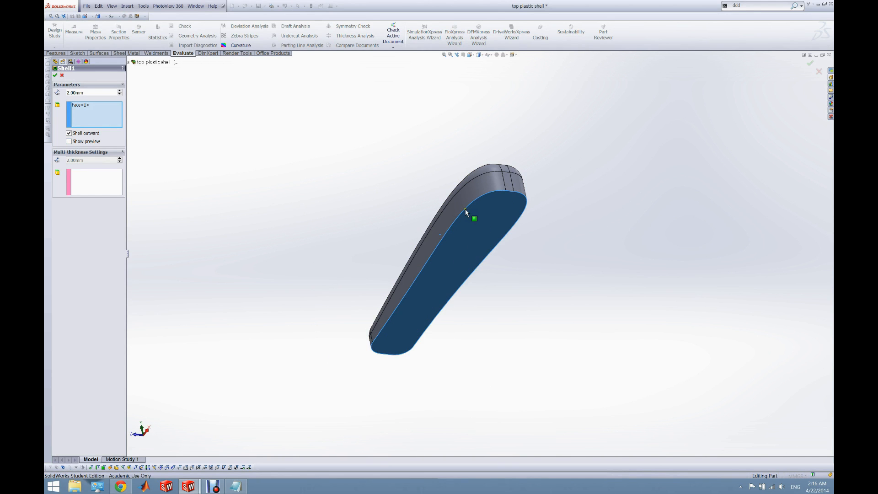
{"action": "left_click", "coordinate": [69, 141]}
{"action": "scroll", "coordinate": [473, 222], "scroll_direction": "down", "scroll_amount": 6}
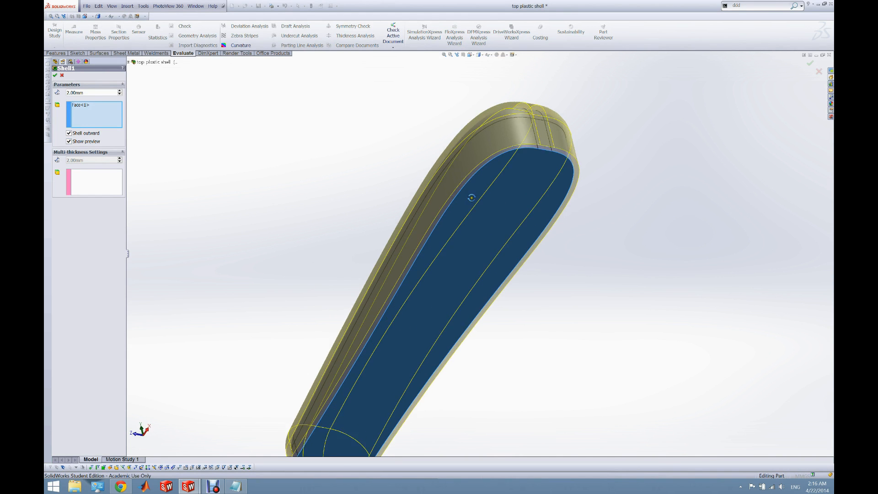
{"action": "middle_click_drag", "start_coordinate": [484, 131], "coordinate": [502, 352]}
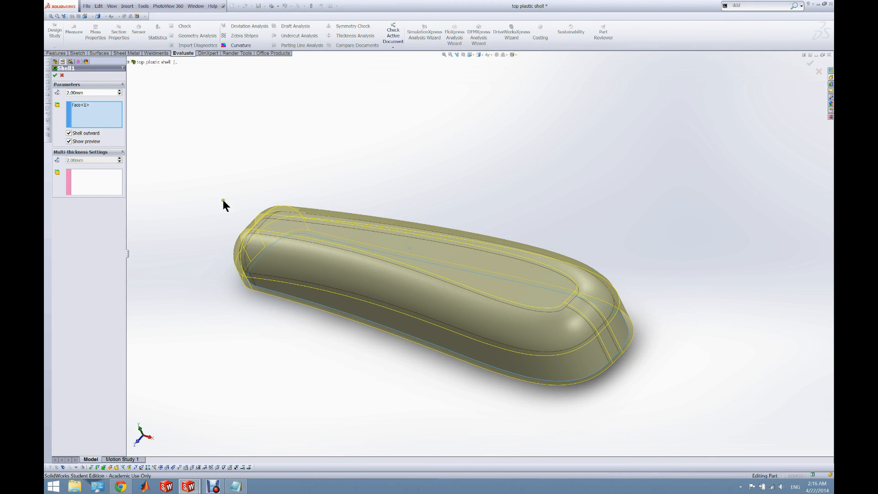
{"action": "key", "text": "Return"}
Roll the feature history forward to include Boss-Extrude2 and inspect the cross pin inside the narrow end of the shell.
{"action": "middle_click_drag", "start_coordinate": [288, 347], "coordinate": [280, 243]}
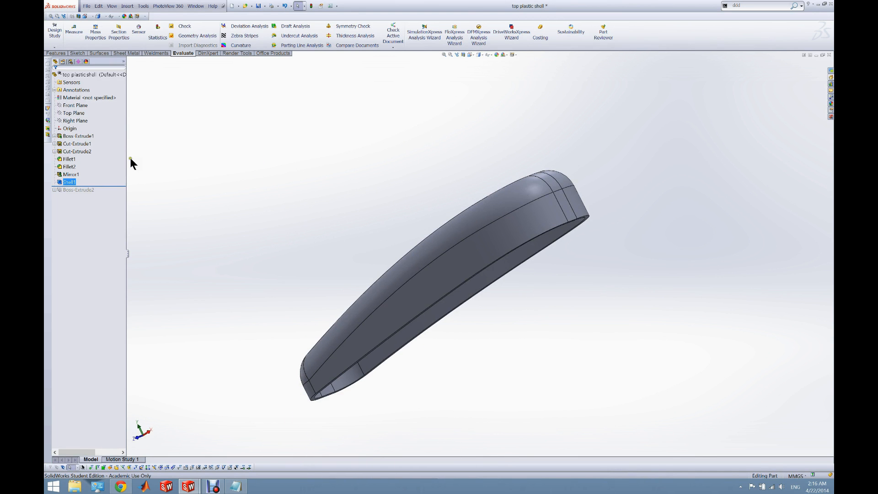
{"action": "middle_click_drag", "start_coordinate": [440, 264], "coordinate": [425, 235]}
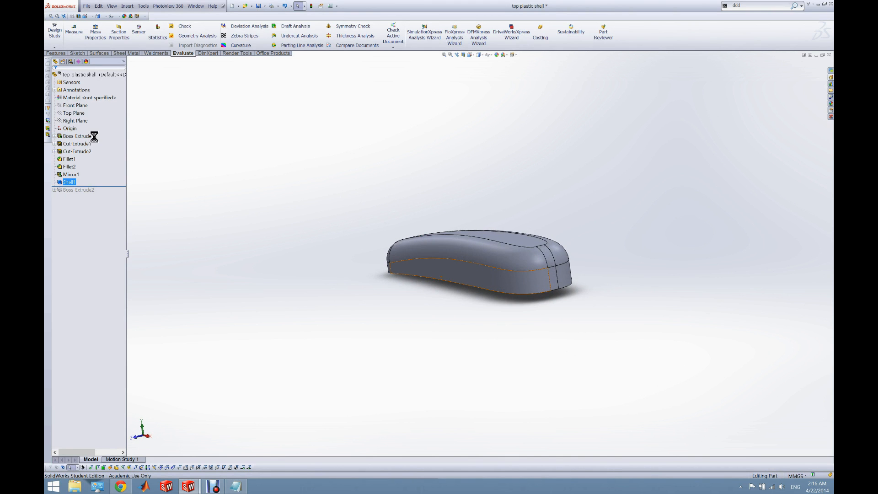
{"action": "left_click_drag", "start_coordinate": [93, 186], "coordinate": [94, 194]}
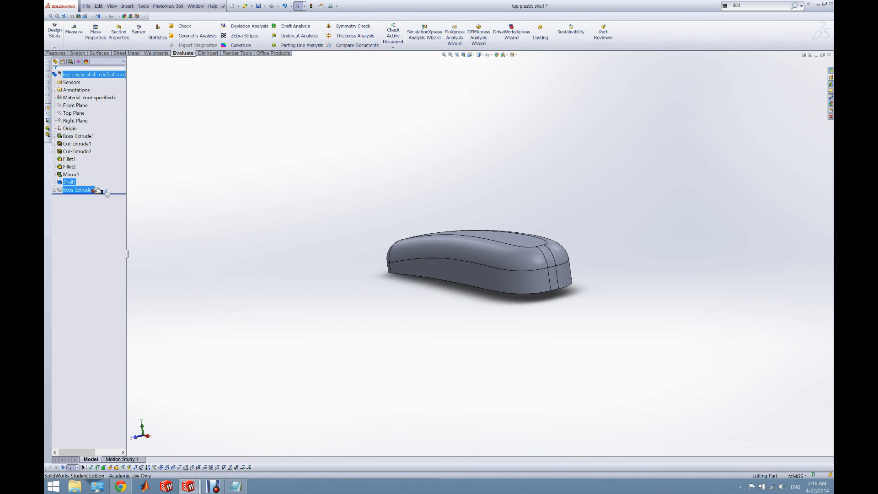
{"action": "middle_click_drag", "start_coordinate": [339, 305], "coordinate": [454, 320]}
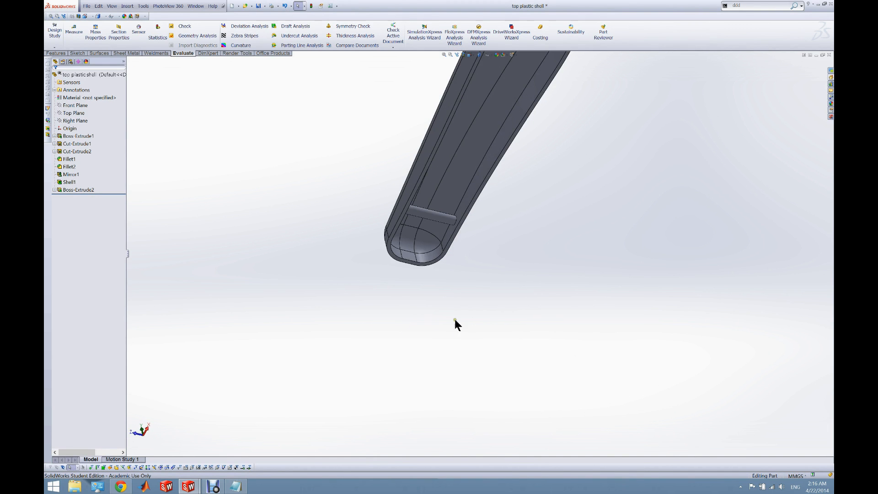
Open the definition of Boss-Extrude2, examine the circle extruded up to the surface in both directions, and close it unchanged.
{"action": "right_click", "coordinate": [91, 189]}
{"action": "left_click", "coordinate": [95, 176]}
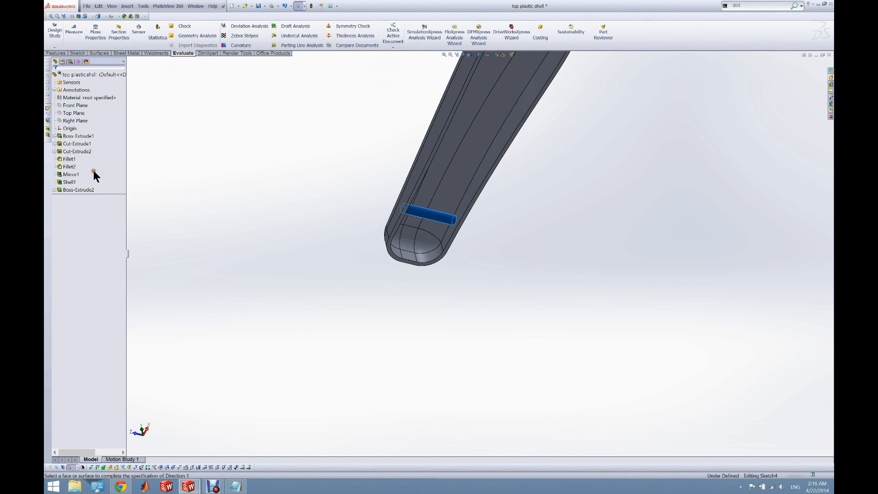
{"action": "scroll", "coordinate": [452, 224], "scroll_direction": "down", "scroll_amount": 3}
{"action": "scroll", "coordinate": [435, 206], "scroll_direction": "down", "scroll_amount": 2}
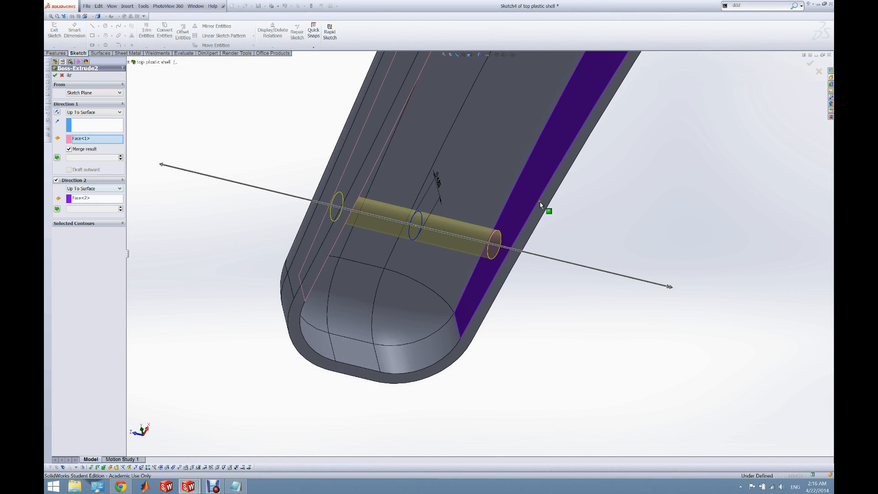
{"action": "middle_click_drag", "start_coordinate": [527, 203], "coordinate": [445, 163]}
{"action": "scroll", "coordinate": [423, 227], "scroll_direction": "down", "scroll_amount": 8}
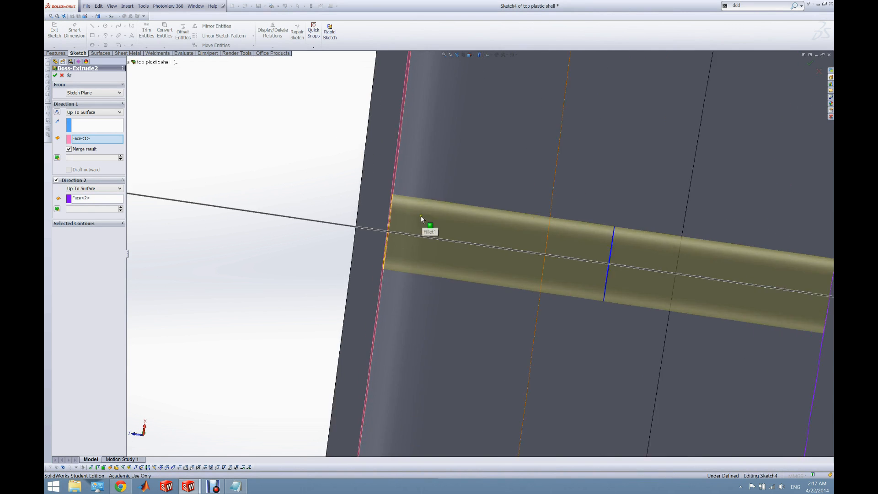
{"action": "middle_click_drag", "start_coordinate": [395, 191], "coordinate": [328, 198]}
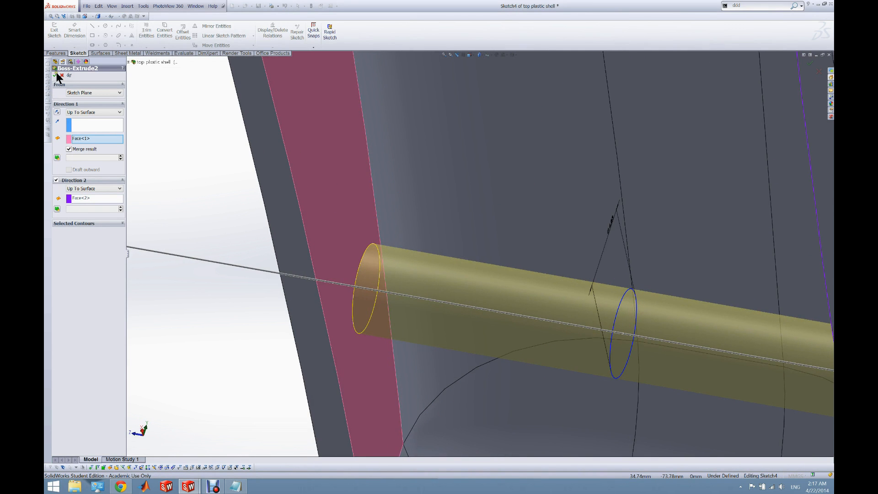
{"action": "scroll", "coordinate": [327, 270], "scroll_direction": "up", "scroll_amount": 10}
{"action": "middle_click_drag", "start_coordinate": [333, 274], "coordinate": [297, 327]}
{"action": "middle_click_drag", "start_coordinate": [333, 288], "coordinate": [274, 394]}
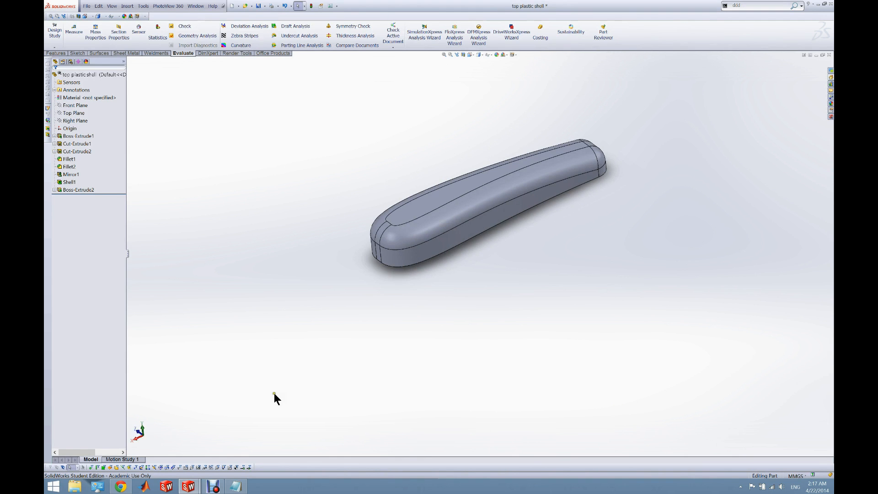
Switch to the full assem window and bring the whole stapler assembly into view.
{"action": "mouse_move", "coordinate": [187, 484]}
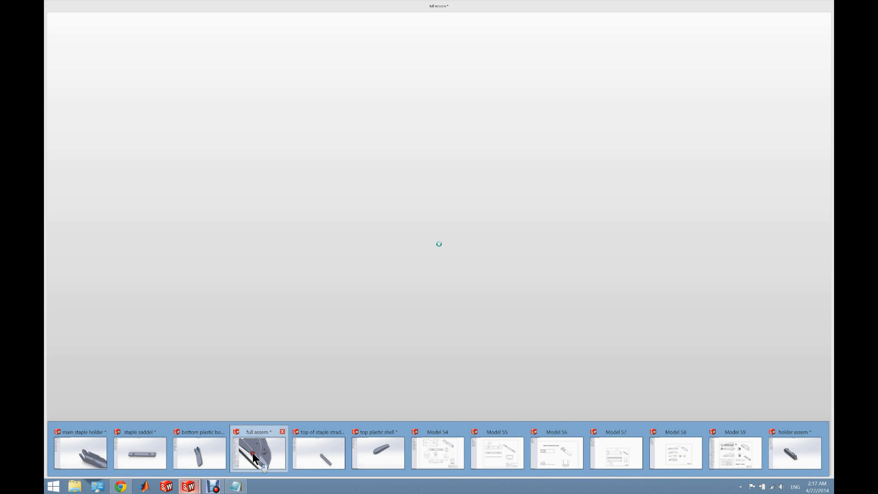
{"action": "left_click", "coordinate": [252, 453]}
{"action": "left_click", "coordinate": [402, 133]}
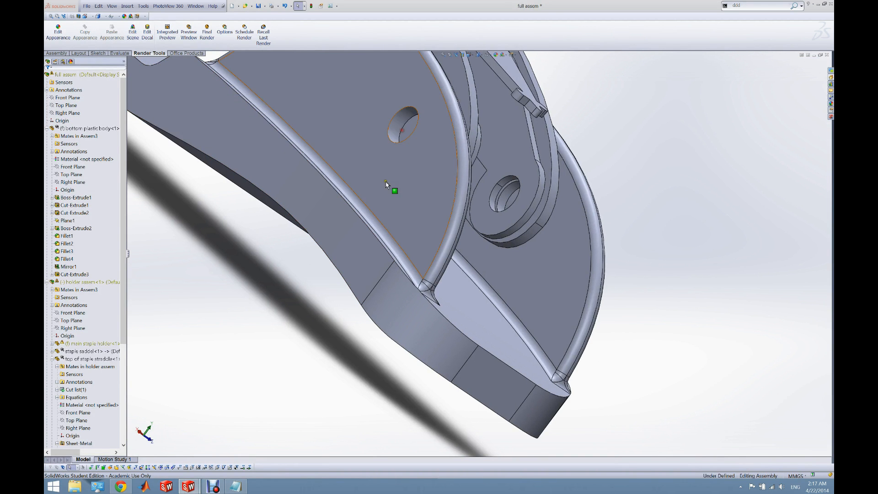
{"action": "scroll", "coordinate": [385, 196], "scroll_direction": "up", "scroll_amount": 5}
{"action": "middle_click_drag", "start_coordinate": [389, 197], "coordinate": [389, 275]}
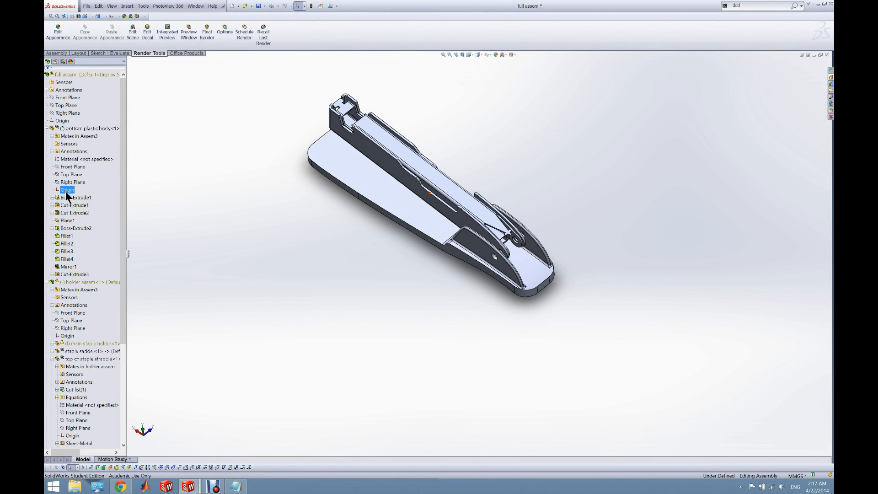
Hide the holder assem subassembly to inspect the bottom plastic body alone, and show it again.
{"action": "right_click", "coordinate": [65, 283]}
{"action": "left_click", "coordinate": [84, 259]}
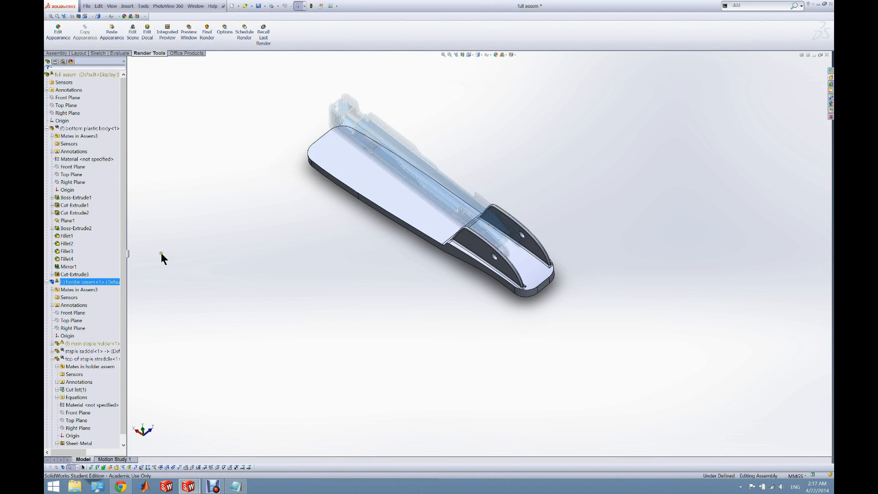
{"action": "middle_click_drag", "start_coordinate": [356, 213], "coordinate": [442, 214]}
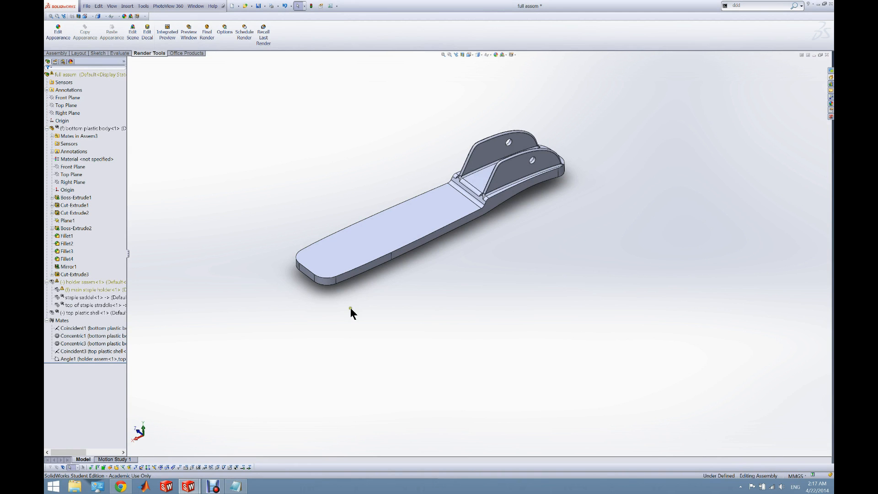
{"action": "left_click_drag", "start_coordinate": [394, 206], "coordinate": [279, 191]}
{"action": "left_click", "coordinate": [278, 192]}
{"action": "left_click", "coordinate": [259, 222]}
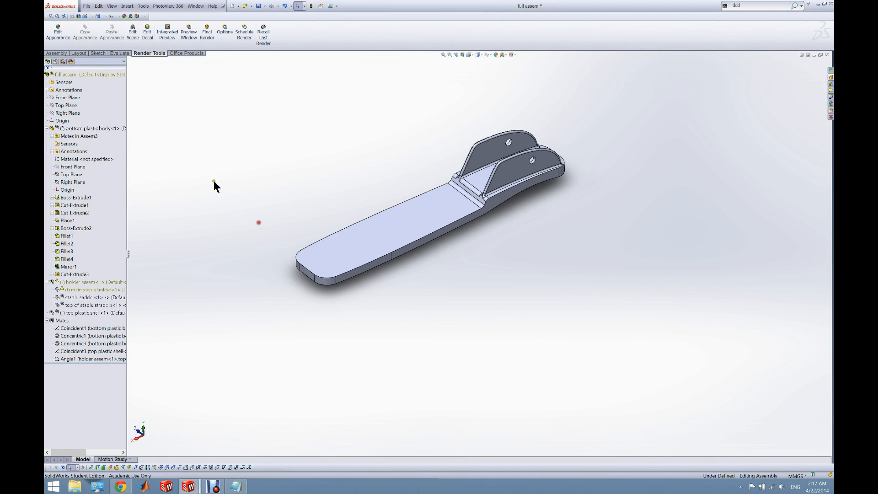
{"action": "right_click", "coordinate": [86, 282]}
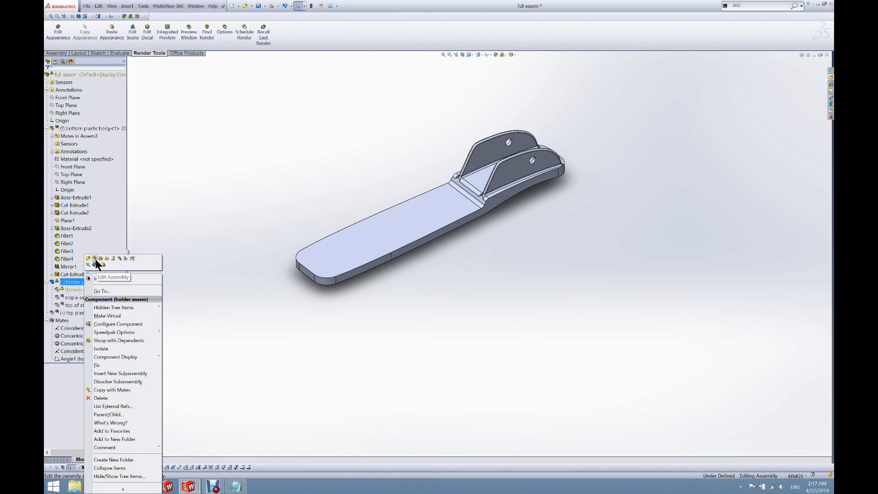
{"action": "left_click", "coordinate": [96, 263]}
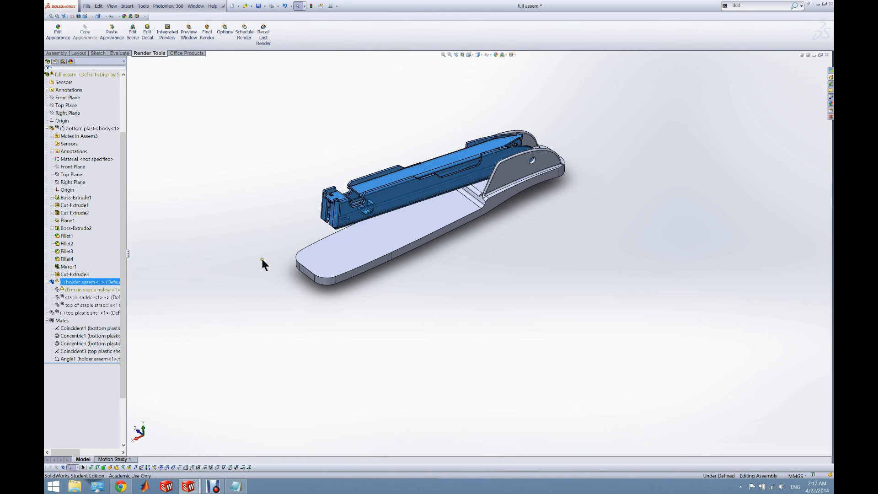
Swing the holder assem upward about its pivot holes in the bottom plastic body.
{"action": "scroll", "coordinate": [487, 165], "scroll_direction": "down", "scroll_amount": 5}
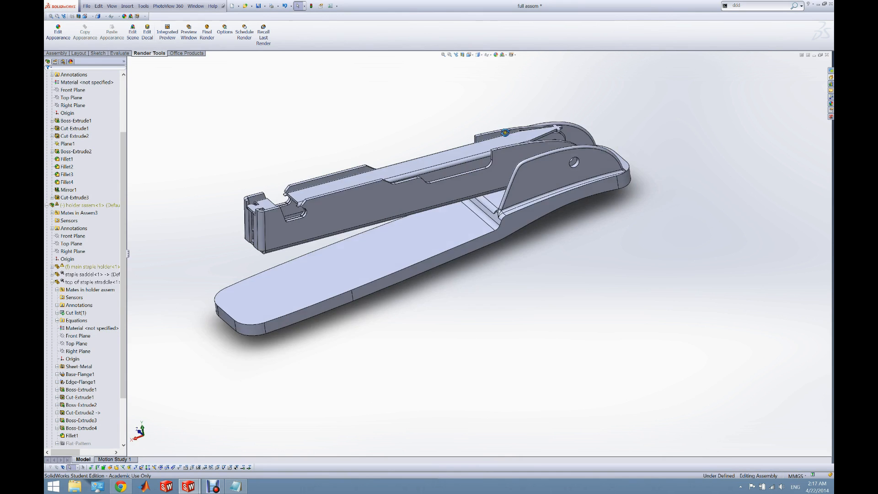
{"action": "scroll", "coordinate": [546, 160], "scroll_direction": "down", "scroll_amount": 2}
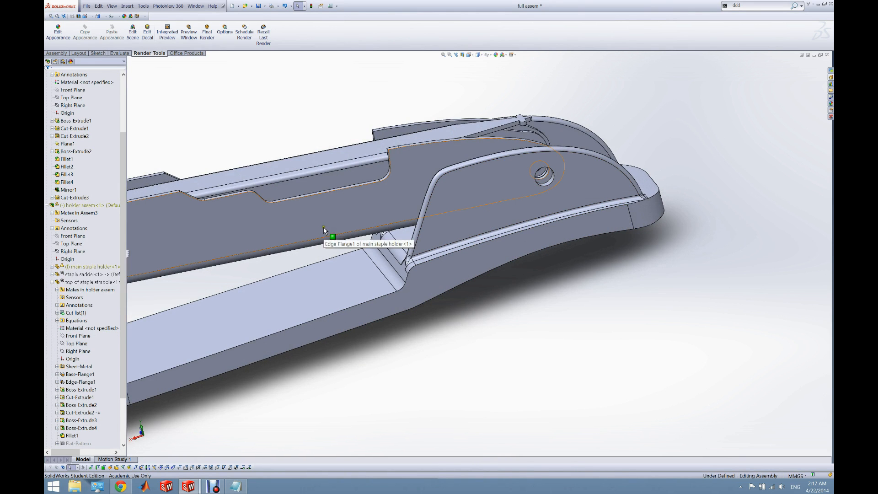
{"action": "scroll", "coordinate": [293, 263], "scroll_direction": "up", "scroll_amount": 2}
{"action": "left_click_drag", "start_coordinate": [289, 225], "coordinate": [359, 183]}
{"action": "scroll", "coordinate": [224, 260], "scroll_direction": "up", "scroll_amount": 3}
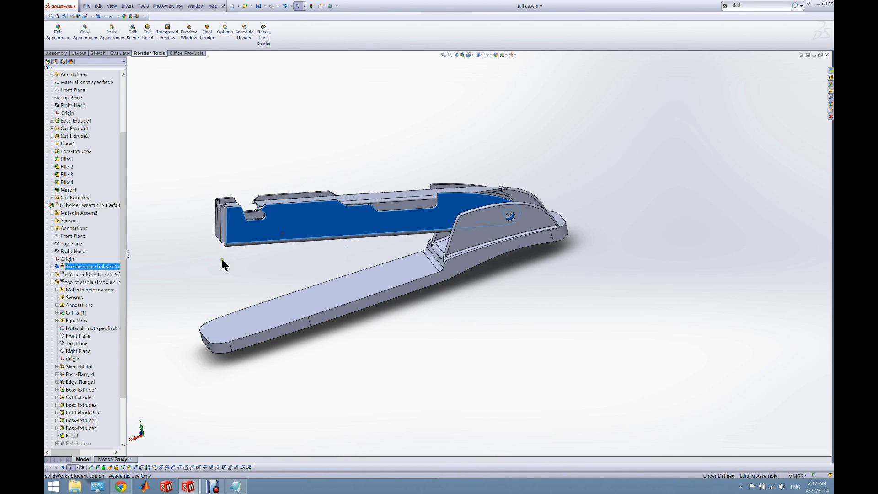
{"action": "middle_click_drag", "start_coordinate": [230, 261], "coordinate": [302, 307]}
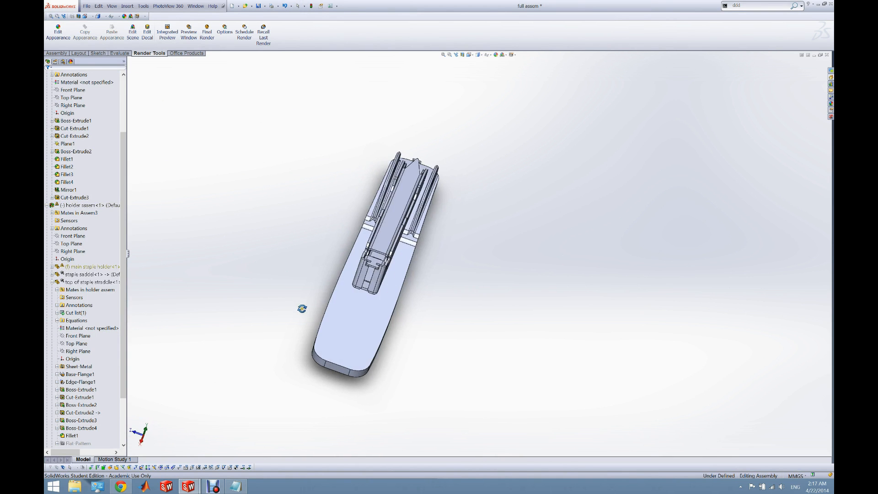
Select the Coincident1 mate in the assembly's mates, examine the centre planes it aligns, and clear the selection.
{"action": "scroll", "coordinate": [100, 375], "scroll_direction": "down", "scroll_amount": 3}
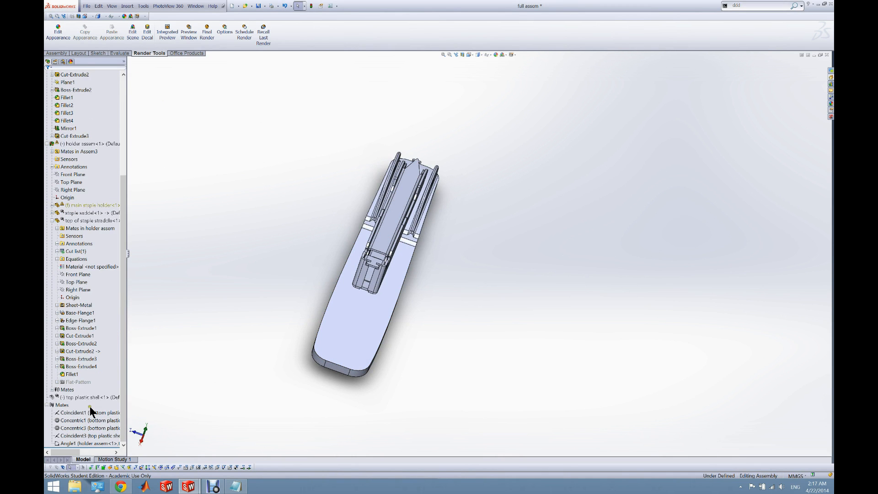
{"action": "left_click", "coordinate": [72, 415]}
{"action": "middle_click_drag", "start_coordinate": [346, 336], "coordinate": [297, 285]}
{"action": "middle_click_drag", "start_coordinate": [373, 270], "coordinate": [415, 241]}
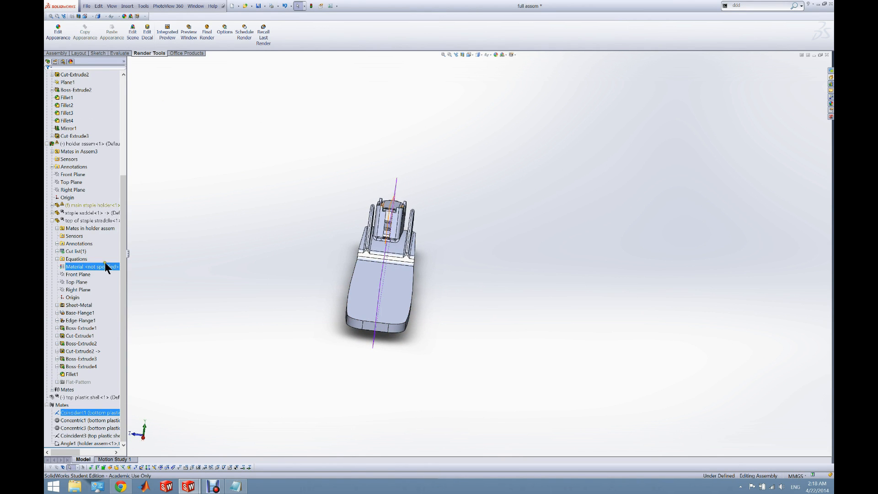
{"action": "left_click", "coordinate": [269, 335]}
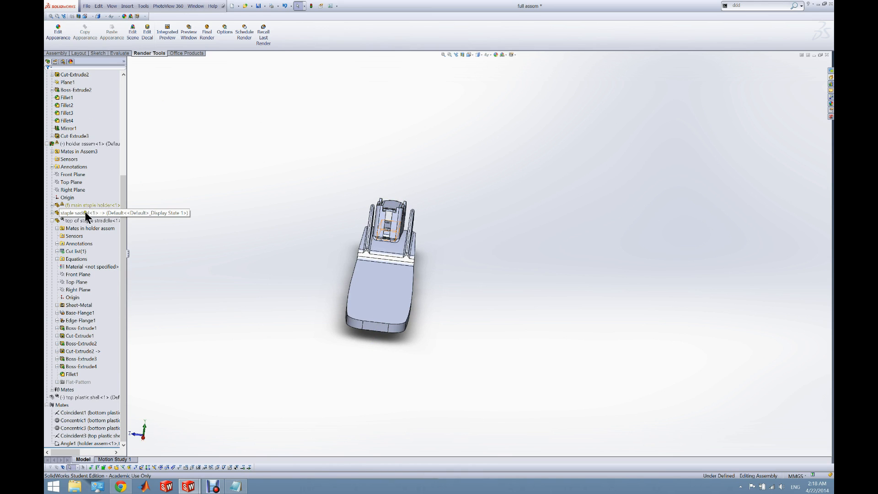
{"action": "left_click", "coordinate": [82, 151]}
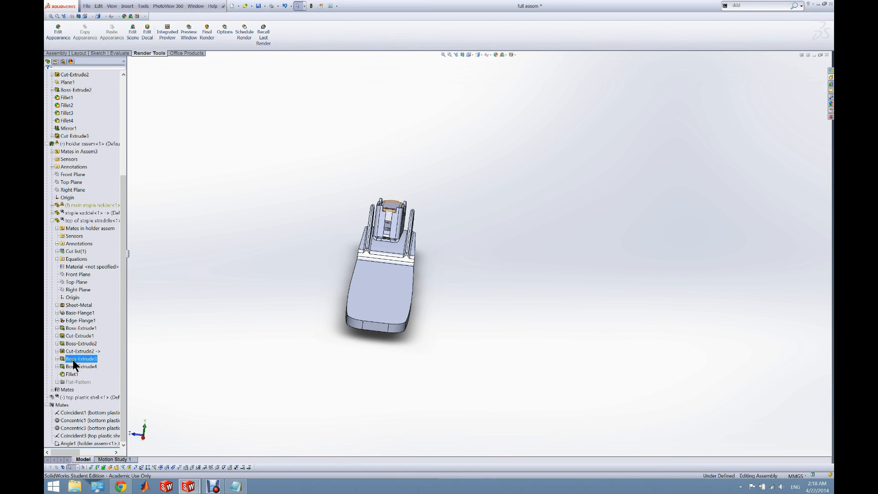
Show the top plastic shell component in the assembly and view the stapler from the side.
{"action": "right_click", "coordinate": [87, 396]}
{"action": "left_click", "coordinate": [99, 300]}
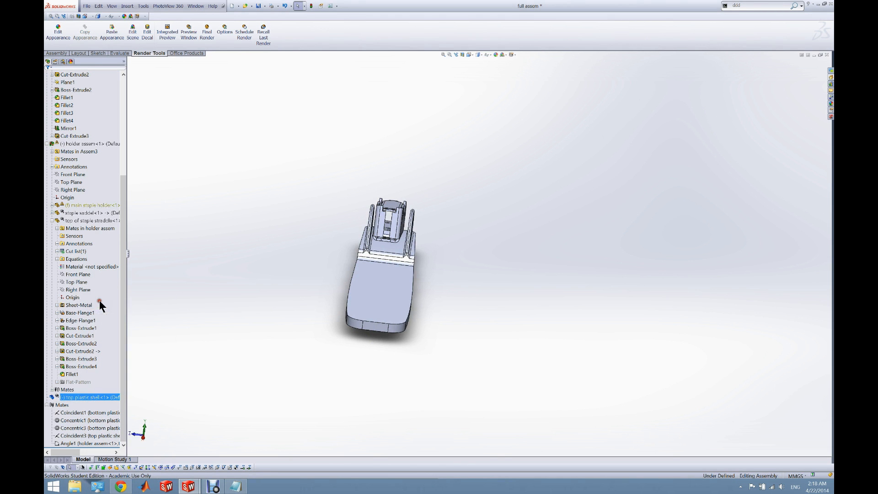
{"action": "left_click", "coordinate": [273, 313]}
{"action": "scroll", "coordinate": [384, 276], "scroll_direction": "down", "scroll_amount": 1}
{"action": "middle_click_drag", "start_coordinate": [386, 275], "coordinate": [316, 245]}
Review the Coincident1, Concentric1 and Concentric3 mates and examine the shell's pin in the pivot hole of the bottom plastic body.
{"action": "left_click", "coordinate": [80, 412]}
{"action": "left_click", "coordinate": [80, 420]}
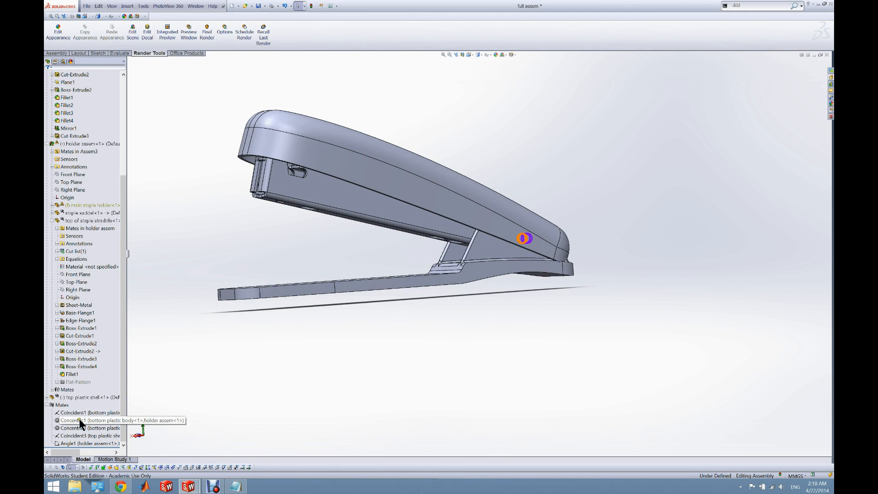
{"action": "left_click", "coordinate": [105, 428]}
{"action": "middle_click_drag", "start_coordinate": [436, 308], "coordinate": [459, 242]}
{"action": "scroll", "coordinate": [416, 266], "scroll_direction": "down", "scroll_amount": 6}
{"action": "scroll", "coordinate": [421, 250], "scroll_direction": "down", "scroll_amount": 5}
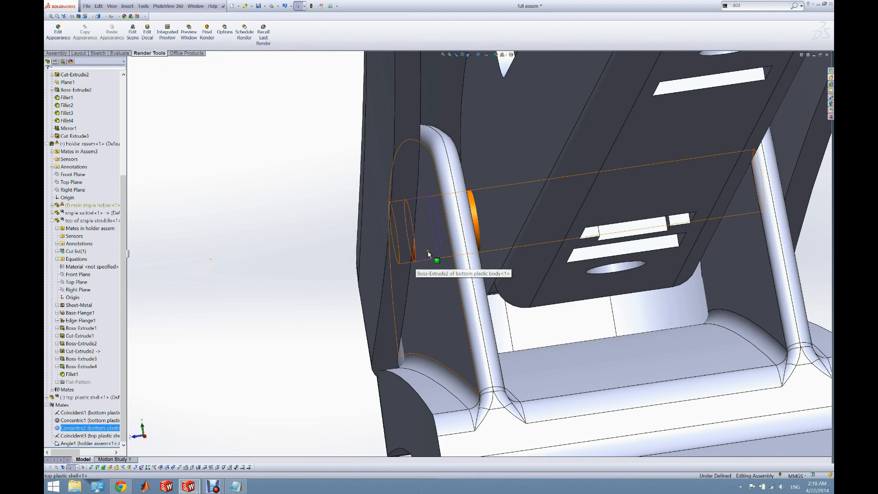
{"action": "left_click_drag", "start_coordinate": [423, 190], "coordinate": [498, 248]}
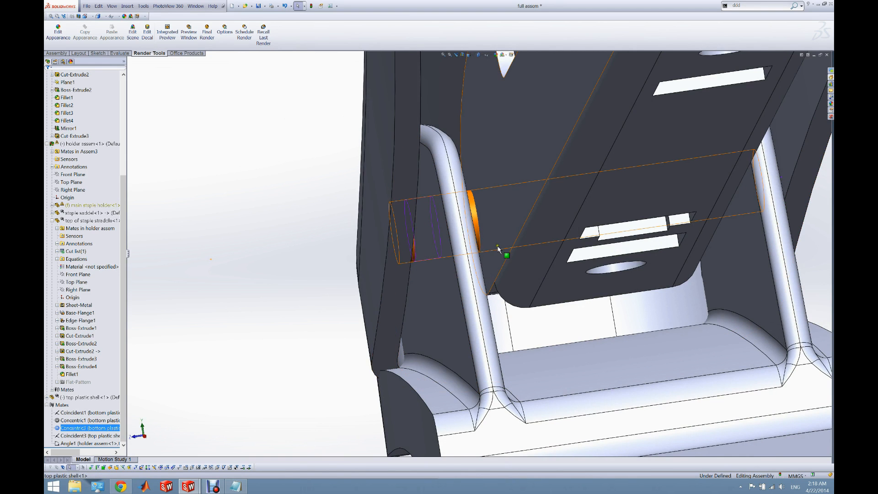
{"action": "scroll", "coordinate": [314, 275], "scroll_direction": "up", "scroll_amount": 5}
Swing the top plastic shell and holder down about the pivot toward the bottom plastic body.
{"action": "middle_click_drag", "start_coordinate": [320, 277], "coordinate": [559, 251]}
{"action": "scroll", "coordinate": [341, 313], "scroll_direction": "up", "scroll_amount": 1}
{"action": "left_click", "coordinate": [334, 316]}
{"action": "left_click_drag", "start_coordinate": [610, 172], "coordinate": [640, 244]}
{"action": "left_click", "coordinate": [678, 293]}
{"action": "middle_click_drag", "start_coordinate": [604, 266], "coordinate": [605, 250]}
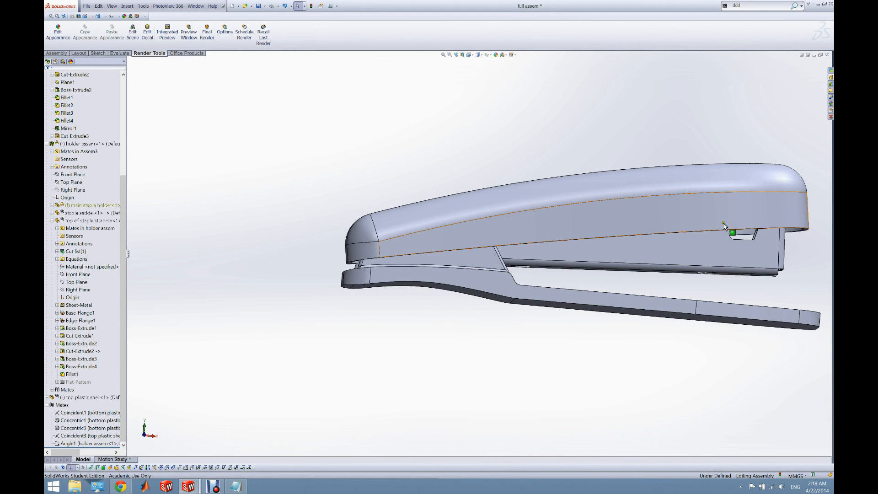
Select the Angle1 mate and examine the holder's underside face and the top plastic shell's Top Plane that it relates.
{"action": "middle_click_drag", "start_coordinate": [681, 227], "coordinate": [648, 217]}
{"action": "left_click", "coordinate": [61, 389]}
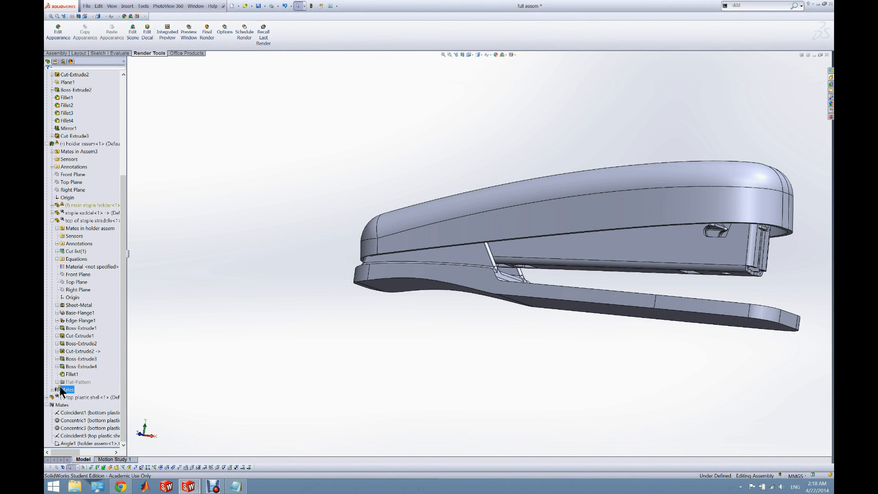
{"action": "left_click", "coordinate": [81, 442]}
{"action": "middle_click_drag", "start_coordinate": [388, 386], "coordinate": [549, 332]}
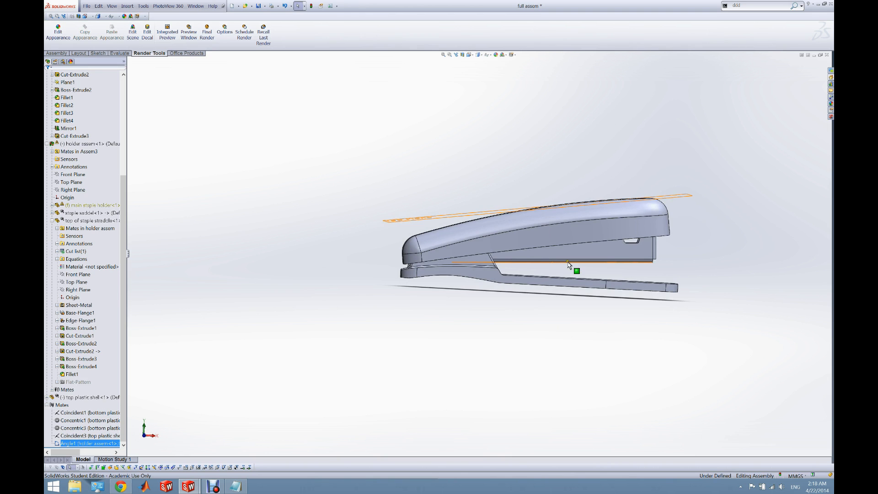
{"action": "scroll", "coordinate": [569, 262], "scroll_direction": "down", "scroll_amount": 4}
{"action": "middle_click_drag", "start_coordinate": [574, 221], "coordinate": [532, 187]}
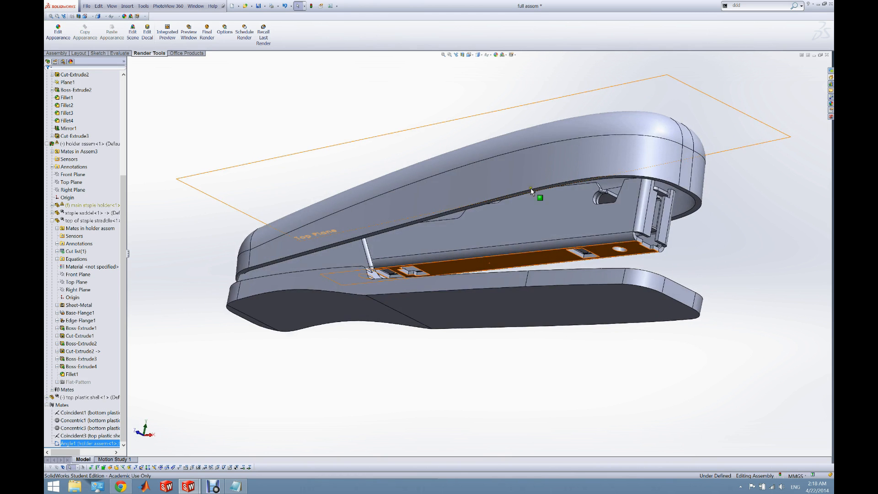
{"action": "scroll", "coordinate": [531, 191], "scroll_direction": "down", "scroll_amount": 3}
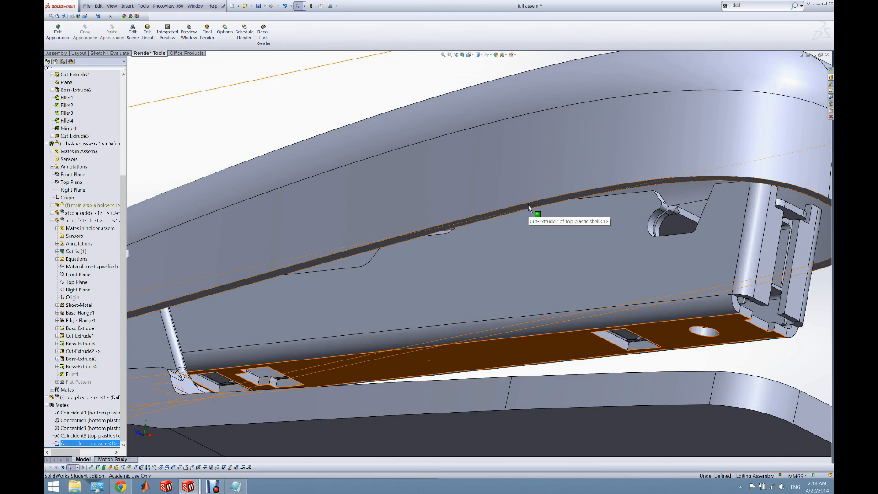
{"action": "scroll", "coordinate": [528, 205], "scroll_direction": "up", "scroll_amount": 4}
{"action": "middle_click_drag", "start_coordinate": [528, 205], "coordinate": [494, 252]}
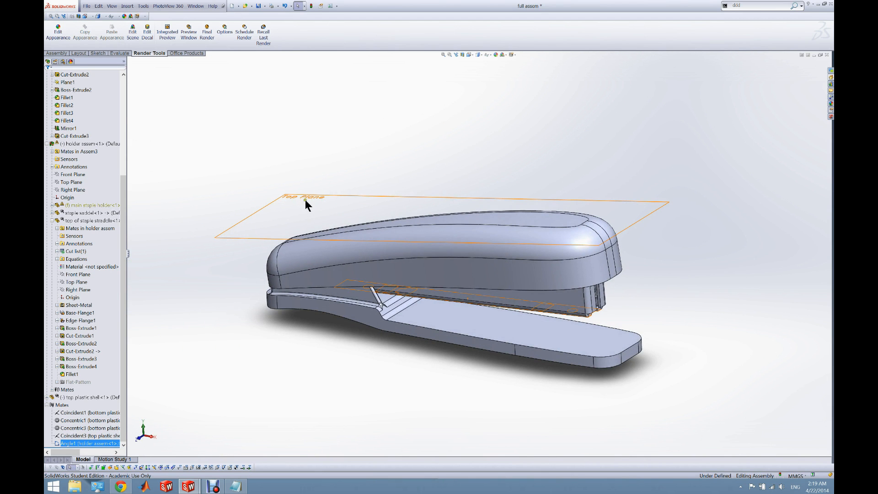
{"action": "middle_click_drag", "start_coordinate": [390, 207], "coordinate": [427, 163]}
{"action": "middle_click_drag", "start_coordinate": [428, 251], "coordinate": [486, 290]}
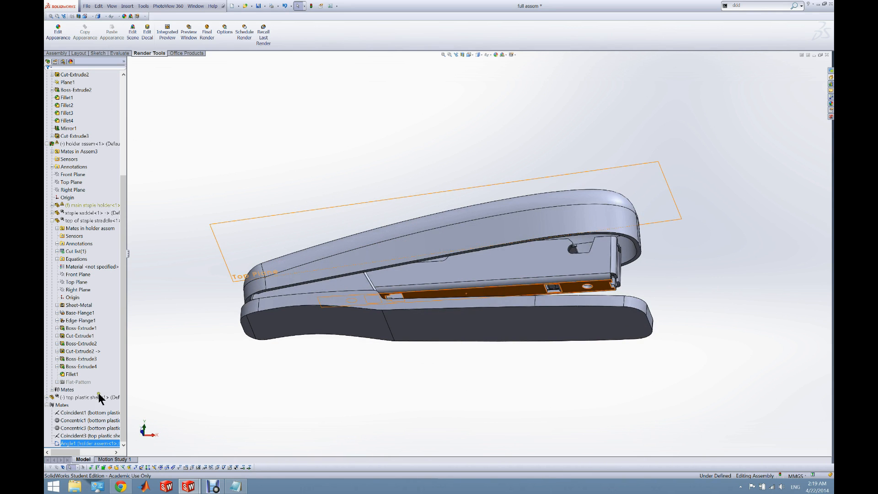
Edit the Angle1 mate at 175 degrees, try the alternative mate alignment, return to the original alignment and accept the mate.
{"action": "right_click", "coordinate": [85, 443]}
{"action": "left_click", "coordinate": [87, 353]}
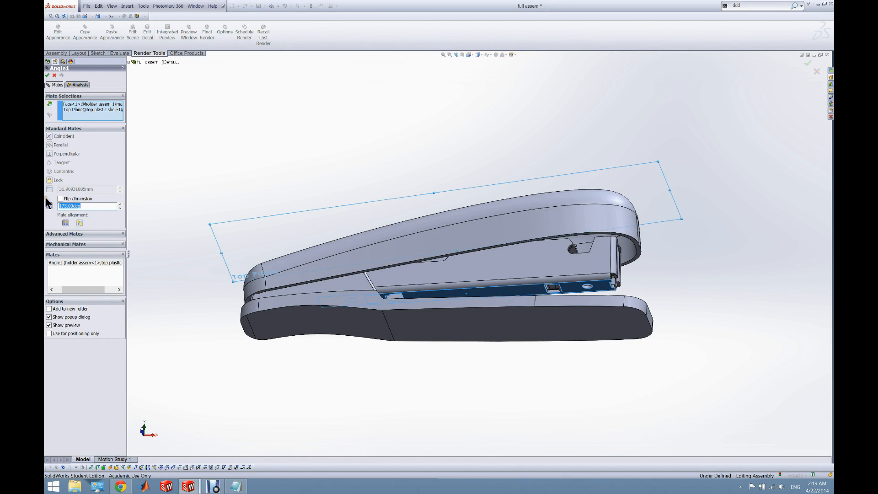
{"action": "left_click", "coordinate": [80, 222]}
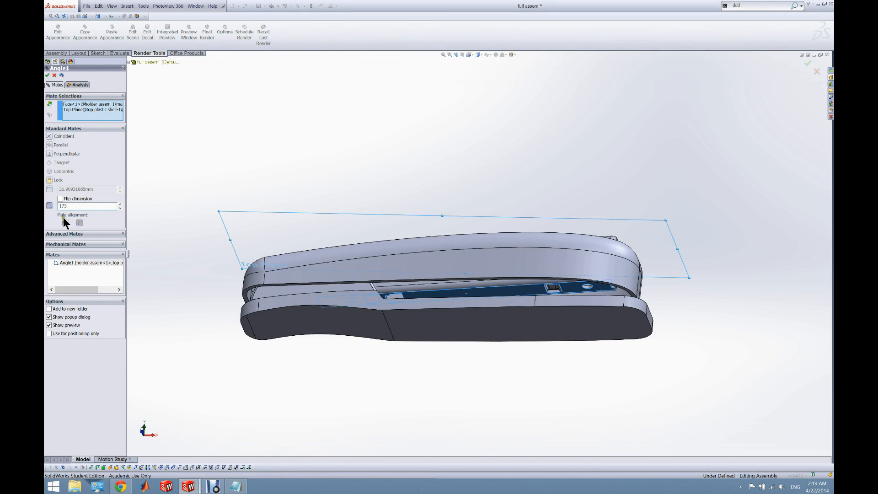
{"action": "left_click", "coordinate": [63, 219]}
{"action": "left_click", "coordinate": [64, 222]}
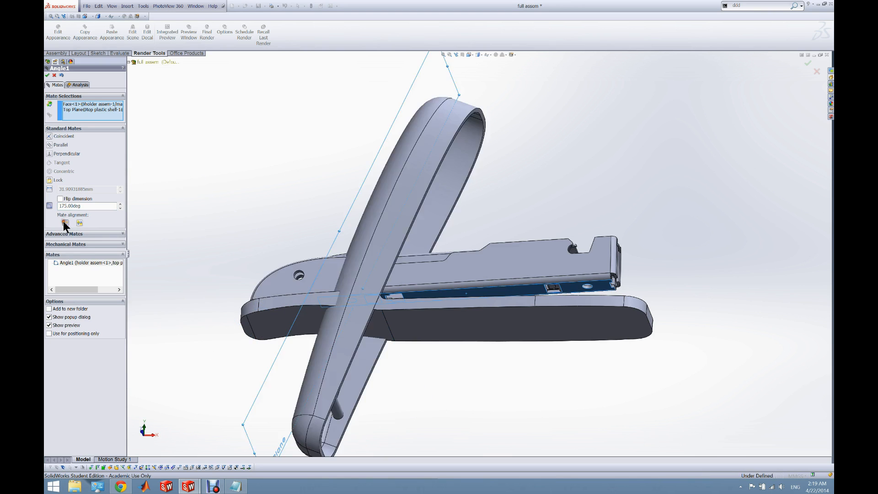
{"action": "left_click", "coordinate": [47, 74]}
{"action": "middle_click_drag", "start_coordinate": [339, 225], "coordinate": [329, 254]}
{"action": "scroll", "coordinate": [329, 254], "scroll_direction": "up", "scroll_amount": 4}
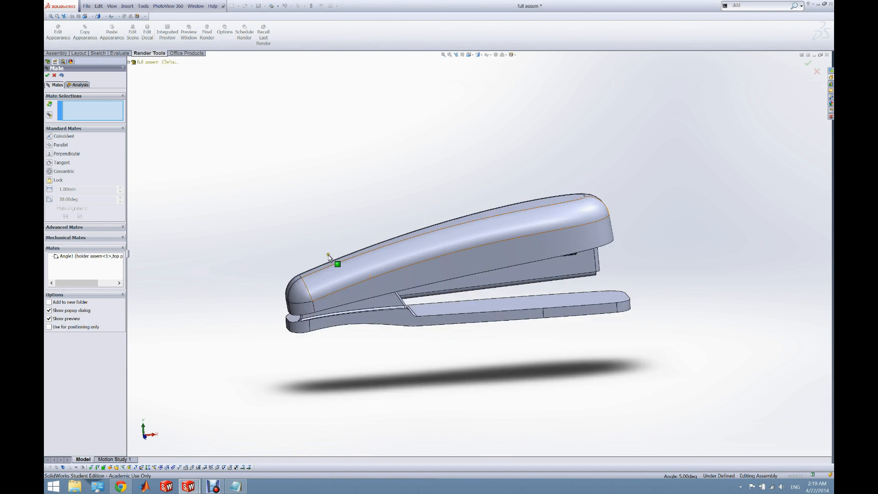
{"action": "left_click", "coordinate": [54, 76]}
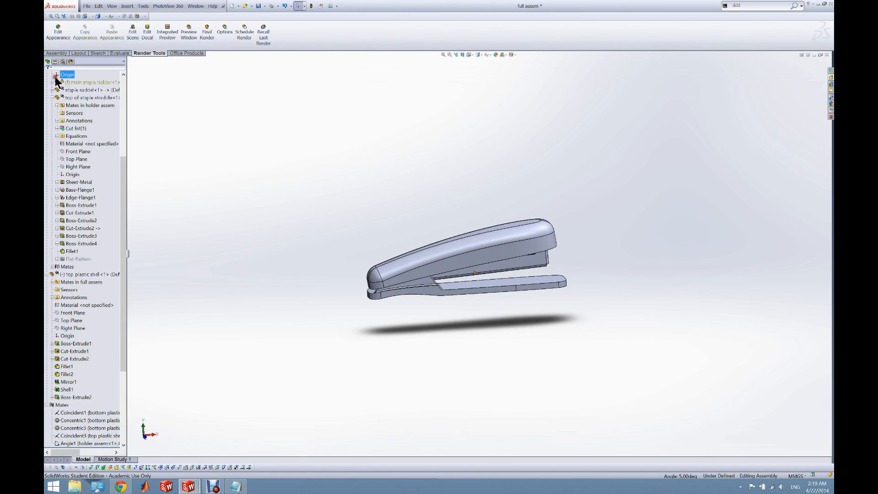
Swing the top plastic shell and holder slightly down toward the bottom plastic body.
{"action": "middle_click_drag", "start_coordinate": [508, 267], "coordinate": [284, 238]}
{"action": "key", "text": "Escape"}
{"action": "scroll", "coordinate": [558, 253], "scroll_direction": "down", "scroll_amount": 3}
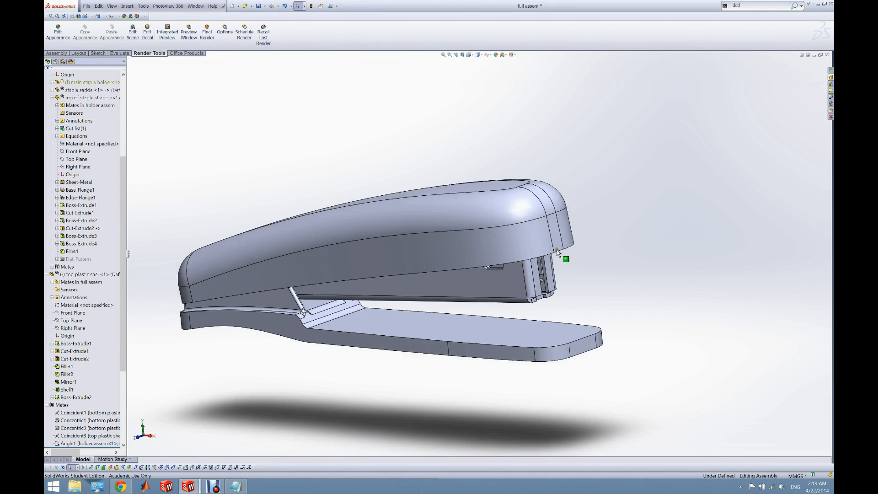
{"action": "left_click_drag", "start_coordinate": [492, 295], "coordinate": [548, 285]}
{"action": "left_click", "coordinate": [404, 407]}
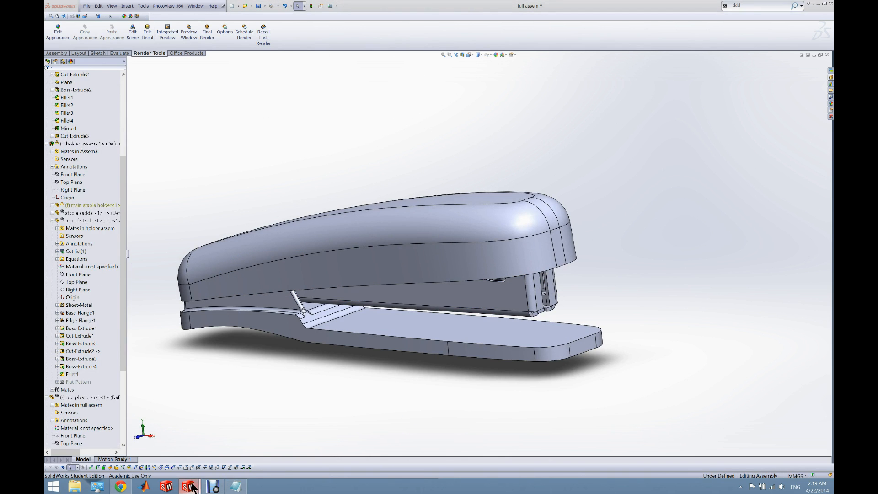
Switch to the main staple holder drawing and examine its flat pattern, detail views, side view and end view.
{"action": "key", "text": "ctrl+Tab"}
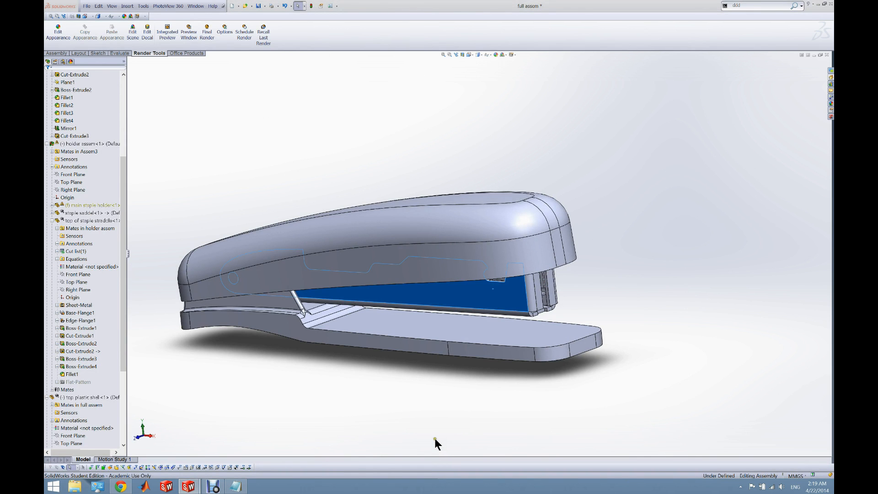
{"action": "key", "text": "ctrl+Tab"}
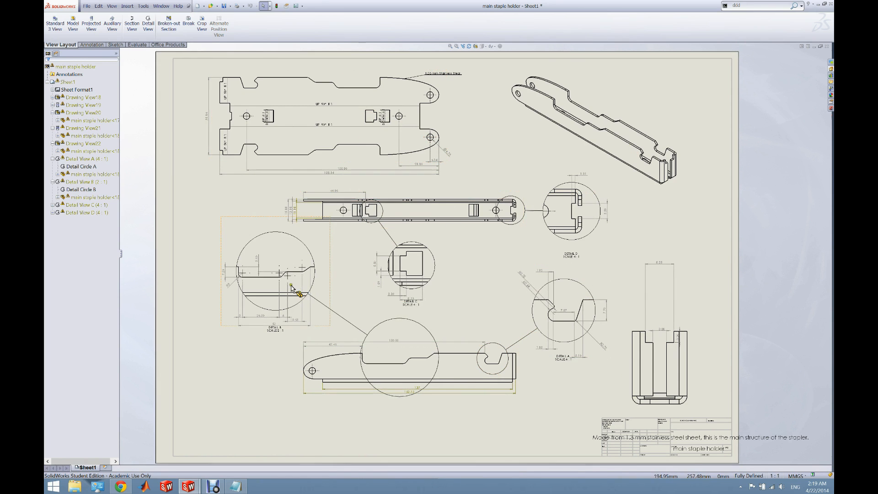
{"action": "scroll", "coordinate": [287, 275], "scroll_direction": "down", "scroll_amount": 3}
{"action": "scroll", "coordinate": [359, 255], "scroll_direction": "down", "scroll_amount": 1}
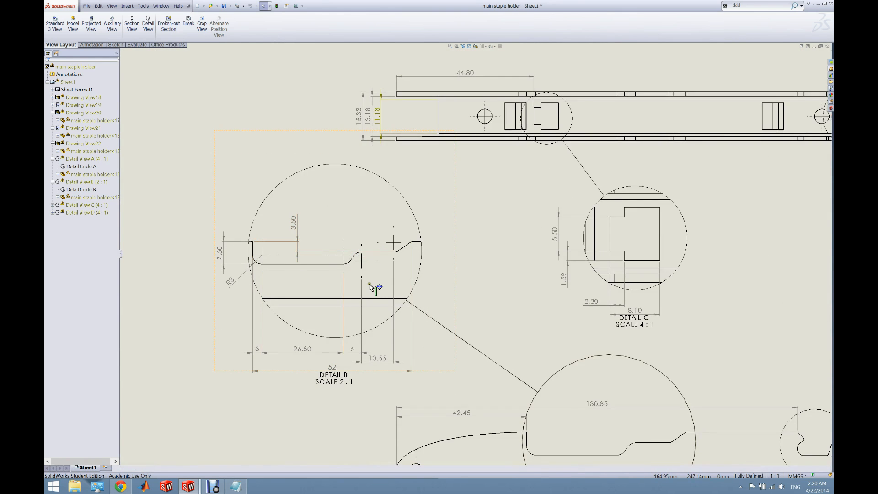
{"action": "scroll", "coordinate": [432, 262], "scroll_direction": "up", "scroll_amount": 3}
{"action": "scroll", "coordinate": [580, 236], "scroll_direction": "down", "scroll_amount": 3}
{"action": "scroll", "coordinate": [579, 235], "scroll_direction": "up", "scroll_amount": 3}
{"action": "scroll", "coordinate": [663, 293], "scroll_direction": "down", "scroll_amount": 3}
{"action": "scroll", "coordinate": [702, 296], "scroll_direction": "up", "scroll_amount": 3}
{"action": "scroll", "coordinate": [685, 329], "scroll_direction": "down", "scroll_amount": 2}
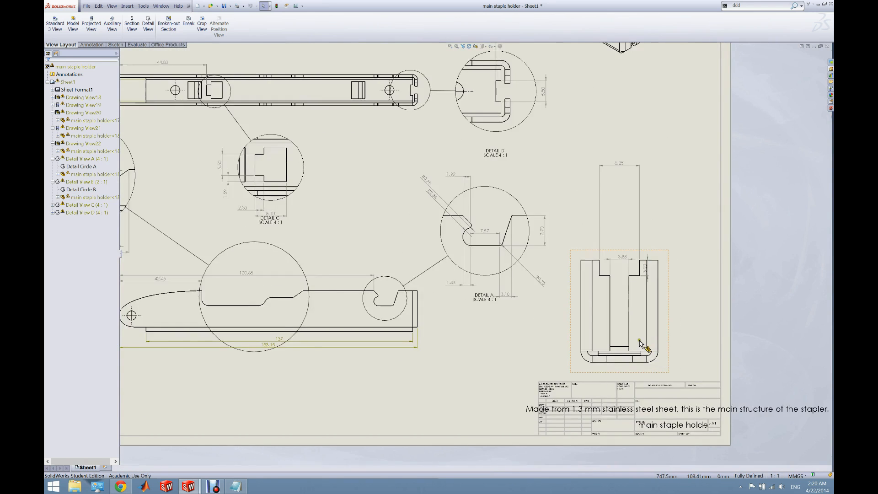
{"action": "scroll", "coordinate": [630, 342], "scroll_direction": "up", "scroll_amount": 5}
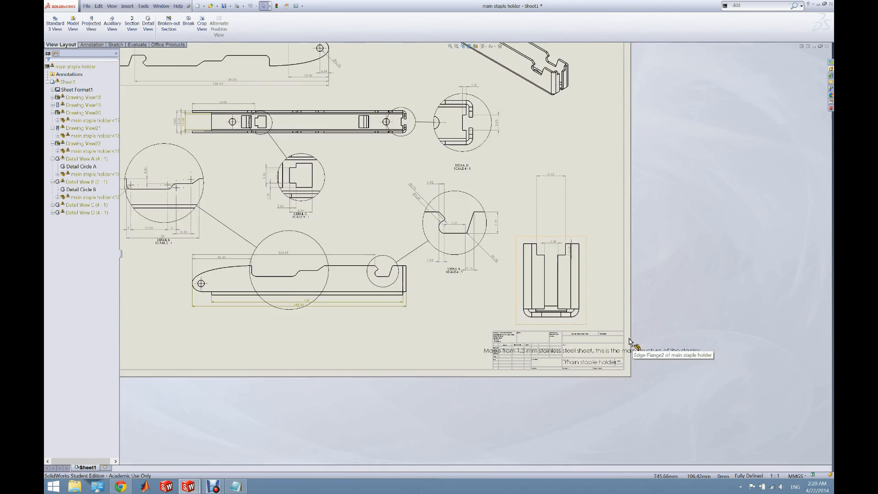
{"action": "scroll", "coordinate": [410, 211], "scroll_direction": "down", "scroll_amount": 1}
{"action": "scroll", "coordinate": [410, 211], "scroll_direction": "down", "scroll_amount": 2}
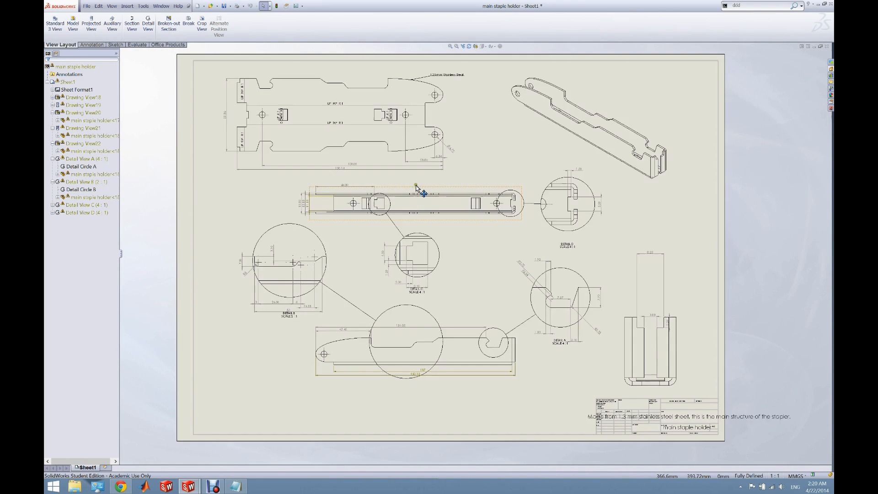
Switch to the staple saddel drawing and review its flat pattern, latch detail and end view.
{"action": "mouse_move", "coordinate": [188, 486]}
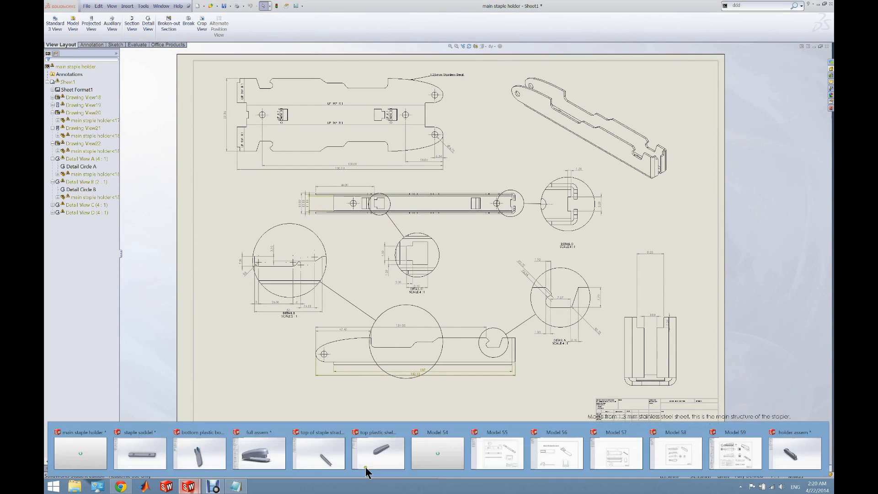
{"action": "left_click", "coordinate": [488, 454]}
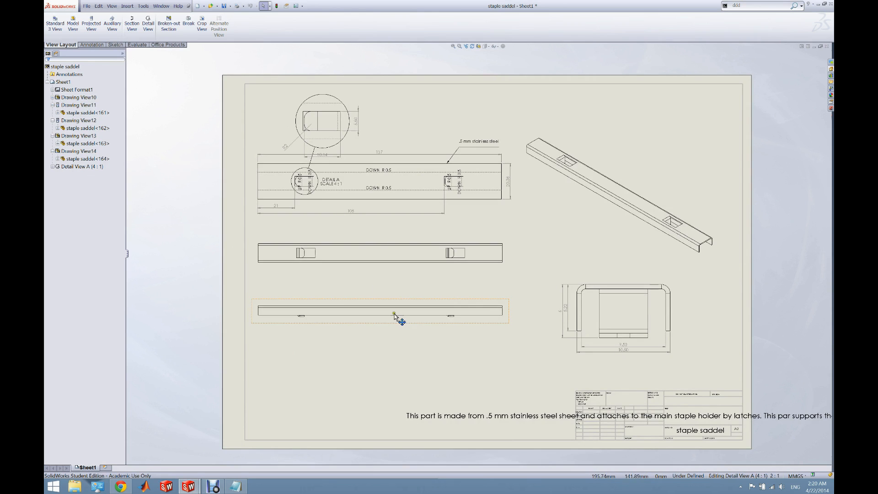
{"action": "scroll", "coordinate": [417, 167], "scroll_direction": "down", "scroll_amount": 1}
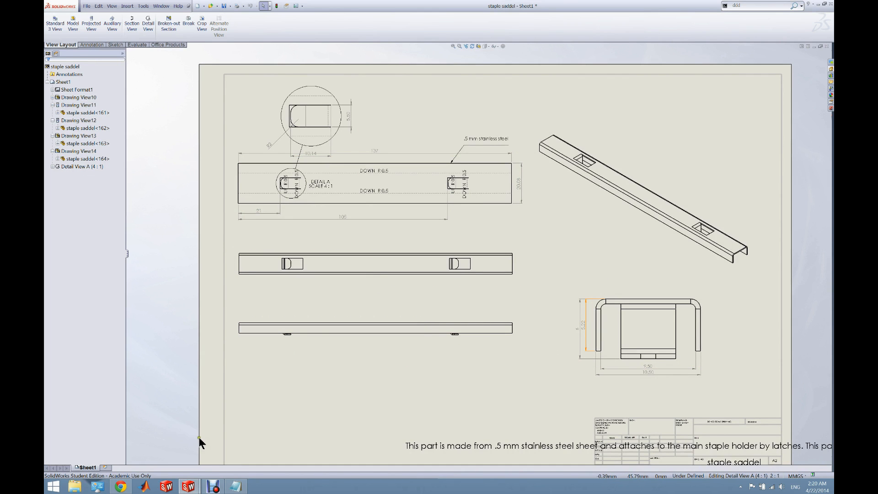
Switch to the bottom plastic body drawing and examine the dimensions of its plan view.
{"action": "mouse_move", "coordinate": [187, 489]}
{"action": "left_click", "coordinate": [555, 451]}
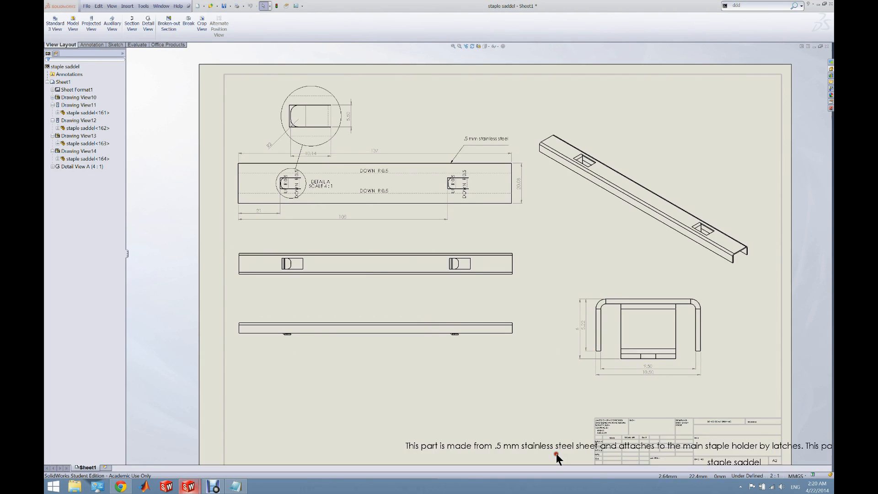
{"action": "scroll", "coordinate": [462, 394], "scroll_direction": "up", "scroll_amount": 2}
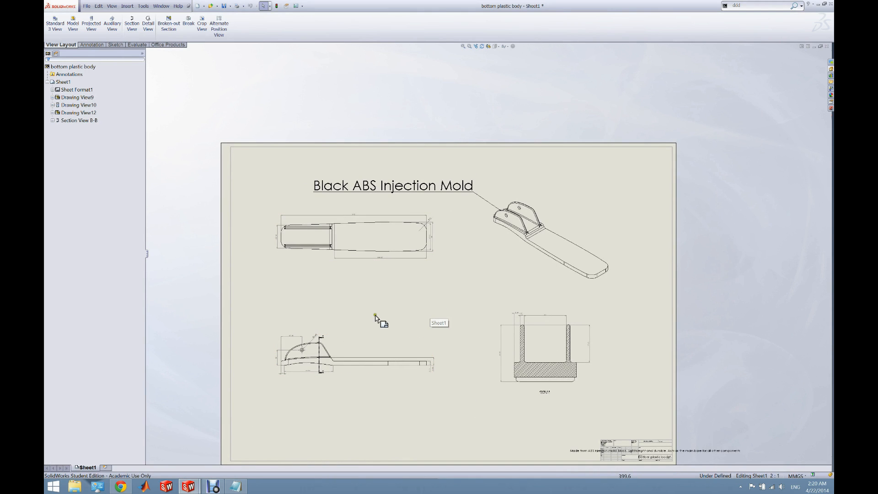
{"action": "scroll", "coordinate": [375, 317], "scroll_direction": "down", "scroll_amount": 2}
{"action": "scroll", "coordinate": [417, 313], "scroll_direction": "down", "scroll_amount": 2}
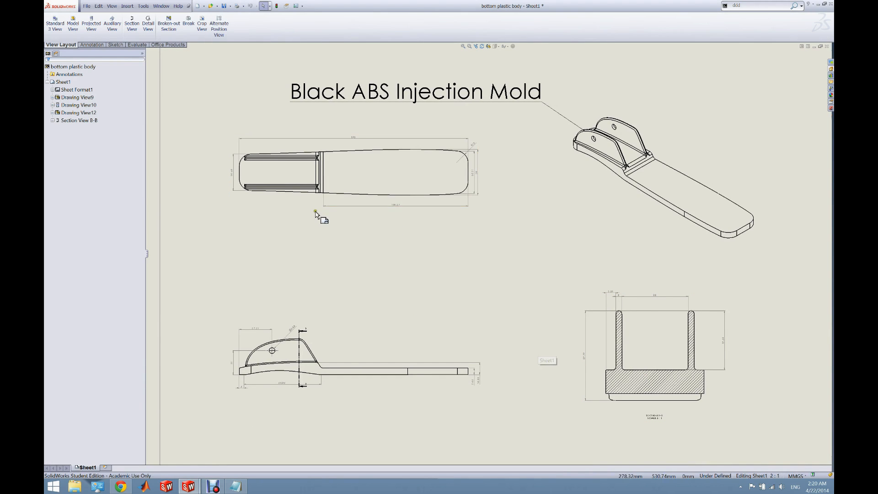
{"action": "scroll", "coordinate": [258, 181], "scroll_direction": "down", "scroll_amount": 3}
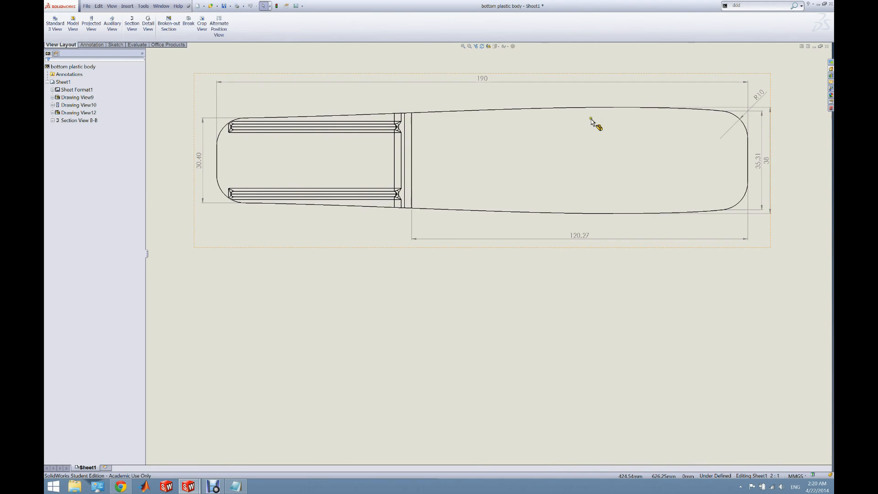
{"action": "scroll", "coordinate": [680, 141], "scroll_direction": "up", "scroll_amount": 4}
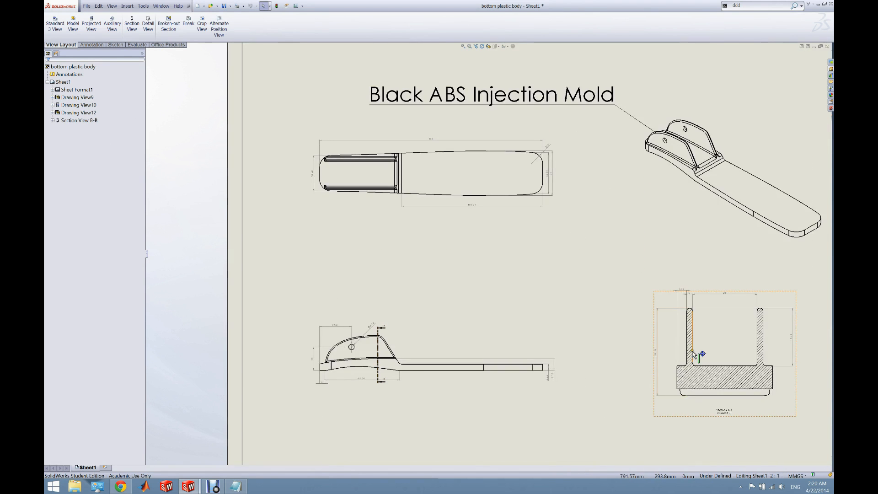
Examine section B-B and the side view with the pivot hole in the bottom plastic body drawing.
{"action": "scroll", "coordinate": [722, 363], "scroll_direction": "down", "scroll_amount": 3}
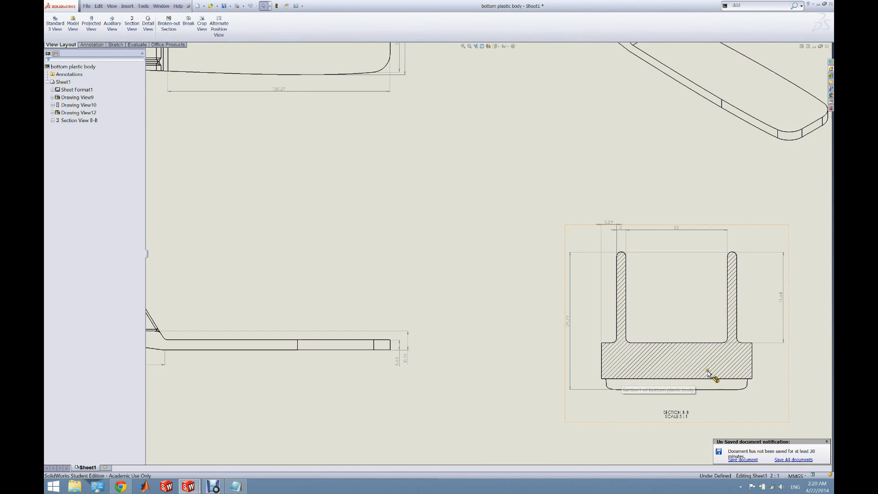
{"action": "key", "text": "f"}
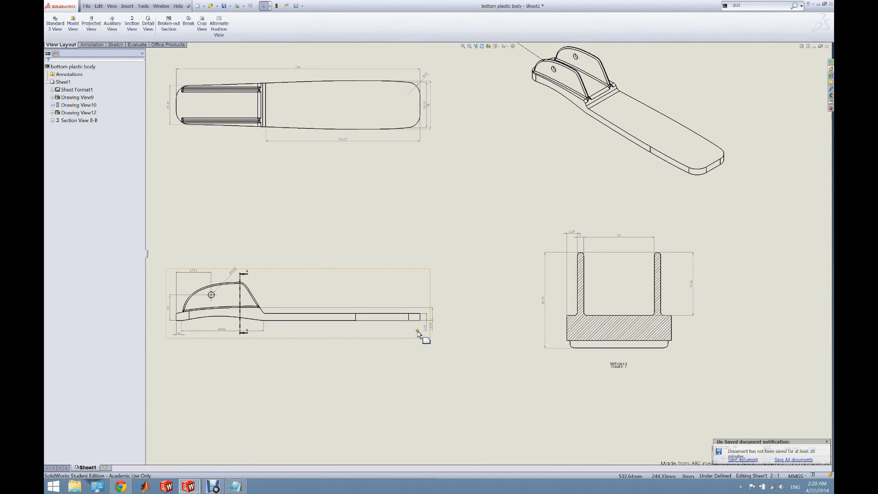
{"action": "scroll", "coordinate": [177, 291], "scroll_direction": "down", "scroll_amount": 1}
{"action": "scroll", "coordinate": [178, 292], "scroll_direction": "down", "scroll_amount": 1}
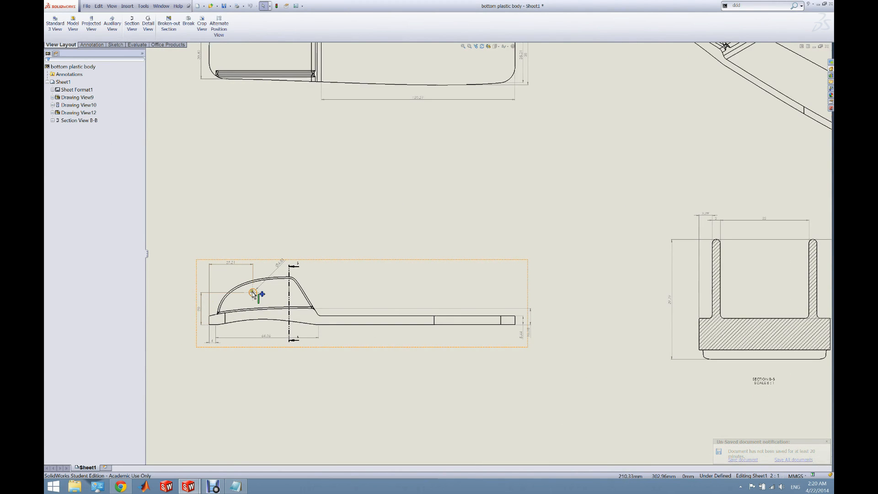
{"action": "scroll", "coordinate": [253, 294], "scroll_direction": "down", "scroll_amount": 1}
{"action": "key", "text": "f"}
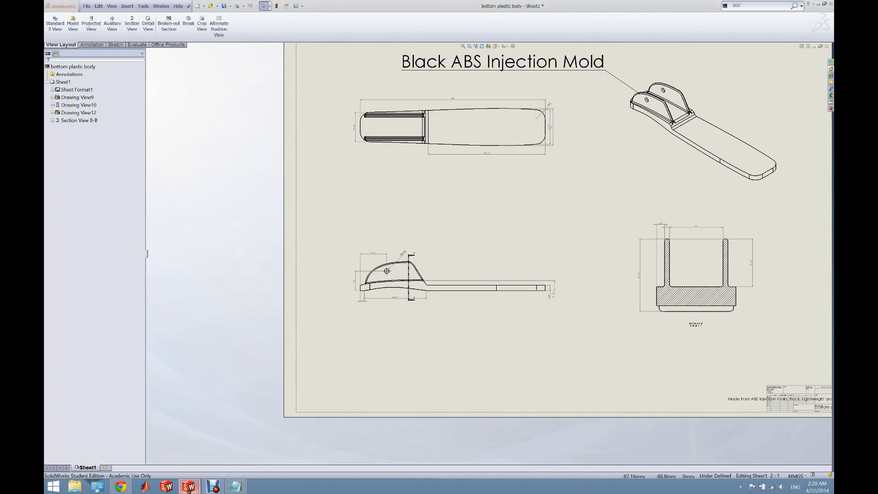
Switch to the top of staple straddle drawing and examine its views and the hook-shaped cutout in Detail A.
{"action": "left_click", "coordinate": [189, 491]}
{"action": "left_click", "coordinate": [609, 444]}
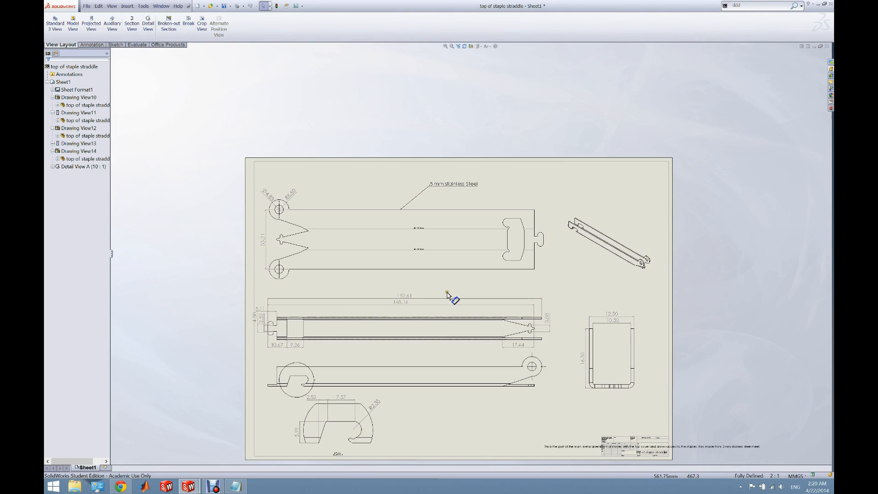
{"action": "scroll", "coordinate": [447, 293], "scroll_direction": "up", "scroll_amount": 2}
{"action": "scroll", "coordinate": [417, 344], "scroll_direction": "down", "scroll_amount": 2}
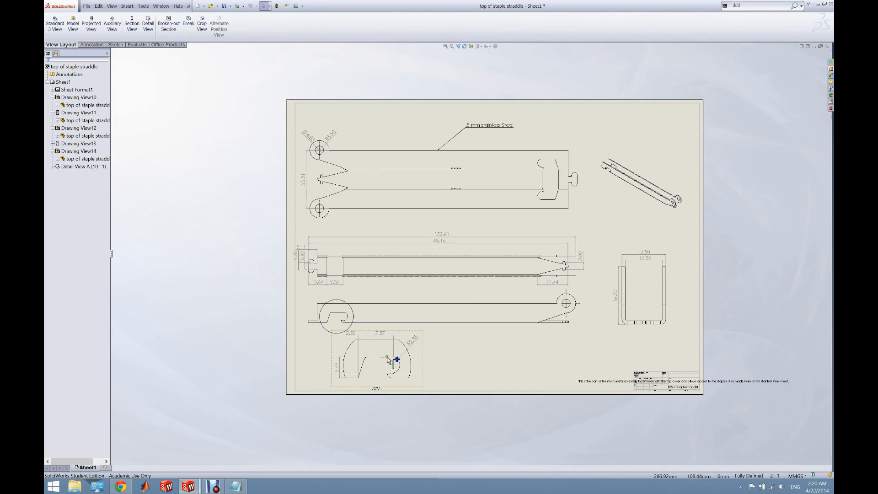
{"action": "scroll", "coordinate": [439, 344], "scroll_direction": "down", "scroll_amount": 3}
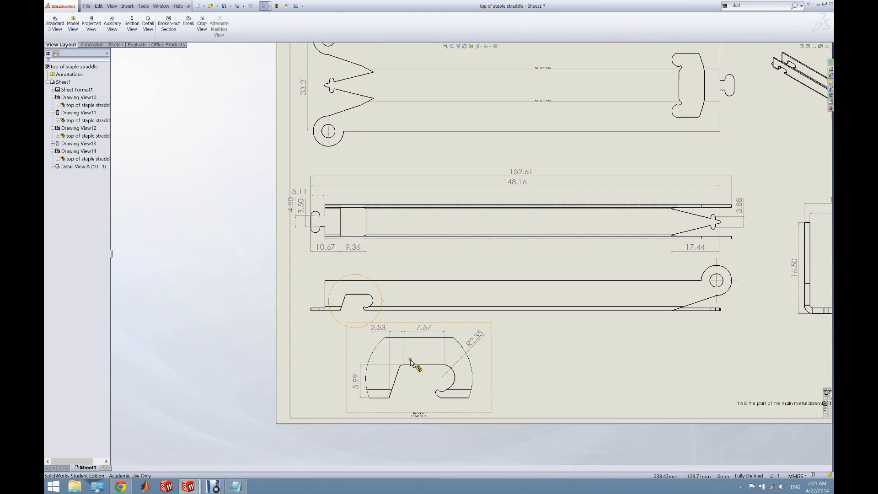
{"action": "scroll", "coordinate": [526, 167], "scroll_direction": "up", "scroll_amount": 3}
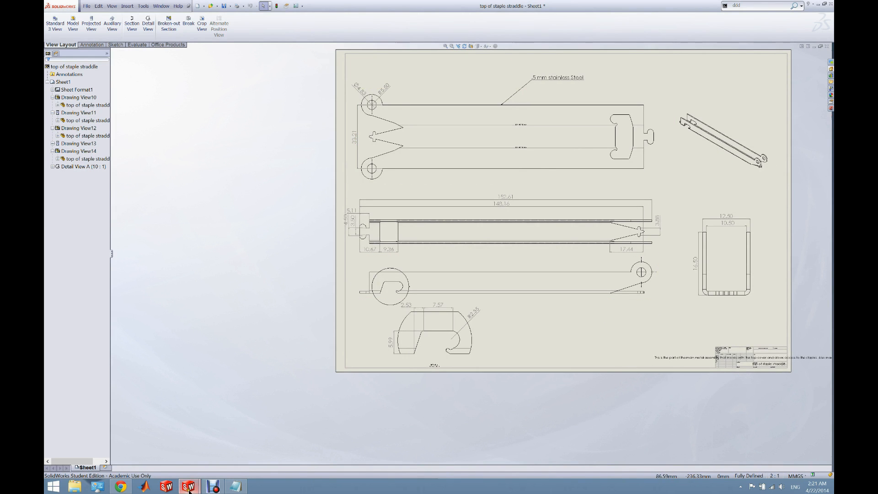
Switch to the top plastic shell drawing and review its views, sections and dimensions.
{"action": "mouse_move", "coordinate": [188, 489]}
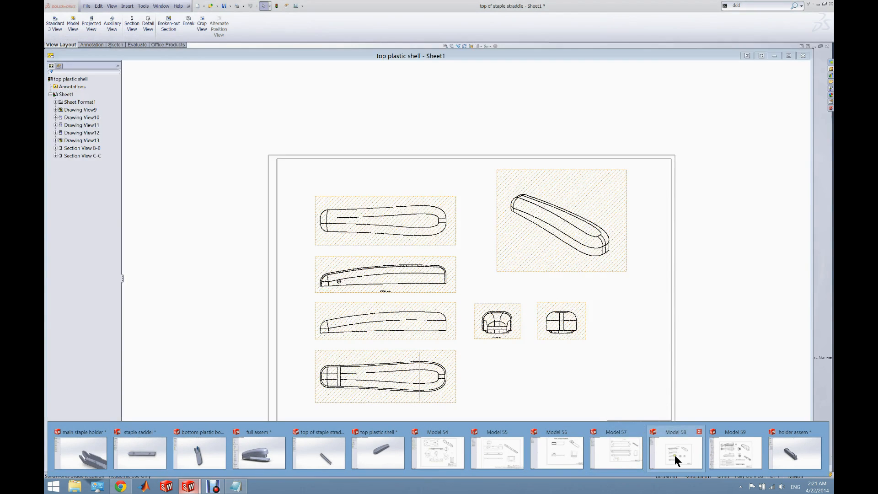
{"action": "left_click", "coordinate": [674, 455]}
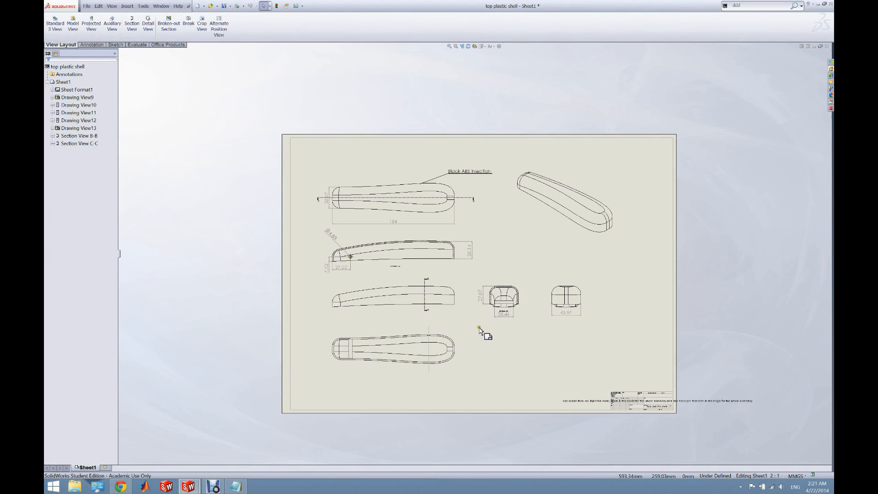
{"action": "scroll", "coordinate": [479, 328], "scroll_direction": "down", "scroll_amount": 2}
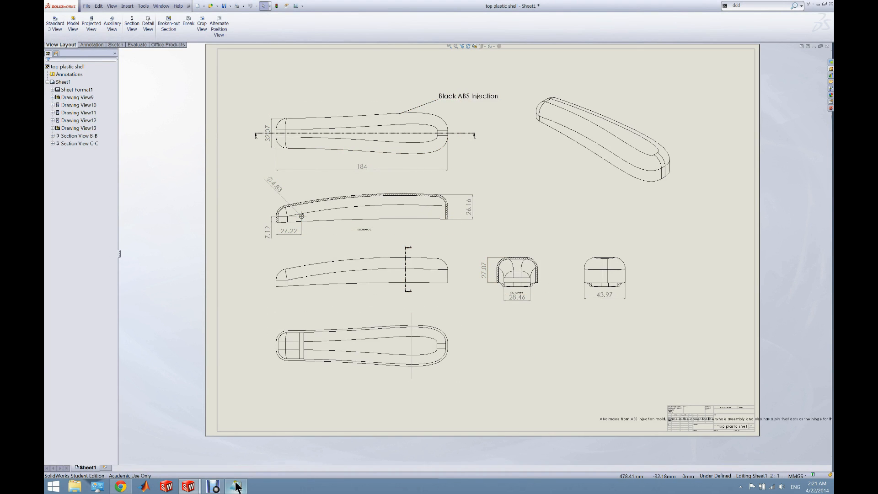
Switch to the full assem drawing and look over its assembly, section and holder views.
{"action": "mouse_move", "coordinate": [189, 489]}
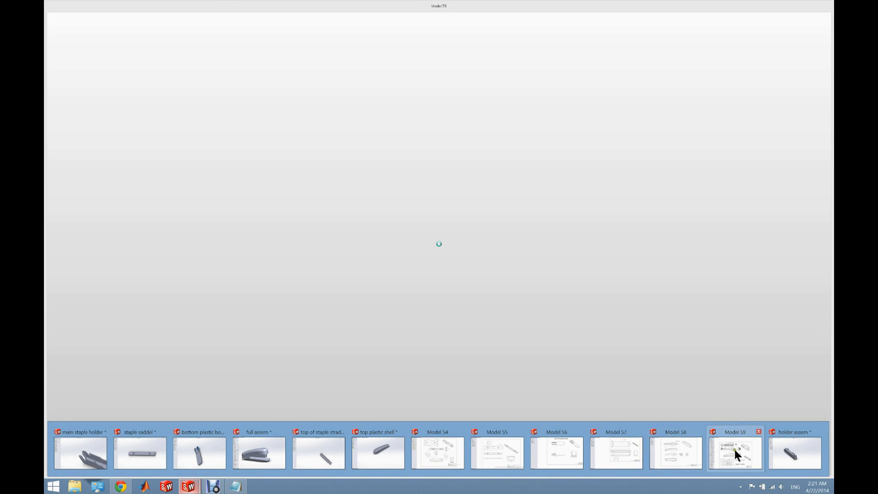
{"action": "left_click", "coordinate": [735, 449]}
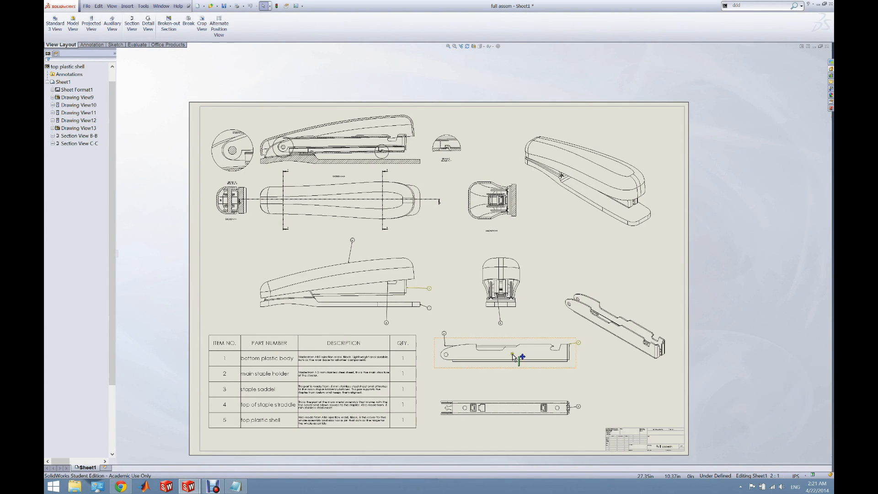
{"action": "scroll", "coordinate": [573, 366], "scroll_direction": "down", "scroll_amount": 2}
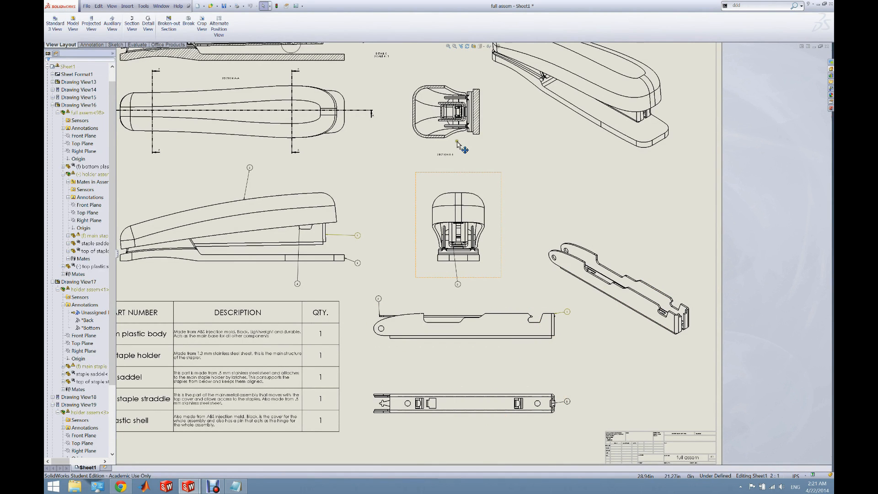
{"action": "scroll", "coordinate": [260, 236], "scroll_direction": "up", "scroll_amount": 2}
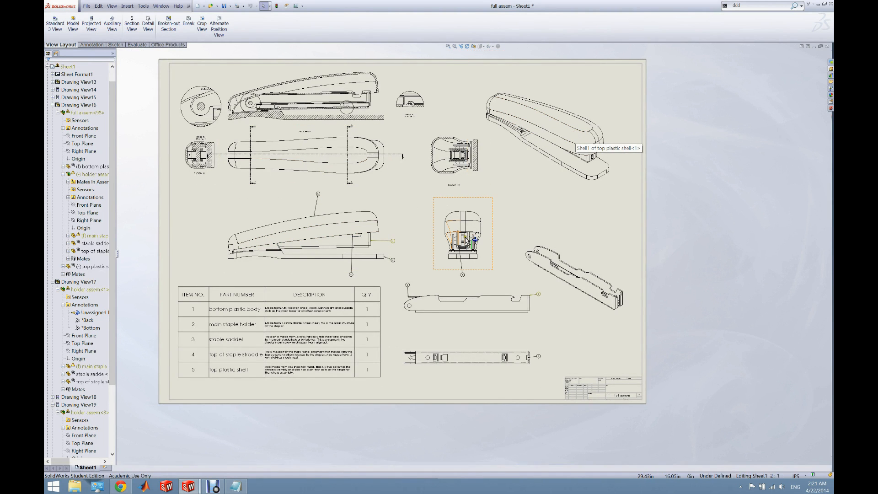
{"action": "scroll", "coordinate": [476, 205], "scroll_direction": "down", "scroll_amount": 4}
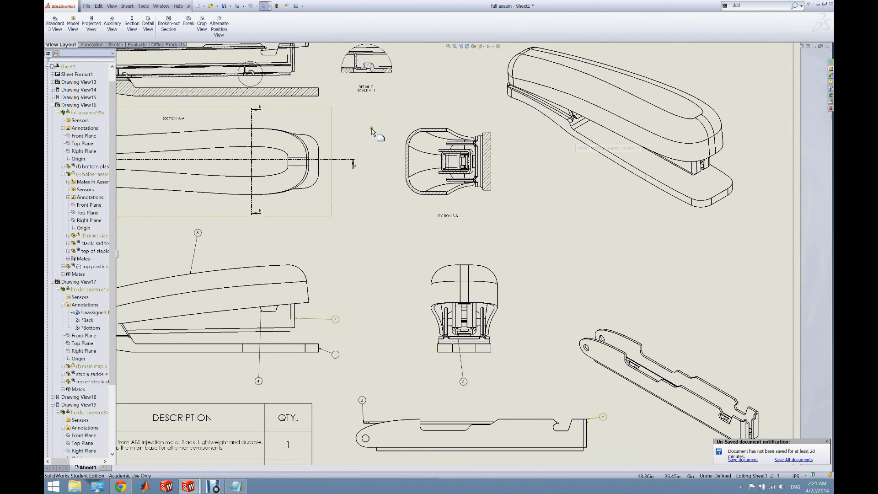
{"action": "scroll", "coordinate": [476, 161], "scroll_direction": "up", "scroll_amount": 5}
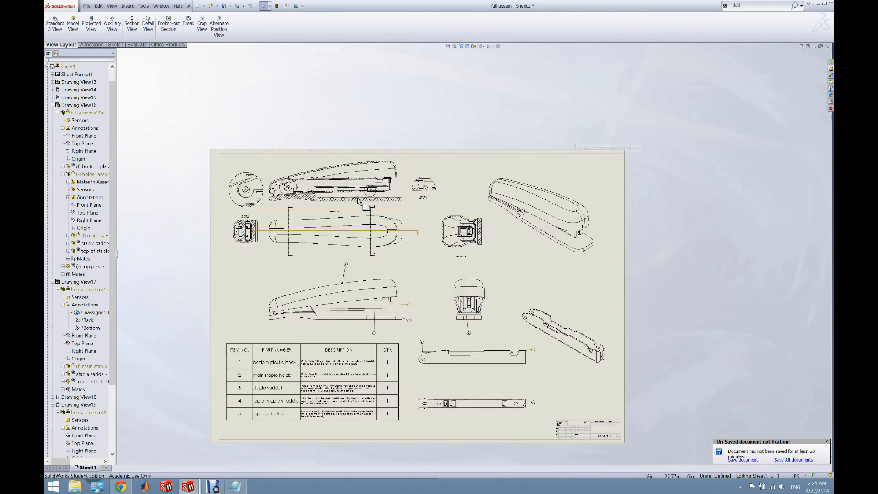
Examine the hinge in Section F-F and Detail D, and the latch in Detail C of the full assem drawing.
{"action": "scroll", "coordinate": [256, 236], "scroll_direction": "down", "scroll_amount": 8}
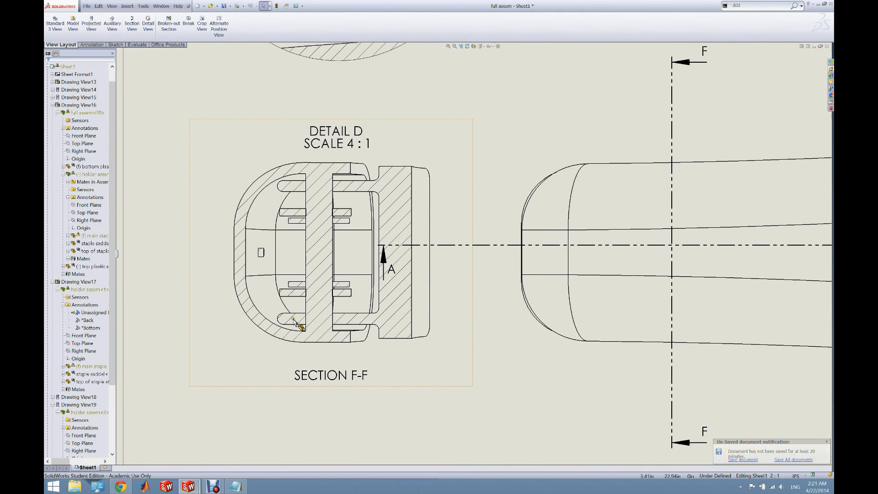
{"action": "scroll", "coordinate": [363, 157], "scroll_direction": "up", "scroll_amount": 4}
{"action": "scroll", "coordinate": [512, 126], "scroll_direction": "down", "scroll_amount": 1}
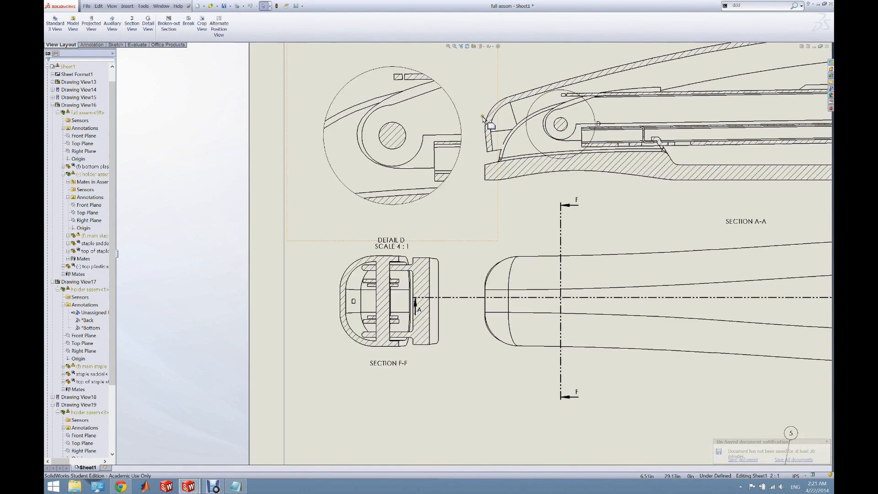
{"action": "scroll", "coordinate": [530, 126], "scroll_direction": "up", "scroll_amount": 5}
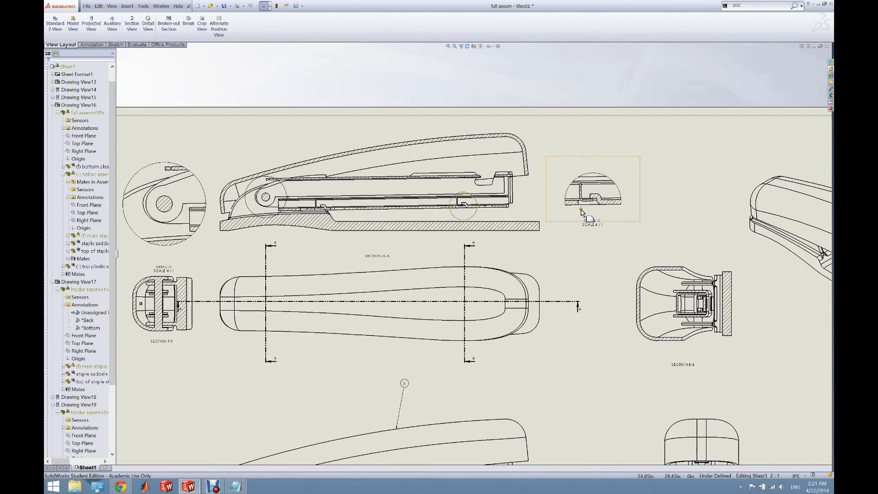
{"action": "scroll", "coordinate": [656, 212], "scroll_direction": "down", "scroll_amount": 4}
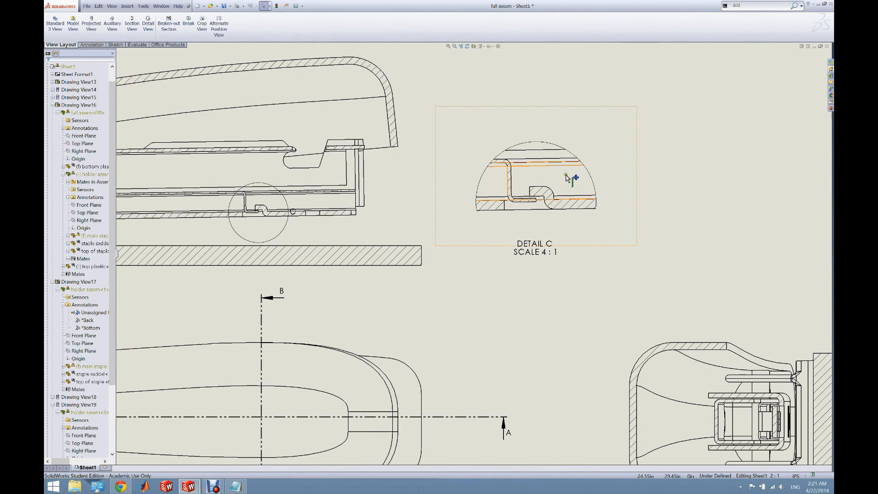
{"action": "scroll", "coordinate": [543, 221], "scroll_direction": "up", "scroll_amount": 2}
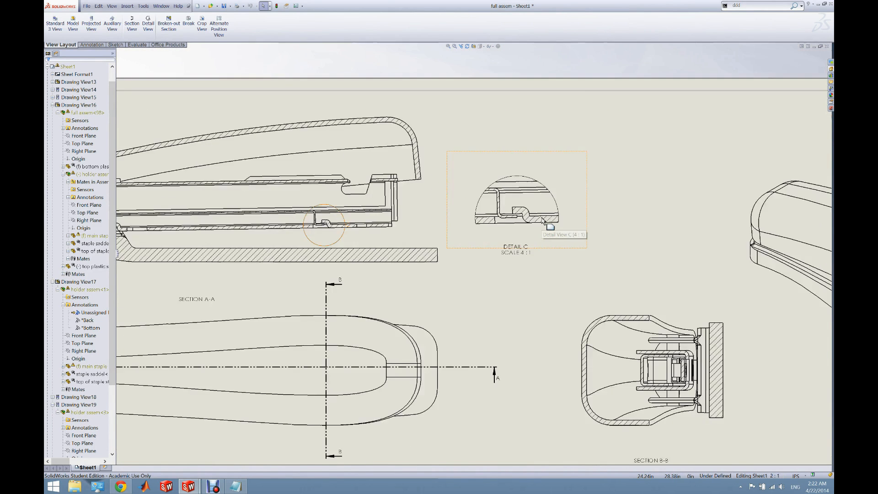
Read the bill of materials with the part names, descriptions and quantities on the full assem sheet.
{"action": "scroll", "coordinate": [543, 221], "scroll_direction": "up", "scroll_amount": 5}
{"action": "left_click", "coordinate": [392, 359]}
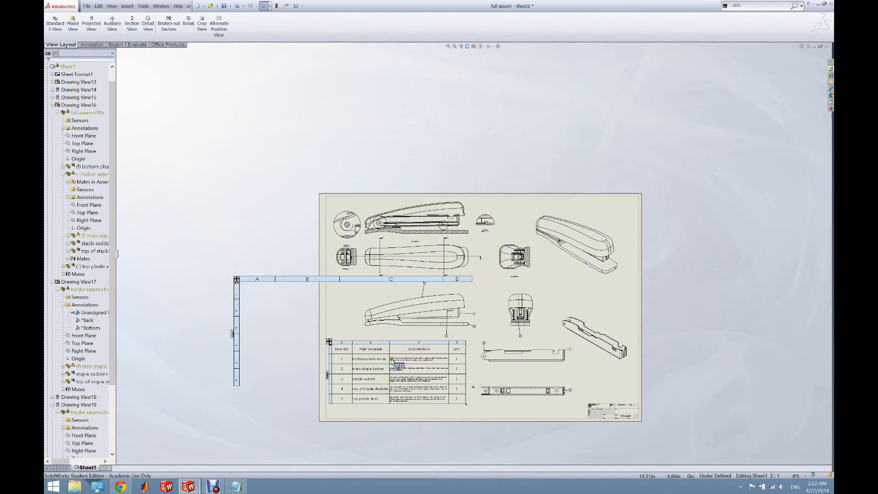
{"action": "scroll", "coordinate": [392, 359], "scroll_direction": "down", "scroll_amount": 5}
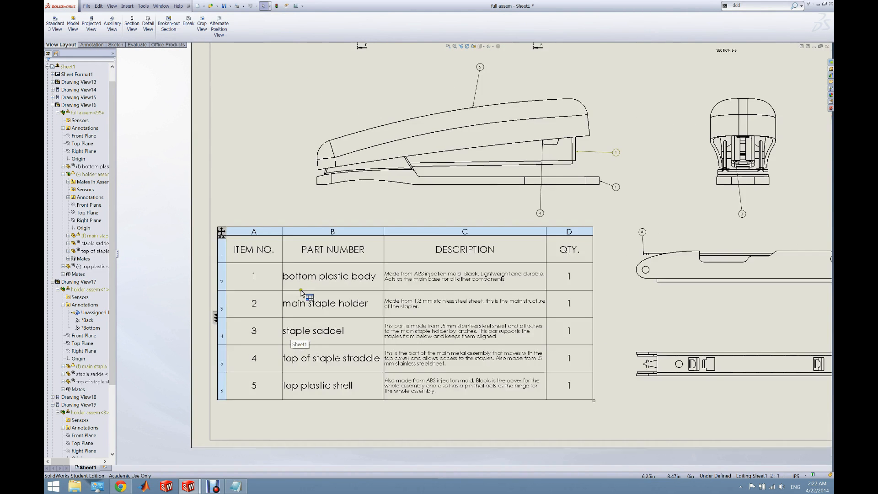
{"action": "scroll", "coordinate": [411, 284], "scroll_direction": "down", "scroll_amount": 1}
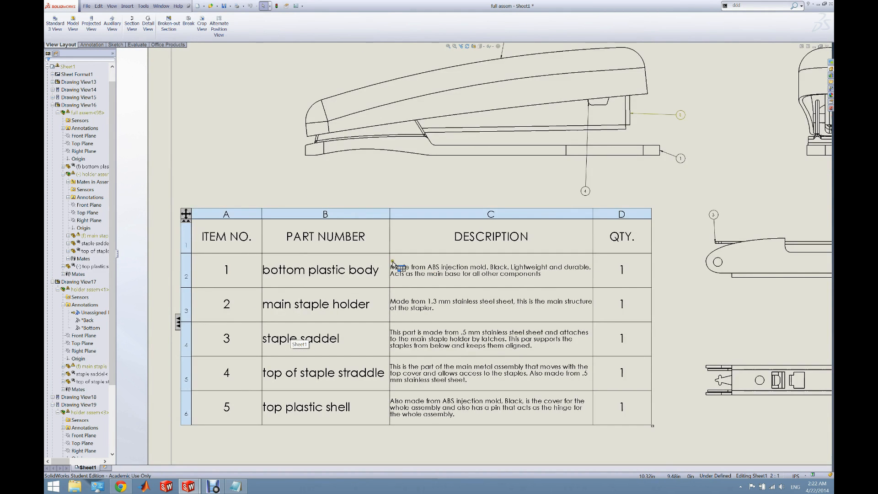
{"action": "scroll", "coordinate": [524, 353], "scroll_direction": "up", "scroll_amount": 1}
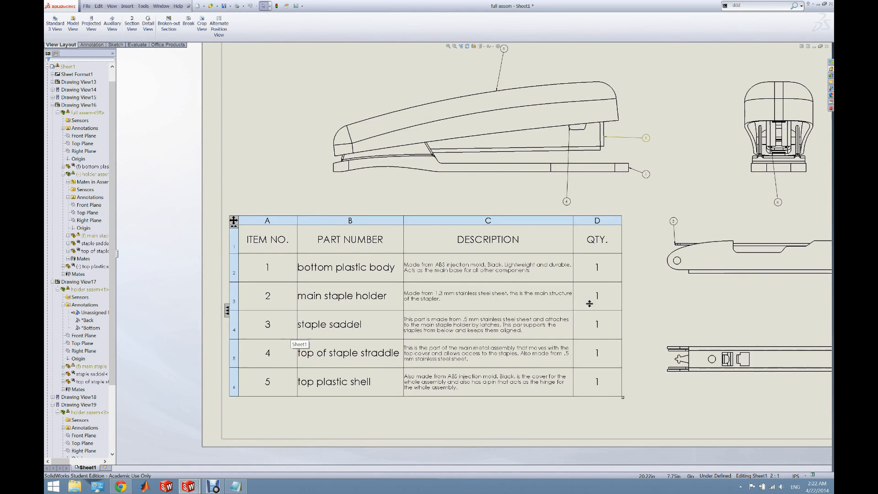
Match the balloons on the stapler's side view, including balloon 4, to their items in the bill of materials.
{"action": "scroll", "coordinate": [625, 200], "scroll_direction": "up", "scroll_amount": 2}
{"action": "scroll", "coordinate": [625, 199], "scroll_direction": "down", "scroll_amount": 1}
{"action": "scroll", "coordinate": [541, 158], "scroll_direction": "down", "scroll_amount": 1}
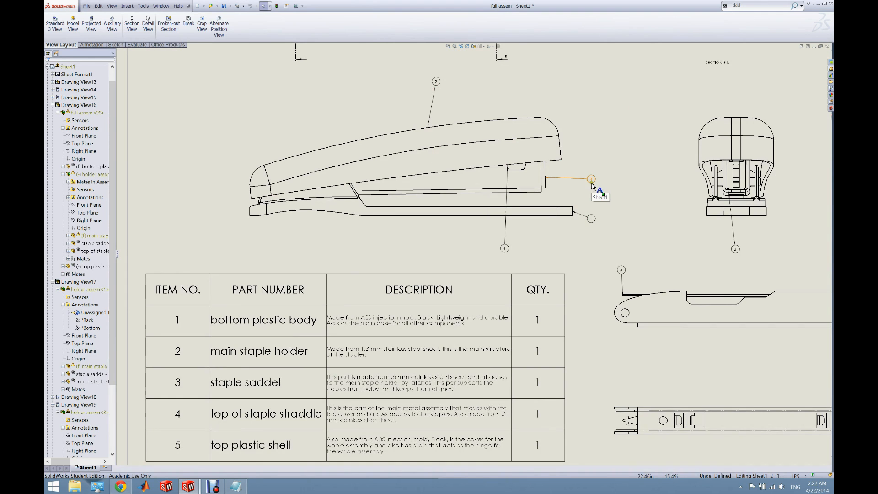
{"action": "left_click", "coordinate": [504, 249]}
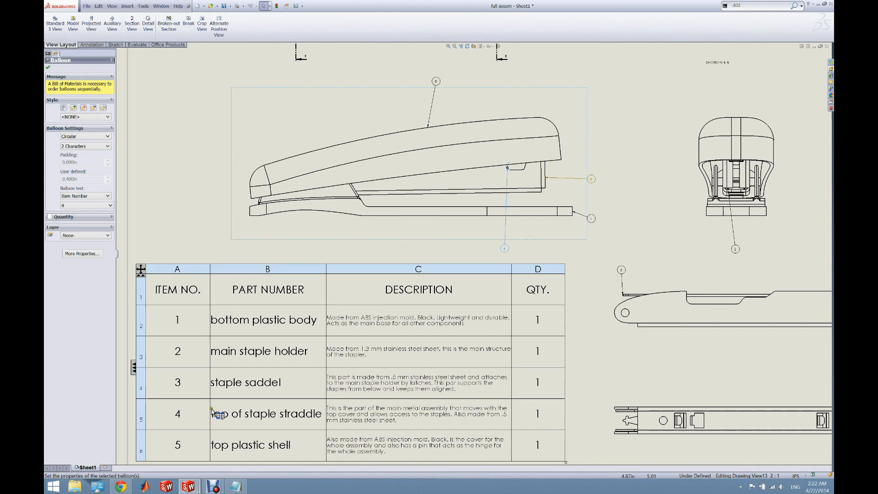
{"action": "left_click", "coordinate": [475, 256]}
Examine the ballooned side and bottom views of the staple holder subassembly.
{"action": "scroll", "coordinate": [476, 256], "scroll_direction": "up", "scroll_amount": 5}
{"action": "scroll", "coordinate": [685, 306], "scroll_direction": "down", "scroll_amount": 2}
{"action": "scroll", "coordinate": [631, 304], "scroll_direction": "down", "scroll_amount": 2}
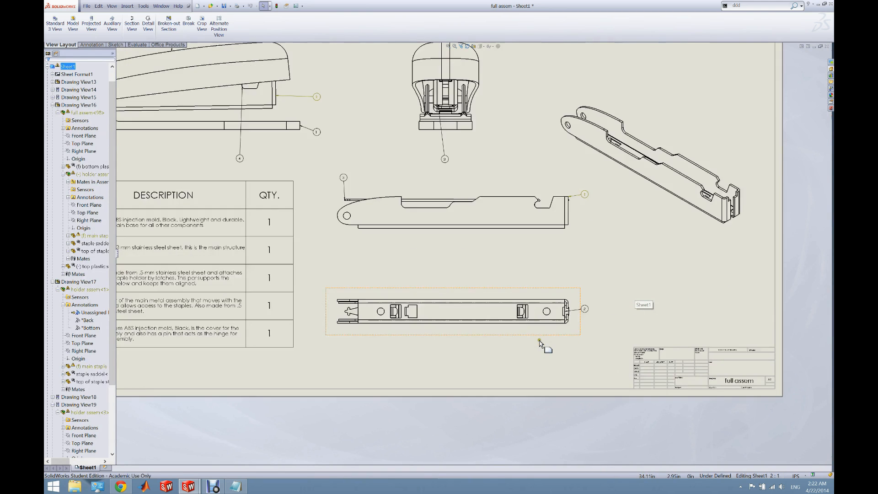
{"action": "scroll", "coordinate": [569, 316], "scroll_direction": "down", "scroll_amount": 1}
{"action": "scroll", "coordinate": [570, 305], "scroll_direction": "down", "scroll_amount": 2}
{"action": "scroll", "coordinate": [559, 293], "scroll_direction": "up", "scroll_amount": 2}
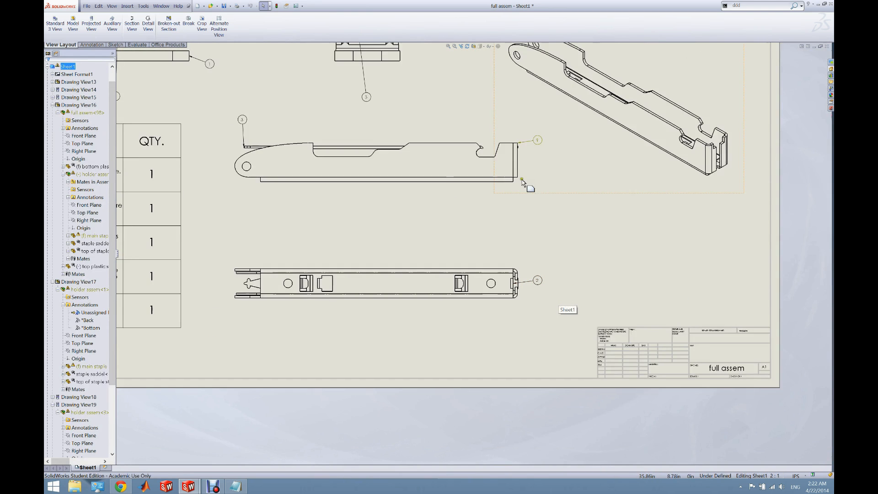
{"action": "scroll", "coordinate": [417, 139], "scroll_direction": "up", "scroll_amount": 3}
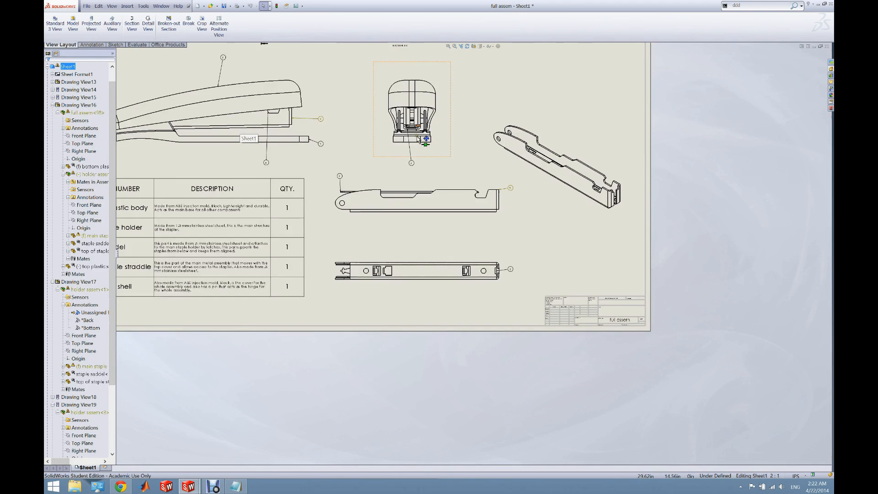
Review the whole full assem sheet with all its views and the bill of materials.
{"action": "scroll", "coordinate": [425, 145], "scroll_direction": "up", "scroll_amount": 3}
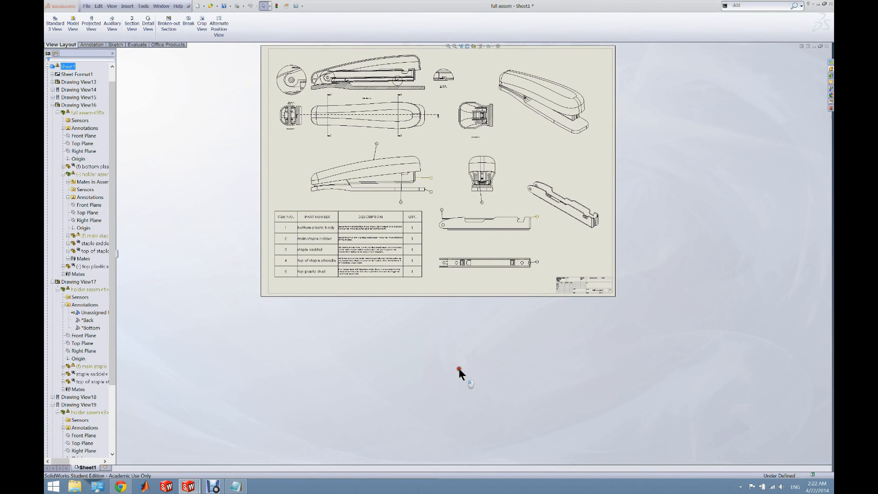
{"action": "scroll", "coordinate": [462, 307], "scroll_direction": "up", "scroll_amount": 4}
{"action": "scroll", "coordinate": [458, 202], "scroll_direction": "down", "scroll_amount": 6}
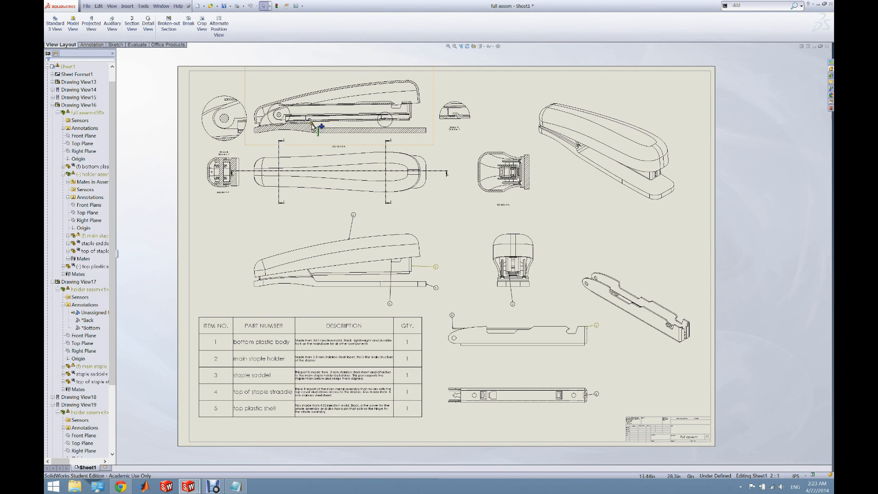
{"action": "left_click", "coordinate": [220, 343]}
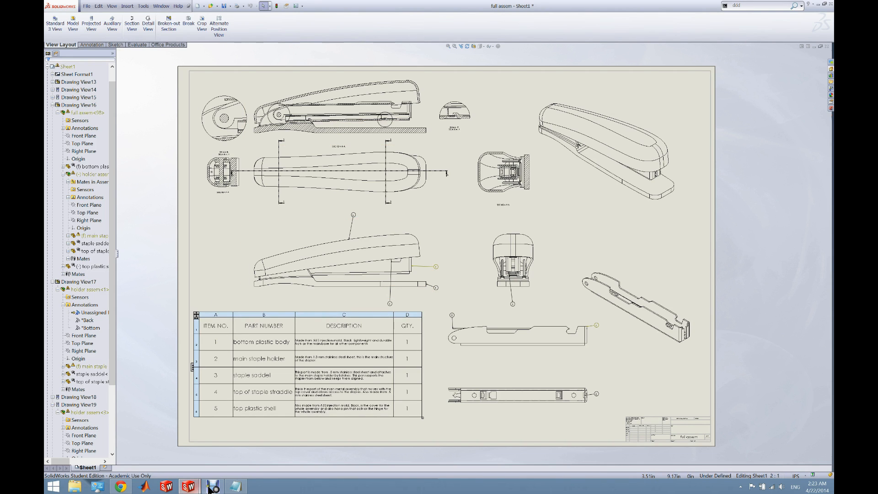
{"action": "mouse_move", "coordinate": [212, 489]}
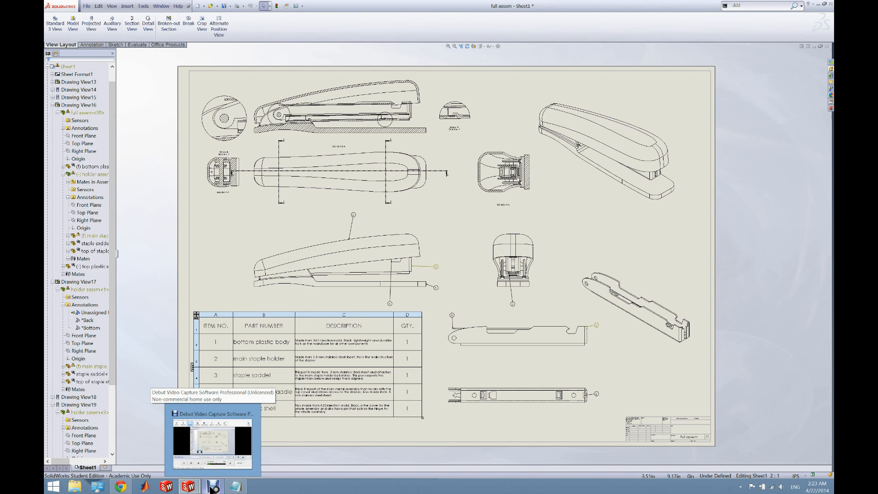